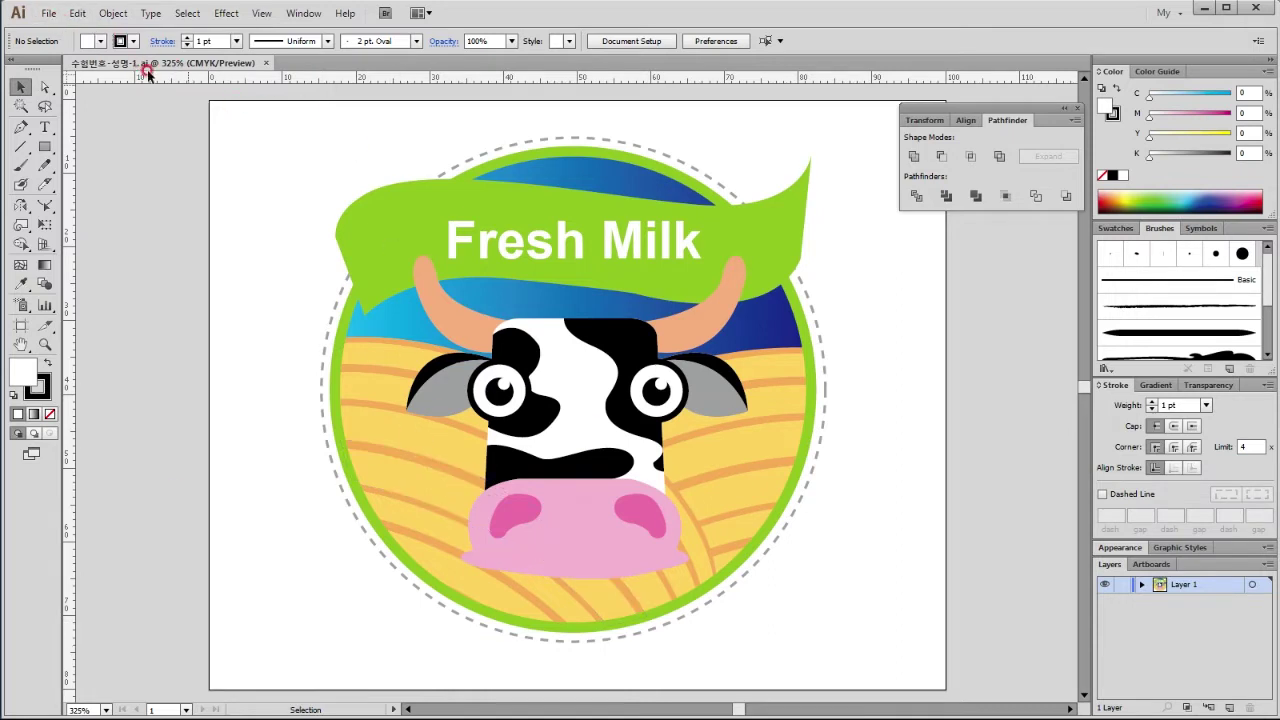
Step: Close the Fresh Milk cow badge file with Ctrl+W and start a new document
{"action": "key", "text": "ctrl+w"}
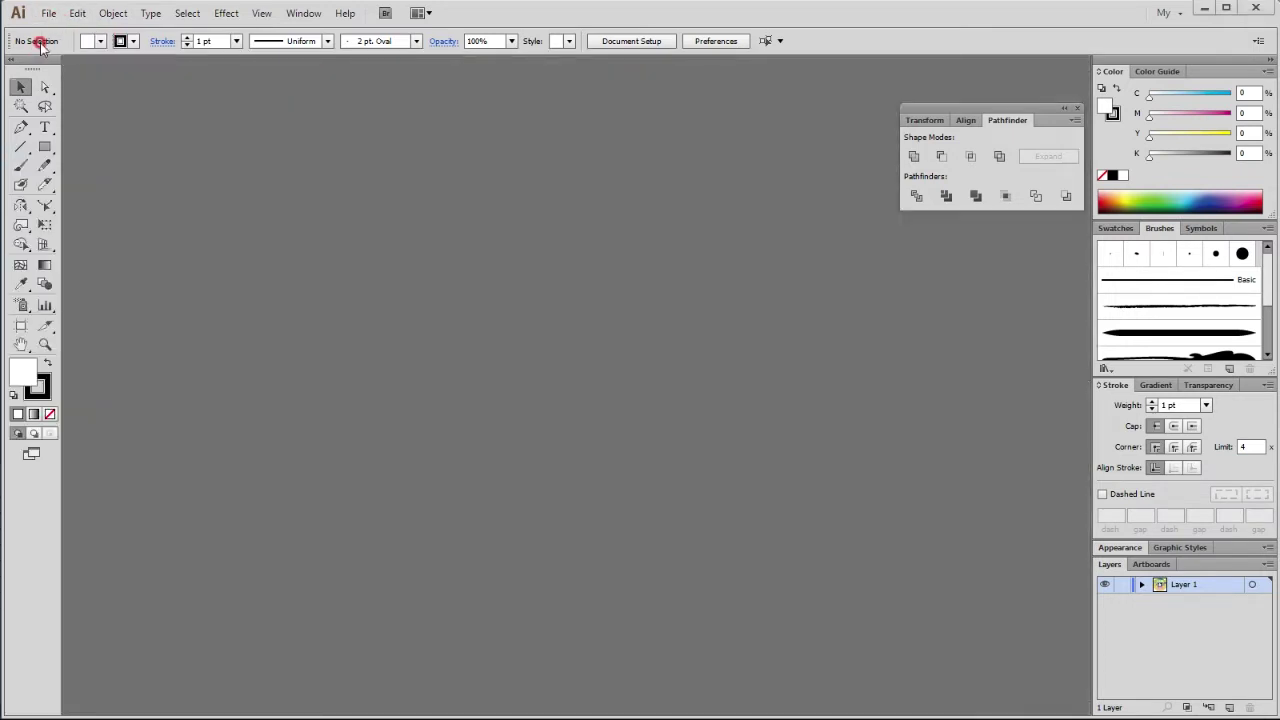
{"action": "left_click", "coordinate": [55, 14]}
{"action": "left_click", "coordinate": [72, 46]}
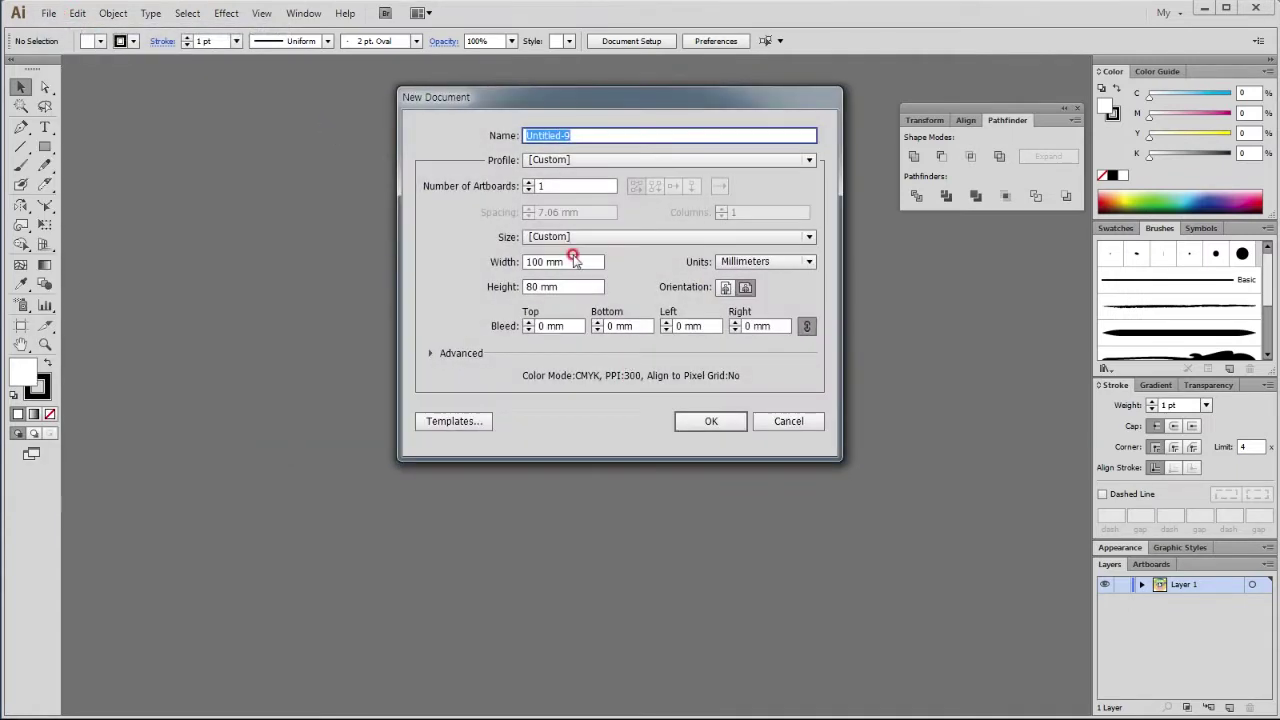
Step: Create a Print-profile landscape document 100 mm wide by 80 mm high
{"action": "left_click", "coordinate": [566, 160]}
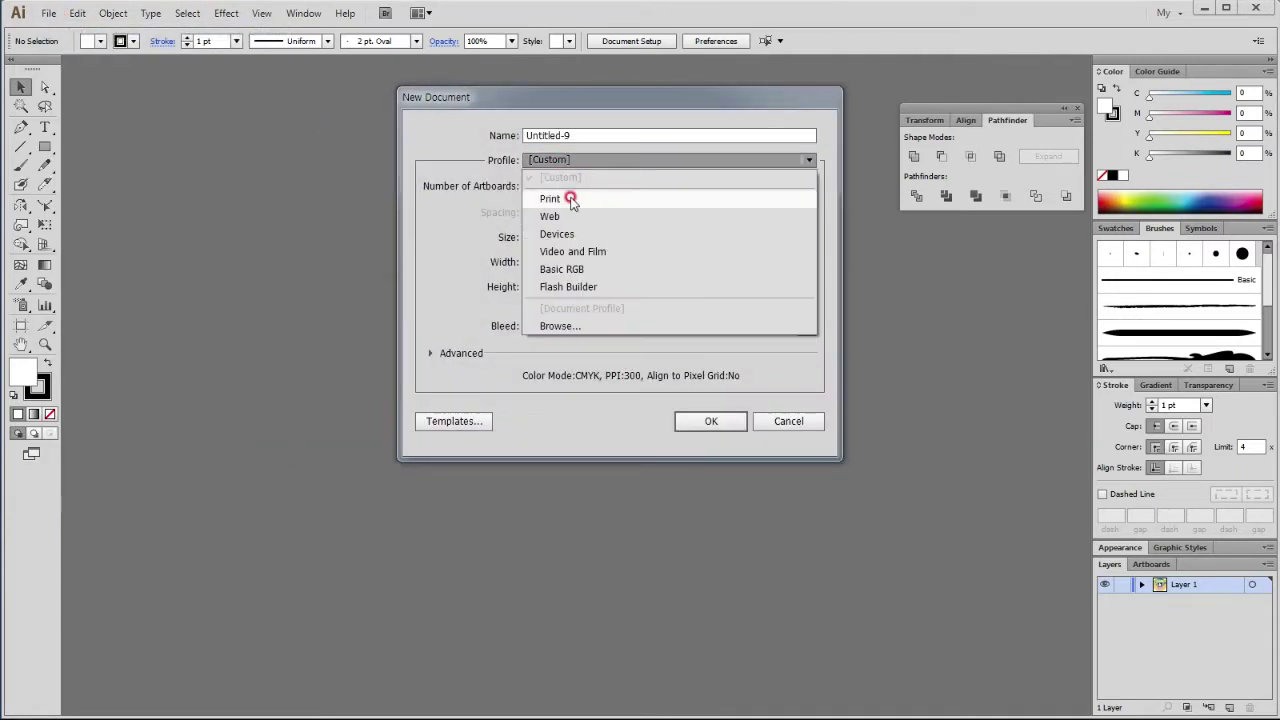
{"action": "left_click", "coordinate": [571, 200]}
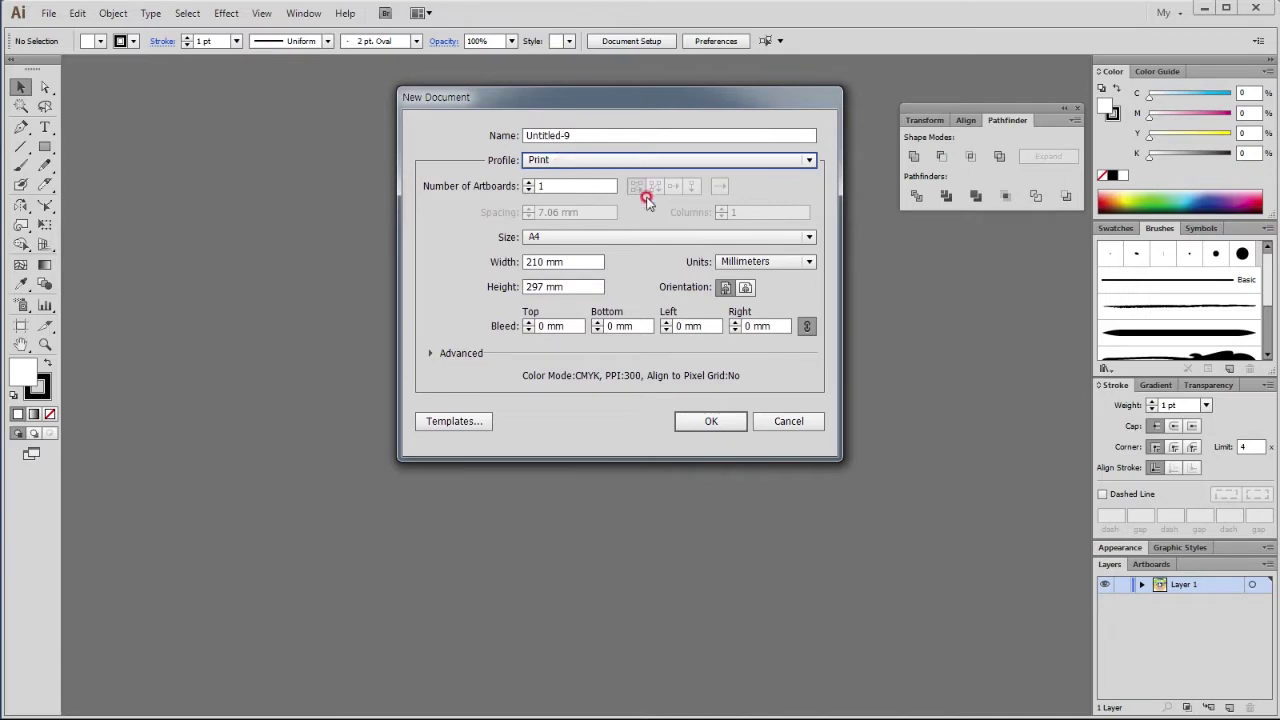
{"action": "left_click", "coordinate": [745, 287]}
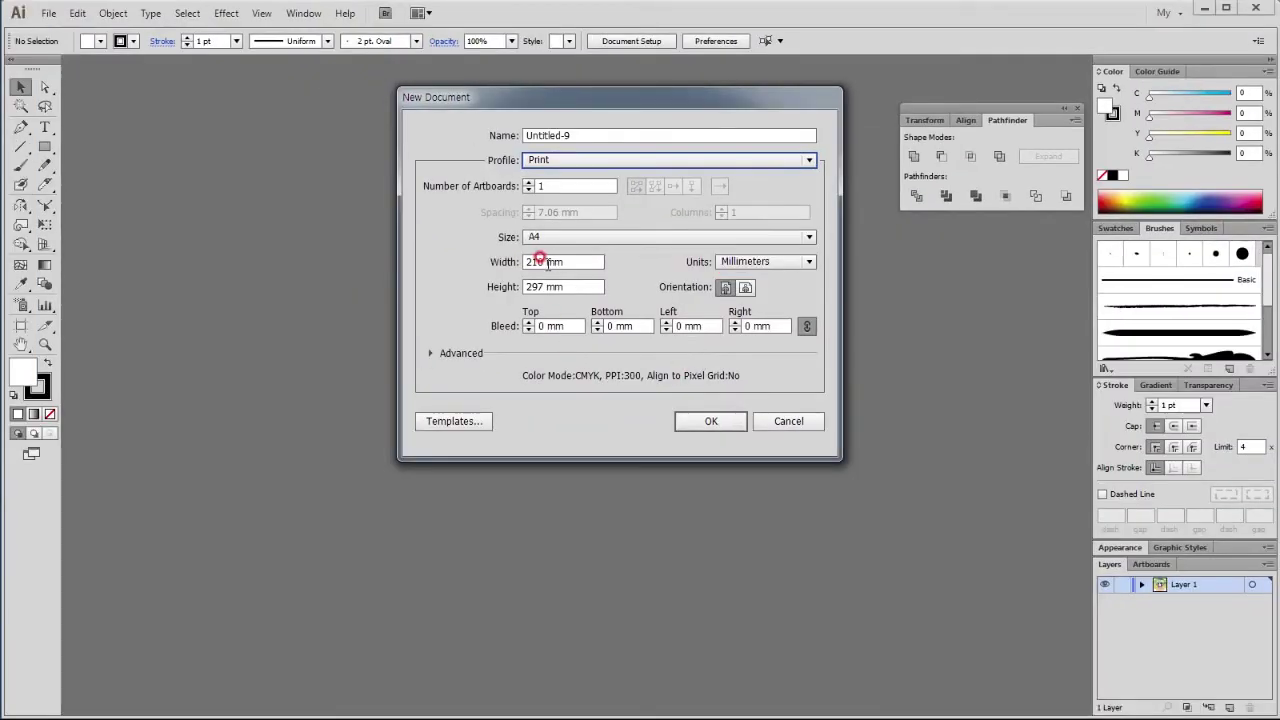
{"action": "double_click", "coordinate": [541, 261]}
{"action": "type", "text": "10"}
{"action": "double_click", "coordinate": [533, 286]}
{"action": "type", "text": "80"}
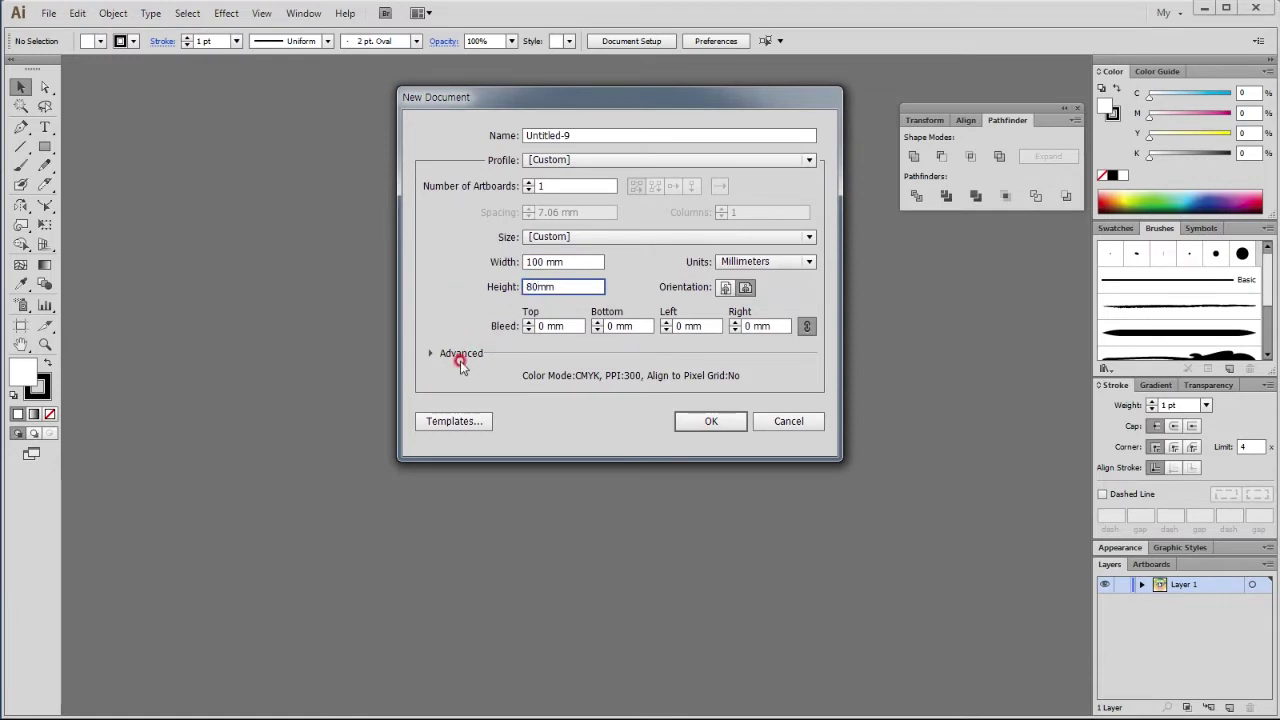
{"action": "type", "text": "1"}
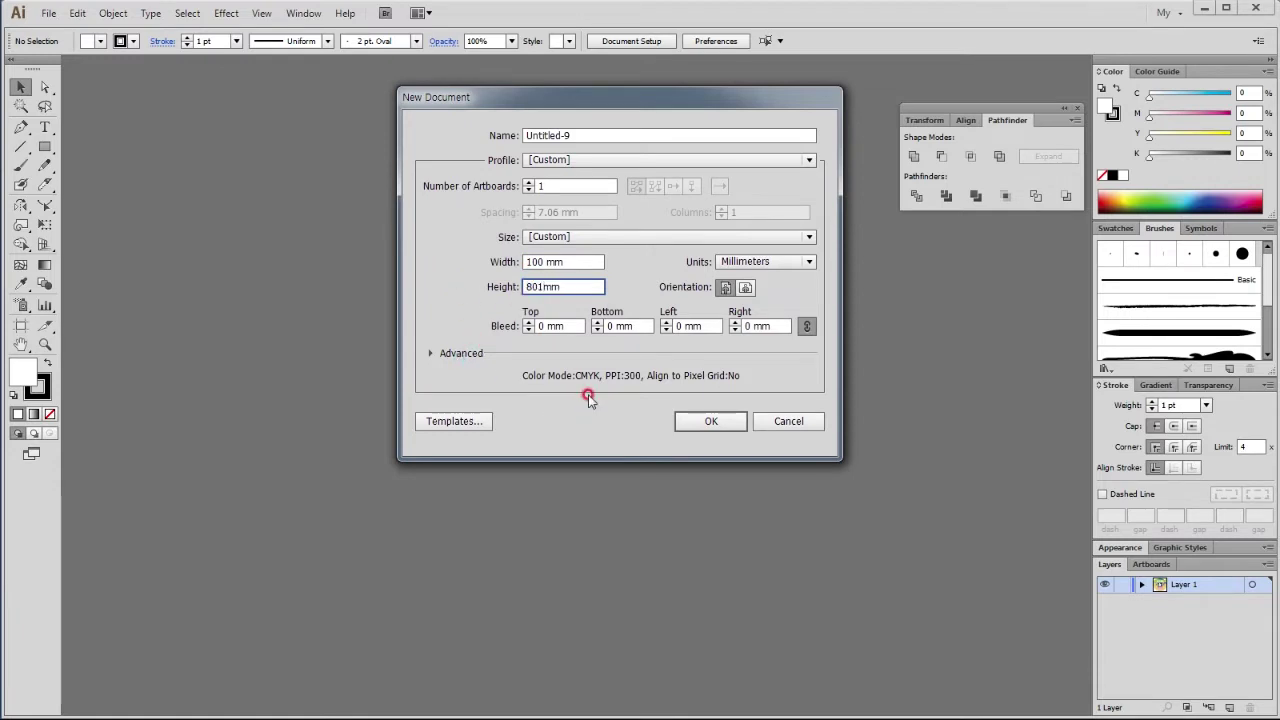
{"action": "left_click", "coordinate": [528, 286]}
{"action": "key", "text": "BackSpace"}
{"action": "key", "text": "BackSpace"}
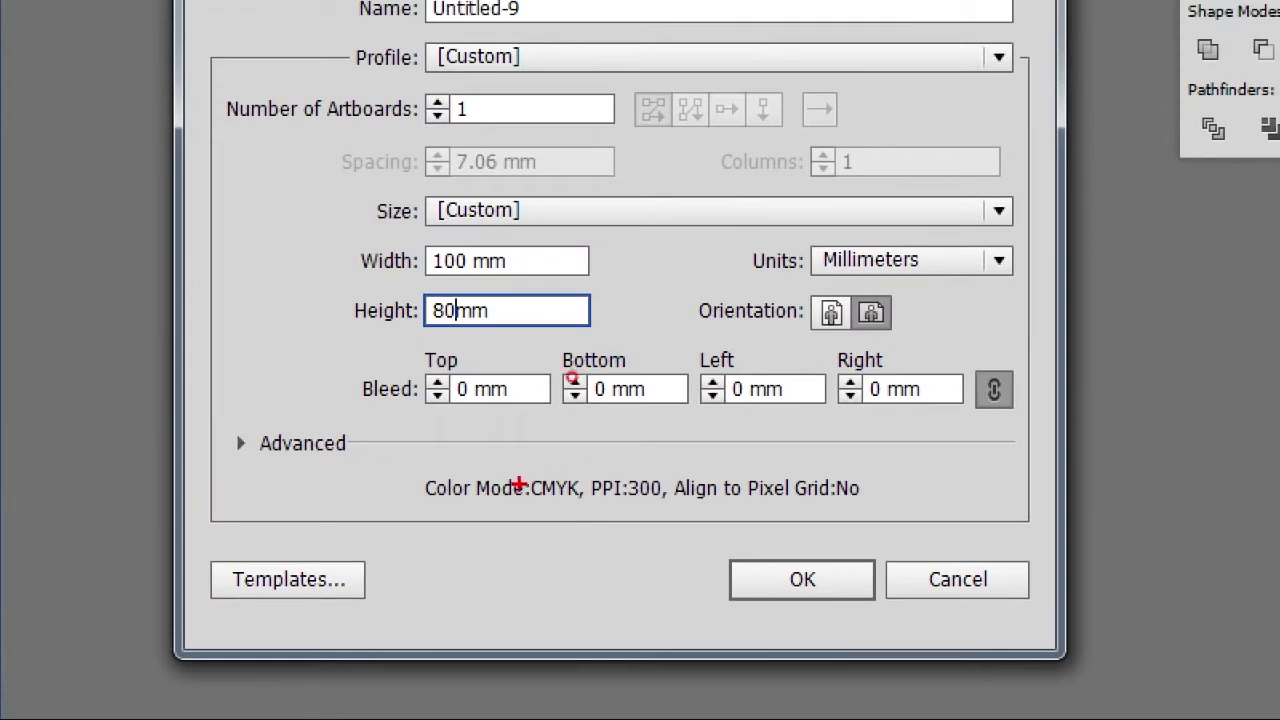
{"action": "left_click_drag", "start_coordinate": [519, 484], "coordinate": [602, 478]}
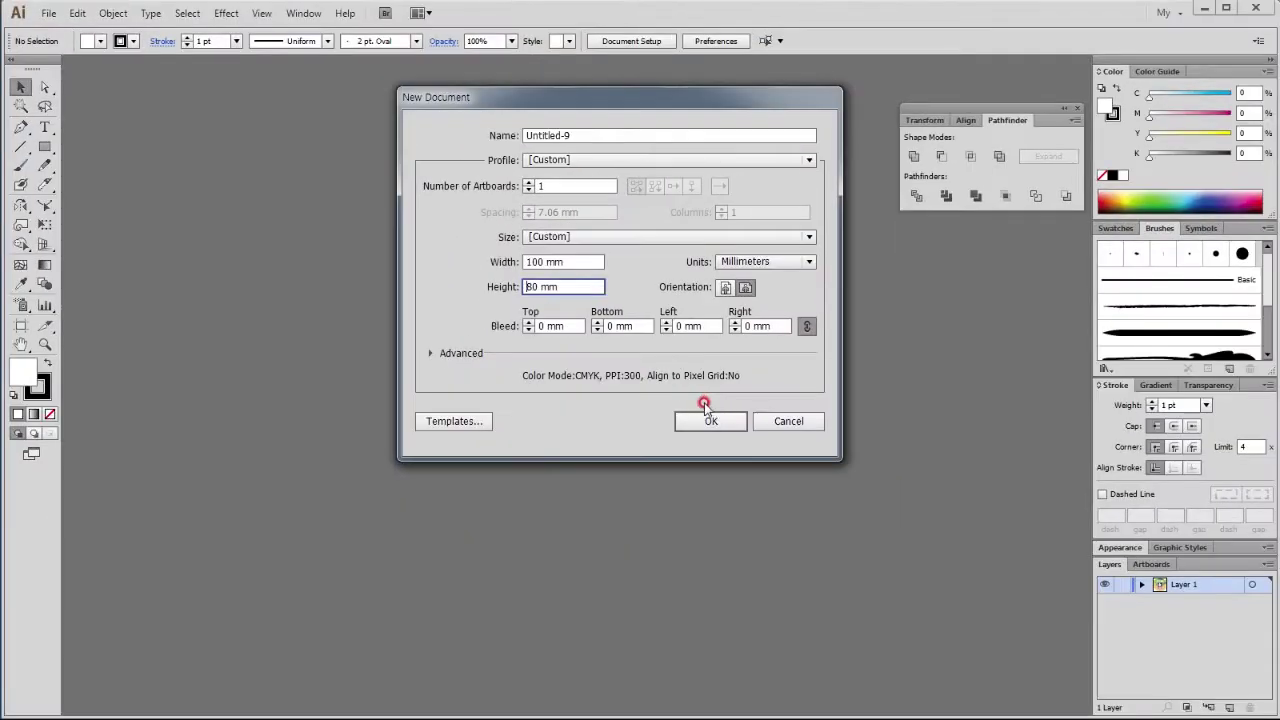
{"action": "left_click", "coordinate": [802, 579]}
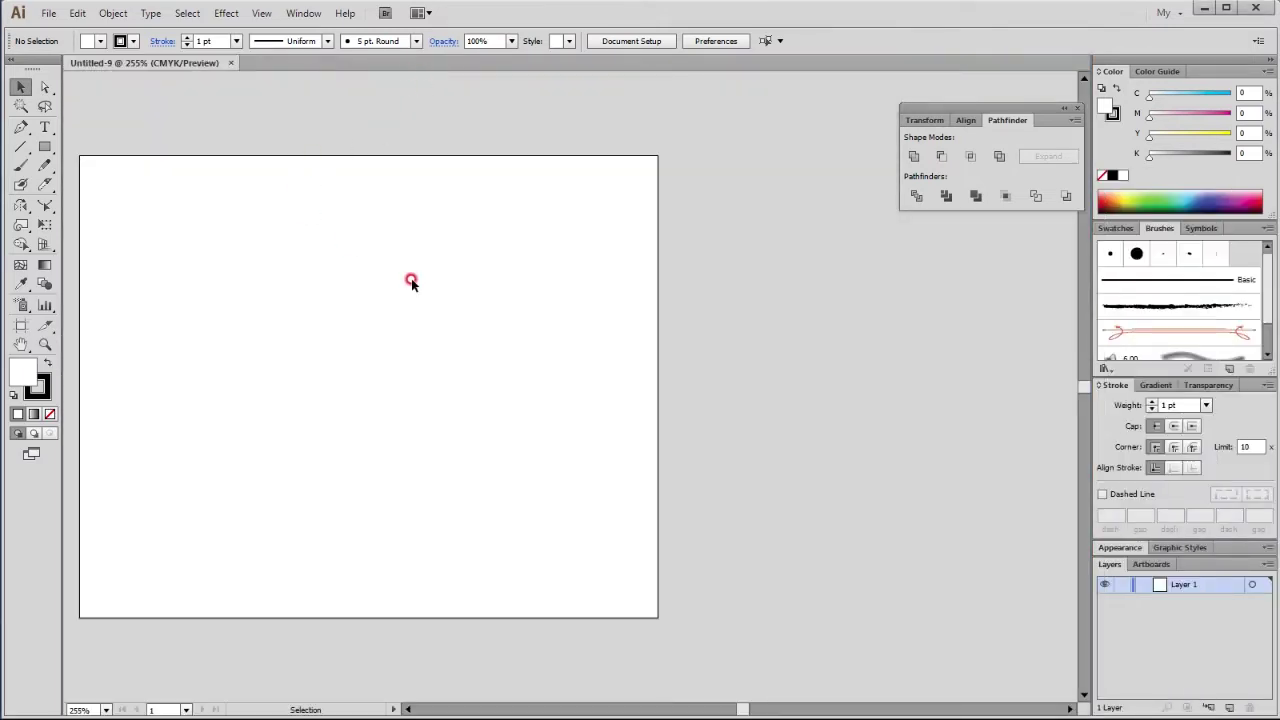
Step: Set Guides & Grid preferences to a gridline every 20 mm with 1 subdivision
{"action": "key", "text": "ctrl+0"}
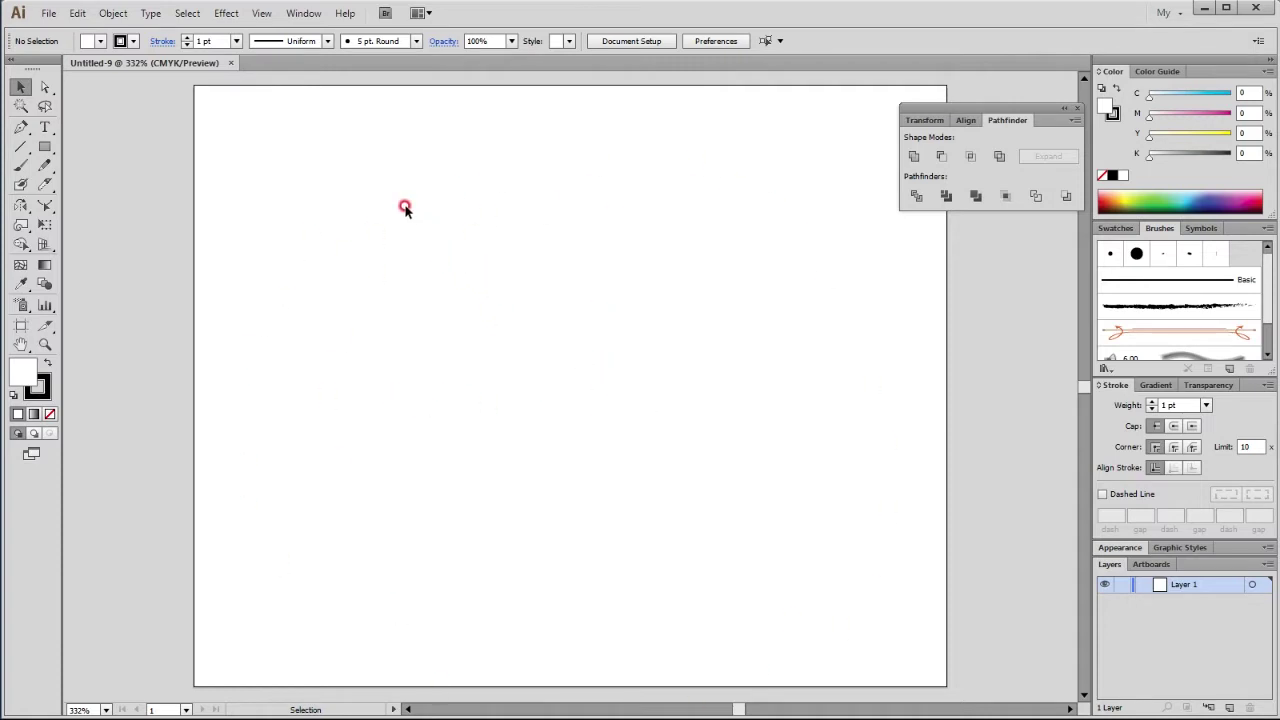
{"action": "left_click", "coordinate": [78, 13]}
{"action": "mouse_move", "coordinate": [116, 499]}
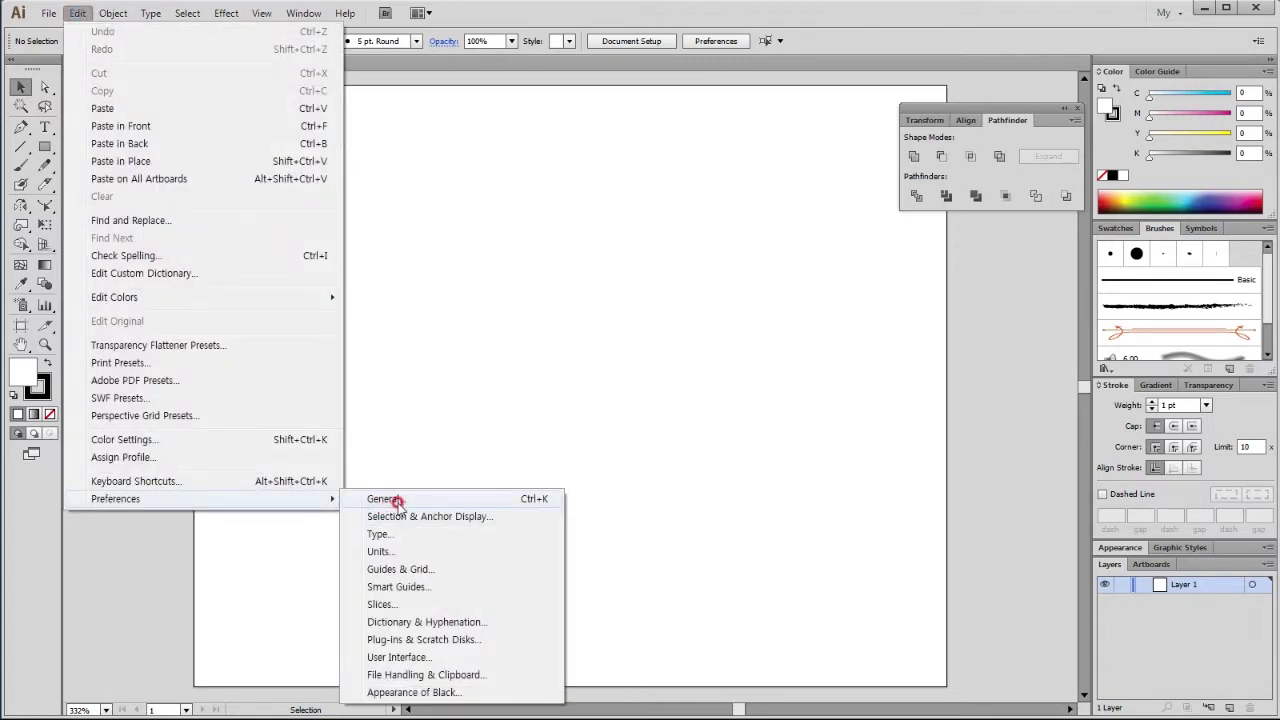
{"action": "left_click", "coordinate": [420, 569]}
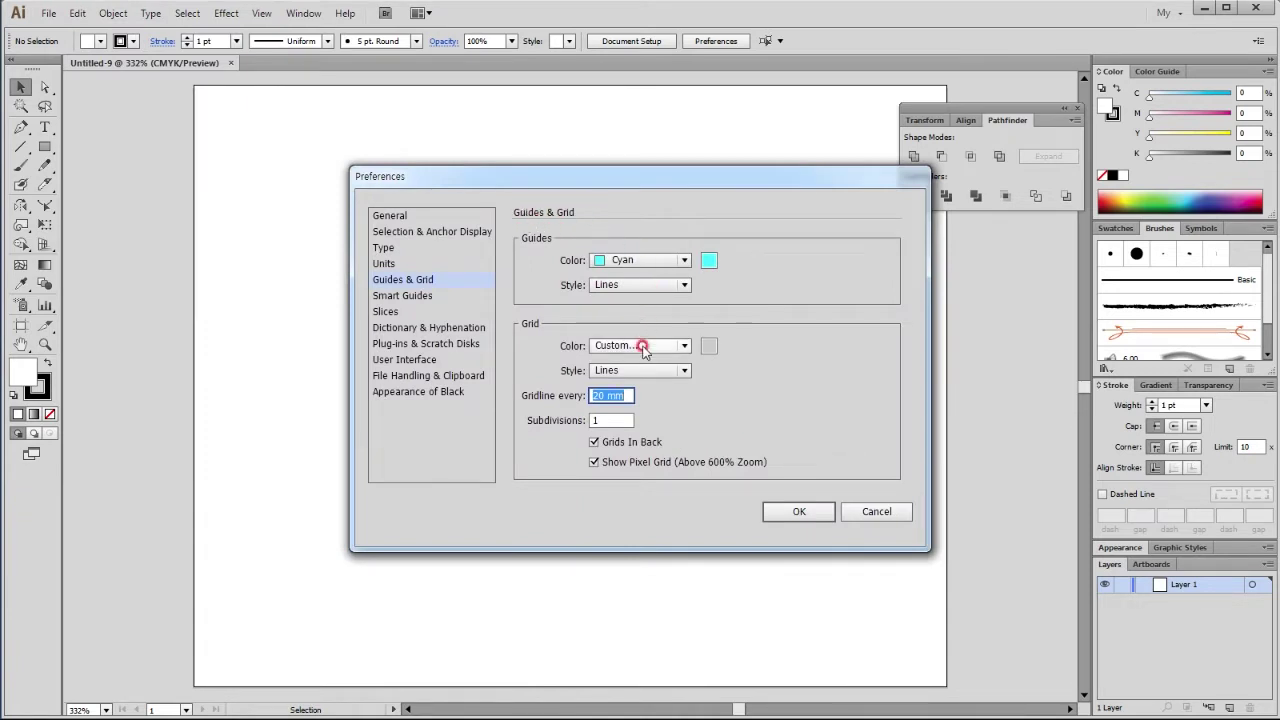
{"action": "left_click", "coordinate": [605, 420]}
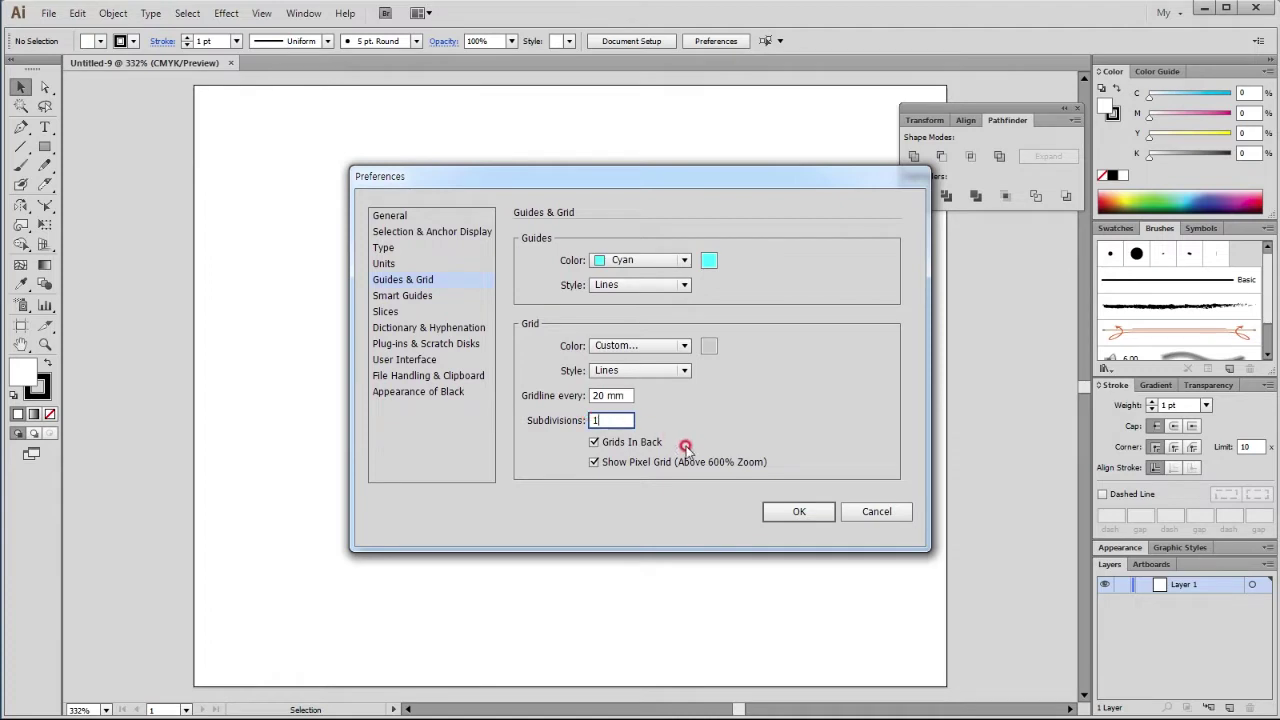
{"action": "left_click", "coordinate": [799, 512]}
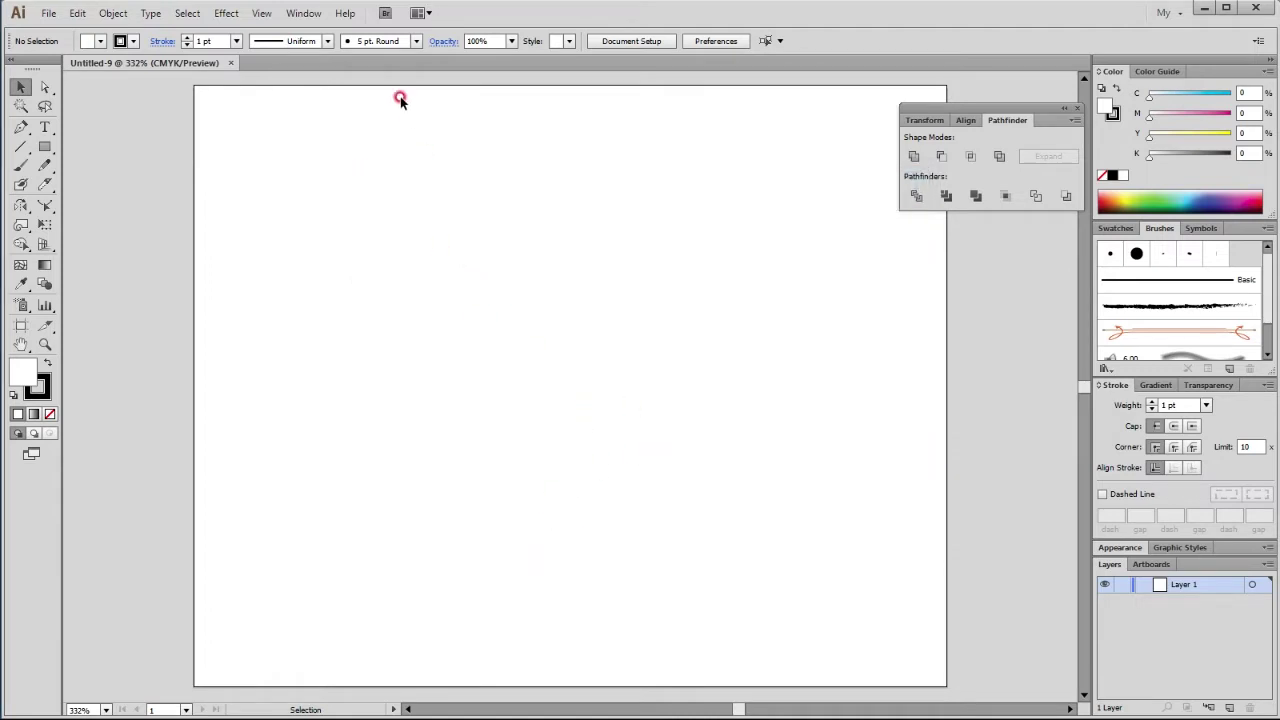
{"action": "left_click", "coordinate": [261, 13]}
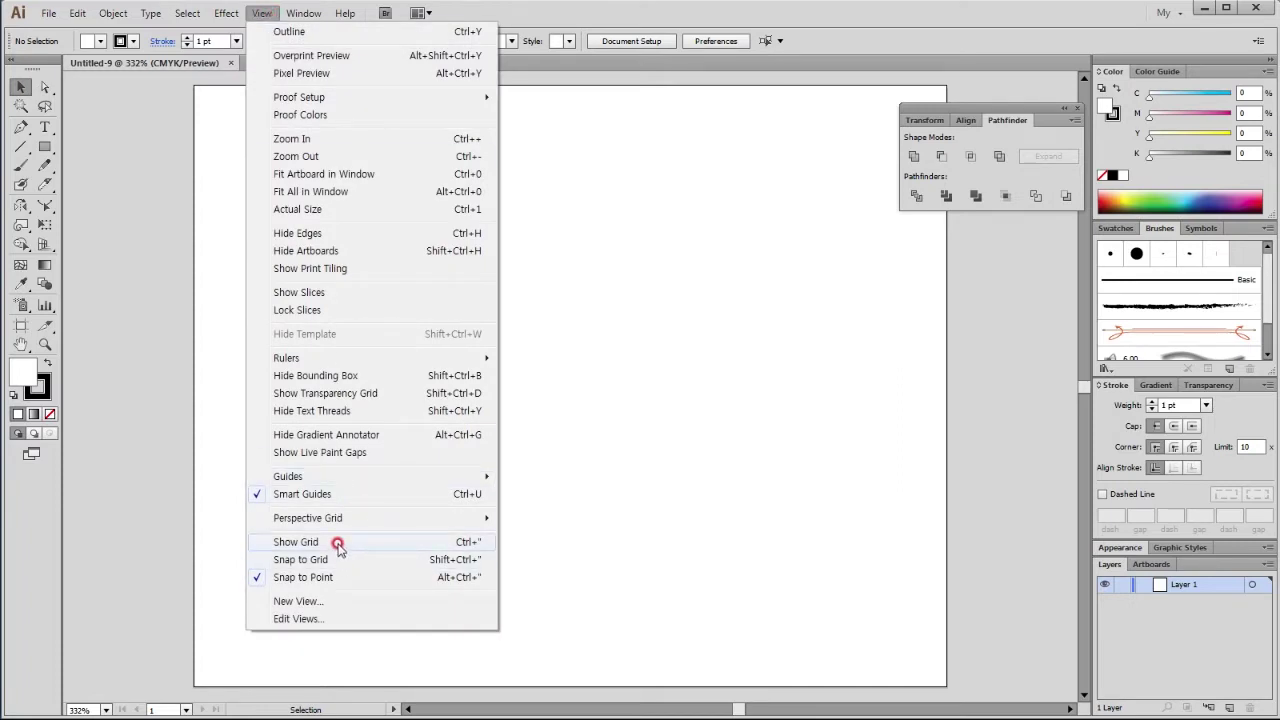
Step: Turn on Show Grid over the artboard and bring up the Transform panel
{"action": "left_click", "coordinate": [338, 542]}
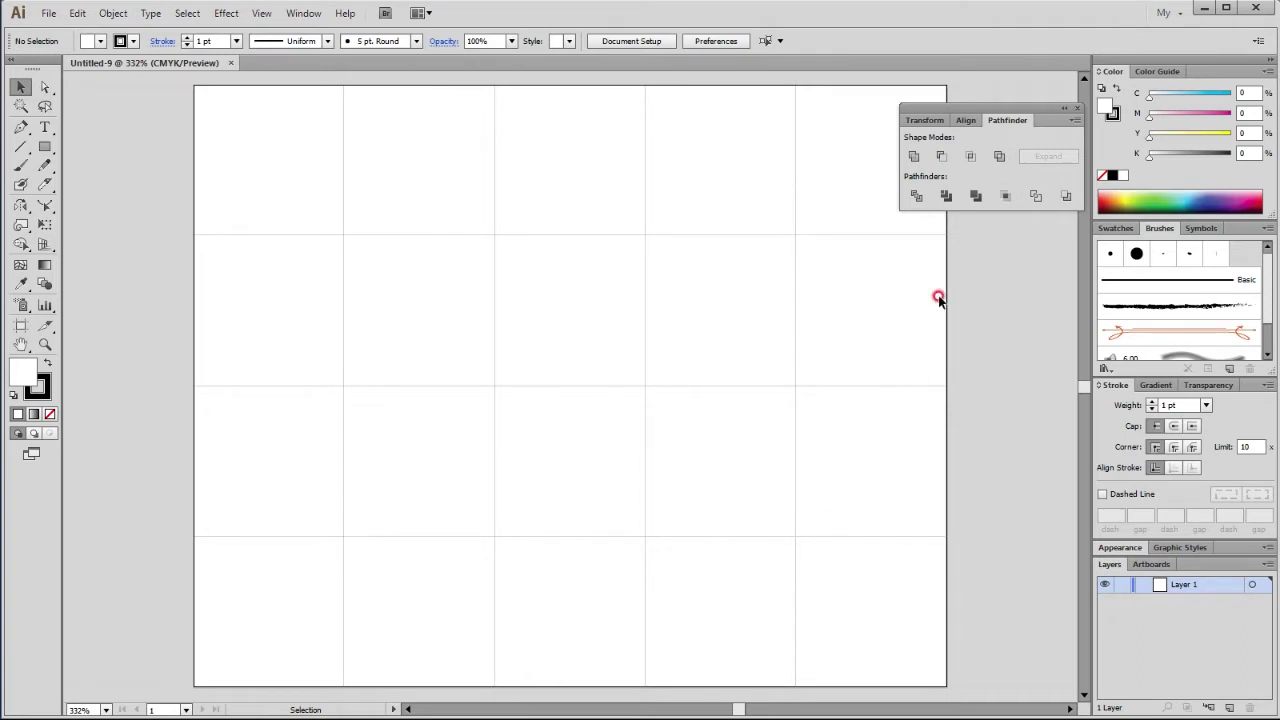
{"action": "left_click", "coordinate": [912, 120]}
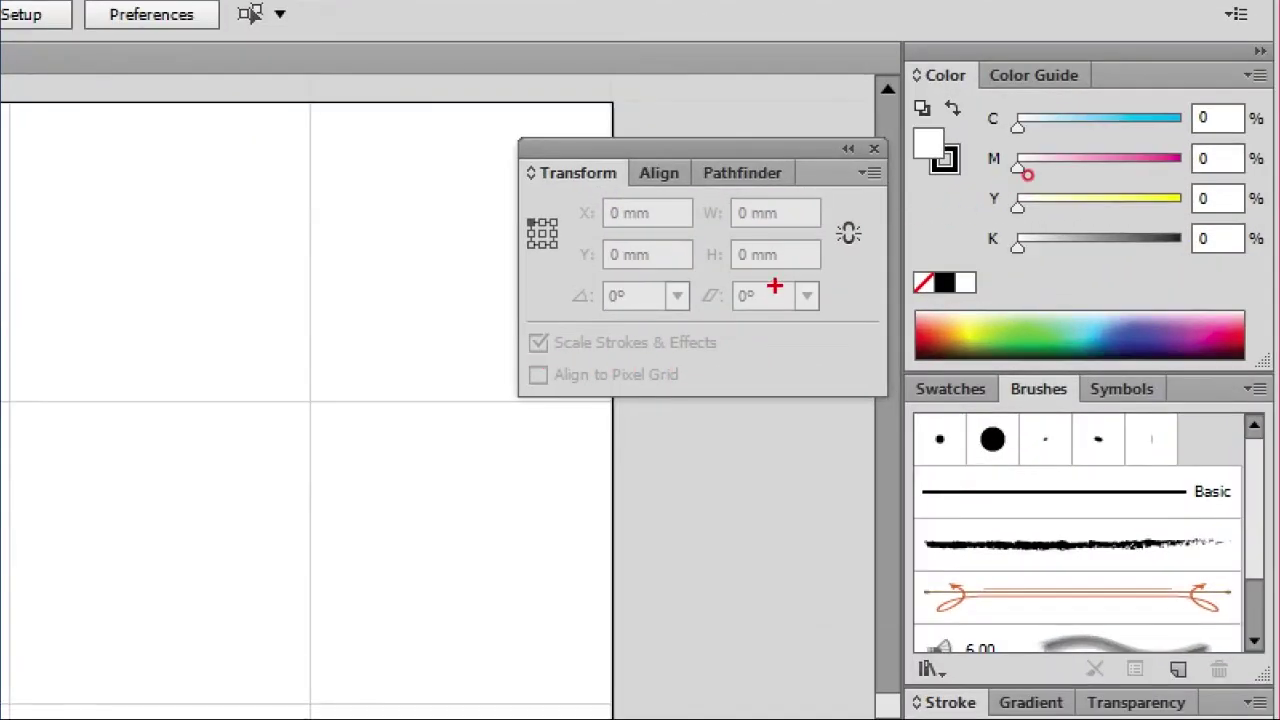
{"action": "mouse_move", "coordinate": [690, 391]}
{"action": "left_mouse_down"}
{"action": "mouse_move", "coordinate": [636, 360]}
{"action": "mouse_move", "coordinate": [522, 365]}
{"action": "mouse_move", "coordinate": [710, 385]}
{"action": "left_mouse_up"}
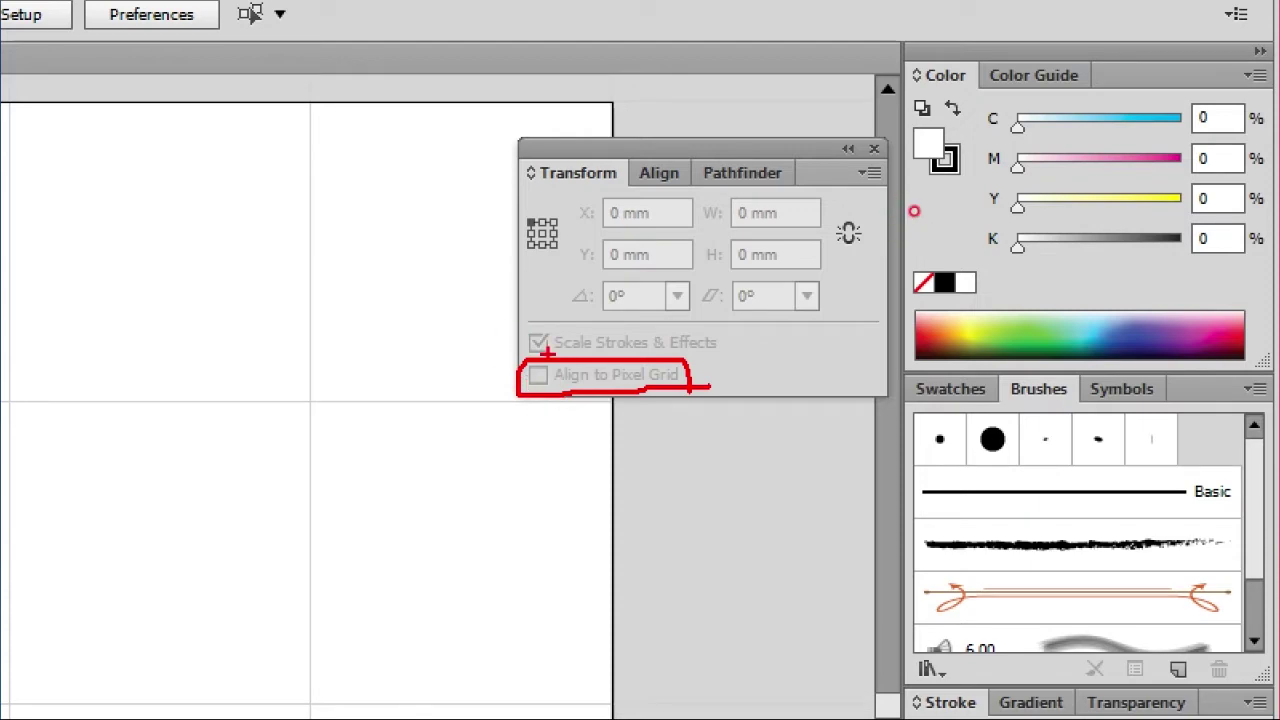
{"action": "mouse_move", "coordinate": [342, 418]}
{"action": "left_mouse_down"}
{"action": "mouse_move", "coordinate": [286, 408]}
{"action": "mouse_move", "coordinate": [330, 419]}
{"action": "left_mouse_up"}
{"action": "mouse_move", "coordinate": [288, 135]}
{"action": "left_mouse_down"}
{"action": "mouse_move", "coordinate": [316, 145]}
{"action": "mouse_move", "coordinate": [290, 132]}
{"action": "left_mouse_up"}
{"action": "key", "text": "Escape"}
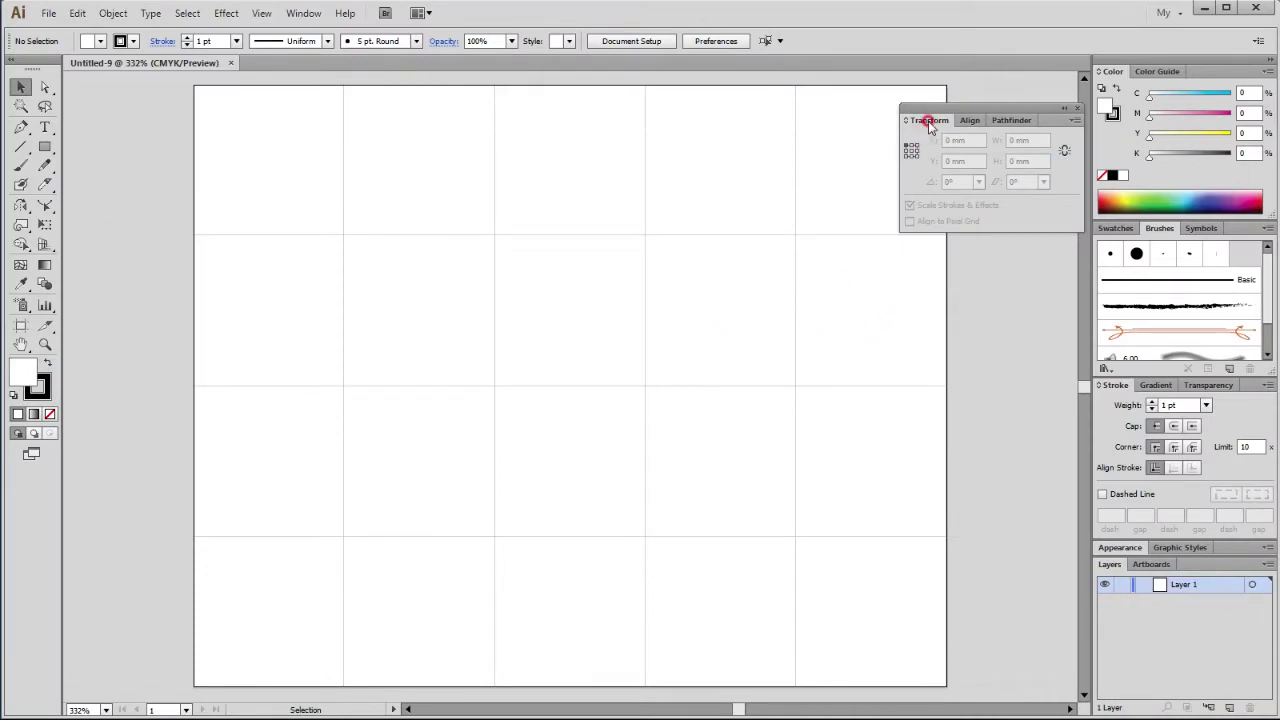
Step: Enable Align New Objects to Pixel Grid from the Transform panel menu
{"action": "left_click", "coordinate": [1074, 119]}
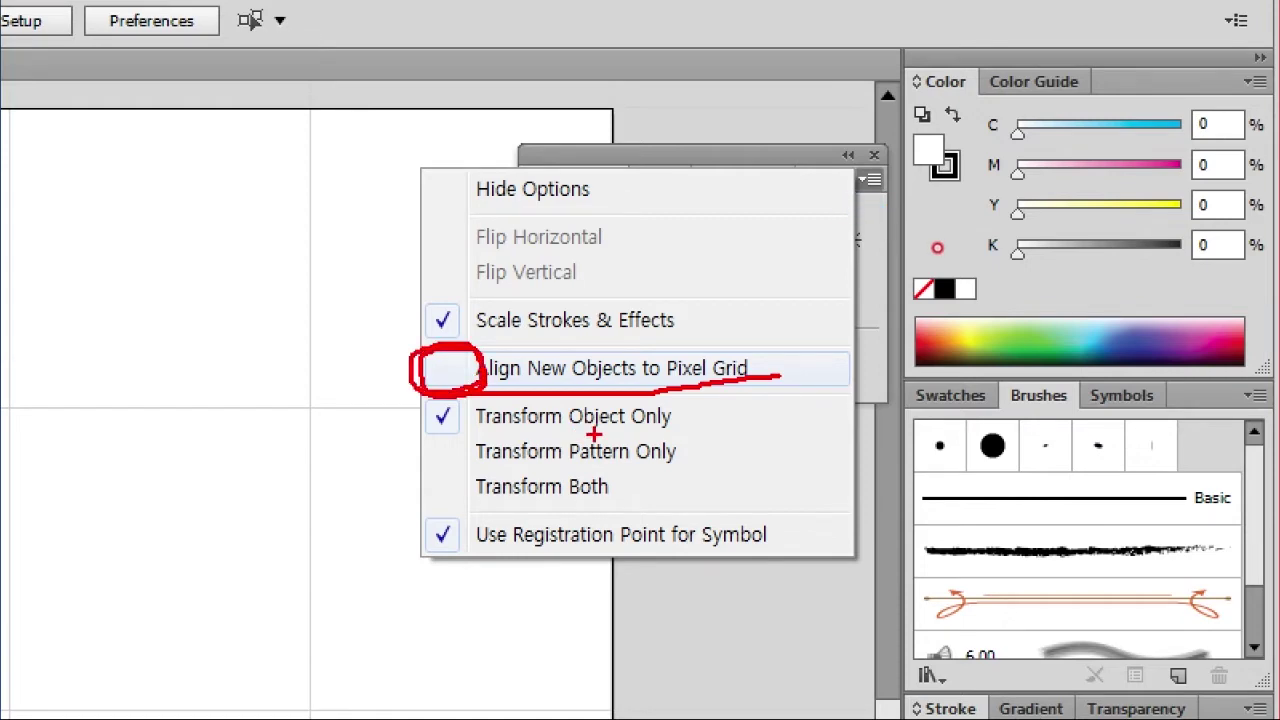
{"action": "left_click", "coordinate": [612, 368]}
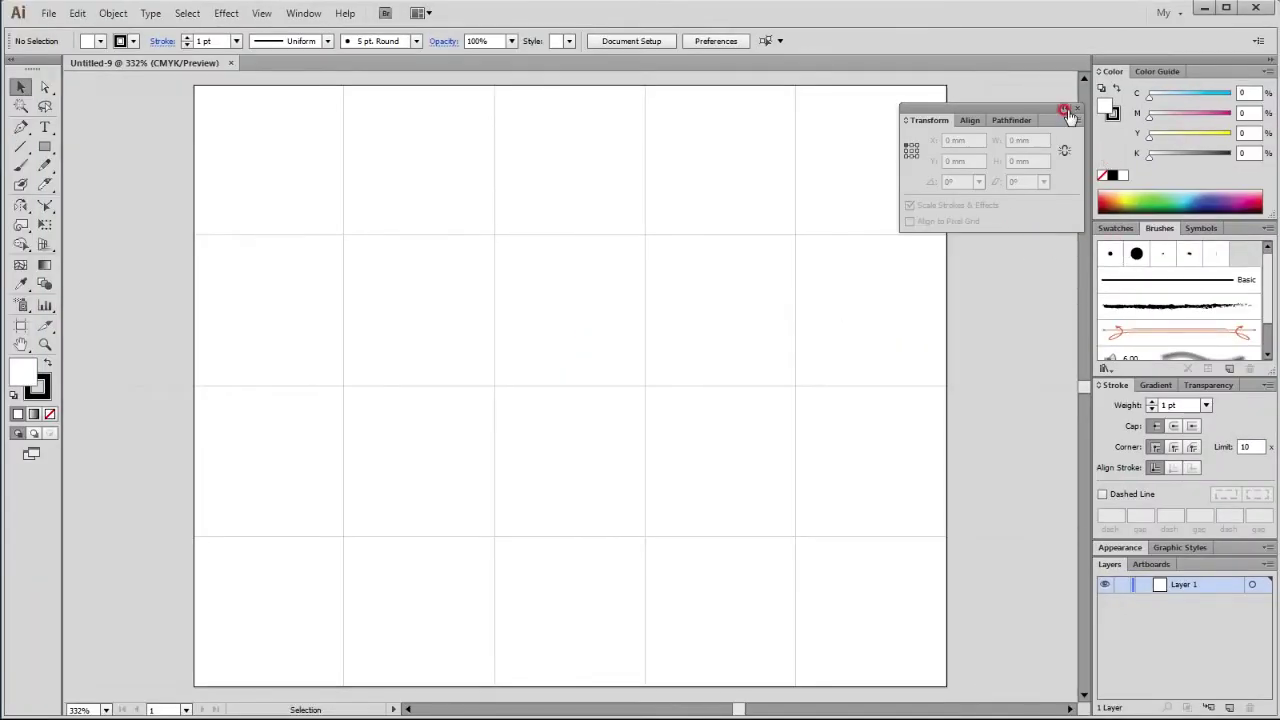
{"action": "left_click", "coordinate": [1077, 122]}
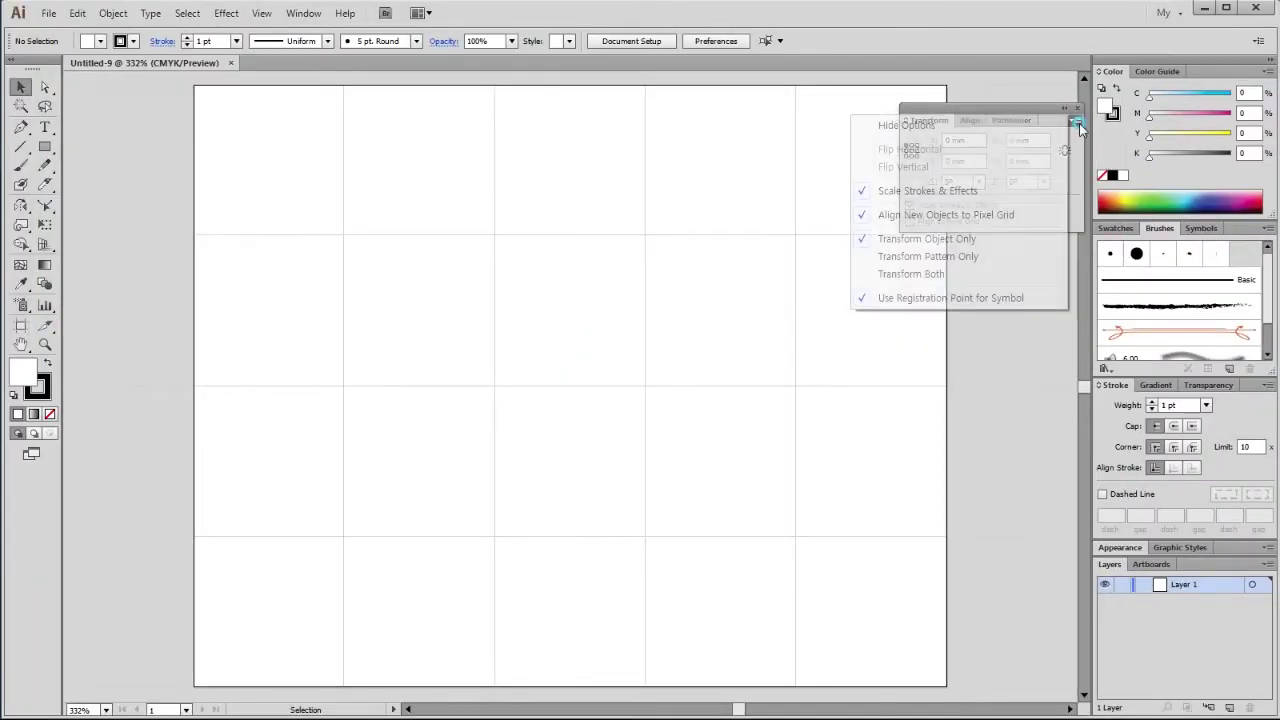
{"action": "left_click", "coordinate": [914, 214]}
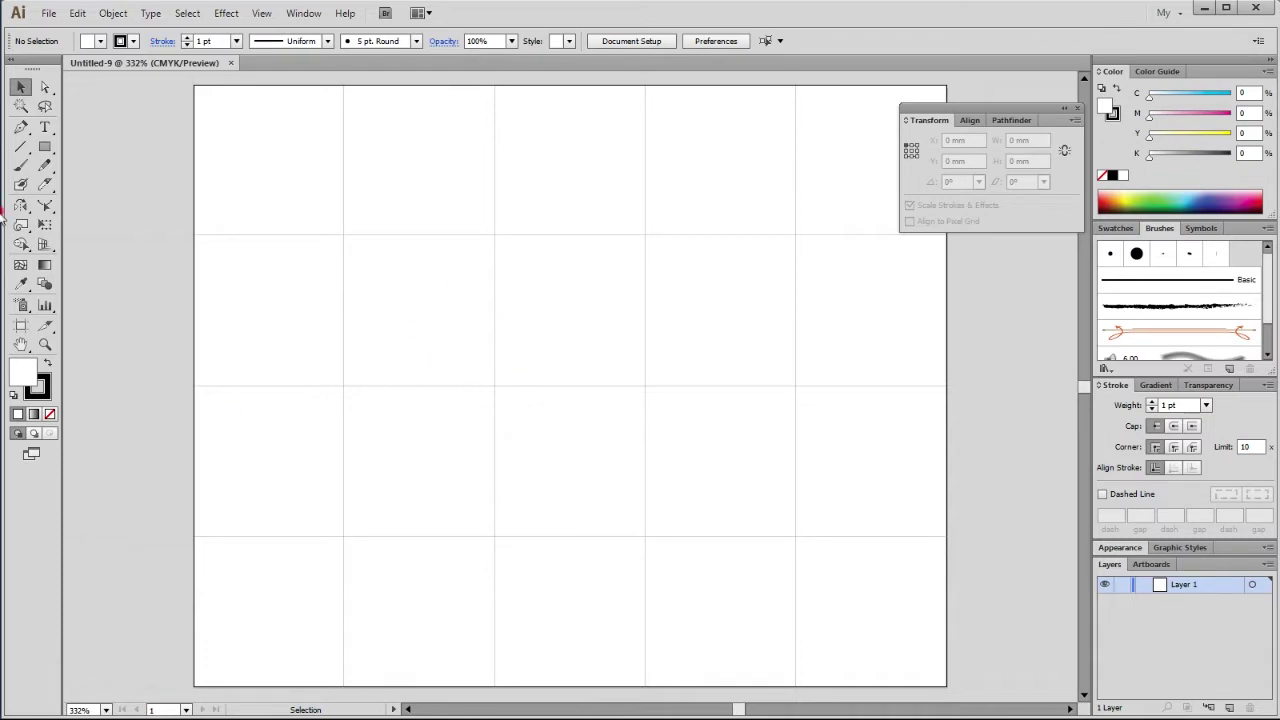
{"action": "left_click", "coordinate": [46, 148]}
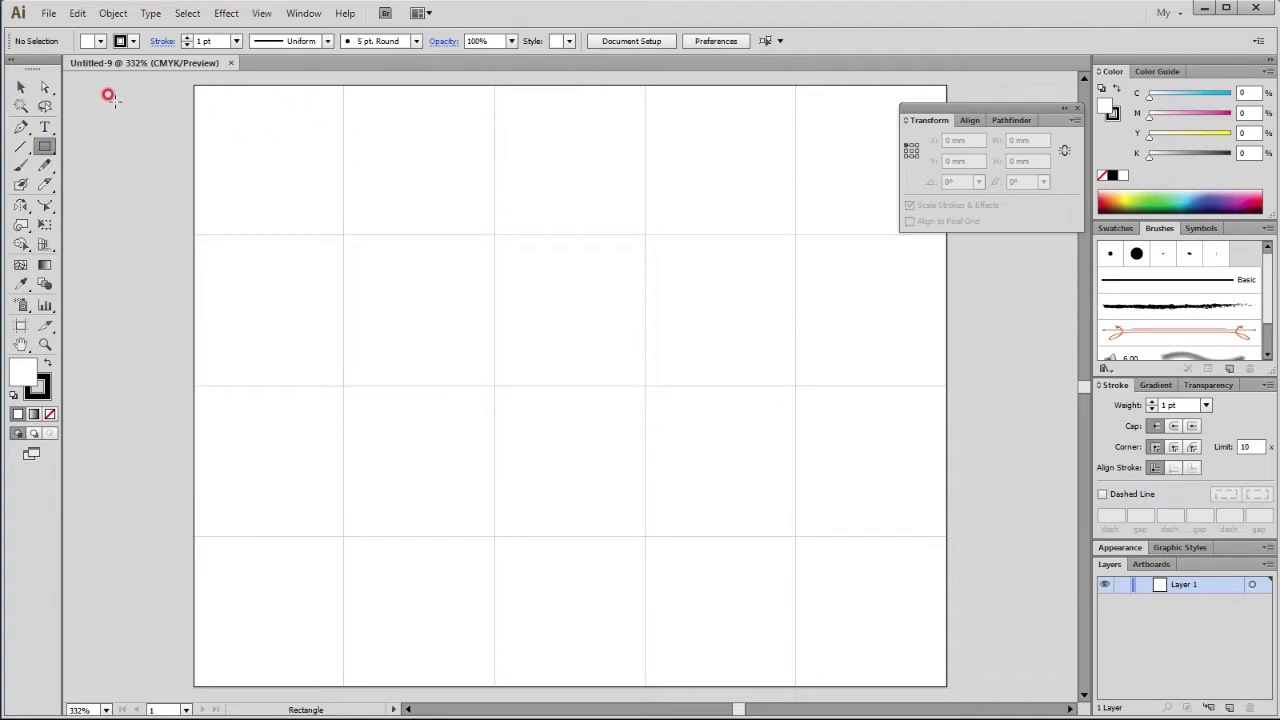
Step: Draw a small square on the pasteboard left of the artboard with no stroke
{"action": "left_click_drag", "start_coordinate": [114, 98], "coordinate": [172, 151]}
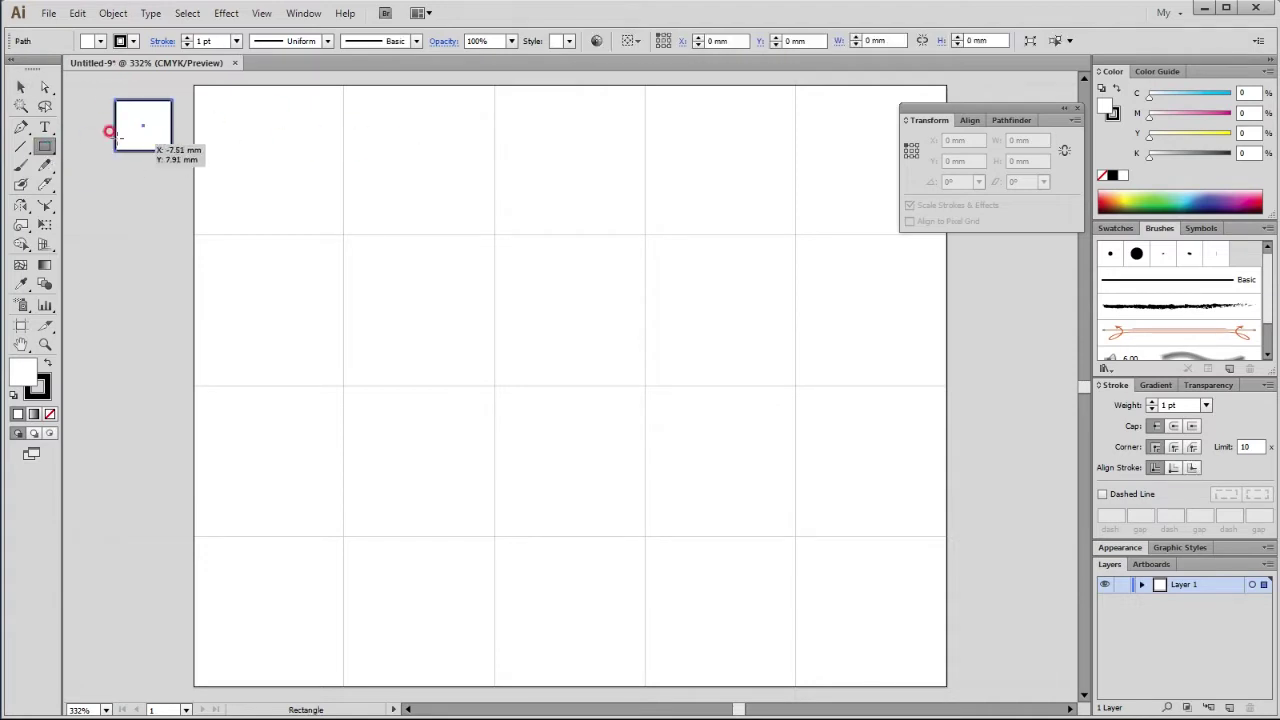
{"action": "left_click", "coordinate": [18, 88]}
{"action": "left_click", "coordinate": [130, 148]}
{"action": "right_click", "coordinate": [70, 553]}
{"action": "left_click", "coordinate": [145, 145]}
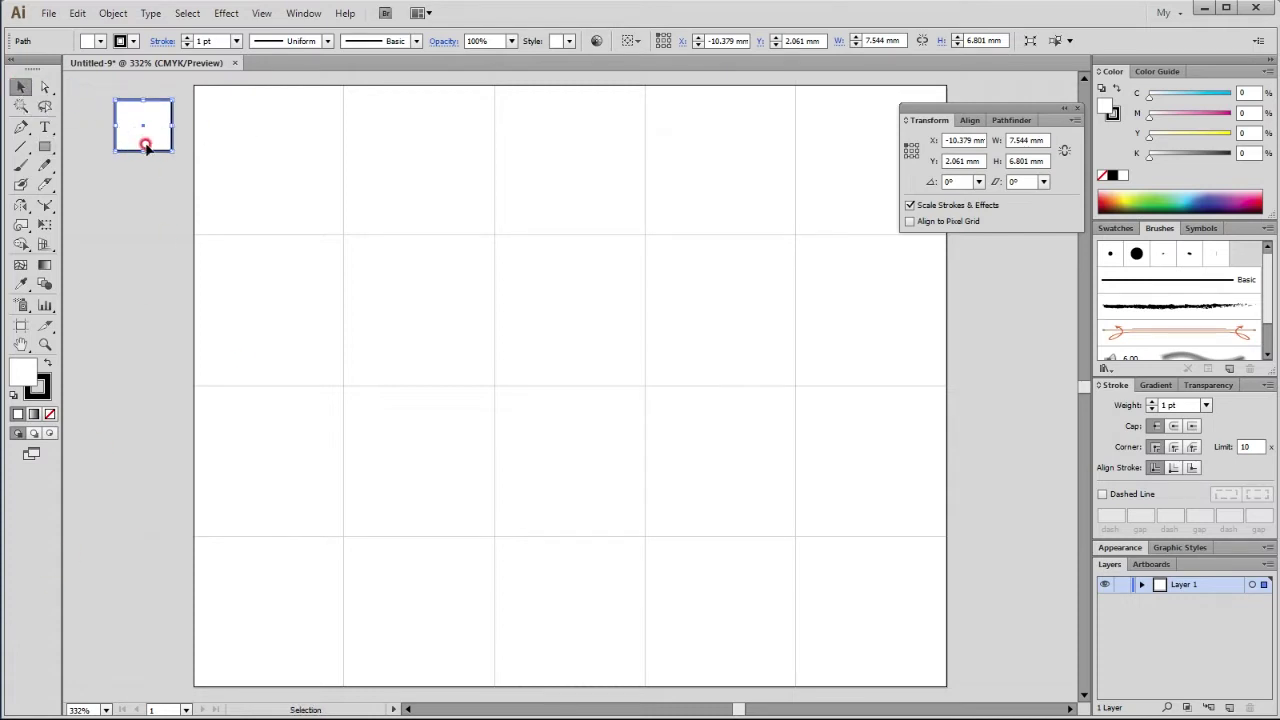
{"action": "left_click", "coordinate": [42, 394]}
{"action": "left_click", "coordinate": [50, 413]}
{"action": "left_click", "coordinate": [148, 128]}
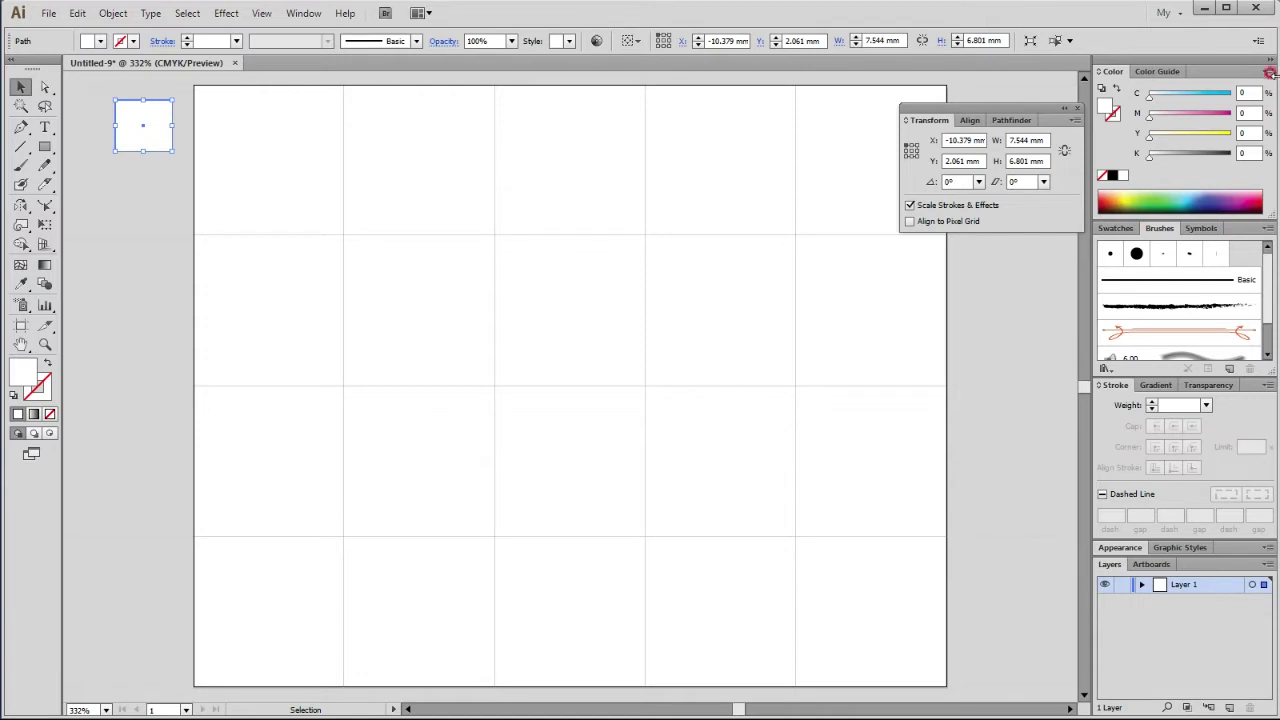
Step: Fill the square green with C50 M0 Y100 K0
{"action": "left_click", "coordinate": [1245, 92]}
{"action": "type", "text": "0"}
{"action": "key", "text": "Tab"}
{"action": "left_click", "coordinate": [1240, 116]}
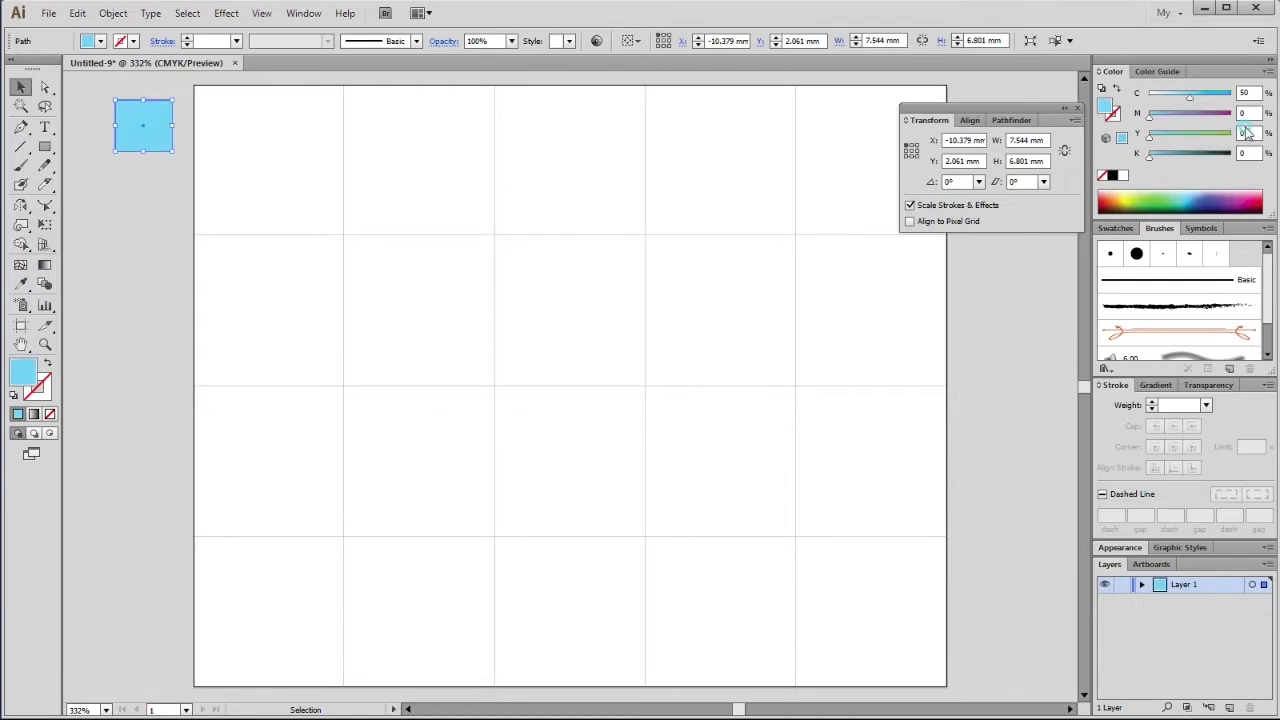
{"action": "left_click", "coordinate": [1246, 141]}
{"action": "type", "text": "0"}
{"action": "key", "text": "Return"}
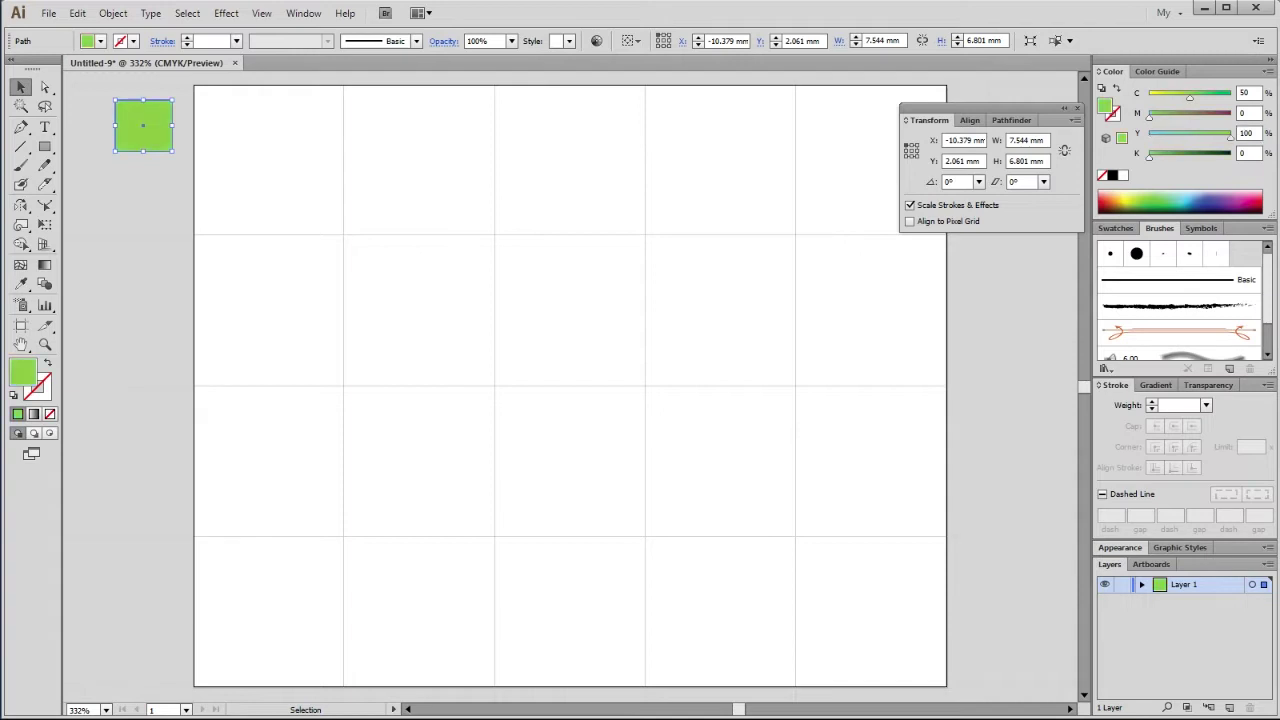
{"action": "left_click", "coordinate": [167, 138]}
Step: Duplicate the green square downward into a column of copies
{"action": "left_click_drag", "start_coordinate": [157, 142], "coordinate": [147, 212]}
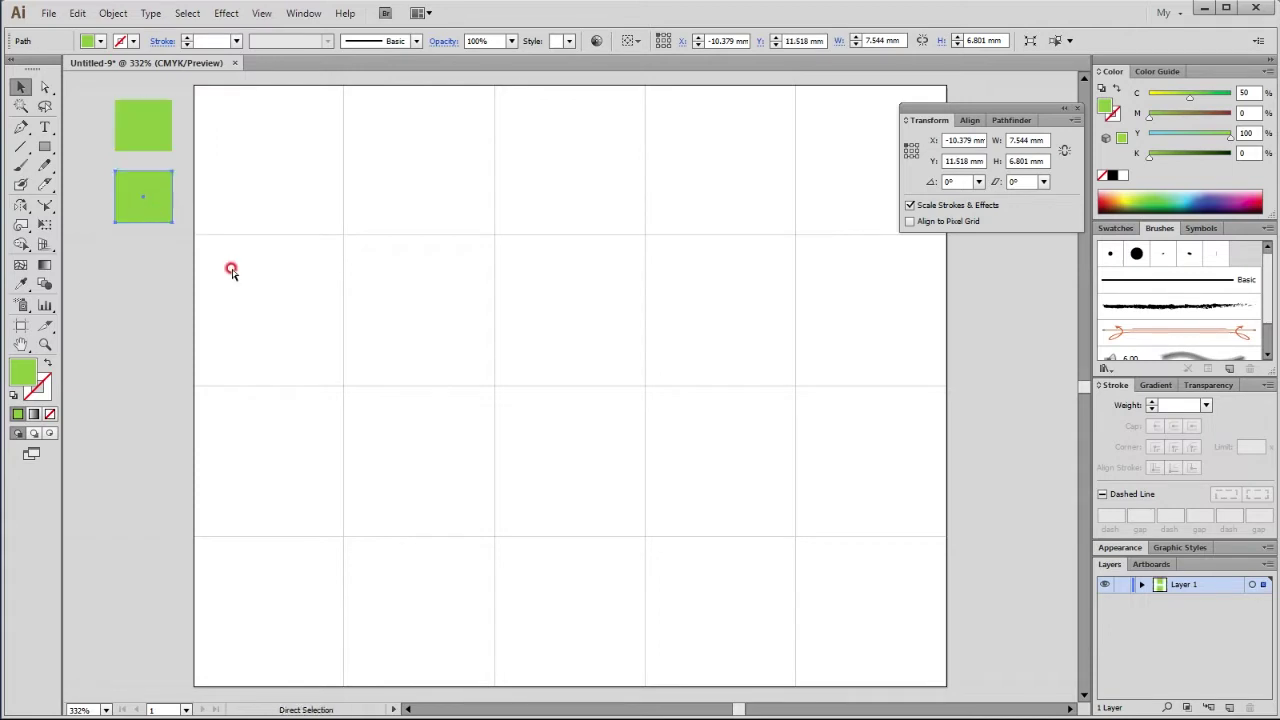
{"action": "key", "text": "ctrl+d"}
{"action": "key", "text": "ctrl+d"}
{"action": "key", "text": "ctrl+d"}
{"action": "key", "text": "ctrl+d"}
{"action": "key", "text": "ctrl+d"}
{"action": "key", "text": "ctrl+d"}
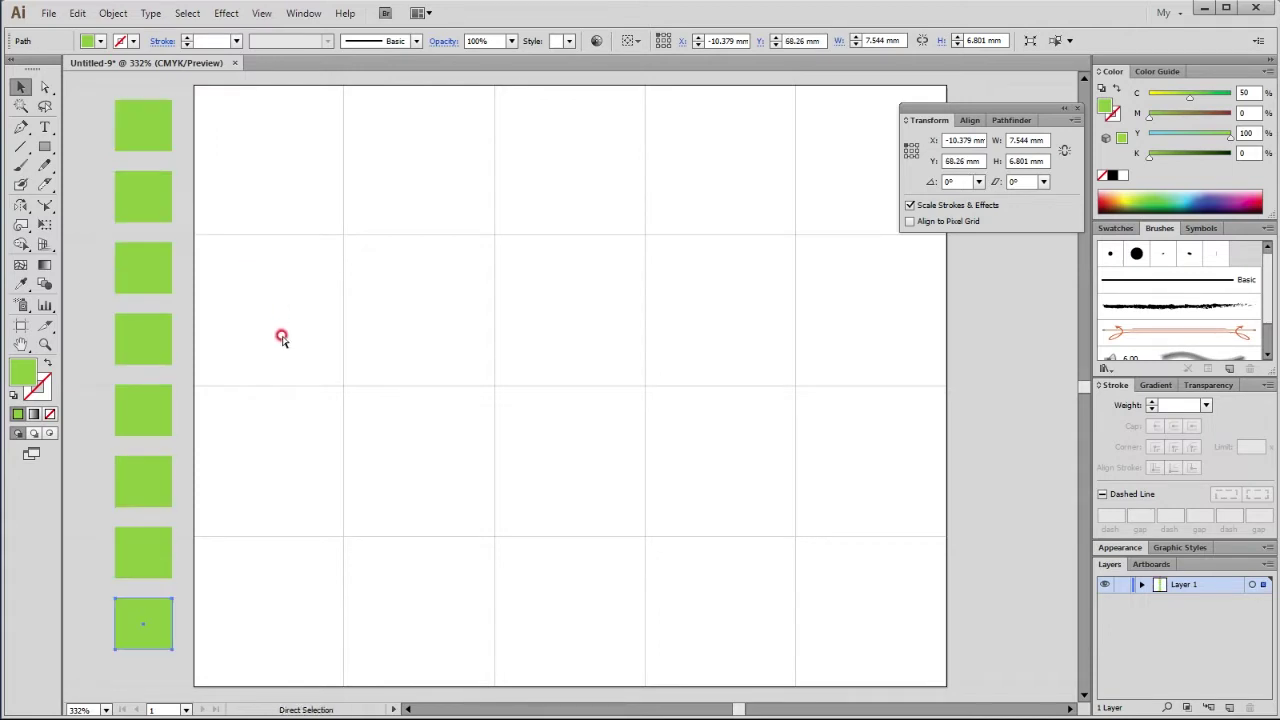
{"action": "key", "text": "ctrl+d"}
{"action": "key", "text": "v"}
{"action": "left_click", "coordinate": [267, 380]}
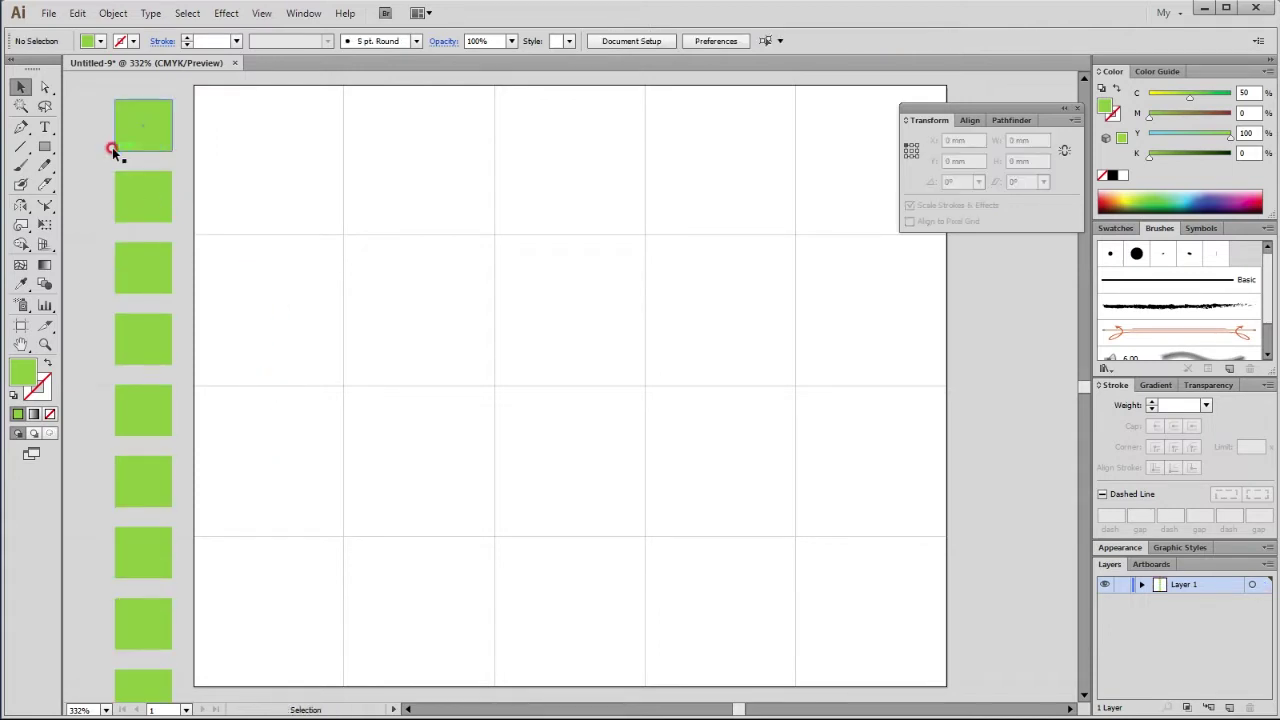
Step: Recolour the second square light orange (M20, C0) and the third orange (C0, M40)
{"action": "left_click", "coordinate": [141, 197]}
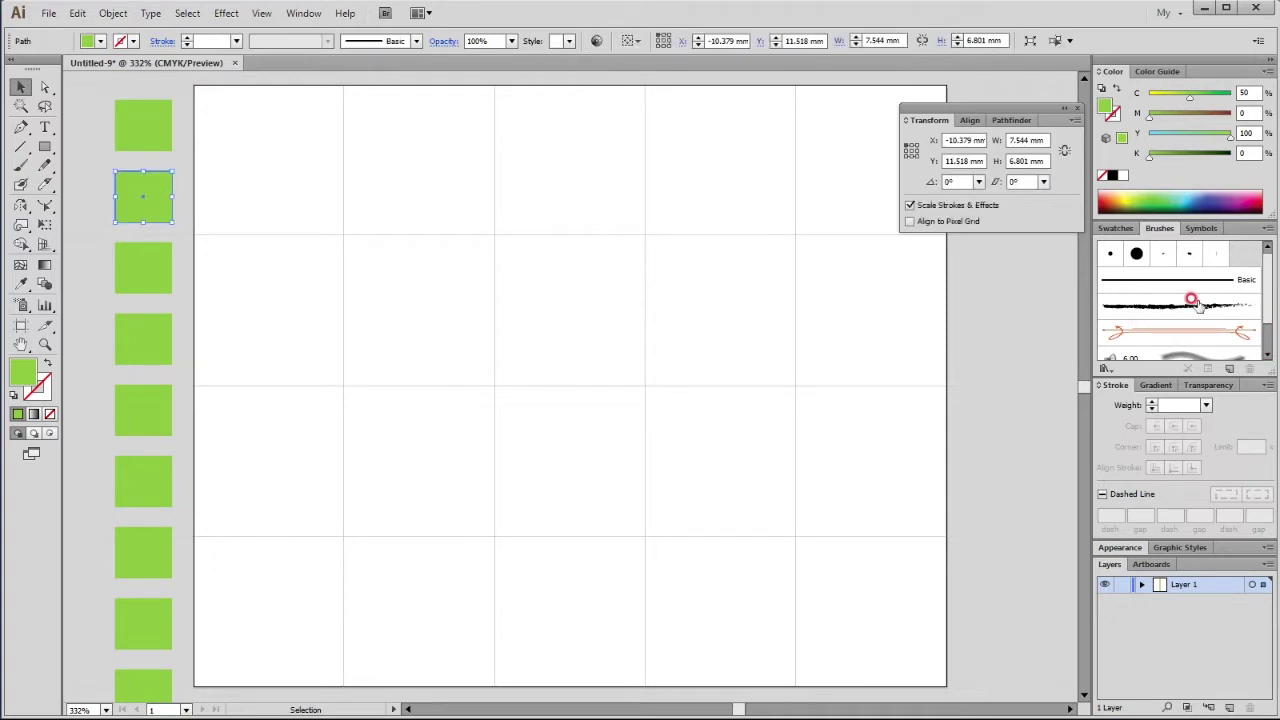
{"action": "left_click", "coordinate": [1246, 112]}
{"action": "key", "text": "Tab"}
{"action": "left_click", "coordinate": [1246, 131]}
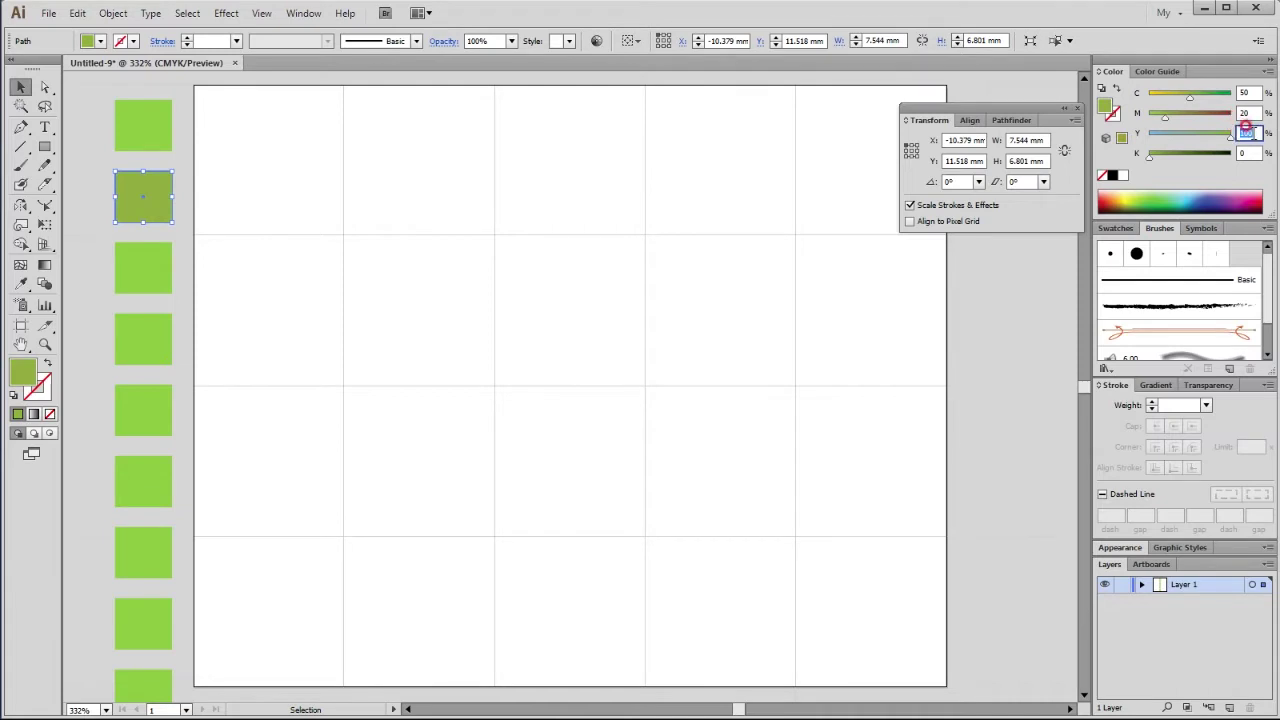
{"action": "left_click", "coordinate": [1248, 90]}
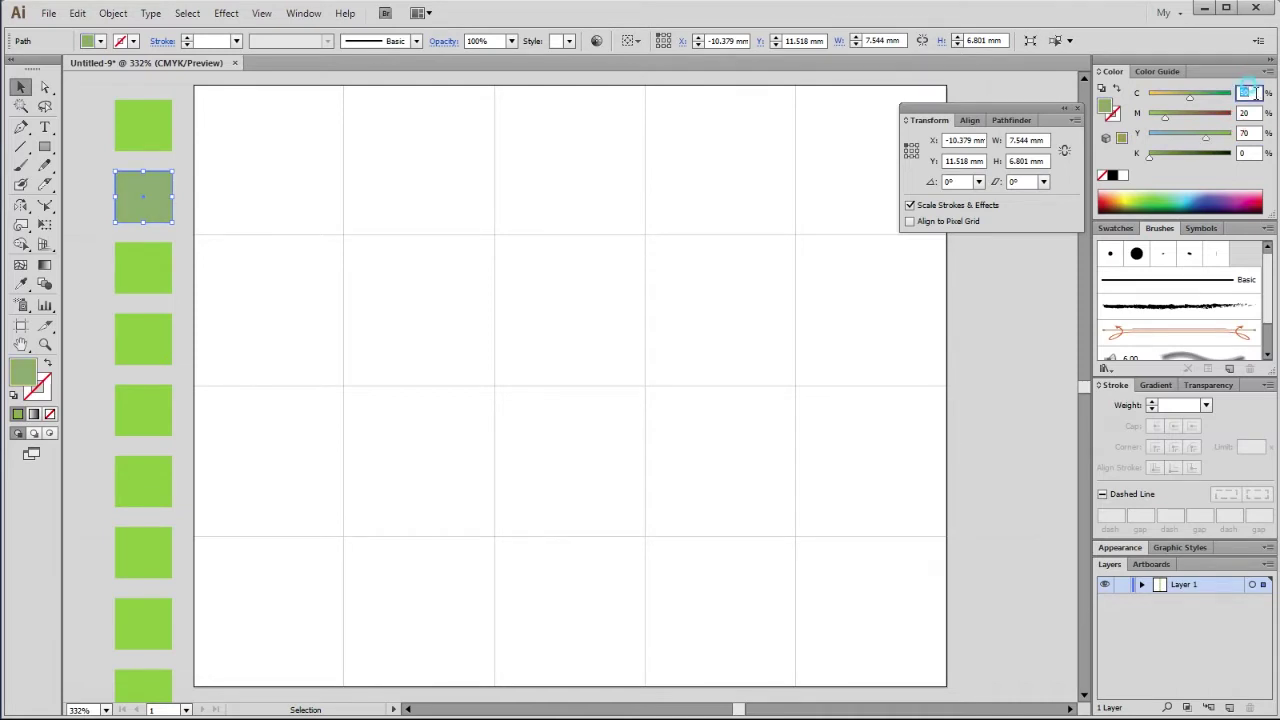
{"action": "type", "text": "0"}
{"action": "key", "text": "Return"}
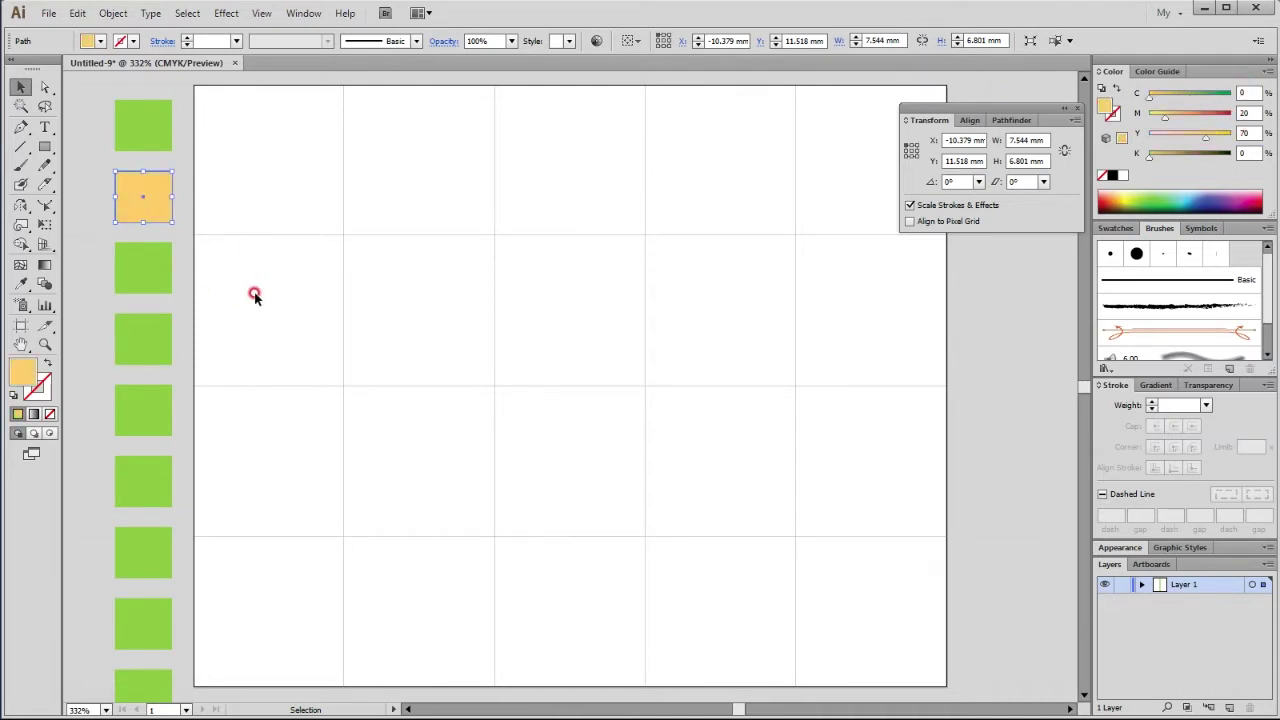
{"action": "left_click", "coordinate": [143, 255]}
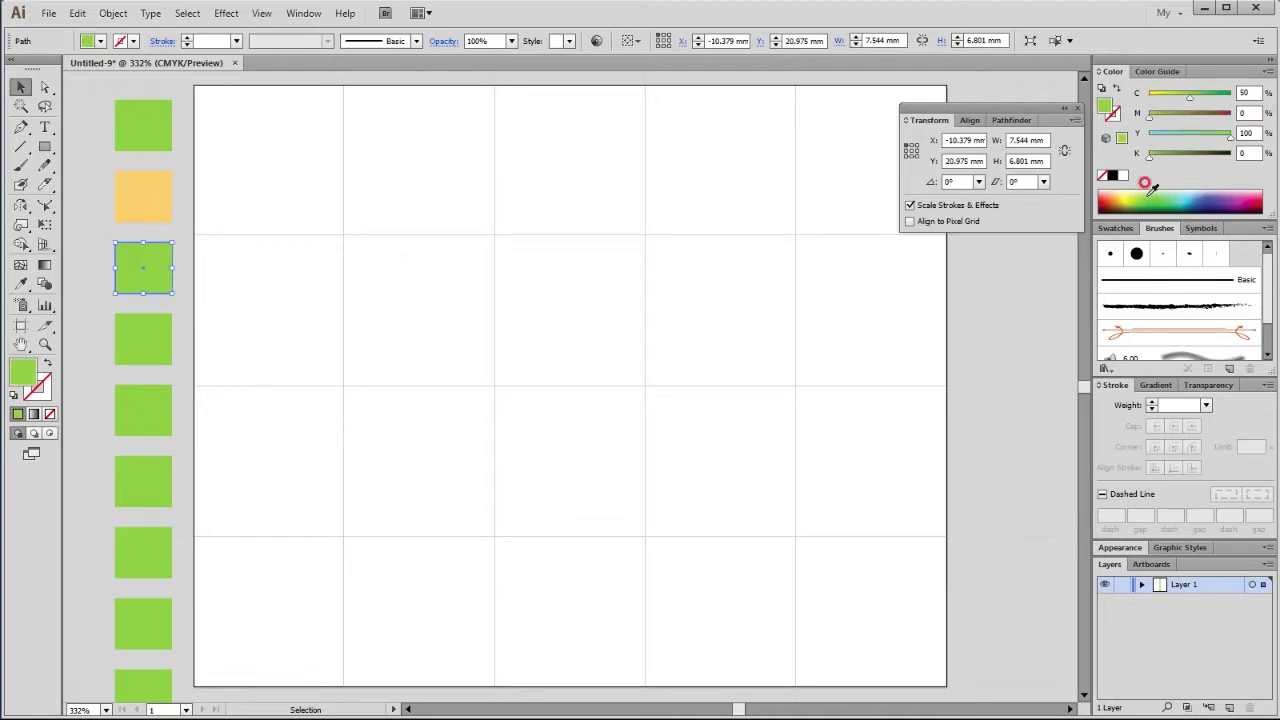
{"action": "left_click", "coordinate": [1248, 91]}
{"action": "type", "text": "0"}
{"action": "key", "text": "Return"}
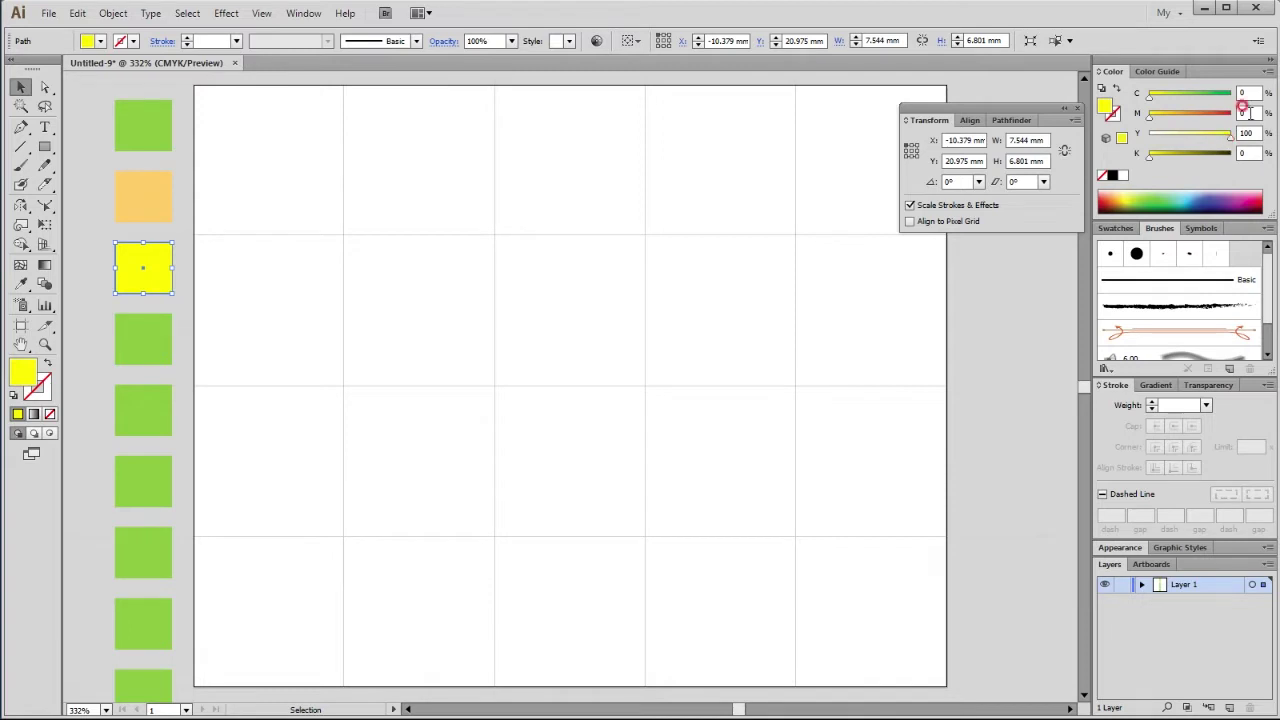
{"action": "type", "text": "40"}
{"action": "key", "text": "Tab"}
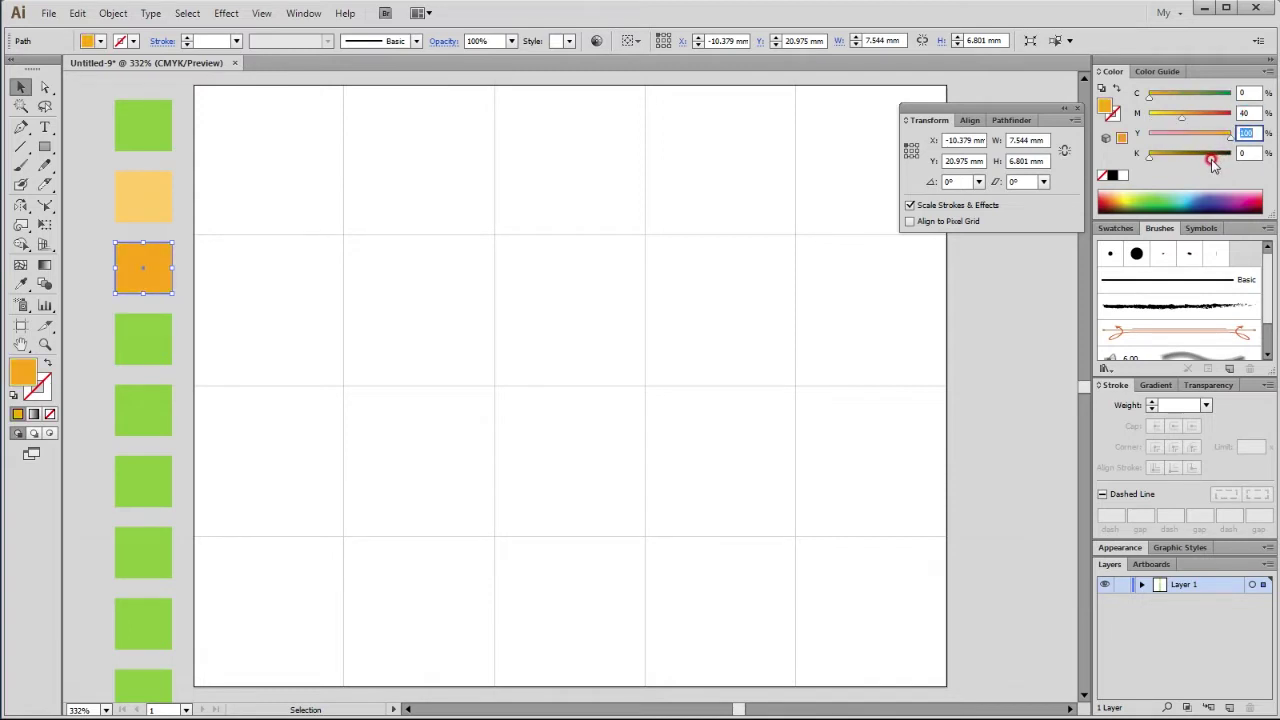
Step: Make the fourth square white with C0 M0 Y0
{"action": "left_click", "coordinate": [163, 345]}
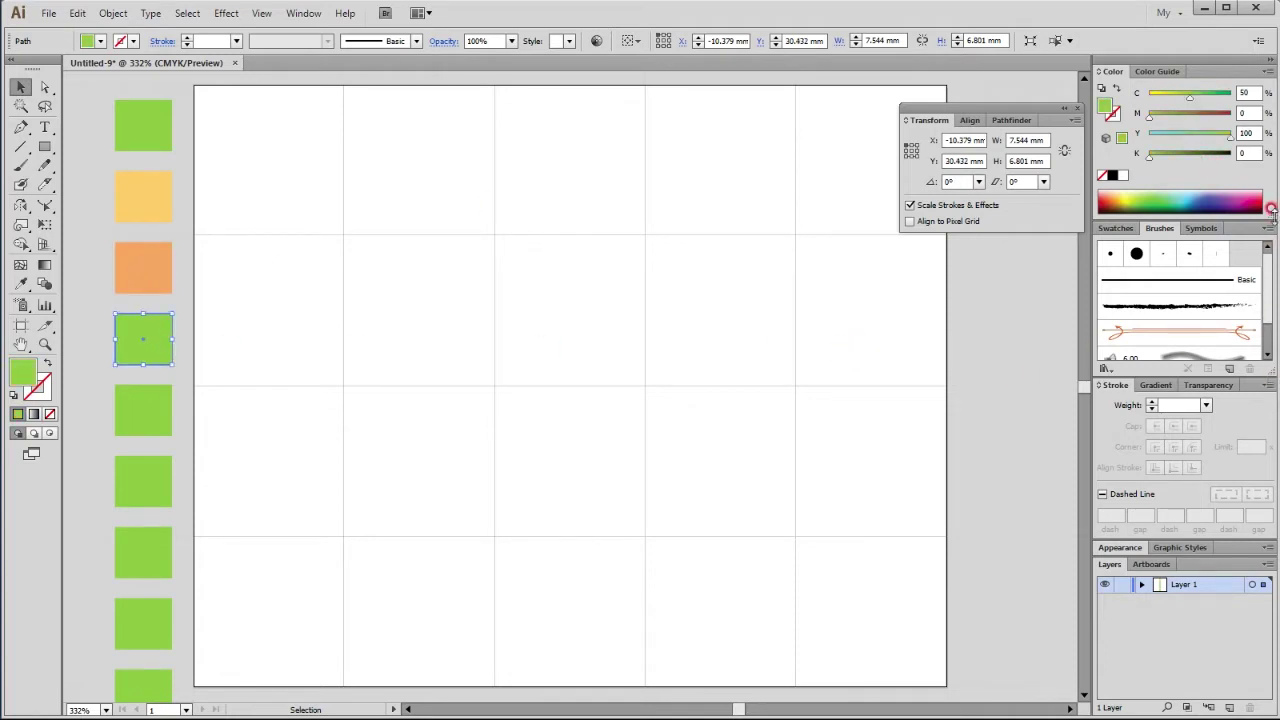
{"action": "type", "text": "0"}
{"action": "key", "text": "Tab"}
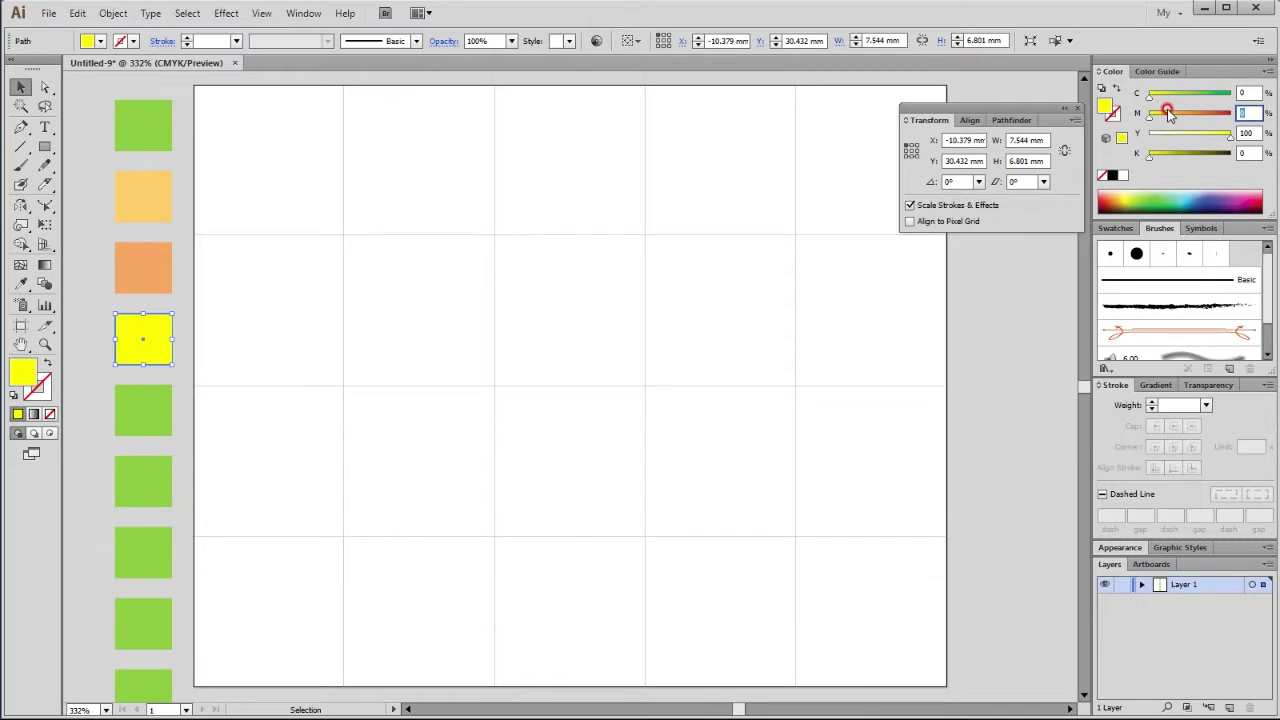
{"action": "key", "text": "Tab"}
{"action": "type", "text": "0"}
{"action": "key", "text": "Tab"}
Step: Make the fifth square black with zero CMY and K100
{"action": "left_click", "coordinate": [143, 414]}
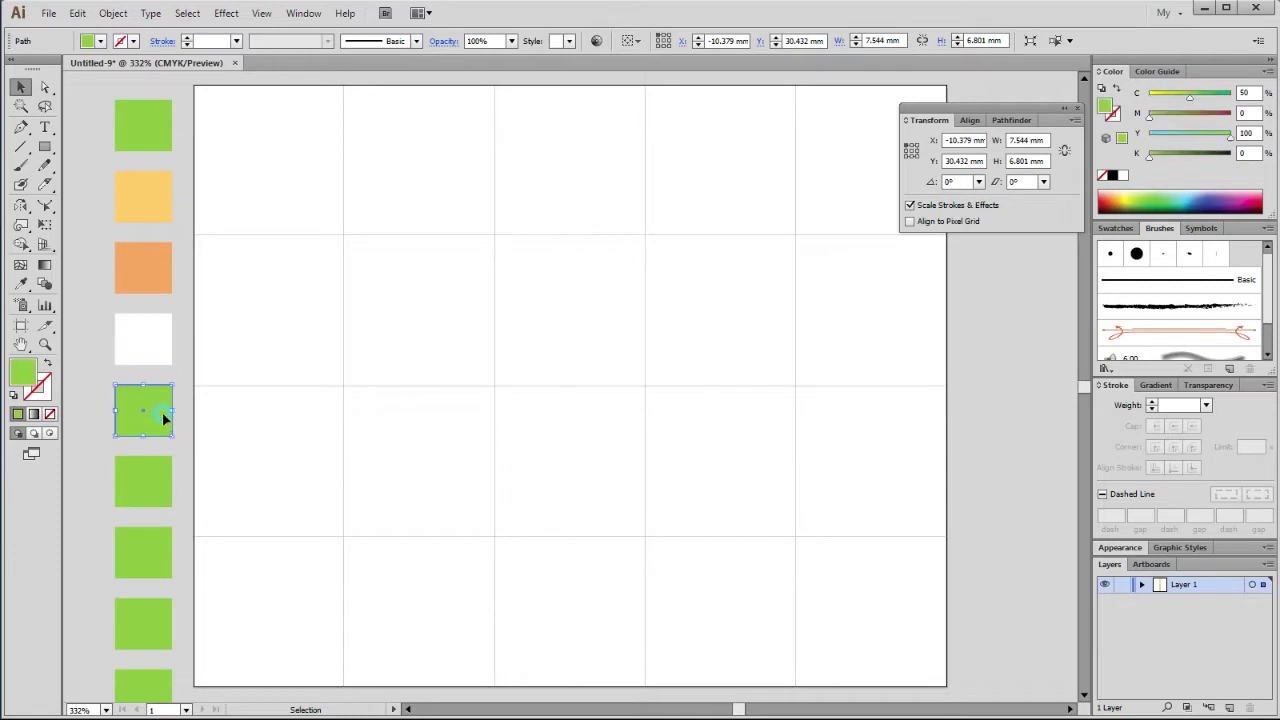
{"action": "type", "text": "0"}
{"action": "key", "text": "Tab"}
{"action": "key", "text": "Tab"}
{"action": "type", "text": "0"}
{"action": "key", "text": "Tab"}
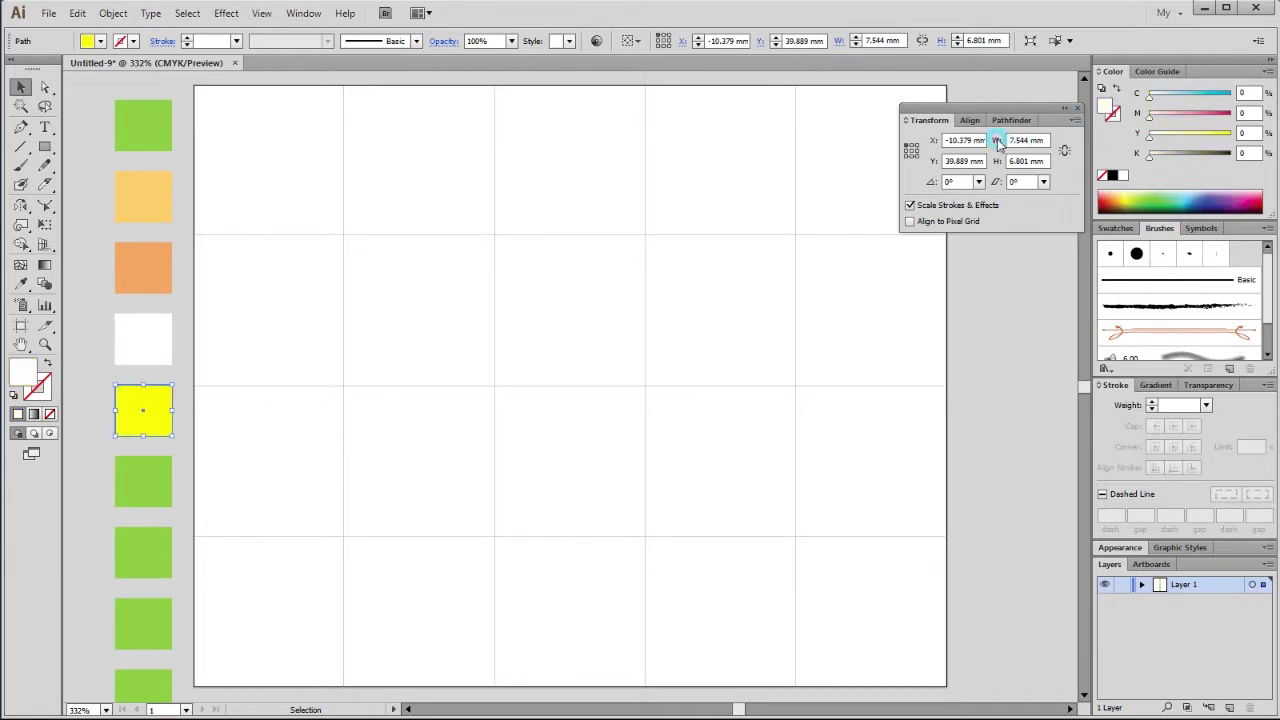
{"action": "type", "text": "100"}
{"action": "key", "text": "Return"}
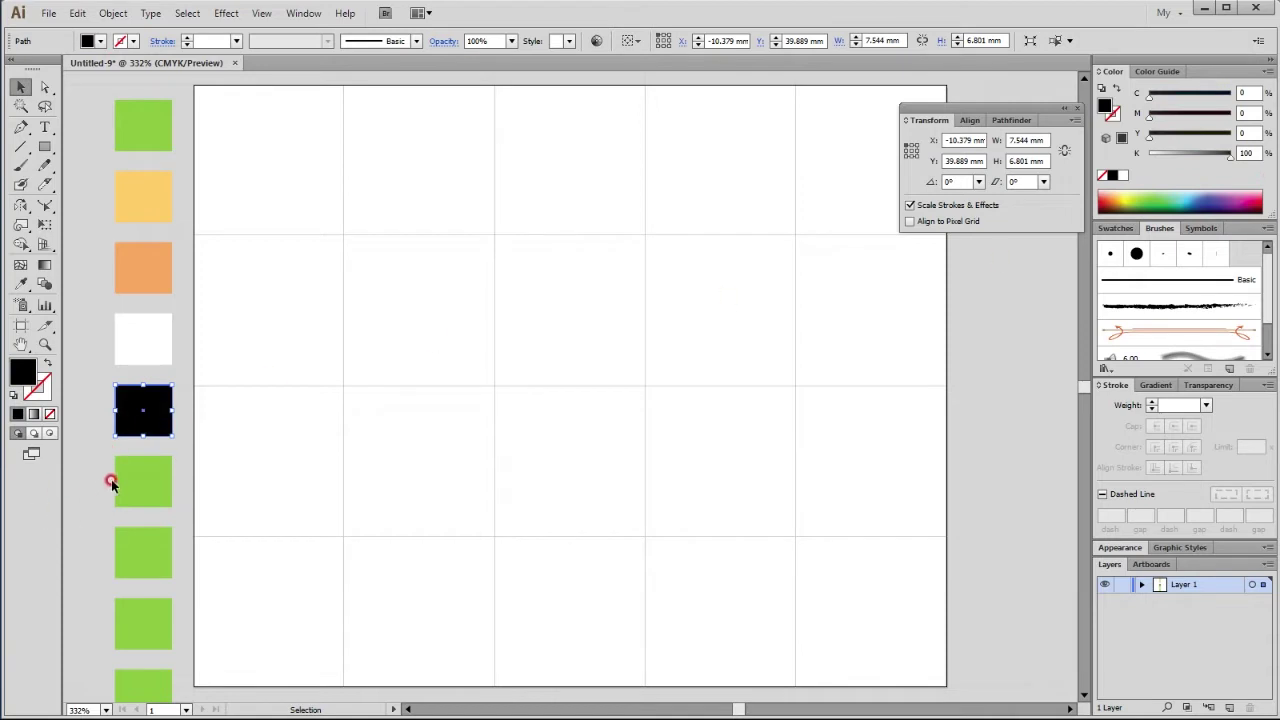
Step: Recolour the sixth square grey (K50, C0, Y0) and the seventh salmon (M40, C0)
{"action": "left_click", "coordinate": [170, 474]}
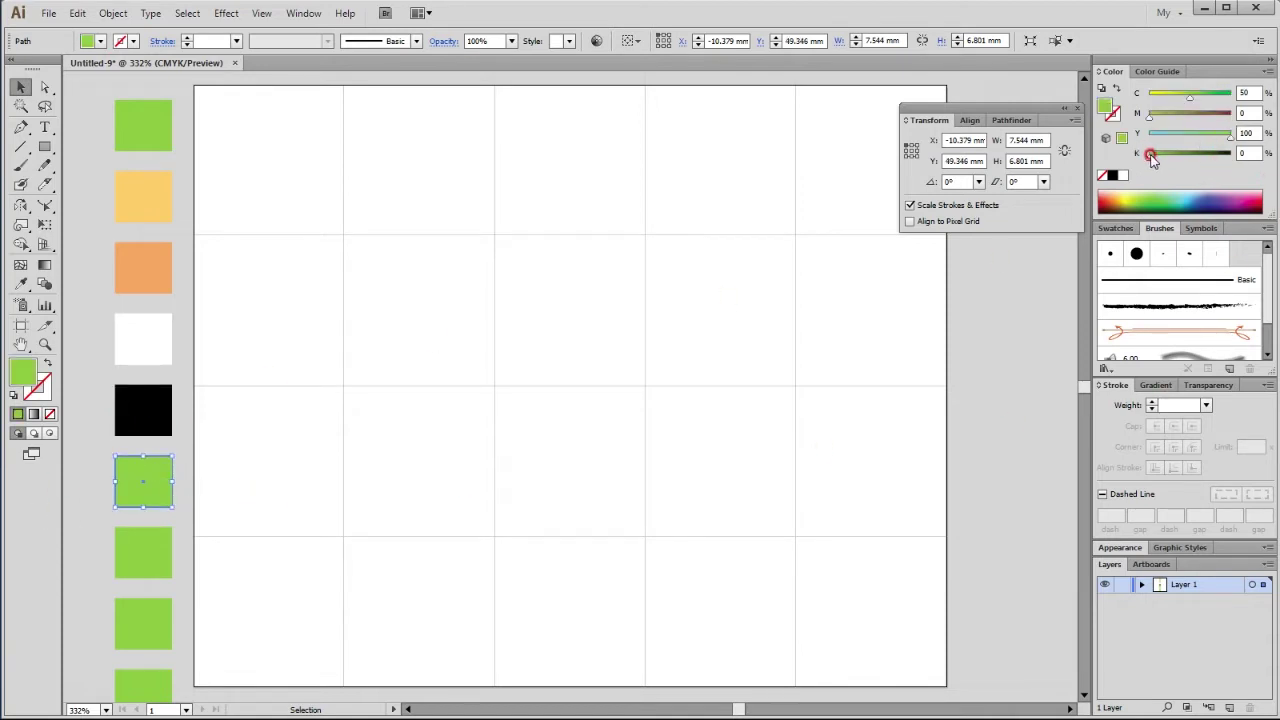
{"action": "type", "text": "50"}
{"action": "key", "text": "Return"}
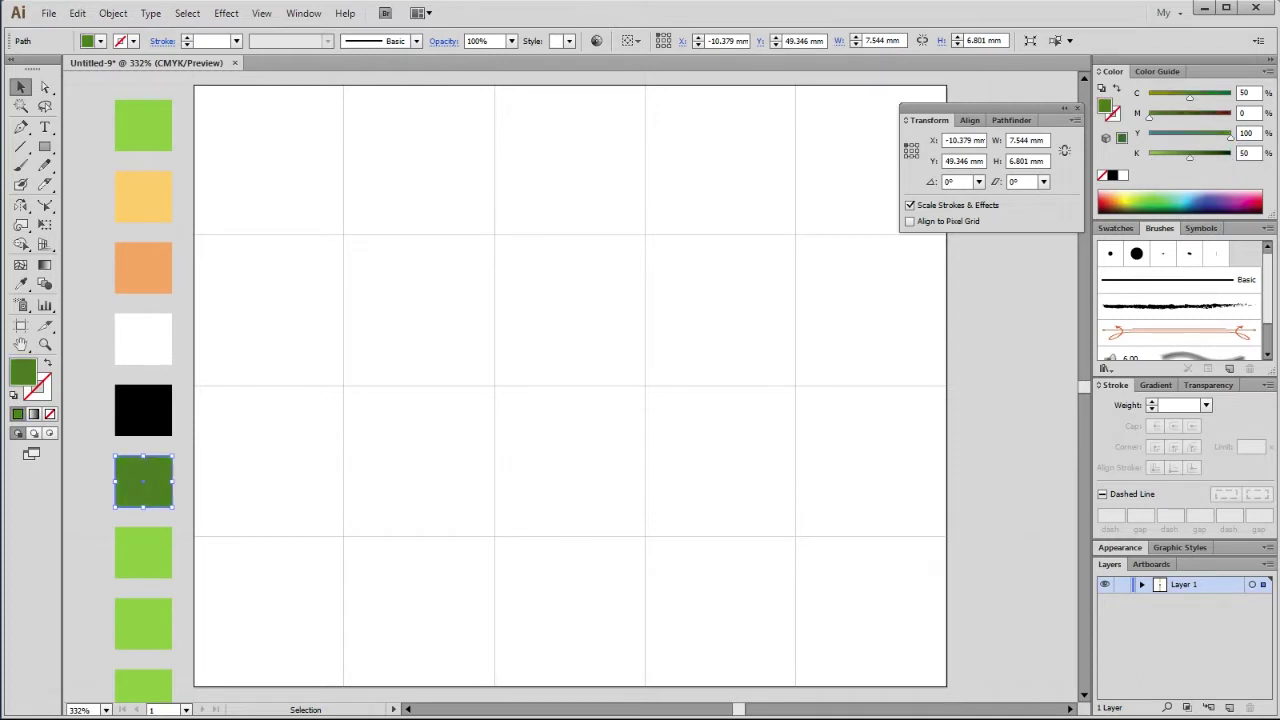
{"action": "double_click", "coordinate": [1240, 132]}
{"action": "type", "text": "0"}
{"action": "key", "text": "Return"}
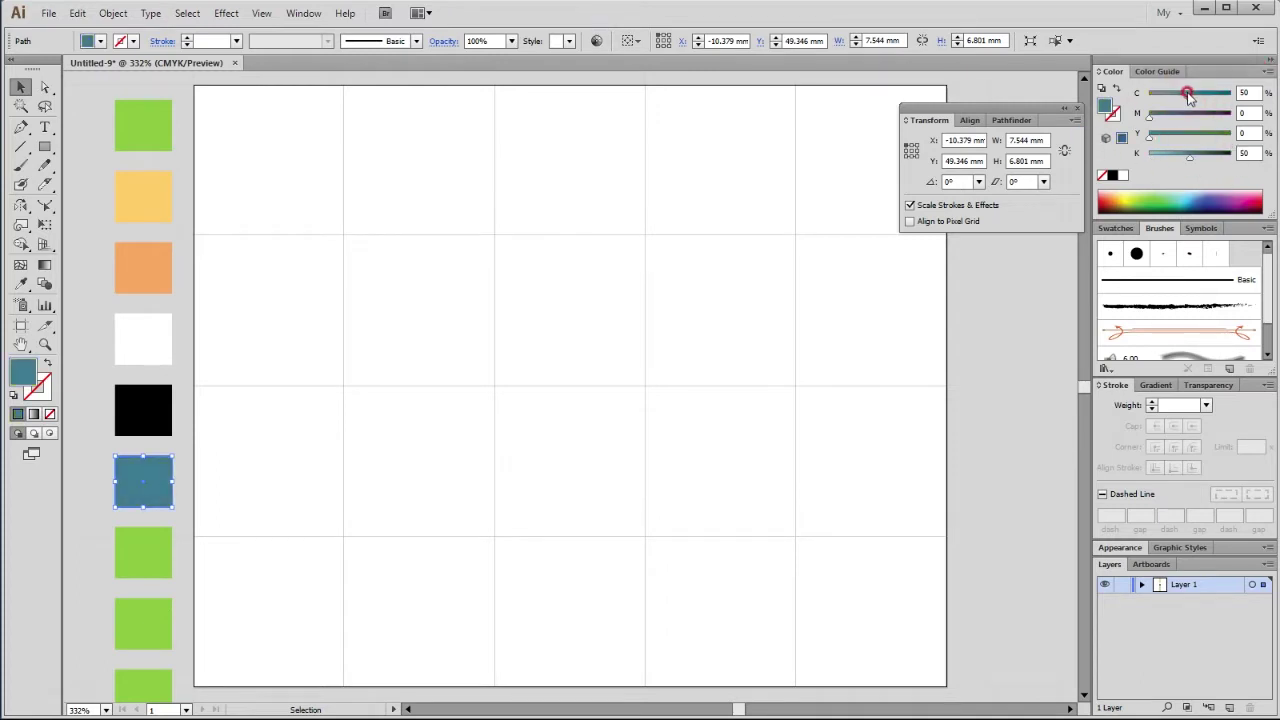
{"action": "left_click_drag", "start_coordinate": [1190, 100], "coordinate": [1149, 100]}
{"action": "left_click", "coordinate": [157, 551]}
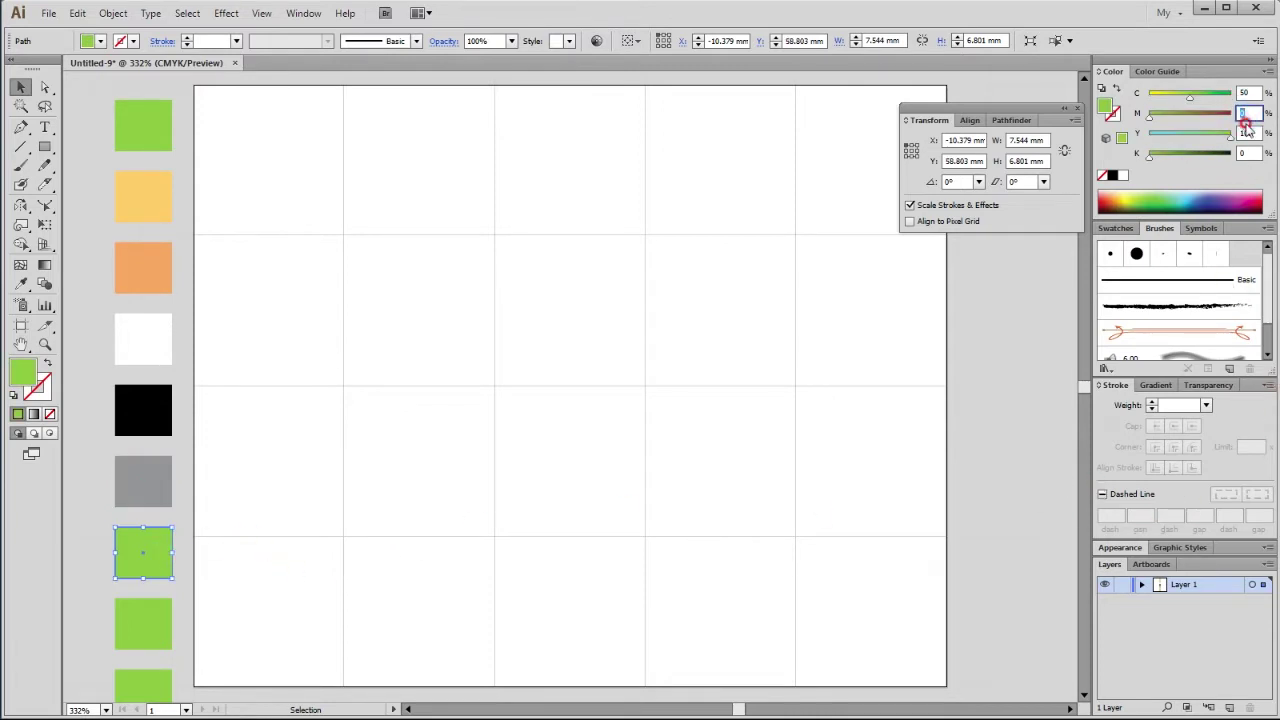
{"action": "type", "text": "40"}
{"action": "key", "text": "Tab"}
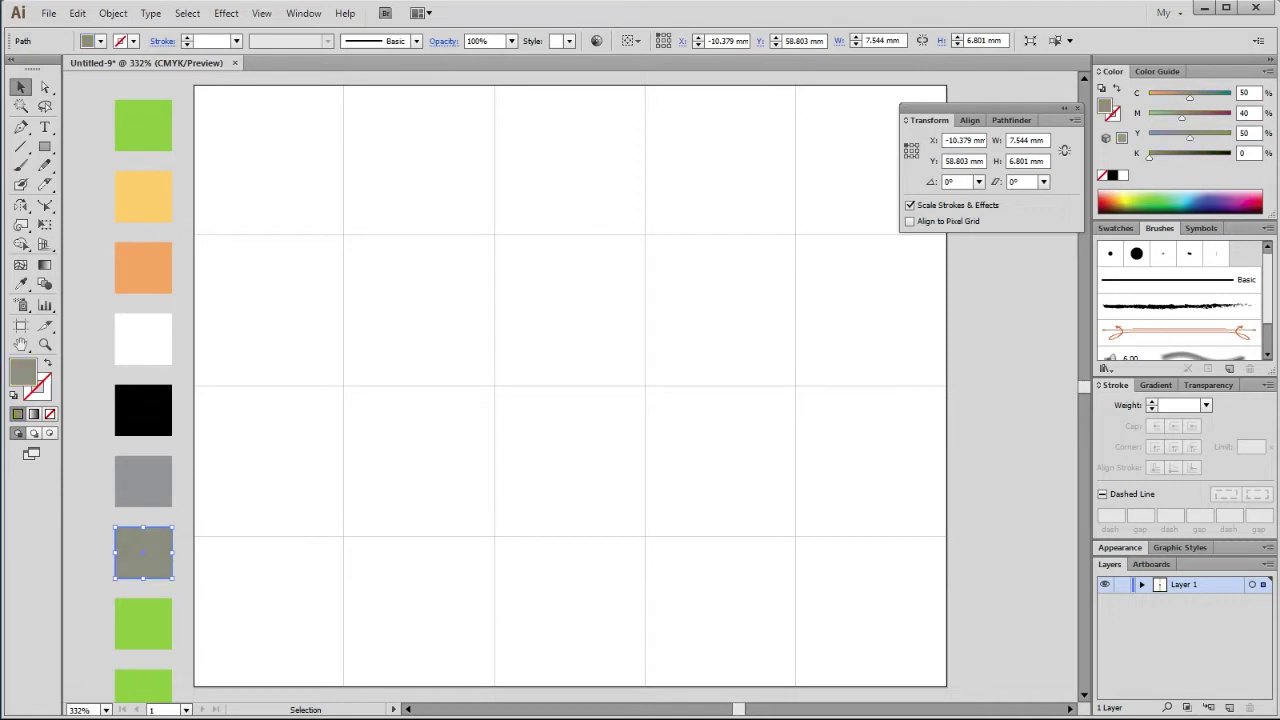
{"action": "left_click_drag", "start_coordinate": [1230, 93], "coordinate": [1150, 93]}
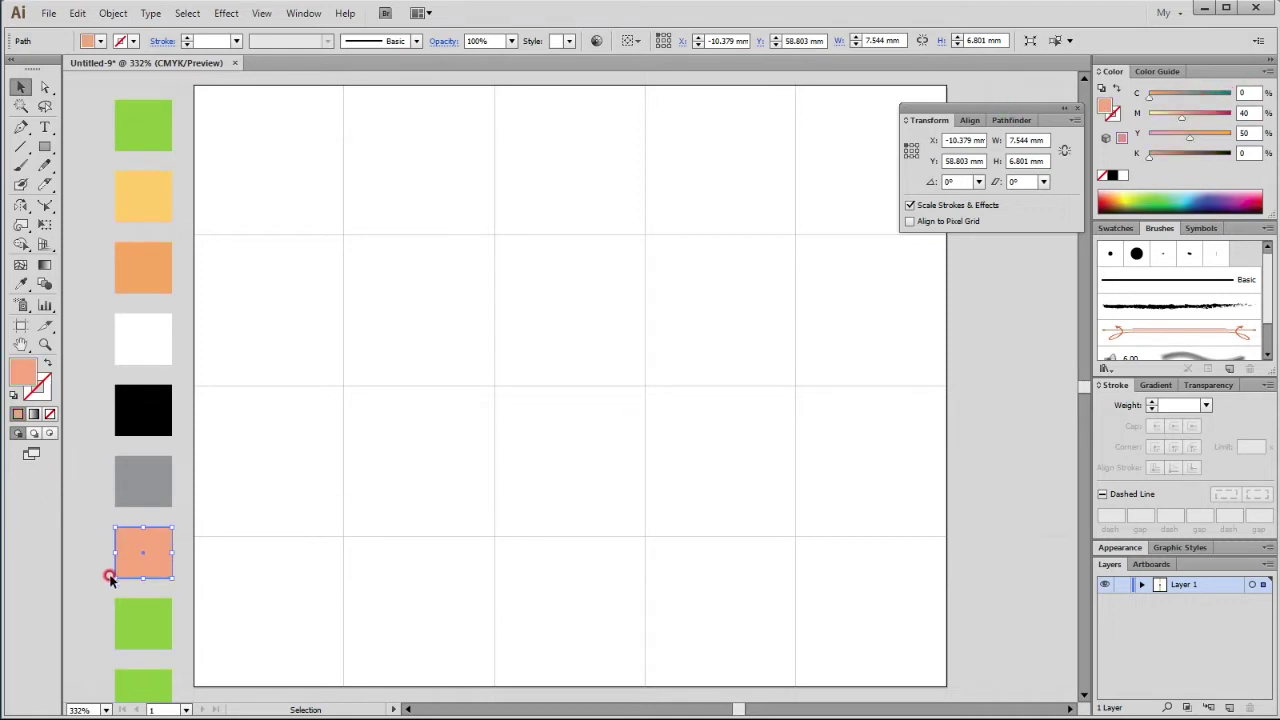
Step: Make the eighth square pink with M40, C0 and Y0
{"action": "left_click", "coordinate": [144, 624]}
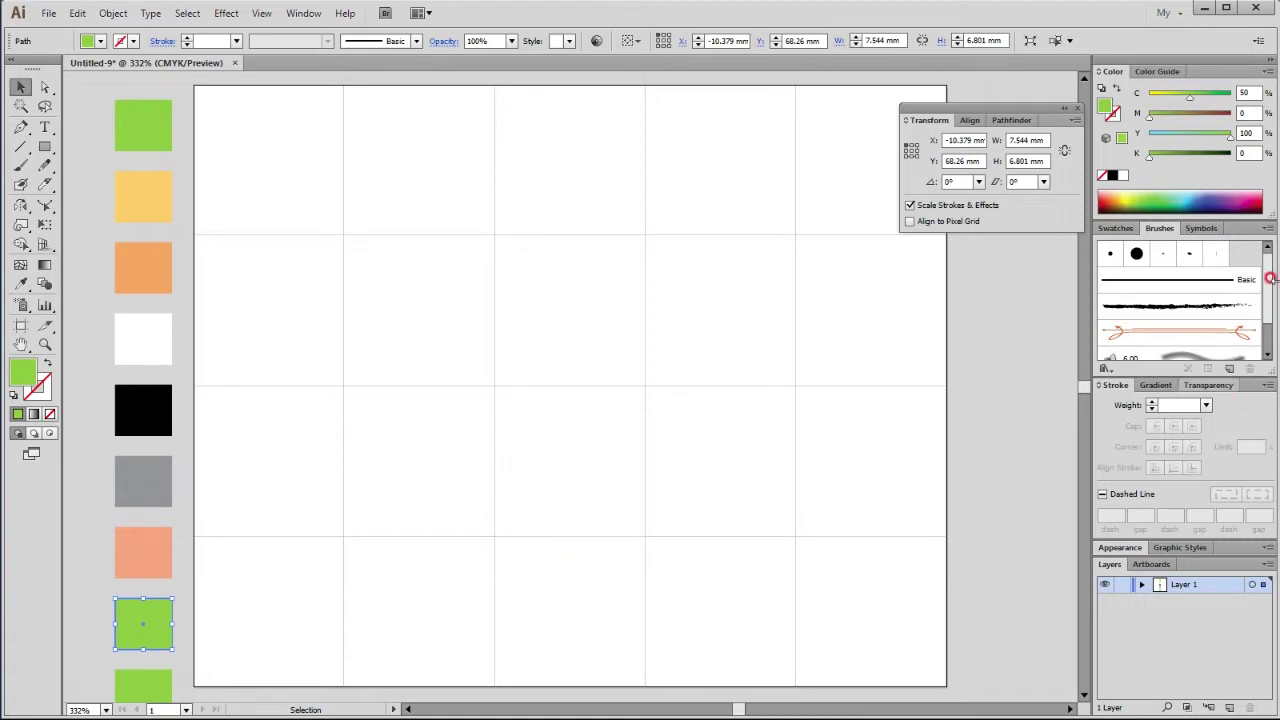
{"action": "left_click", "coordinate": [1245, 112]}
{"action": "type", "text": "40"}
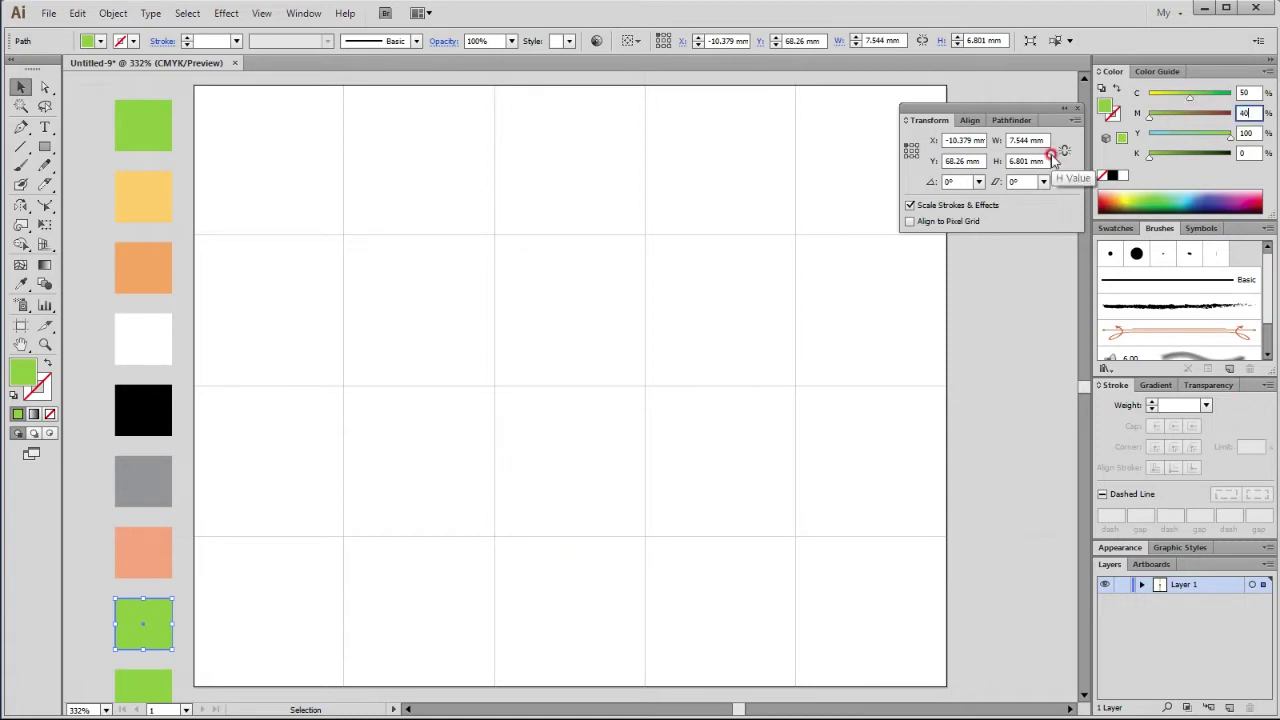
{"action": "key", "text": "Return"}
{"action": "left_click_drag", "start_coordinate": [1190, 97], "coordinate": [1103, 103]}
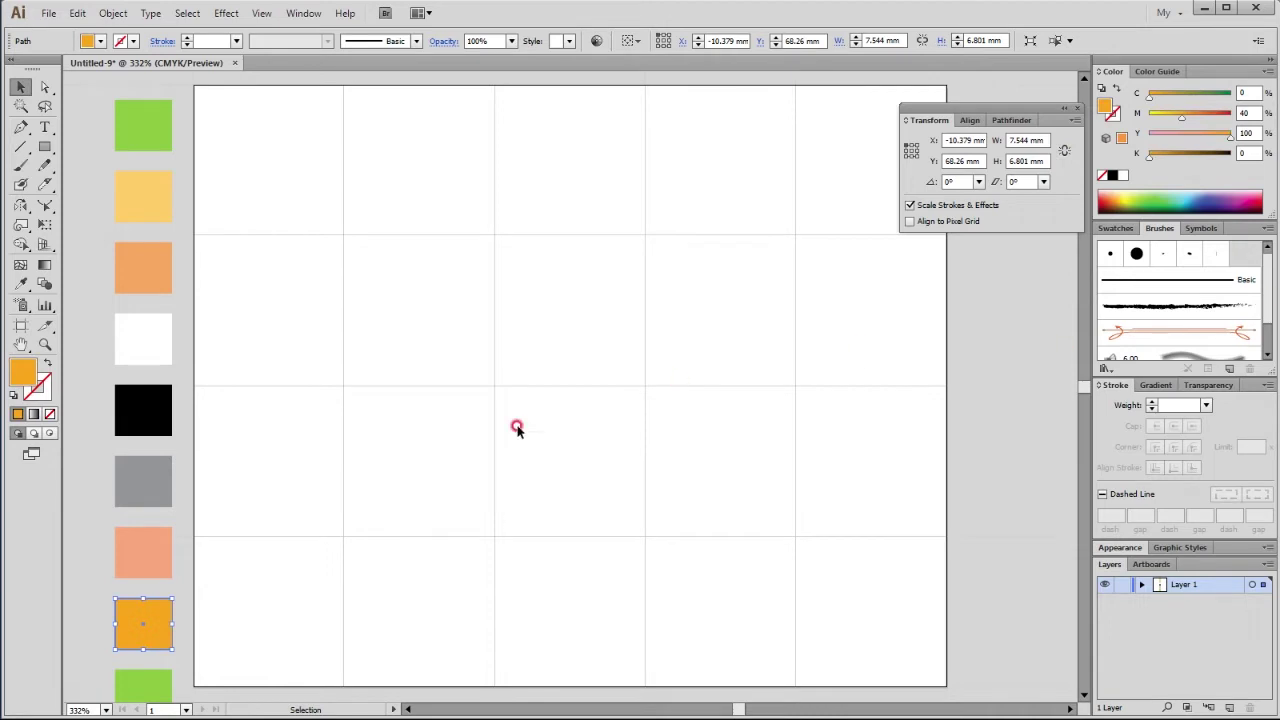
{"action": "left_click_drag", "start_coordinate": [1229, 134], "coordinate": [1057, 143]}
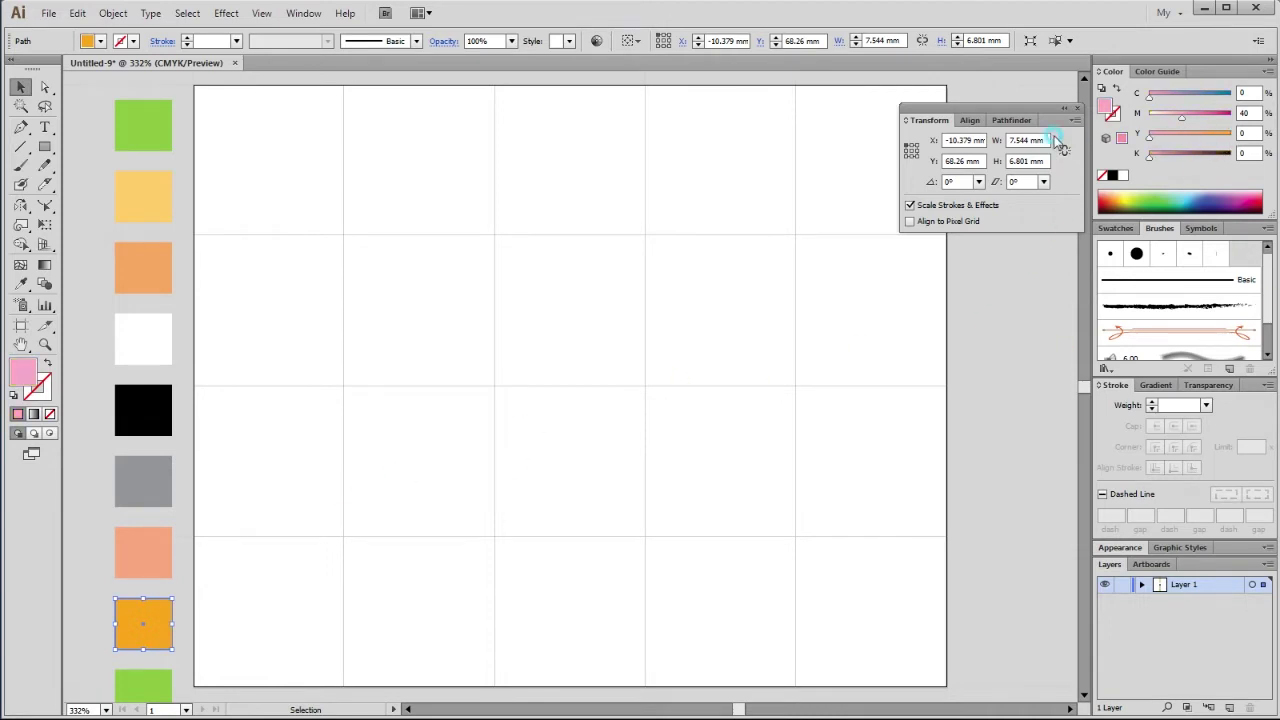
{"action": "left_click", "coordinate": [400, 580]}
Step: Make the last square hot pink with M70, C0 and Y0
{"action": "scroll", "coordinate": [280, 590], "scroll_direction": "down", "scroll_amount": 2}
{"action": "left_click", "coordinate": [163, 620]}
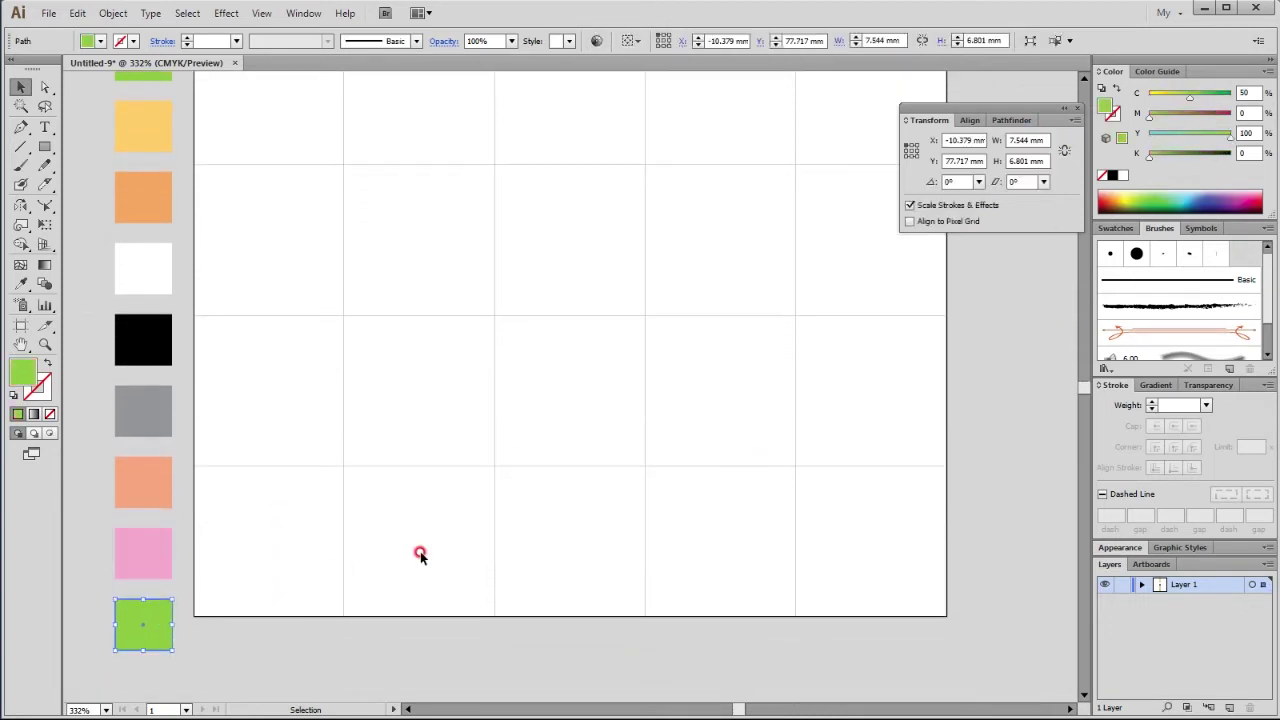
{"action": "left_click", "coordinate": [1241, 113]}
{"action": "type", "text": "70"}
{"action": "key", "text": "Return"}
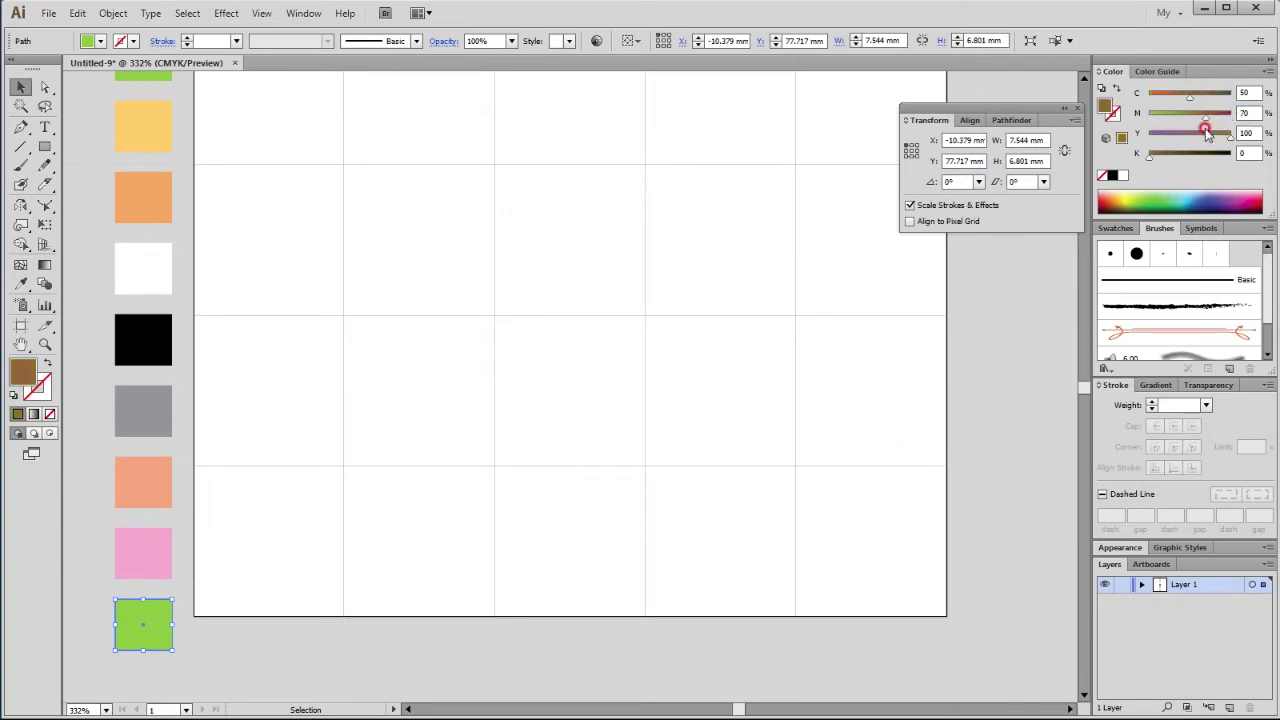
{"action": "left_click", "coordinate": [1224, 137]}
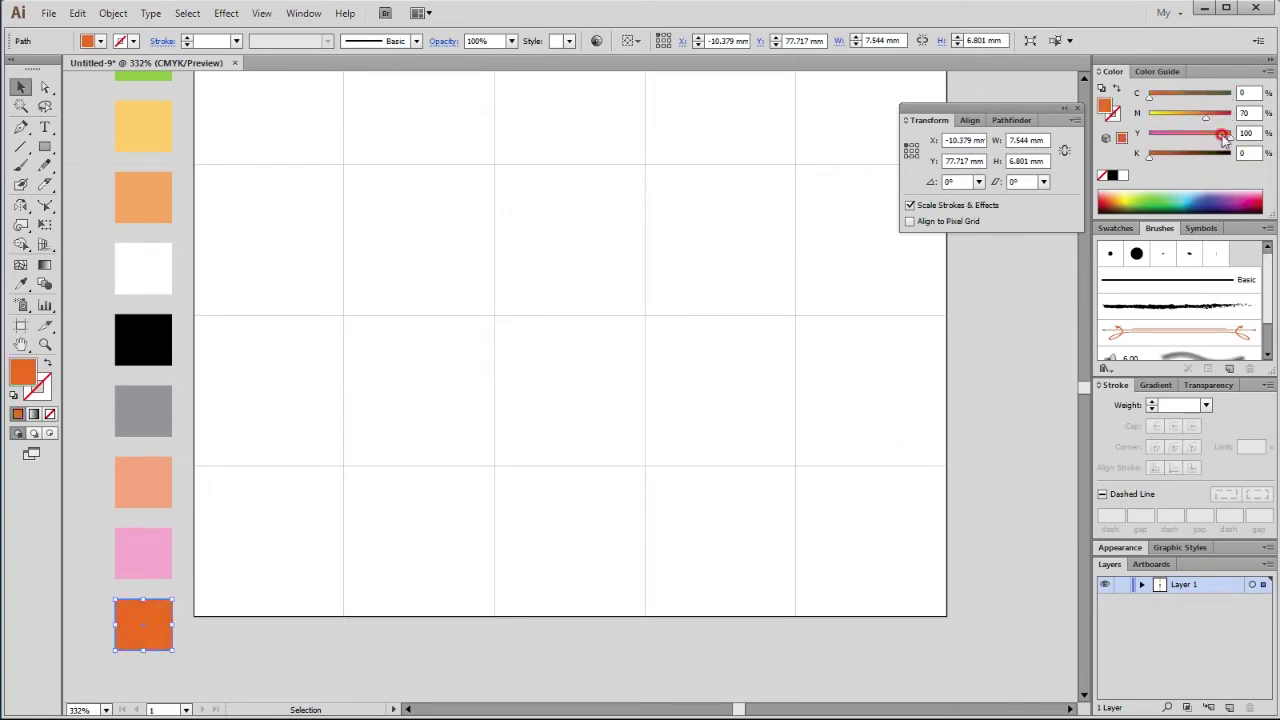
{"action": "left_click_drag", "start_coordinate": [1233, 139], "coordinate": [1066, 140]}
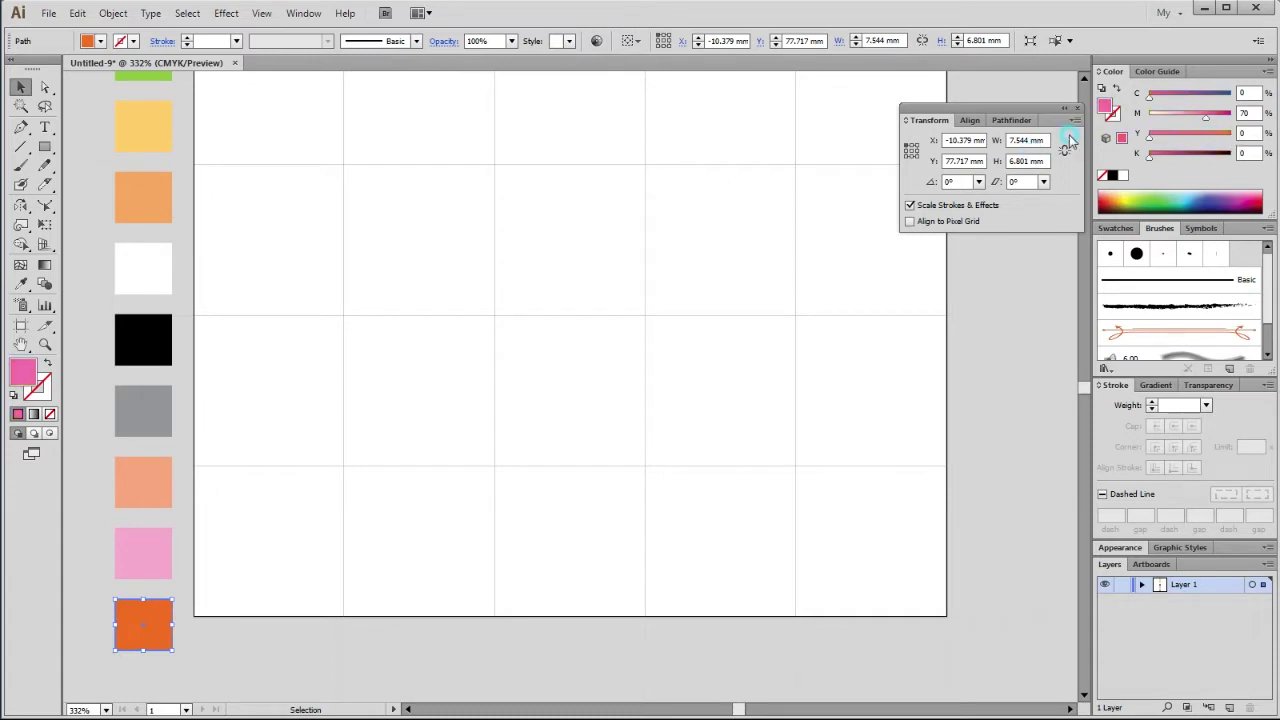
{"action": "left_click", "coordinate": [347, 597]}
Step: Alt-drag a copy of the hot pink square below it and set it to cyan C70 M0
{"action": "scroll", "coordinate": [291, 528], "scroll_direction": "down", "scroll_amount": 5}
{"action": "scroll", "coordinate": [320, 323], "scroll_direction": "left", "scroll_amount": 2}
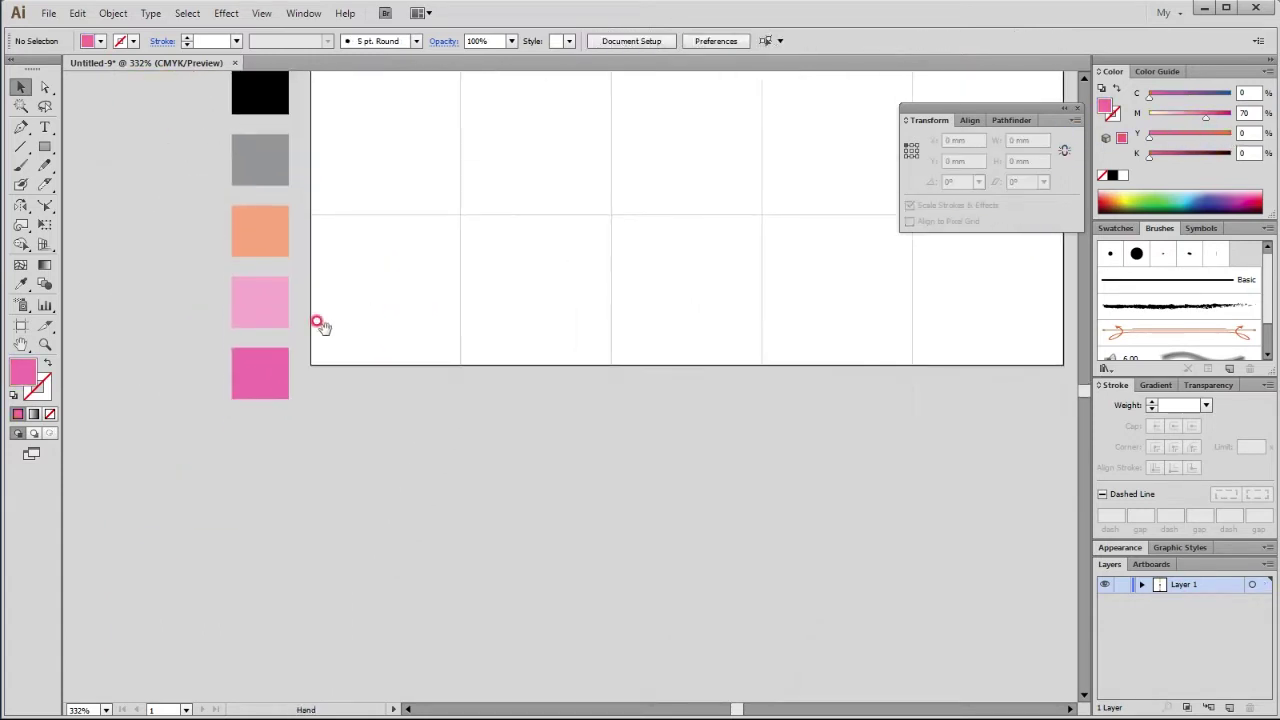
{"action": "left_click", "coordinate": [262, 394]}
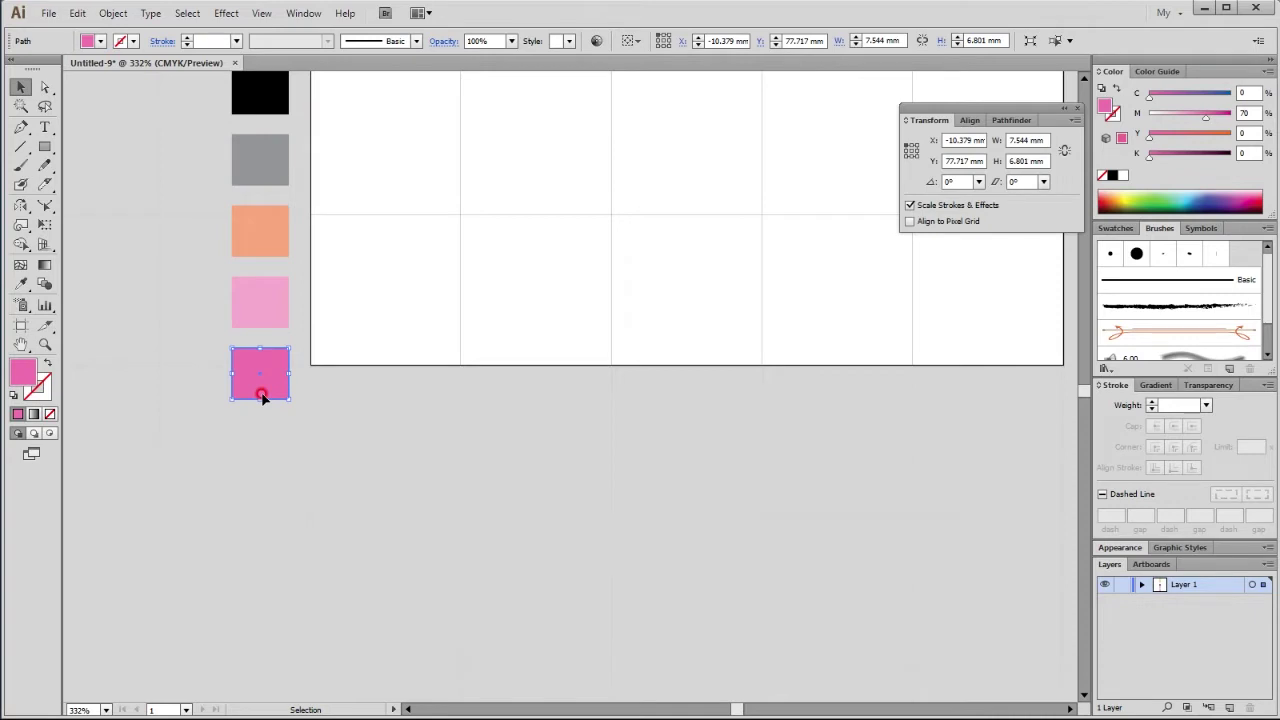
{"action": "left_click_drag", "start_coordinate": [262, 394], "coordinate": [274, 471]}
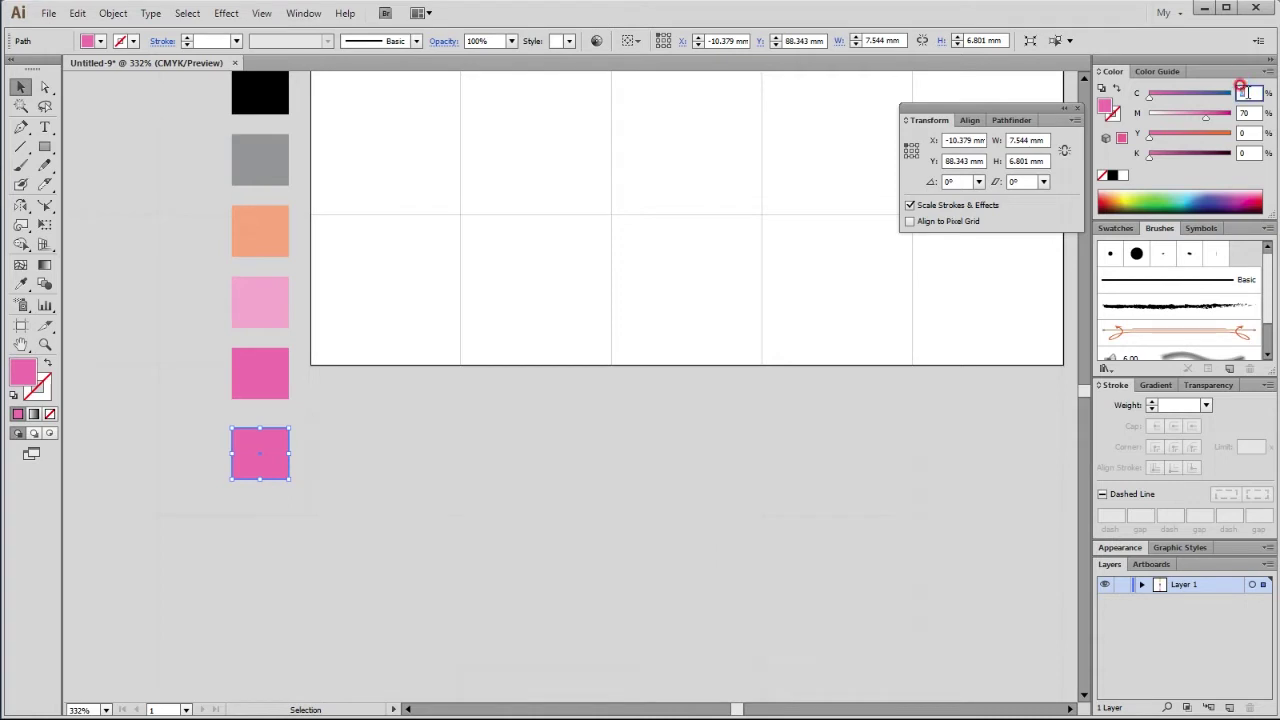
{"action": "type", "text": "70"}
{"action": "key", "text": "Tab"}
{"action": "key", "text": "Tab"}
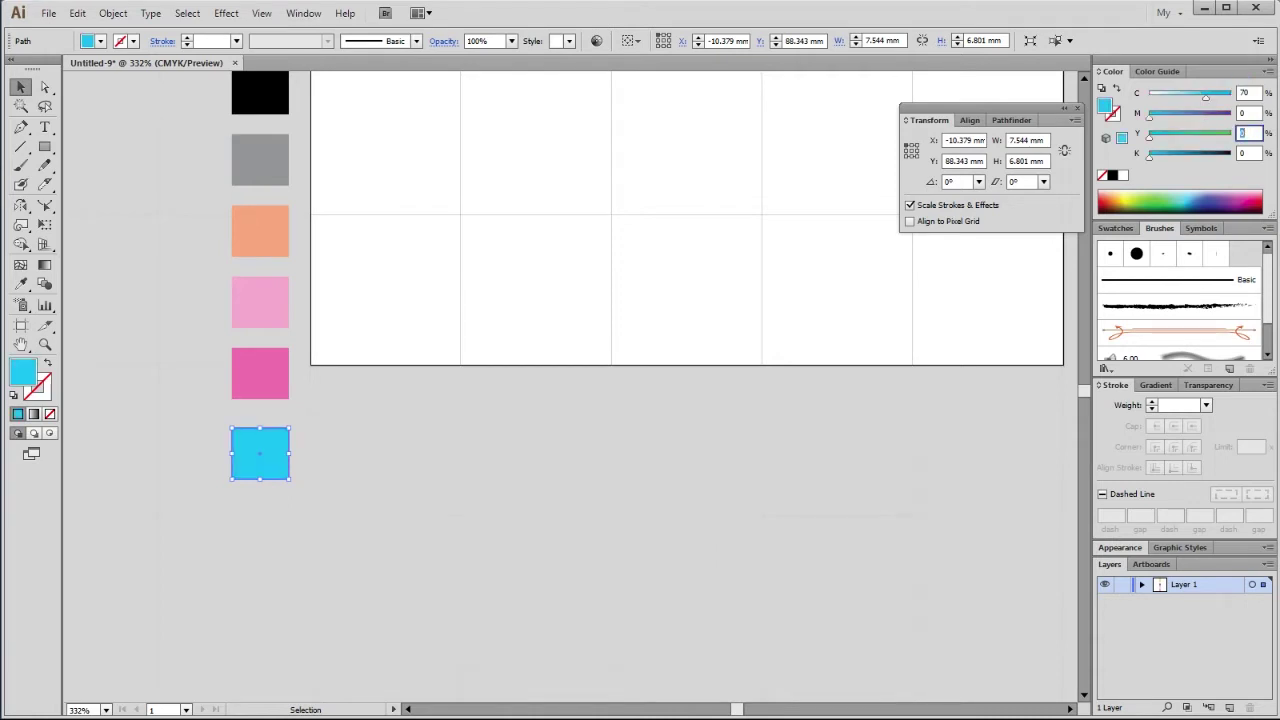
{"action": "left_click", "coordinate": [1155, 385]}
Step: Apply a gradient fill to the square and set its left stop to CMYK cyan C70
{"action": "left_click", "coordinate": [1246, 494]}
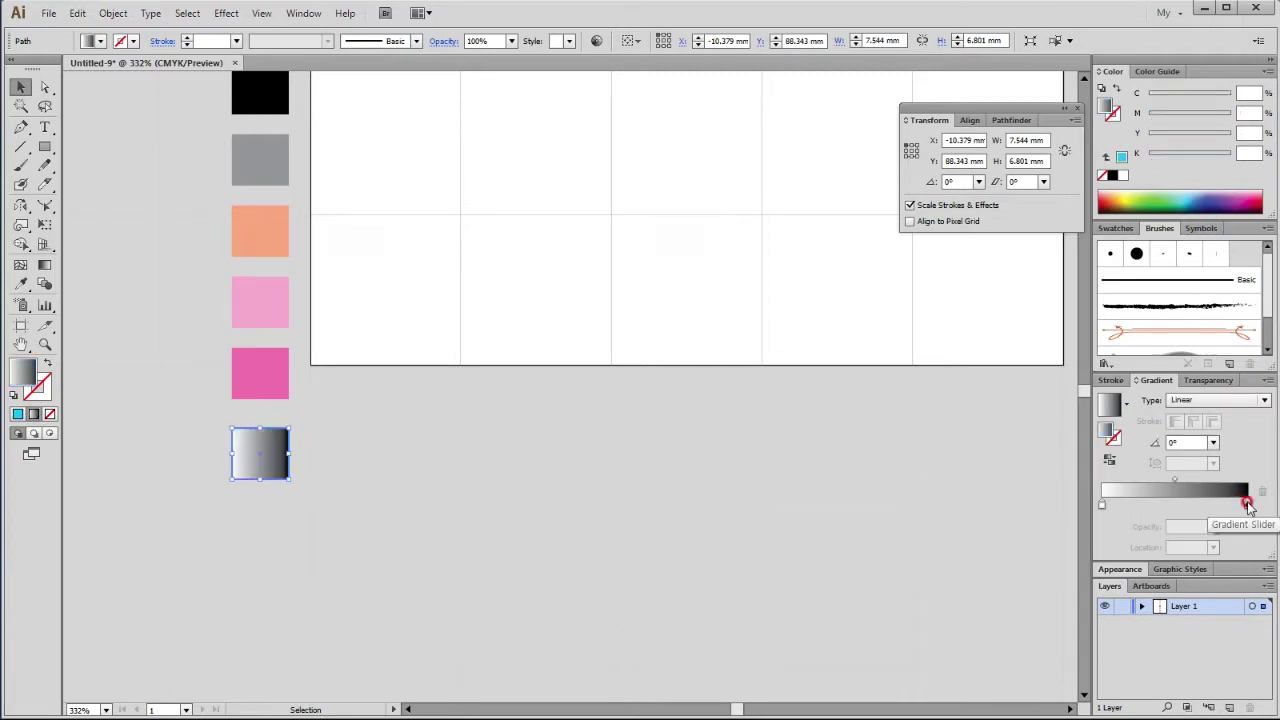
{"action": "left_click", "coordinate": [1246, 503]}
{"action": "left_click", "coordinate": [1102, 505]}
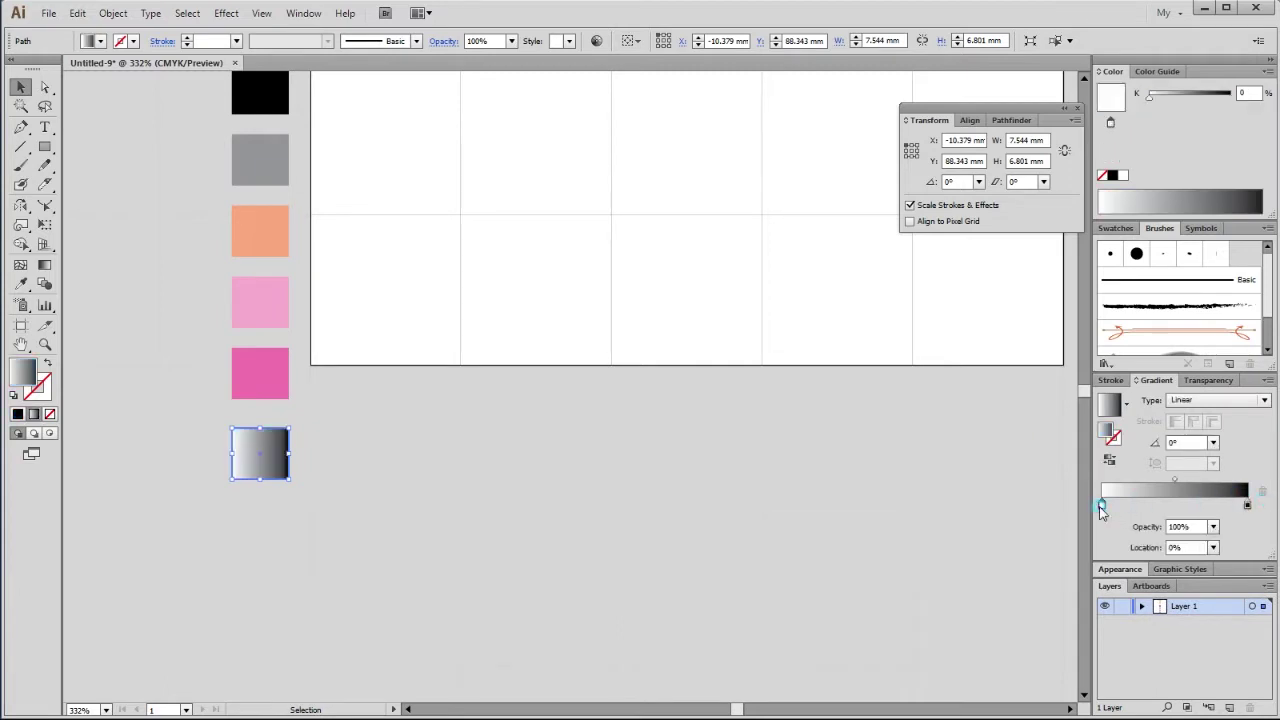
{"action": "double_click", "coordinate": [1101, 505]}
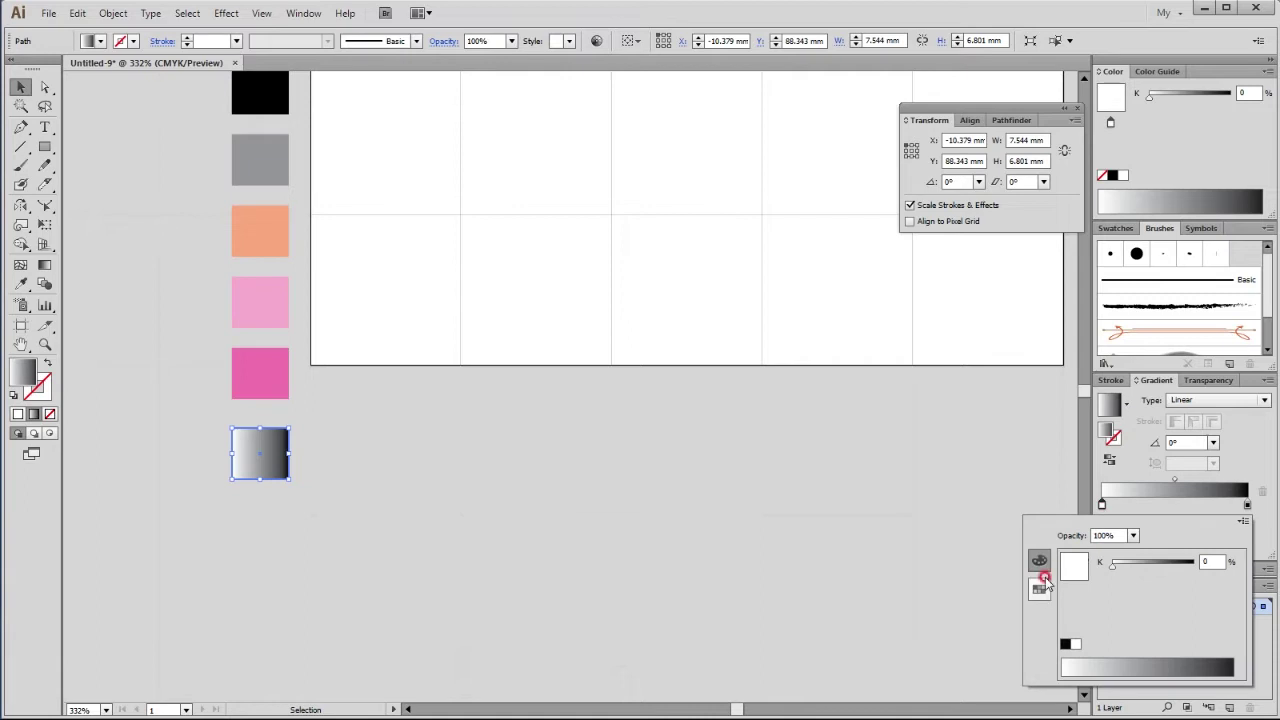
{"action": "left_click", "coordinate": [1243, 522]}
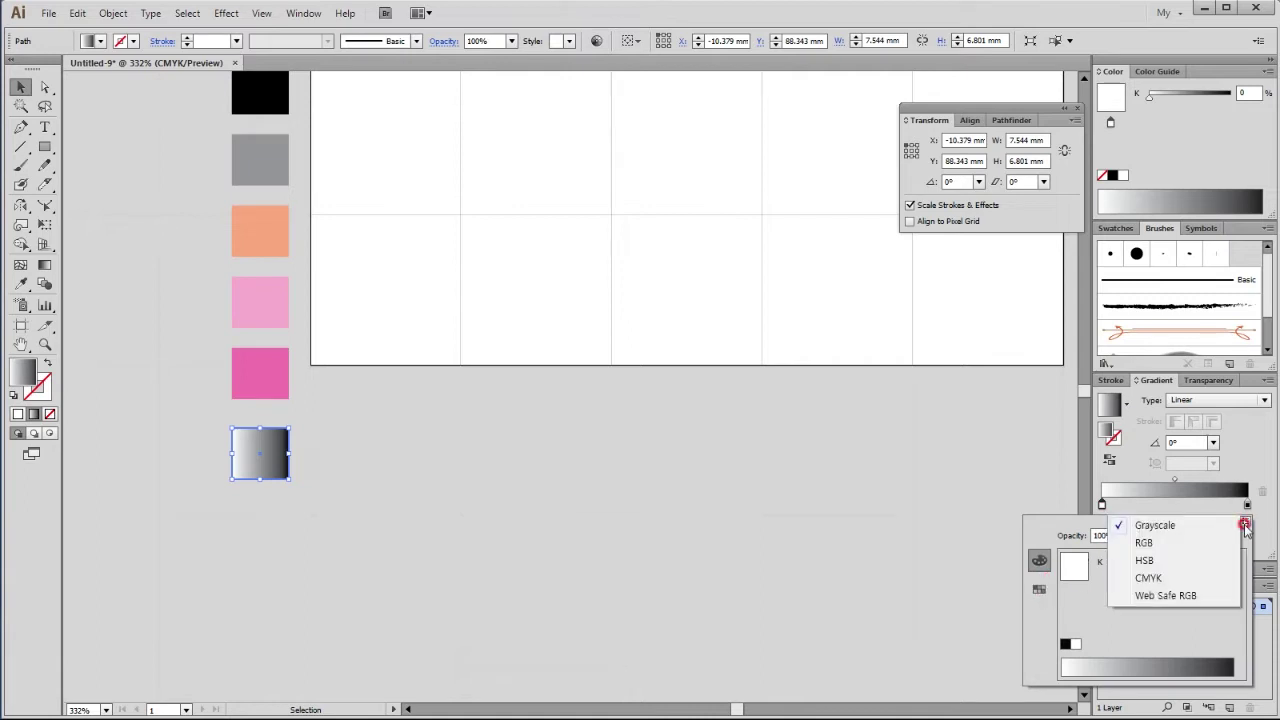
{"action": "left_click", "coordinate": [1155, 580]}
{"action": "left_click", "coordinate": [1207, 561]}
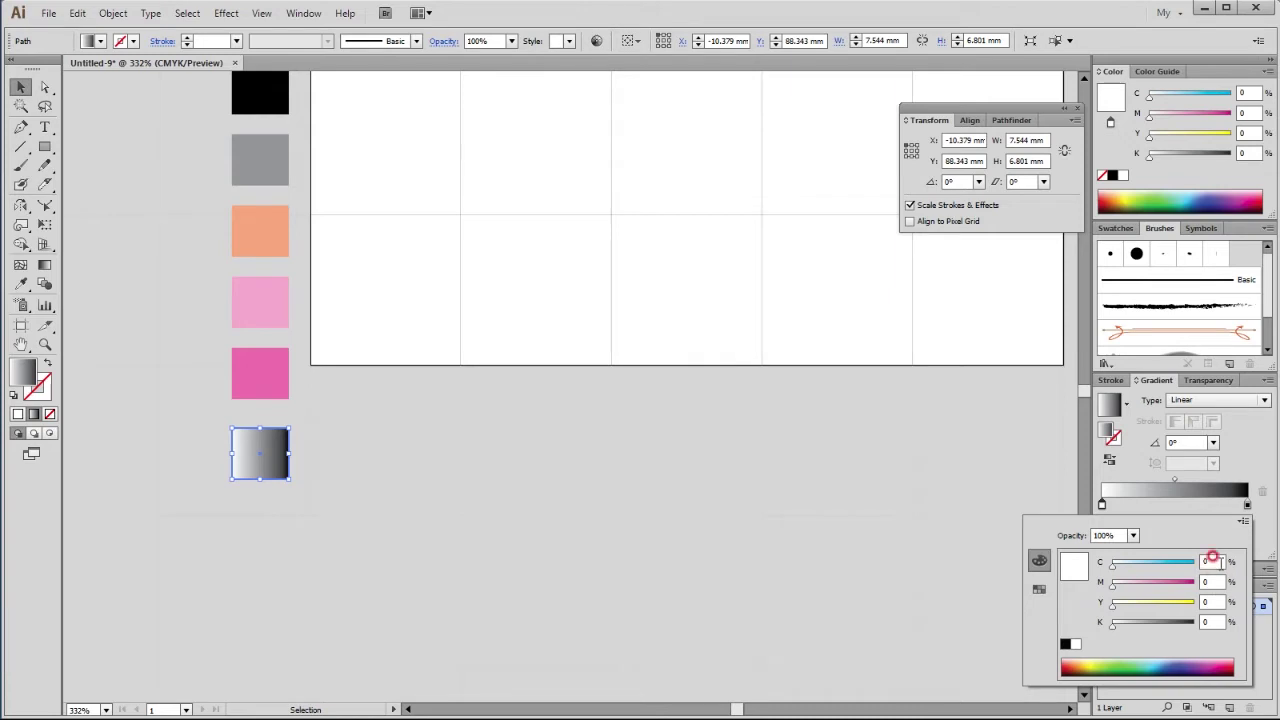
{"action": "left_click_drag", "start_coordinate": [1188, 566], "coordinate": [1172, 572]}
{"action": "key", "text": "Return"}
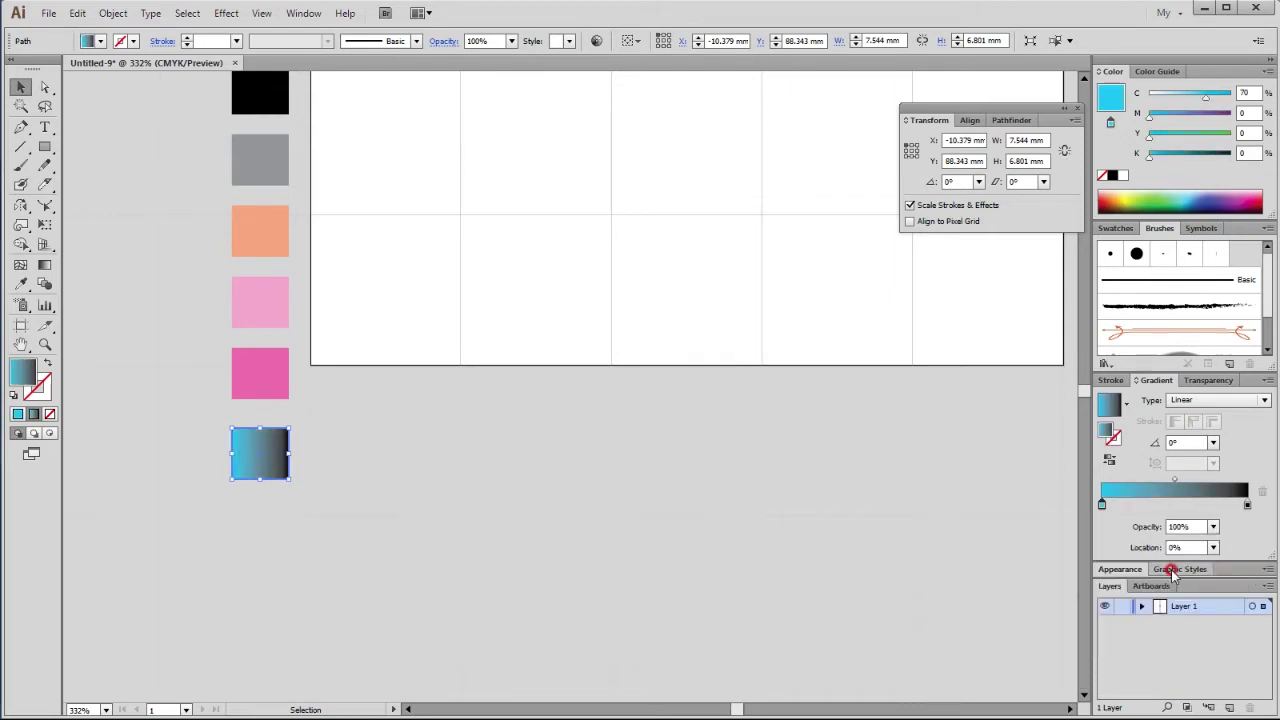
Step: Set the gradient's right stop to deep blue C100 M100 Y0 K0 and deselect the swatch
{"action": "left_click", "coordinate": [1247, 506]}
{"action": "double_click", "coordinate": [1247, 506]}
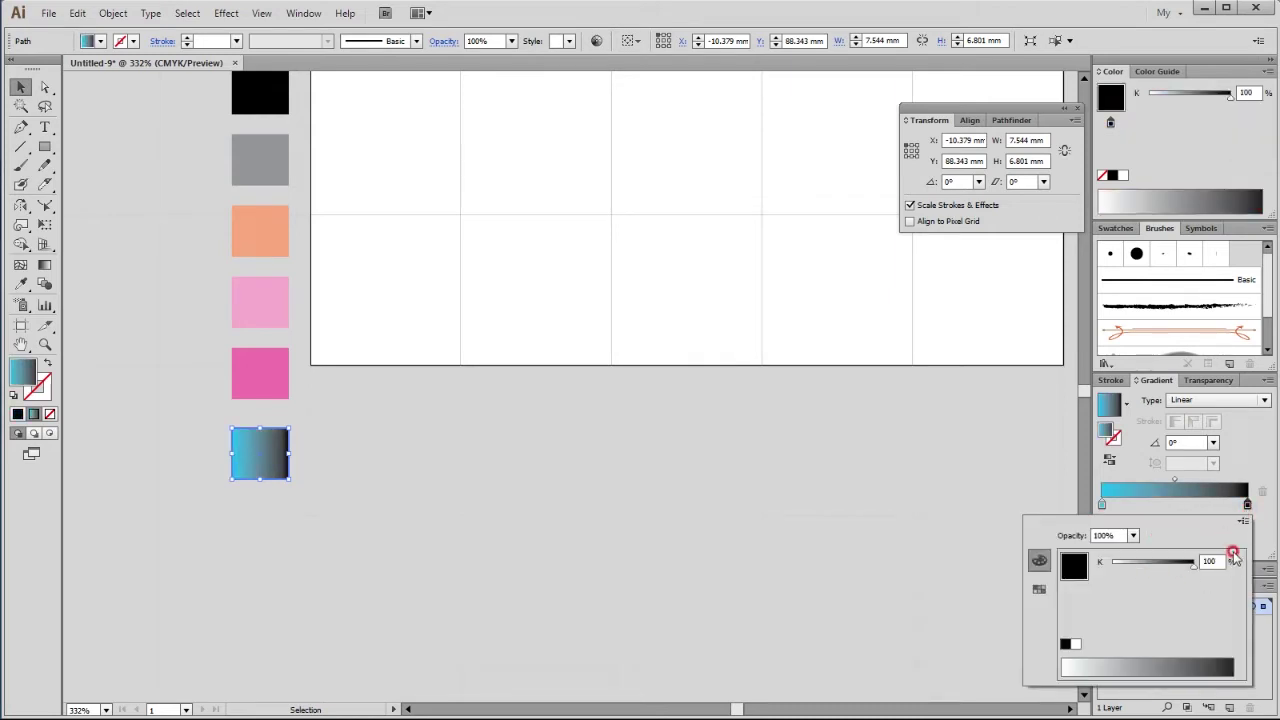
{"action": "left_click", "coordinate": [1241, 525]}
{"action": "left_click", "coordinate": [1169, 578]}
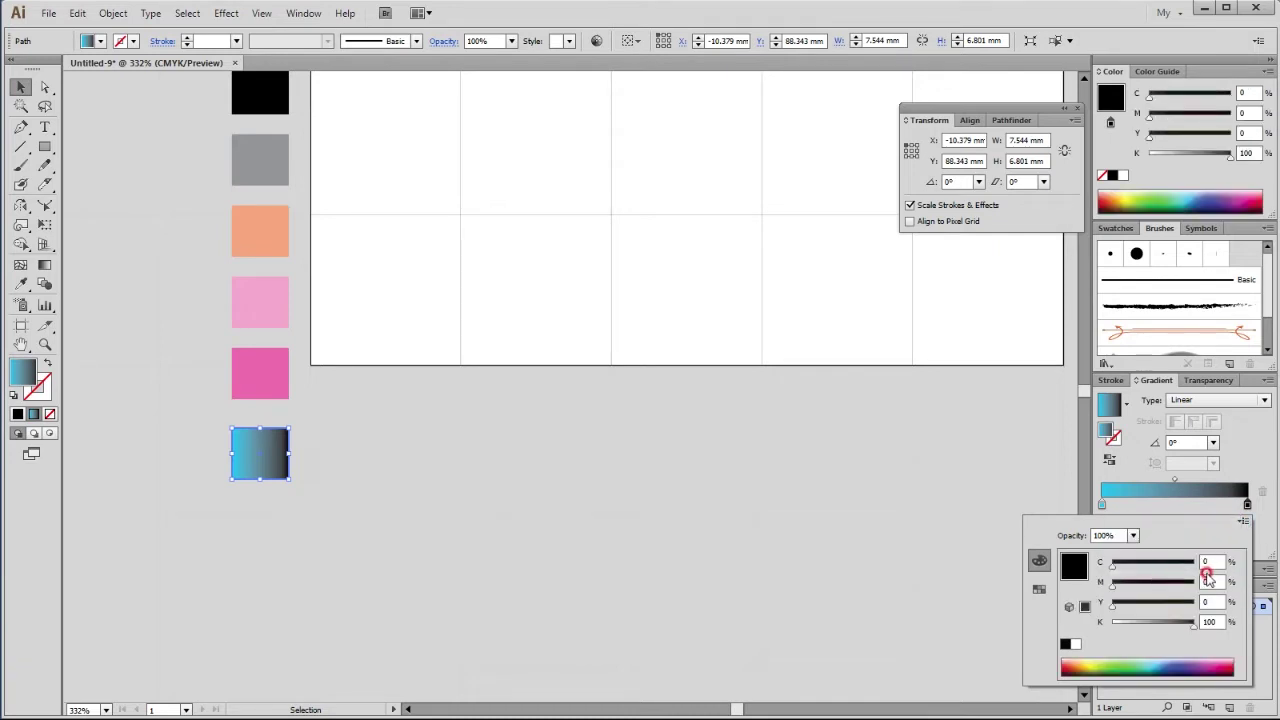
{"action": "type", "text": "10"}
{"action": "key", "text": "Tab"}
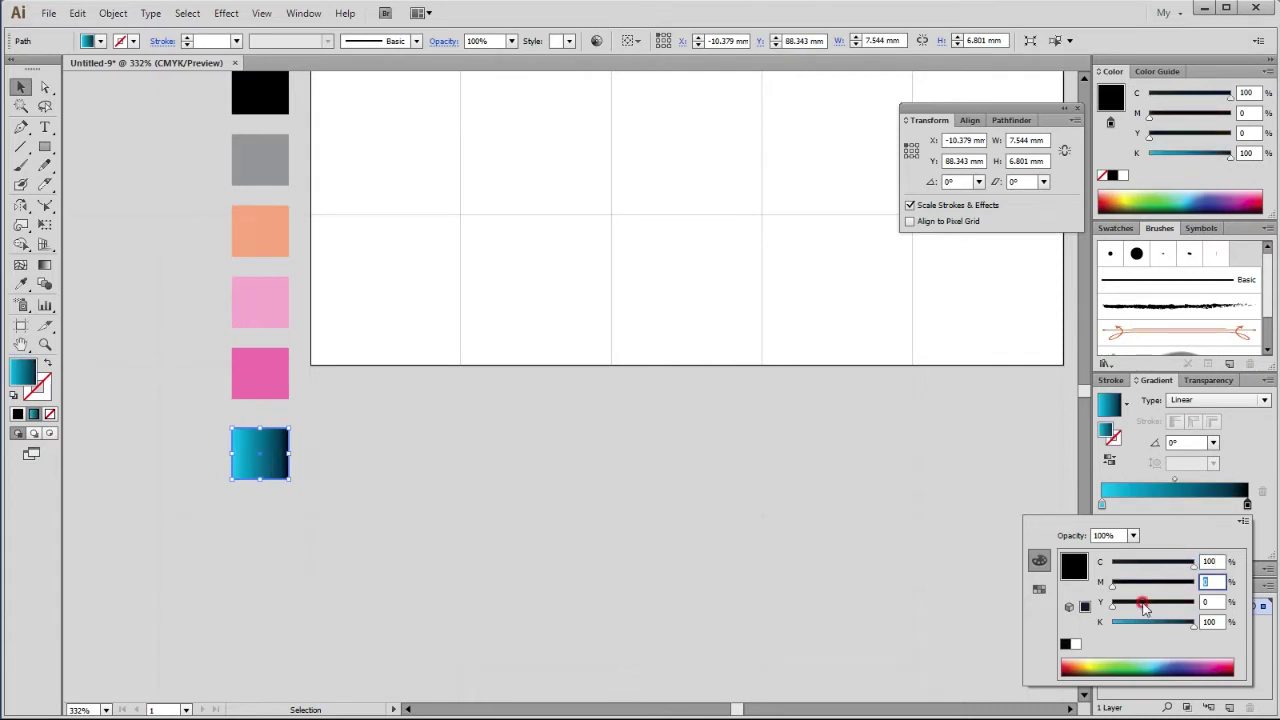
{"action": "type", "text": "00"}
{"action": "key", "text": "Tab"}
{"action": "key", "text": "Tab"}
{"action": "left_click", "coordinate": [1194, 622]}
{"action": "left_click", "coordinate": [1004, 485]}
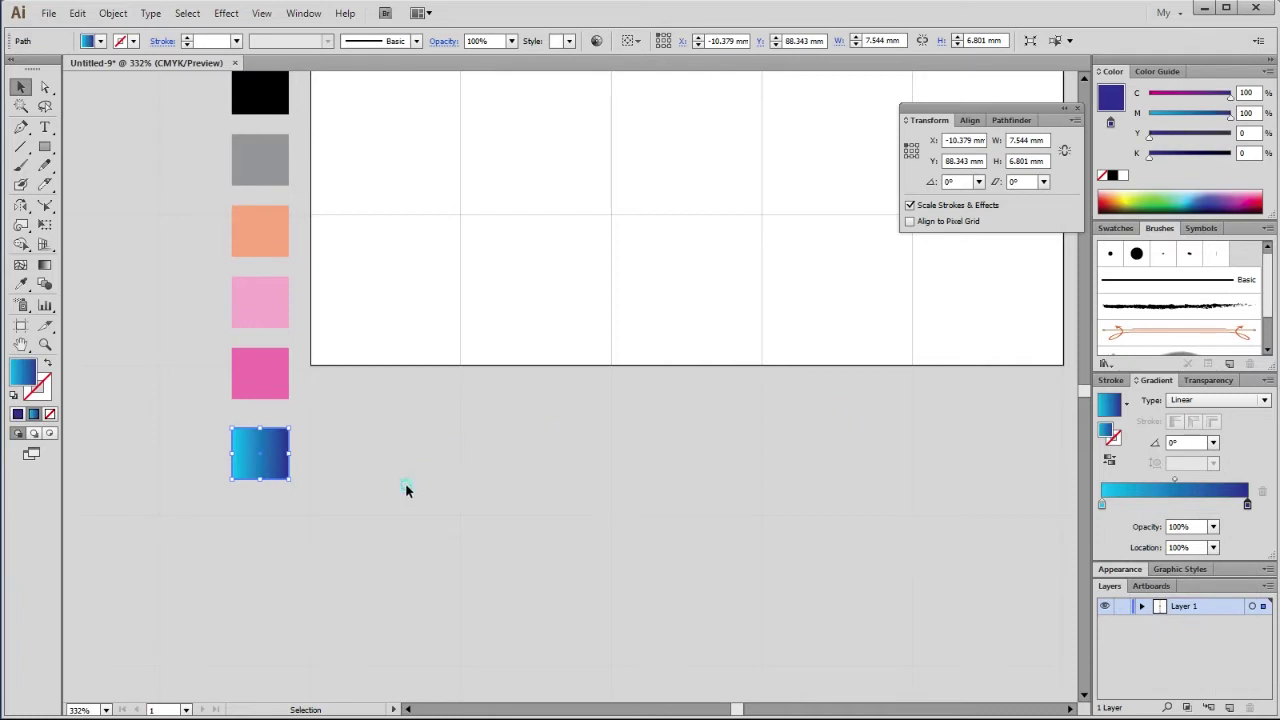
{"action": "left_click", "coordinate": [446, 556]}
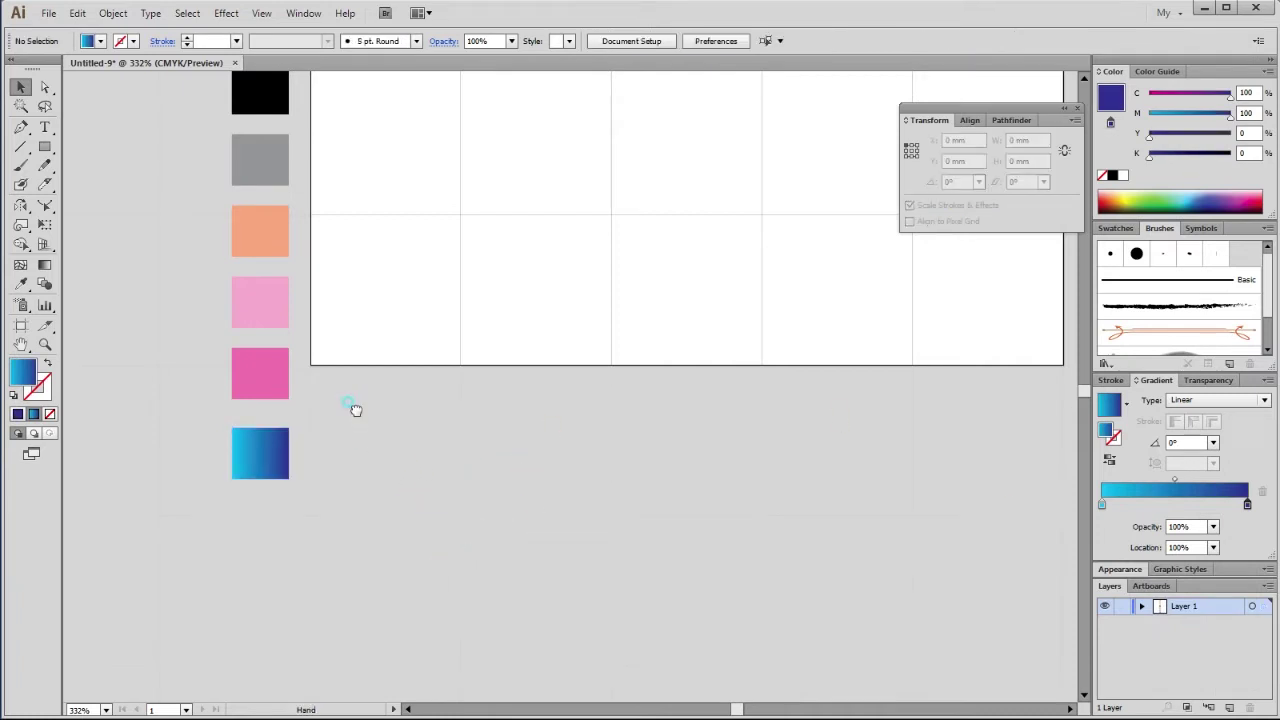
{"action": "left_click_drag", "start_coordinate": [345, 400], "coordinate": [597, 500]}
{"action": "left_click", "coordinate": [541, 342]}
Step: Copy the green swatch square to its left and make it a 4 pt green outline with no fill
{"action": "left_click", "coordinate": [664, 393]}
{"action": "left_click_drag", "start_coordinate": [694, 314], "coordinate": [746, 577]}
{"action": "left_click_drag", "start_coordinate": [622, 220], "coordinate": [513, 219]}
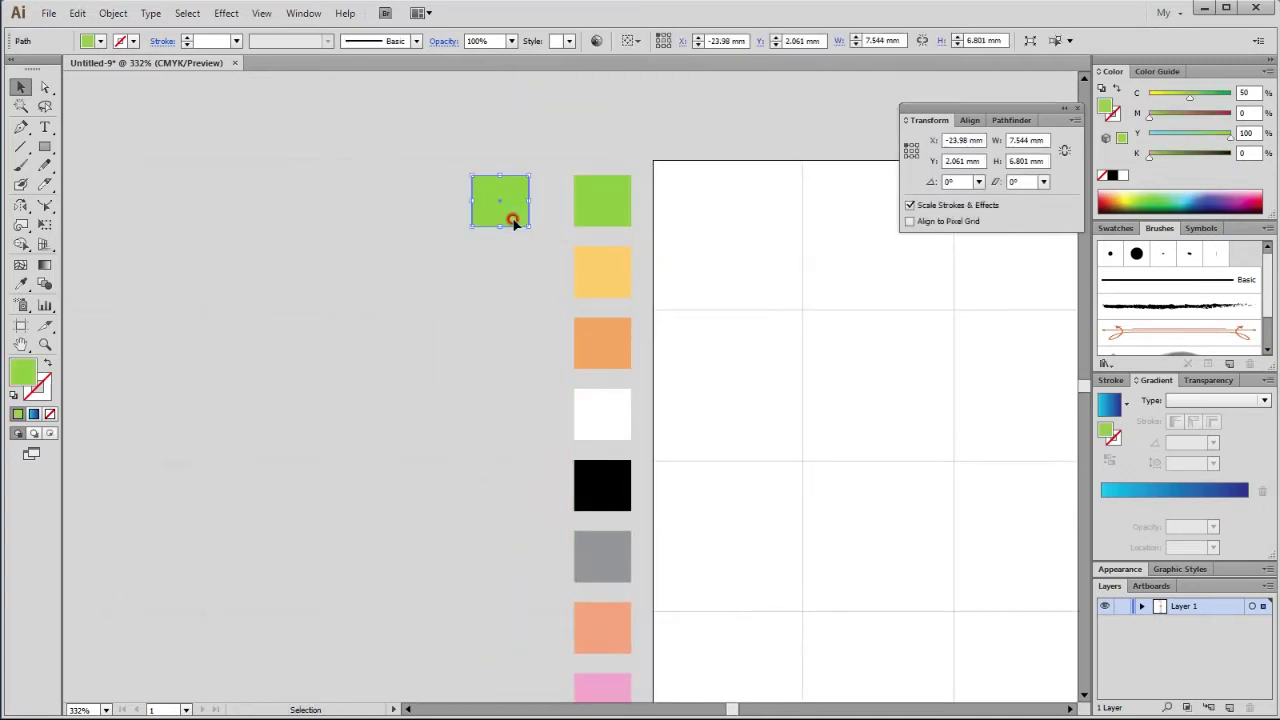
{"action": "left_click", "coordinate": [588, 313]}
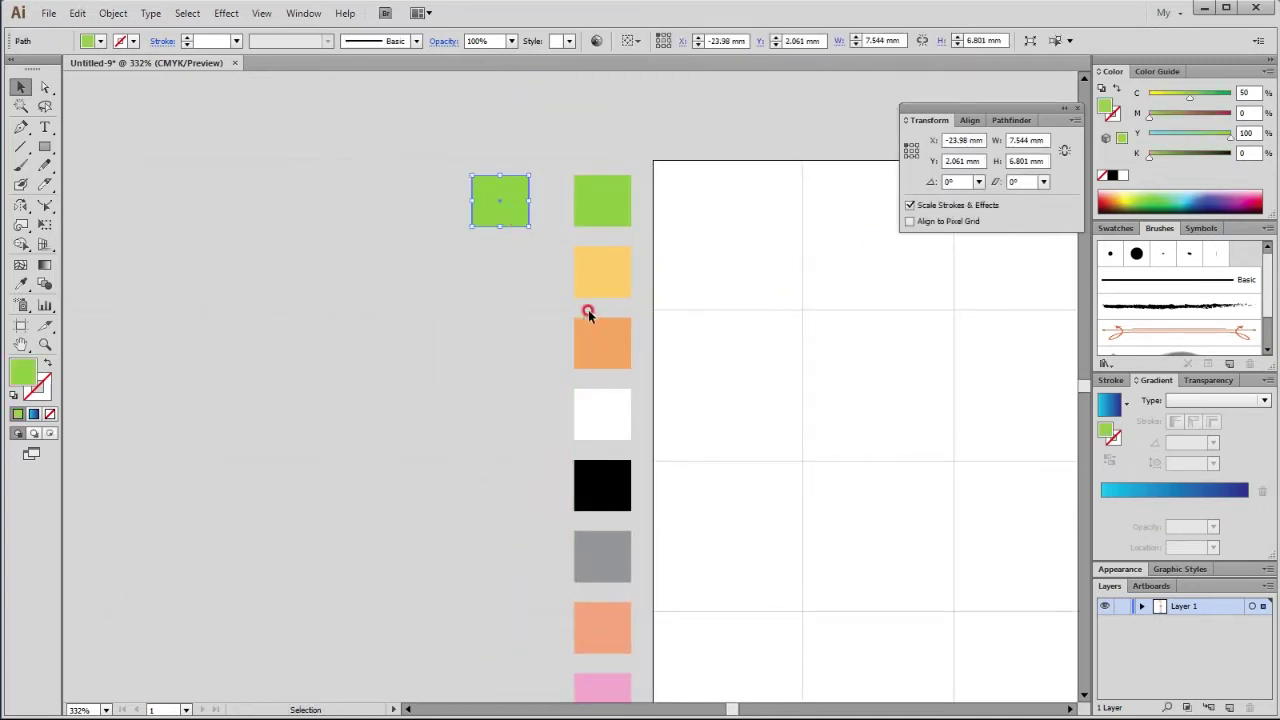
{"action": "left_click", "coordinate": [47, 363]}
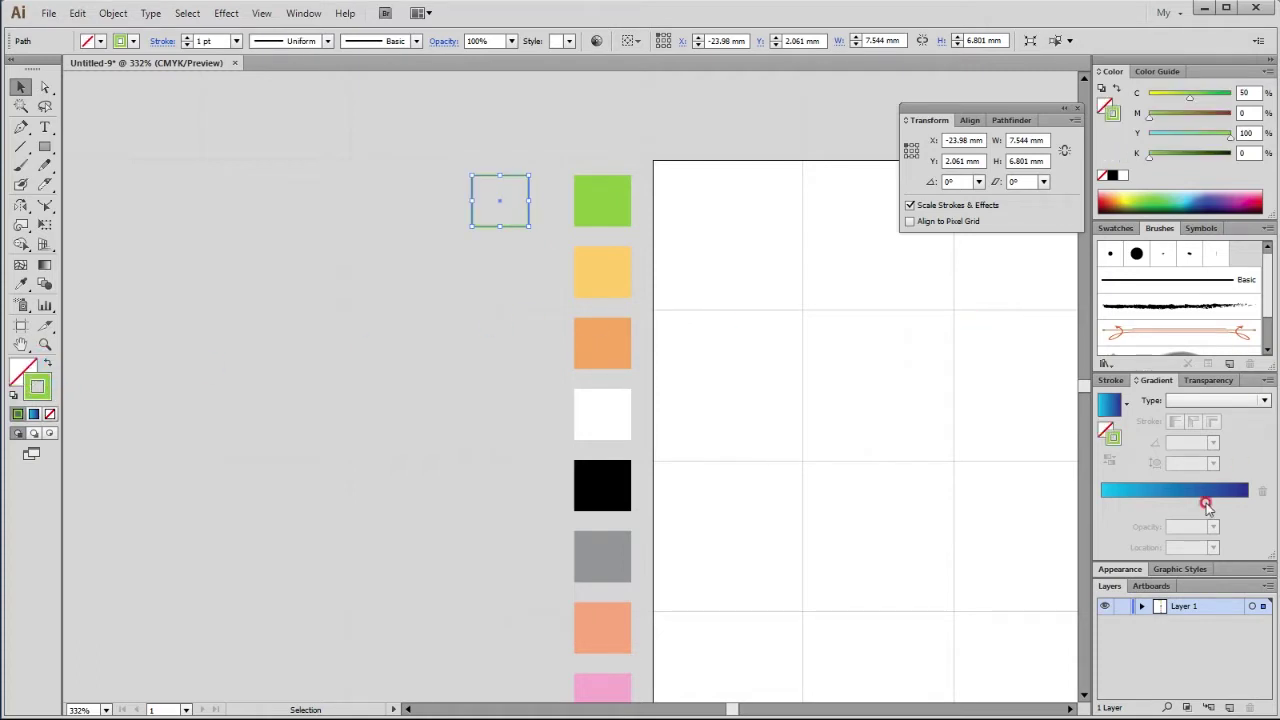
{"action": "left_click", "coordinate": [1246, 90]}
{"action": "left_click", "coordinate": [1110, 381]}
{"action": "left_click", "coordinate": [1205, 400]}
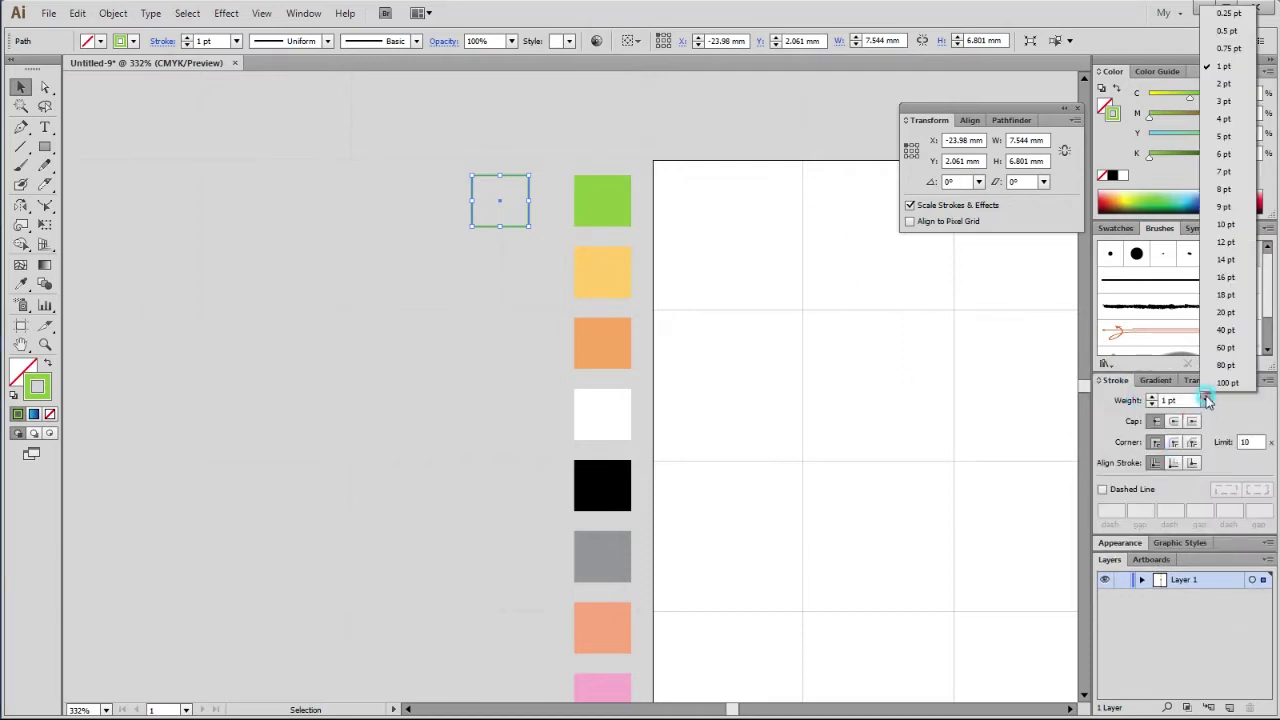
{"action": "left_click", "coordinate": [1228, 125]}
{"action": "left_click", "coordinate": [461, 328]}
Step: Place a copy of the outlined square below it with a 1 pt K50 grey stroke
{"action": "left_click", "coordinate": [503, 224]}
{"action": "left_click_drag", "start_coordinate": [503, 224], "coordinate": [503, 300]}
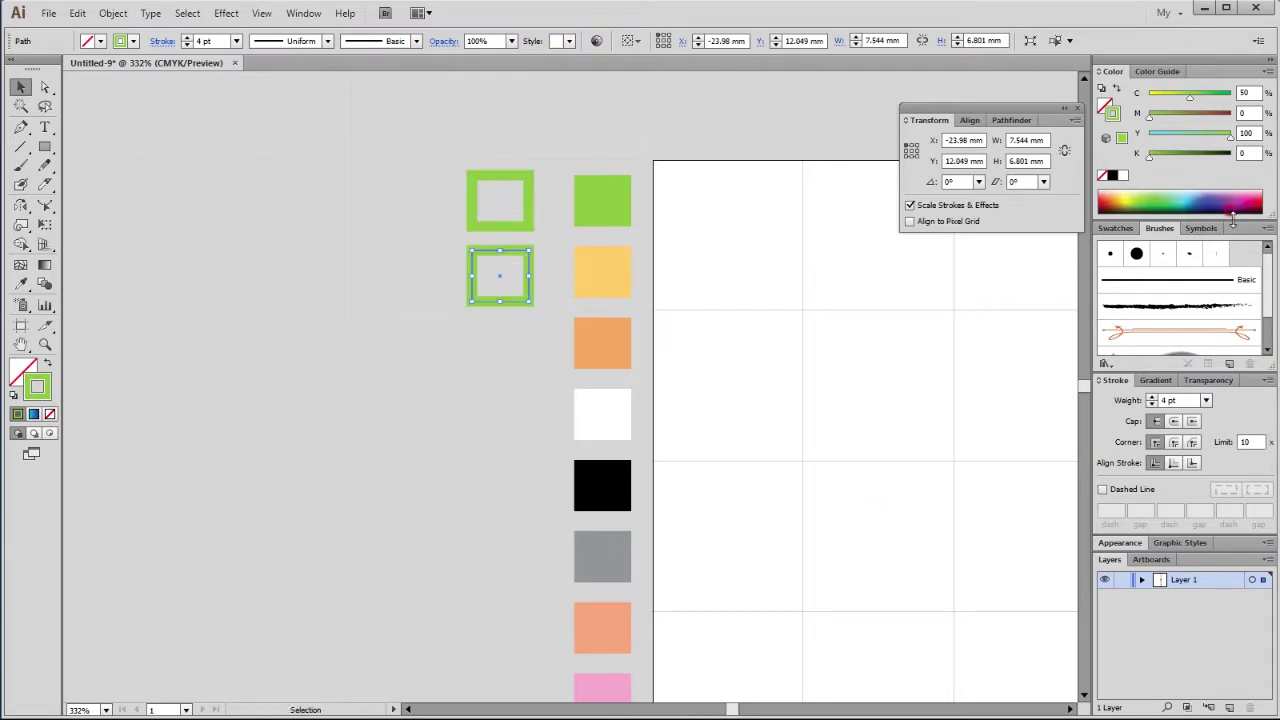
{"action": "left_click_drag", "start_coordinate": [1189, 97], "coordinate": [1040, 115]}
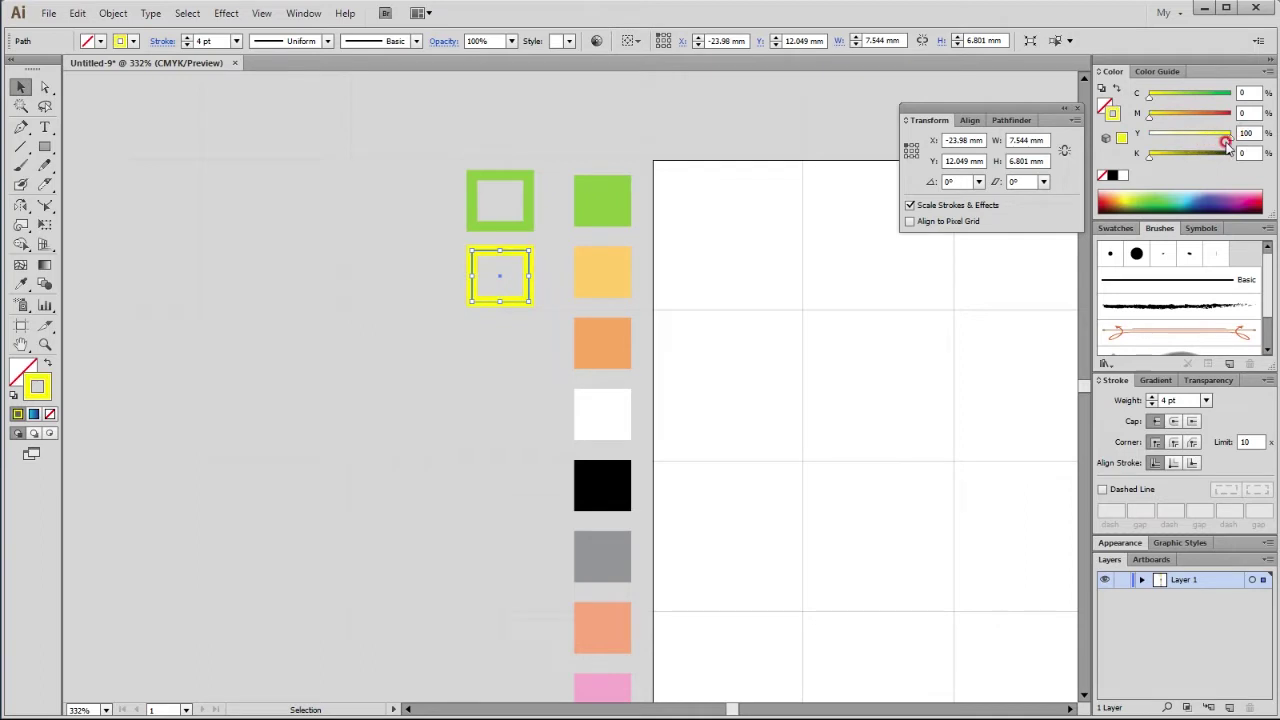
{"action": "type", "text": "0"}
{"action": "key", "text": "Tab"}
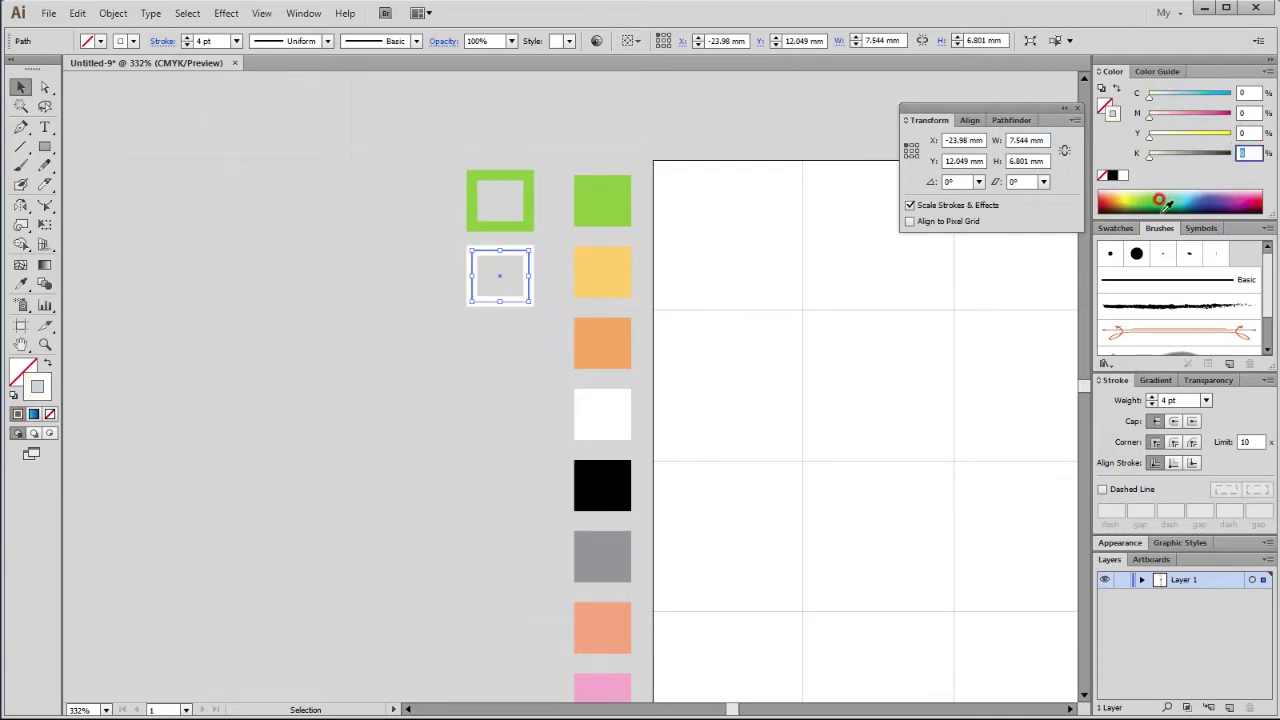
{"action": "type", "text": "5"}
{"action": "key", "text": "Return"}
{"action": "left_click", "coordinate": [1205, 400]}
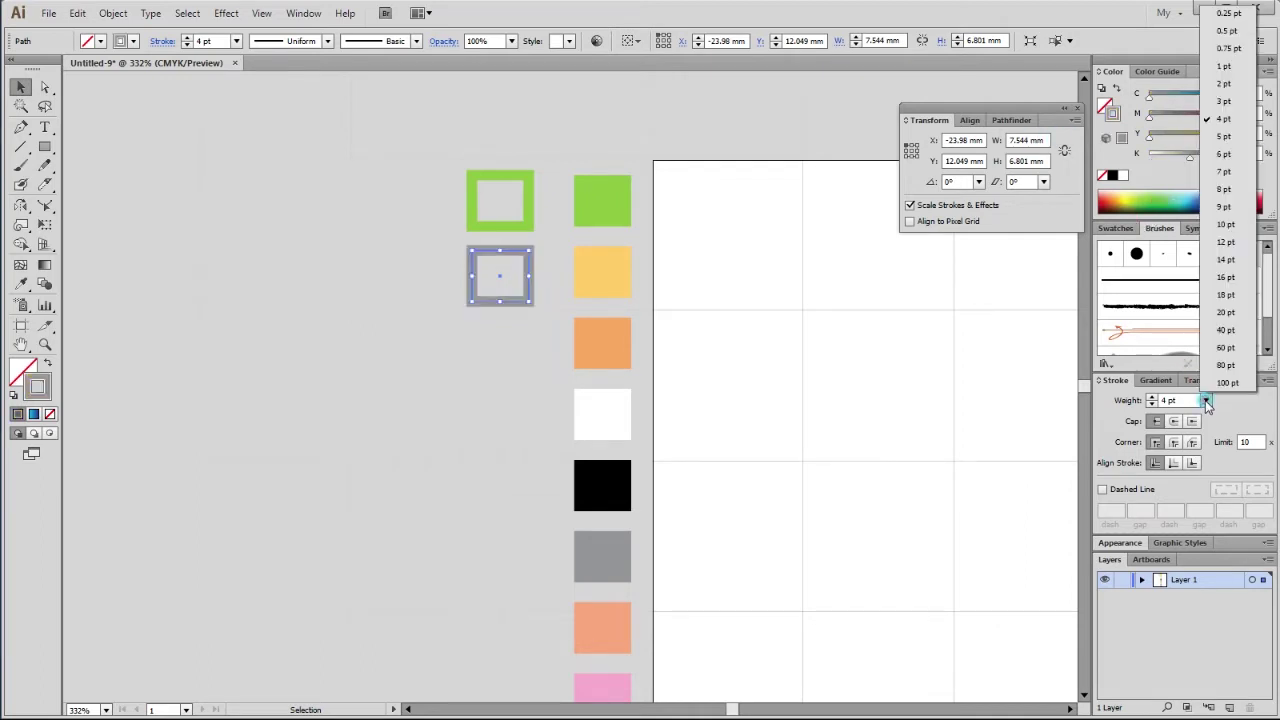
{"action": "left_click", "coordinate": [1224, 66]}
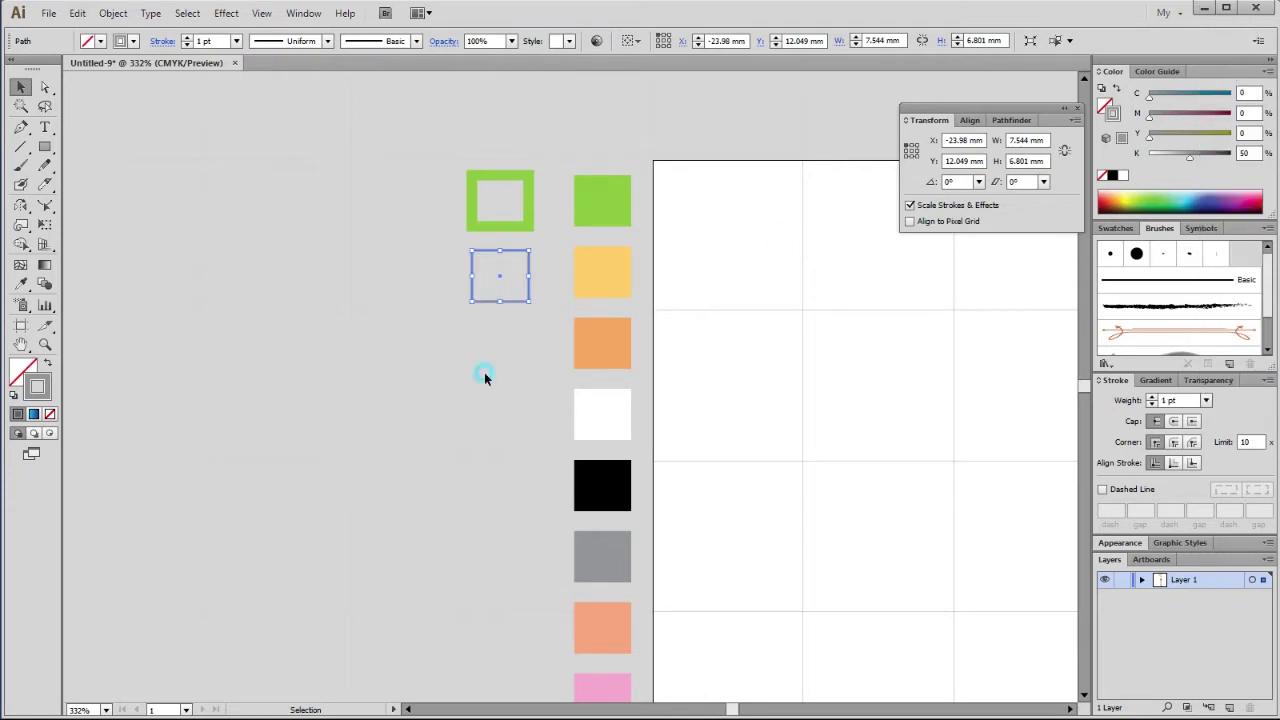
{"action": "left_click", "coordinate": [773, 345]}
{"action": "scroll", "coordinate": [534, 343], "scroll_direction": "down", "scroll_amount": 3}
{"action": "key", "text": "ctrl+minus"}
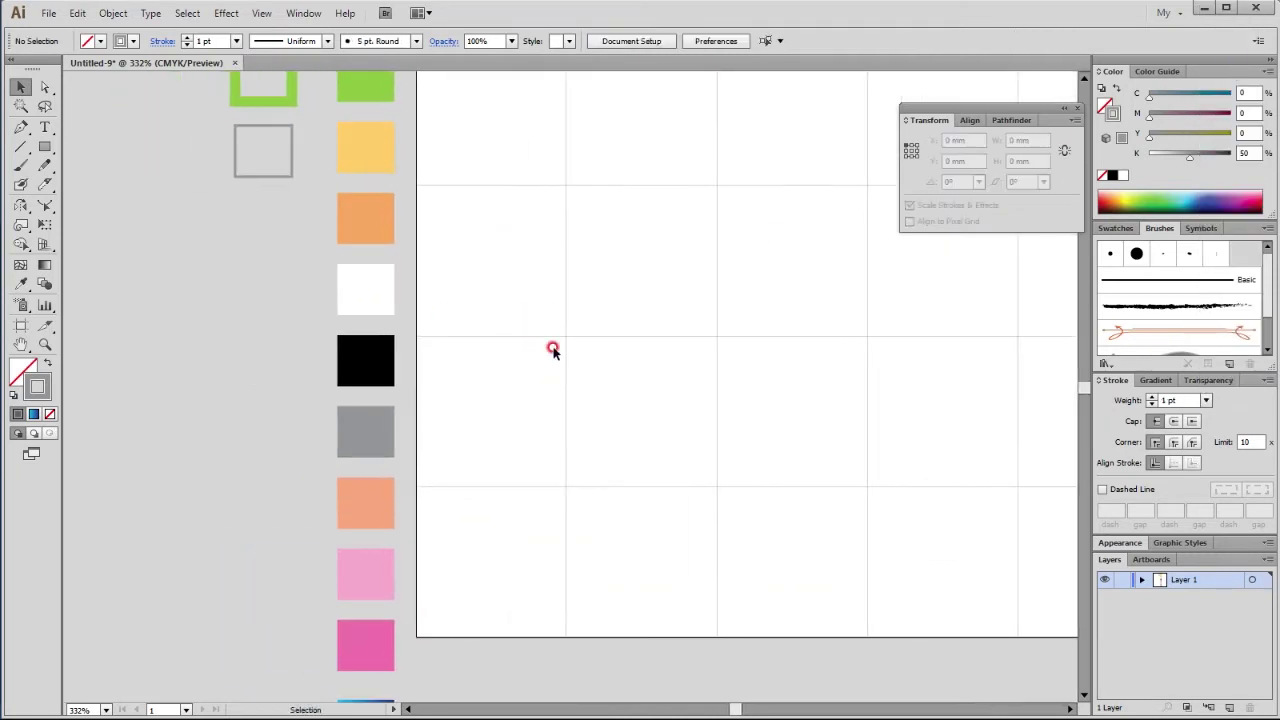
{"action": "key", "text": "ctrl+minus"}
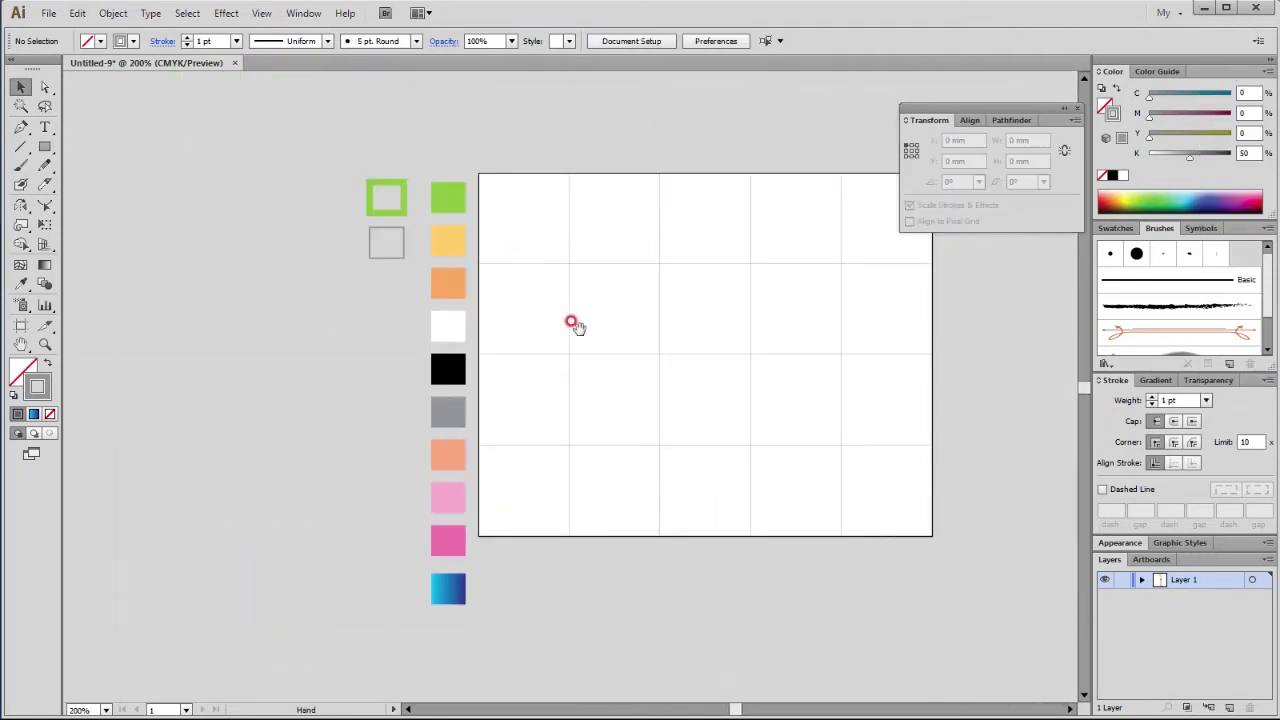
Step: Use the green square's 4 pt outline style for a circle about 60.6 mm wide, drawn from the artboard centre
{"action": "left_click_drag", "start_coordinate": [577, 323], "coordinate": [450, 302]}
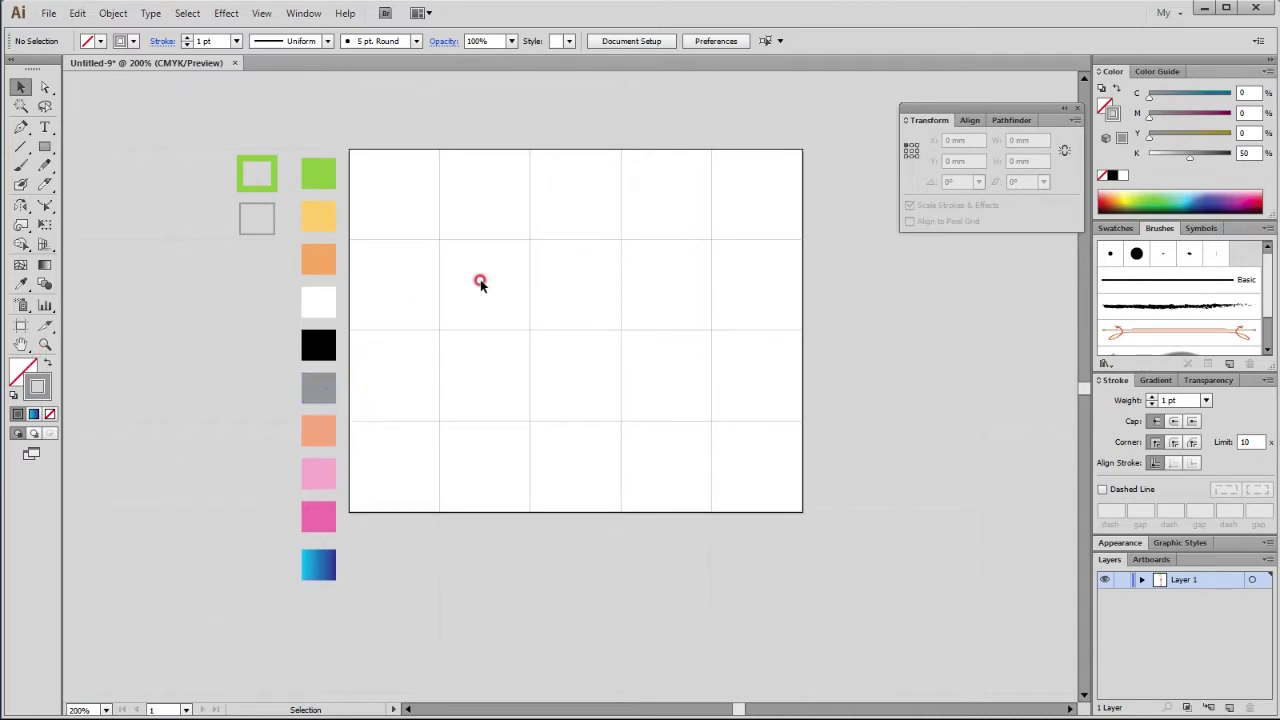
{"action": "left_click", "coordinate": [322, 167]}
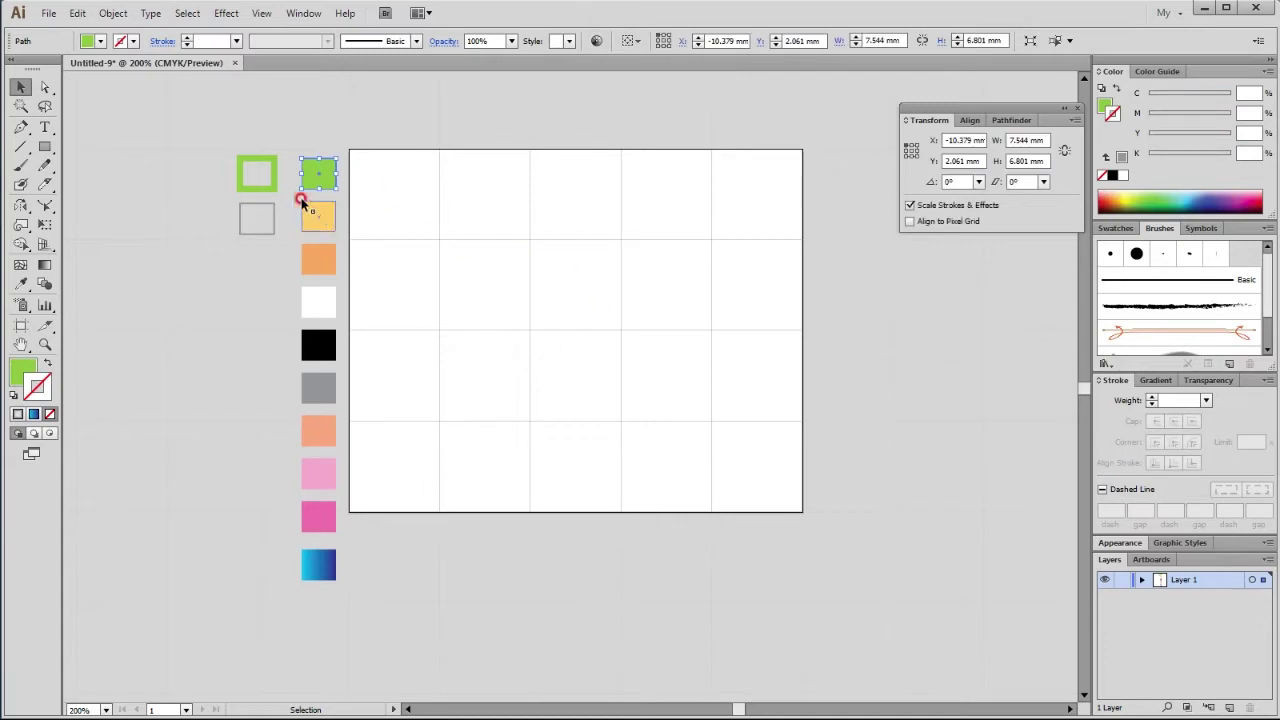
{"action": "left_click", "coordinate": [263, 188]}
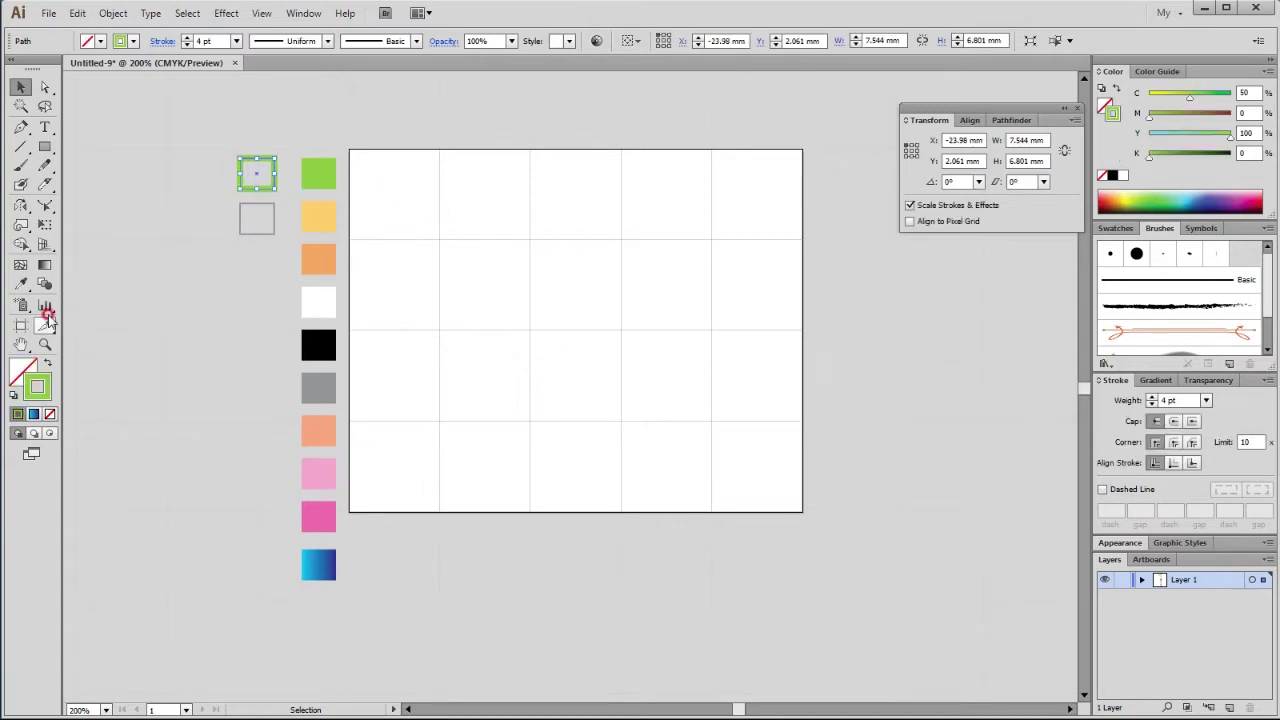
{"action": "left_click", "coordinate": [45, 147]}
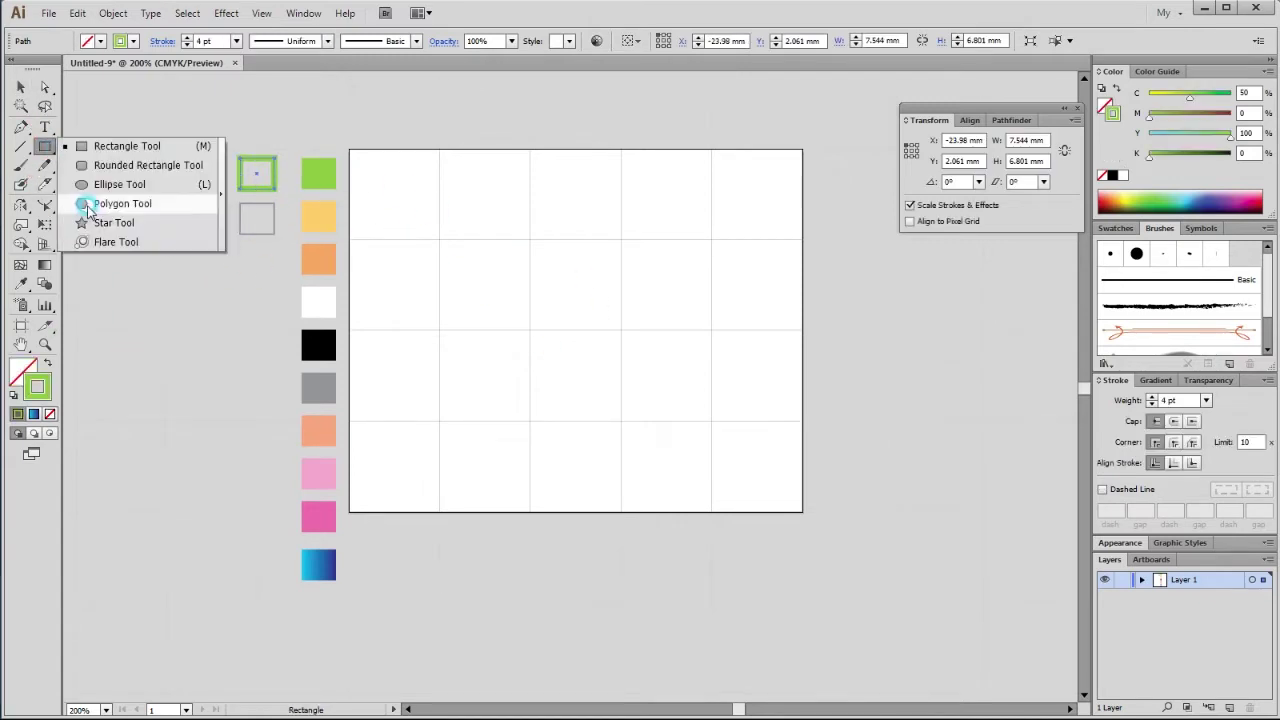
{"action": "left_click_drag", "start_coordinate": [81, 175], "coordinate": [110, 183]}
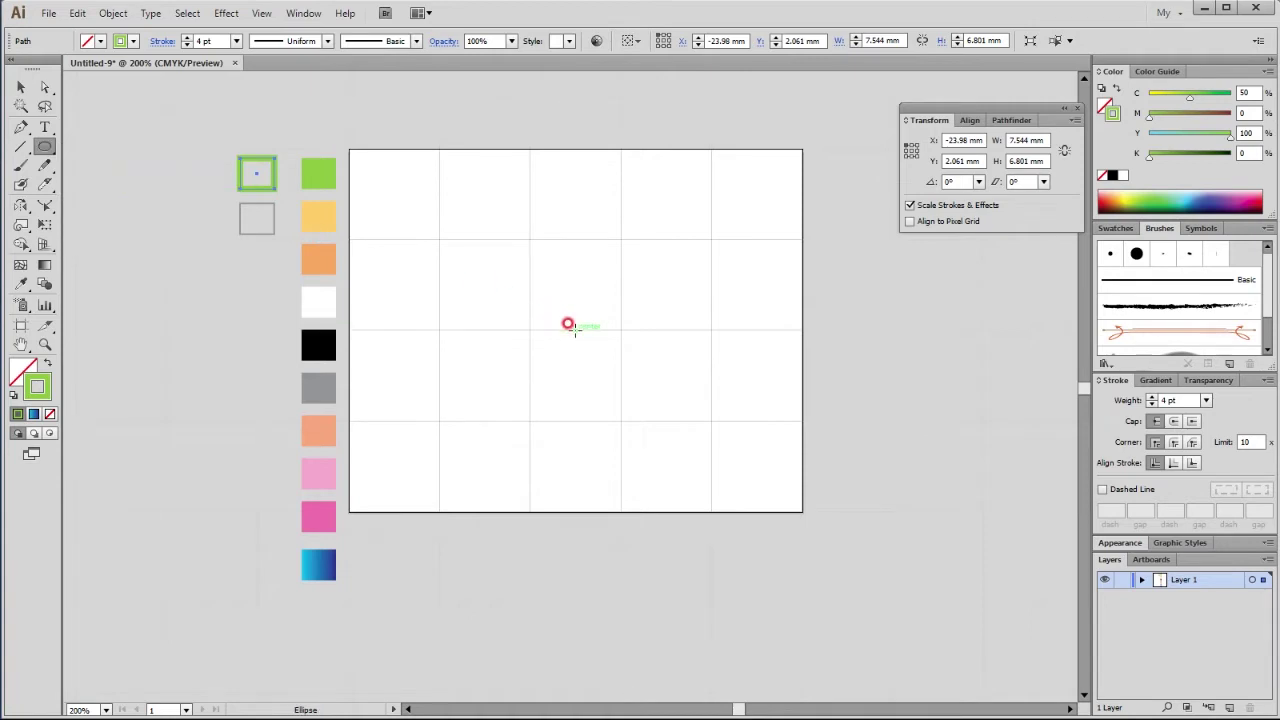
{"action": "left_click_drag", "start_coordinate": [574, 330], "coordinate": [648, 195]}
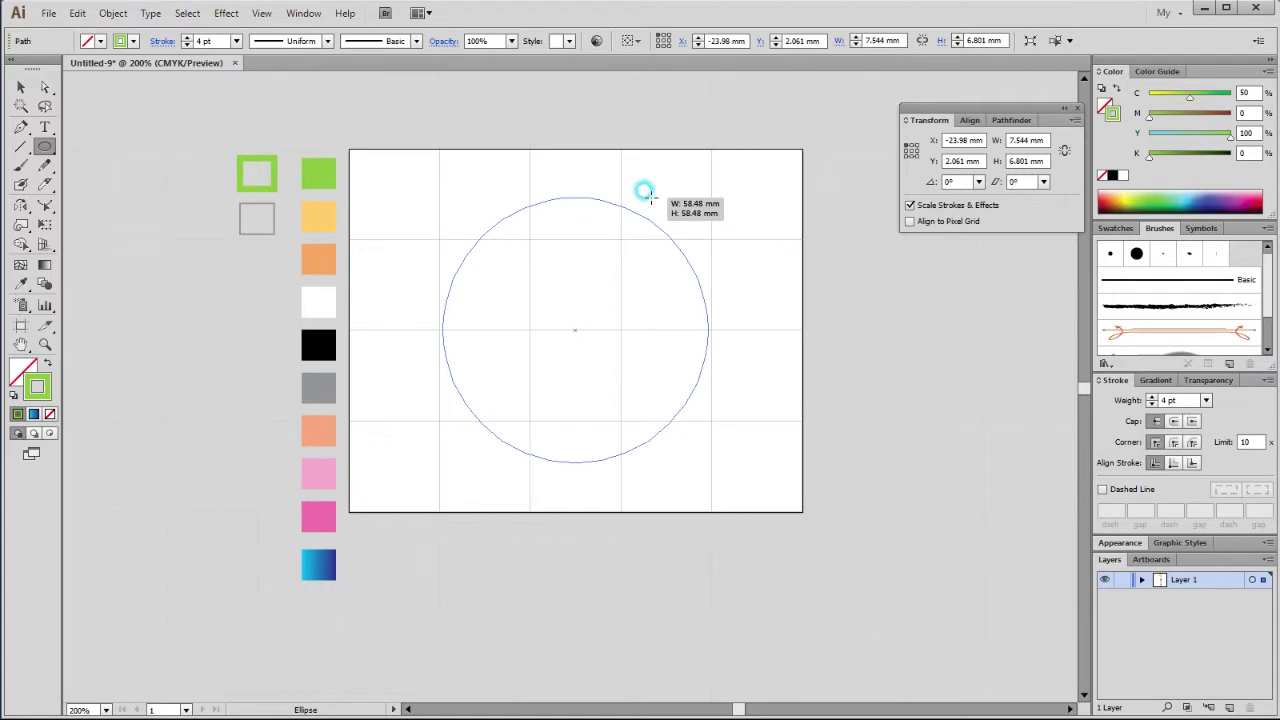
{"action": "left_click_drag", "start_coordinate": [648, 195], "coordinate": [652, 188]}
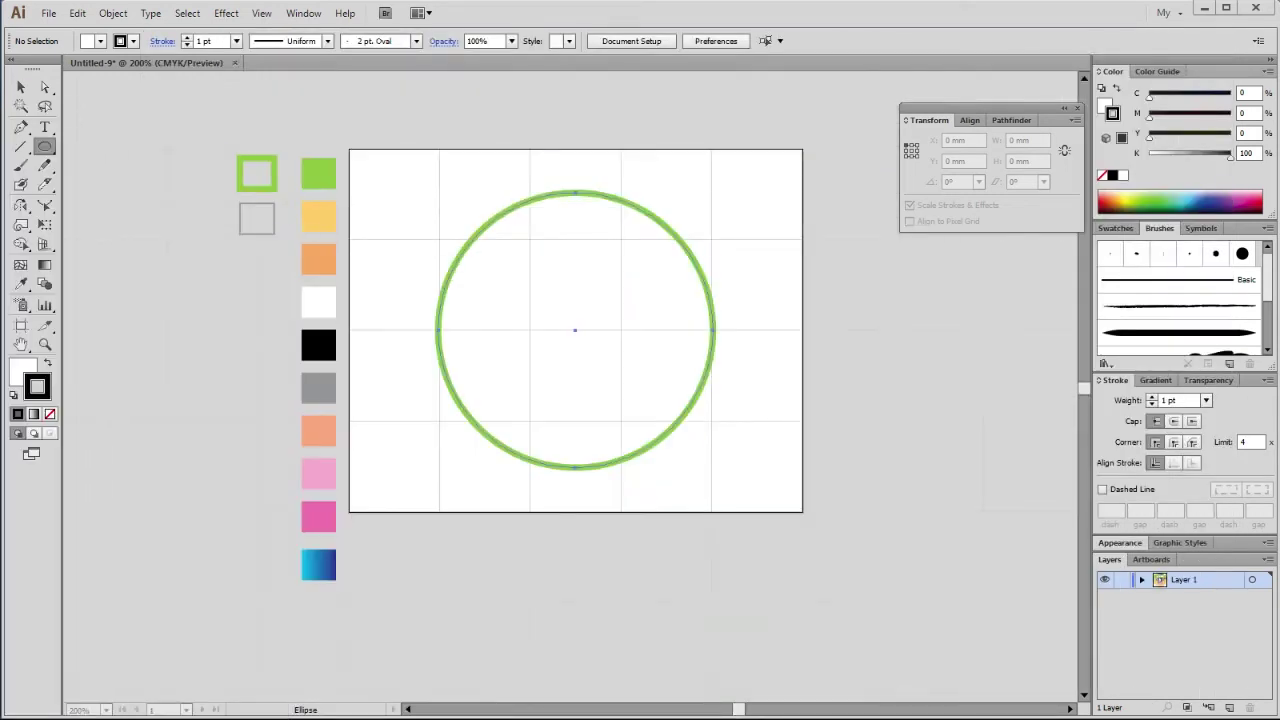
{"action": "left_click", "coordinate": [397, 187]}
{"action": "scroll", "coordinate": [578, 433], "scroll_direction": "up", "scroll_amount": 3}
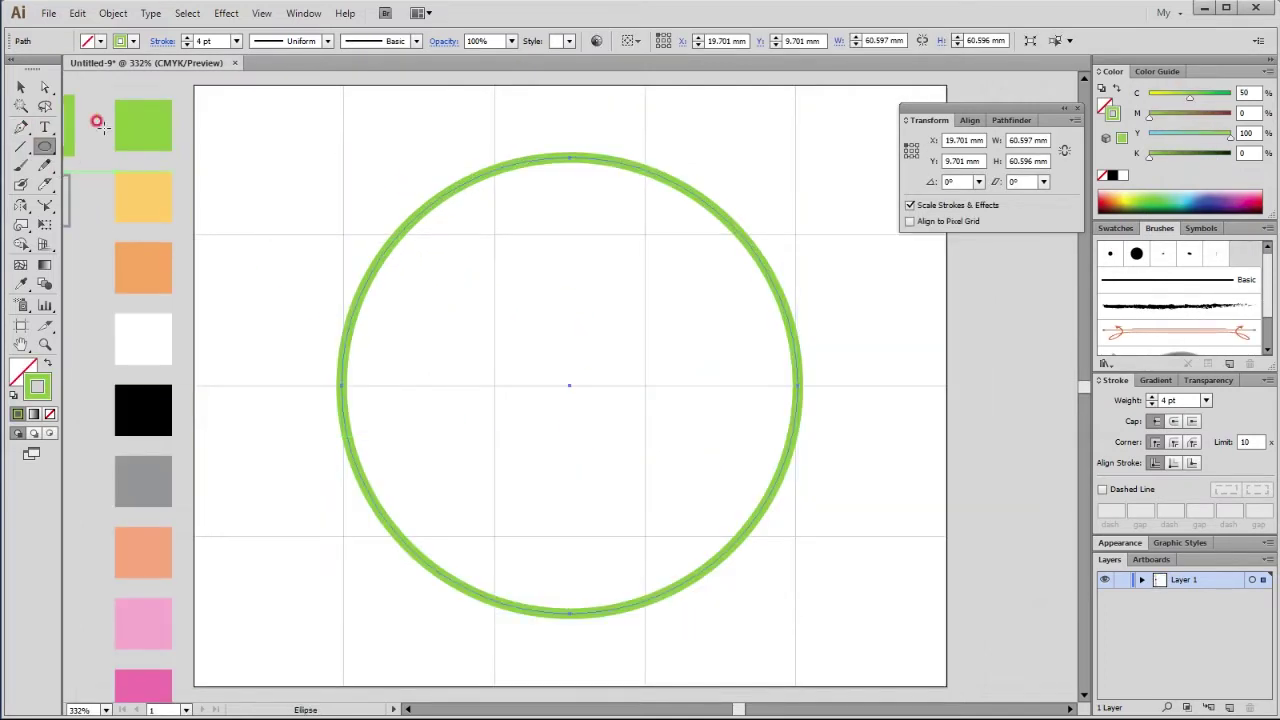
{"action": "left_click", "coordinate": [20, 87]}
Step: Draw a yellow-filled circle overlapping the green ring and send it behind the ring
{"action": "left_click", "coordinate": [271, 174]}
{"action": "left_click", "coordinate": [166, 196]}
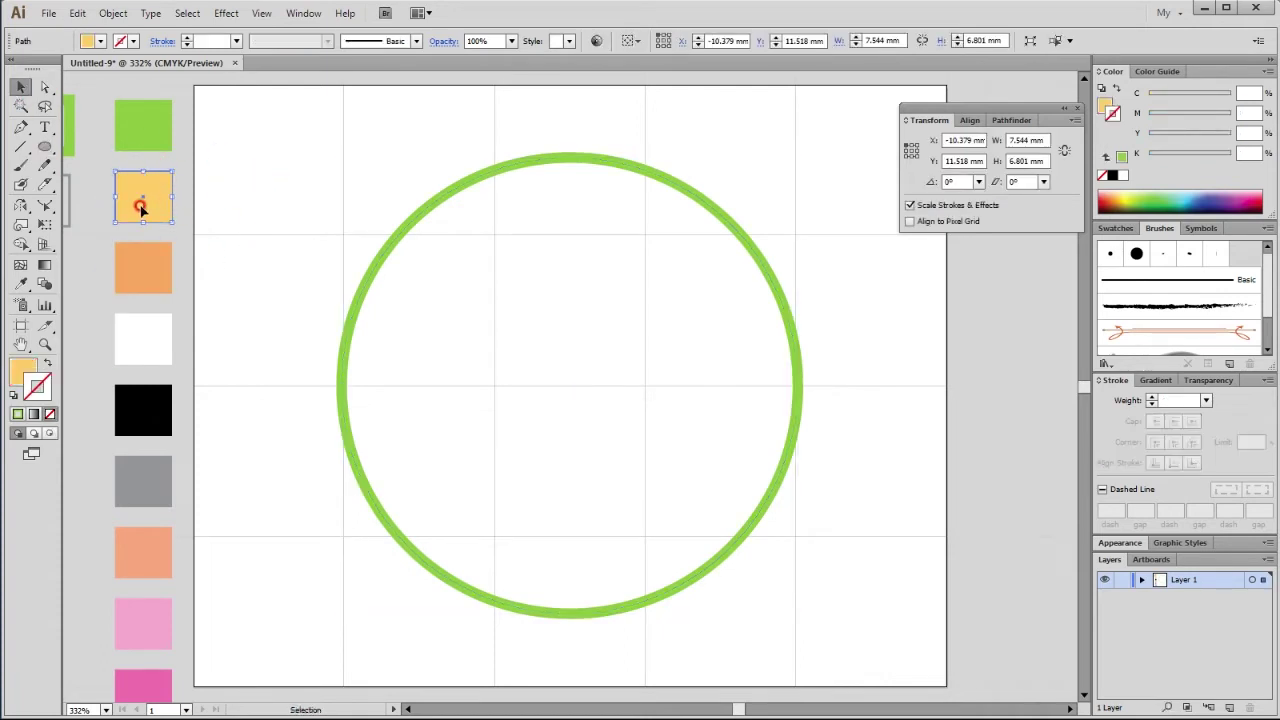
{"action": "left_click", "coordinate": [30, 375]}
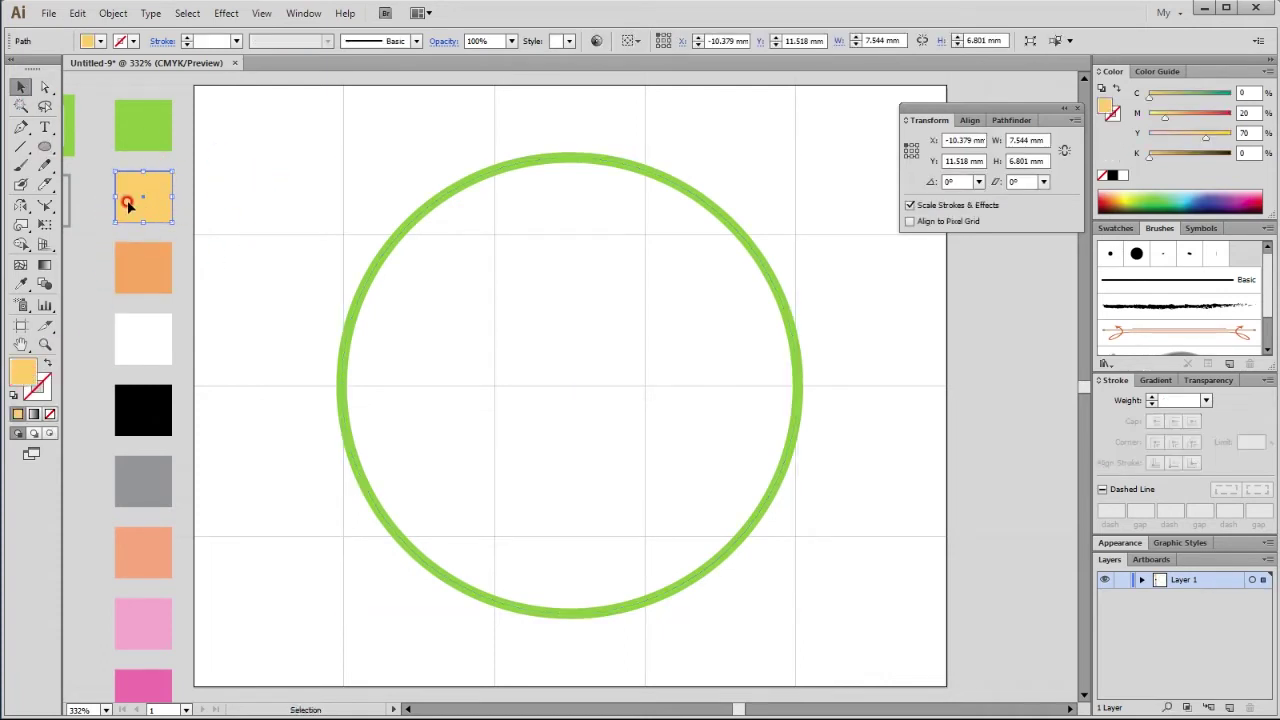
{"action": "left_click", "coordinate": [256, 240]}
{"action": "left_click", "coordinate": [44, 146]}
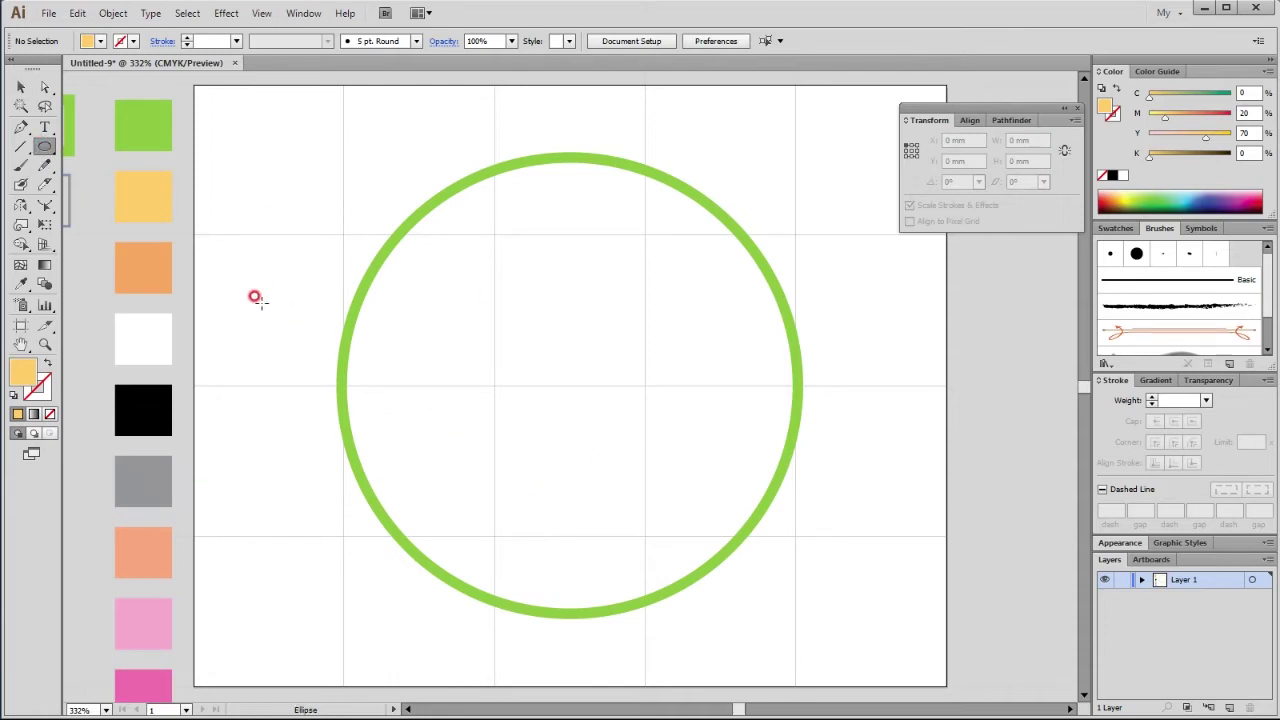
{"action": "left_click_drag", "start_coordinate": [248, 316], "coordinate": [638, 686]}
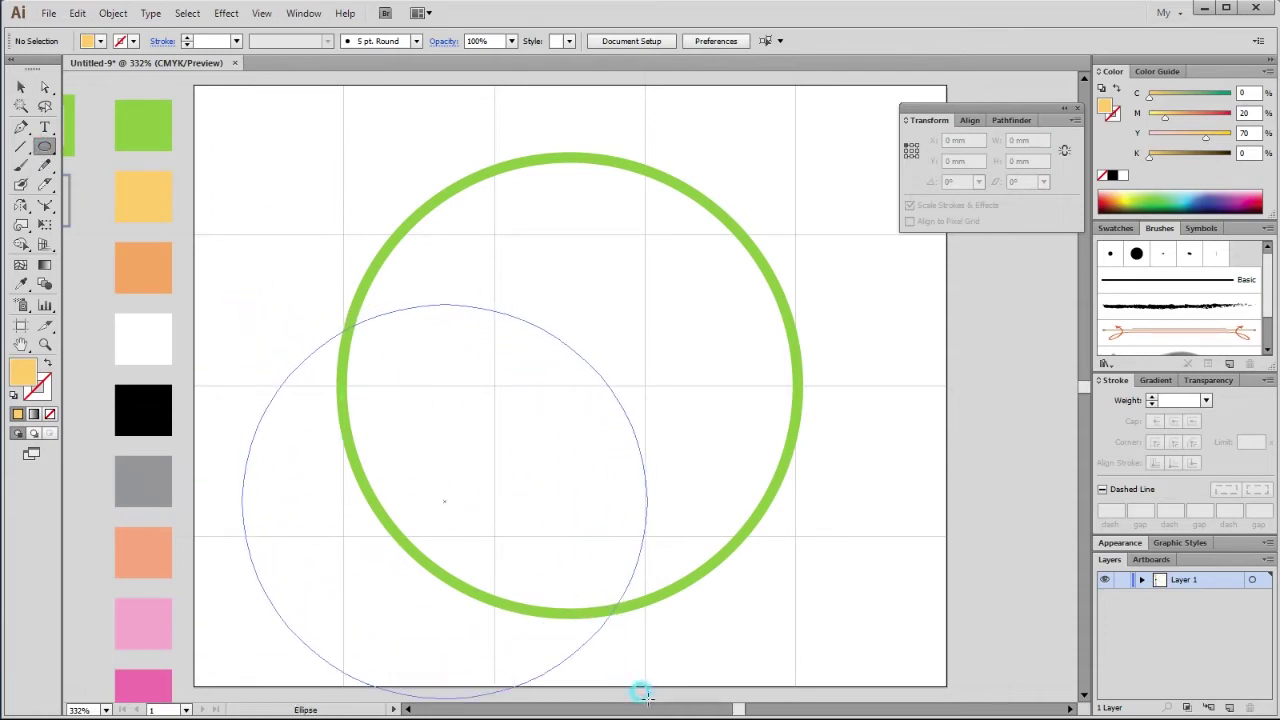
{"action": "key", "text": "v"}
{"action": "left_click_drag", "start_coordinate": [517, 463], "coordinate": [512, 466]}
{"action": "key", "text": "ctrl"}
{"action": "key", "text": "ctrl+bracketleft"}
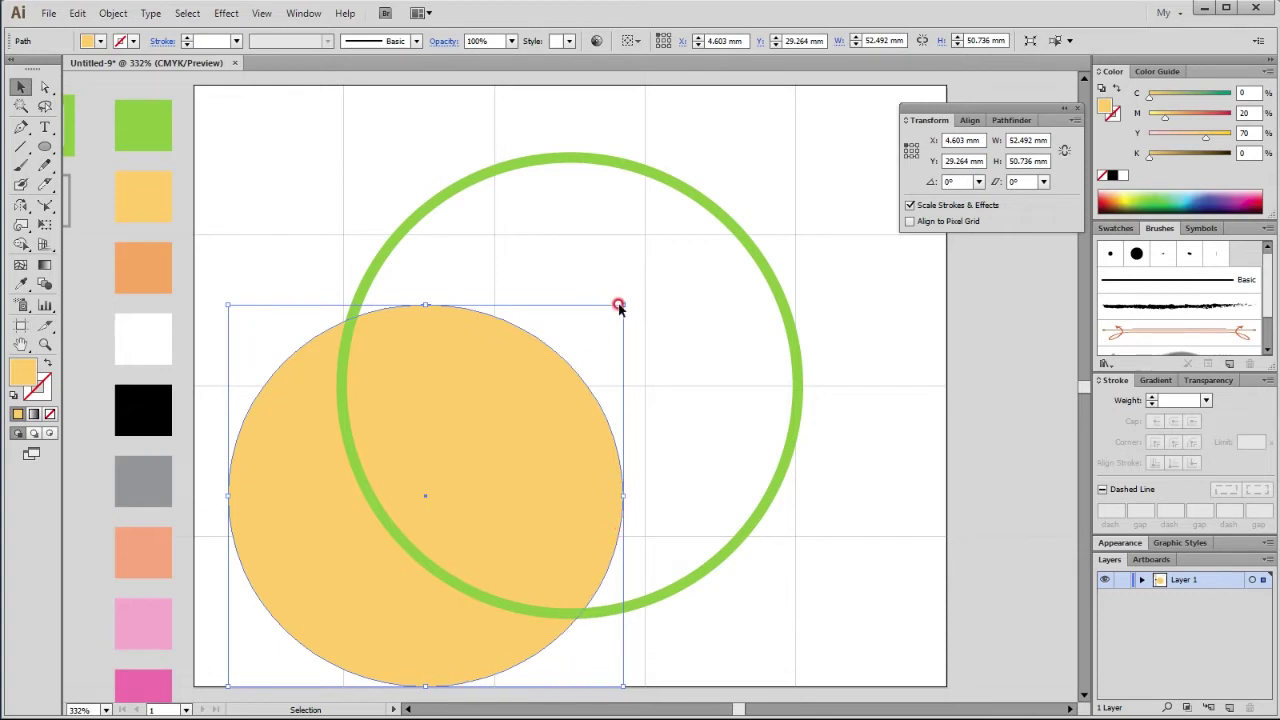
Step: Resize the yellow circle to about 55 × 56 mm and nudge it slightly left
{"action": "left_click_drag", "start_coordinate": [620, 304], "coordinate": [599, 312]}
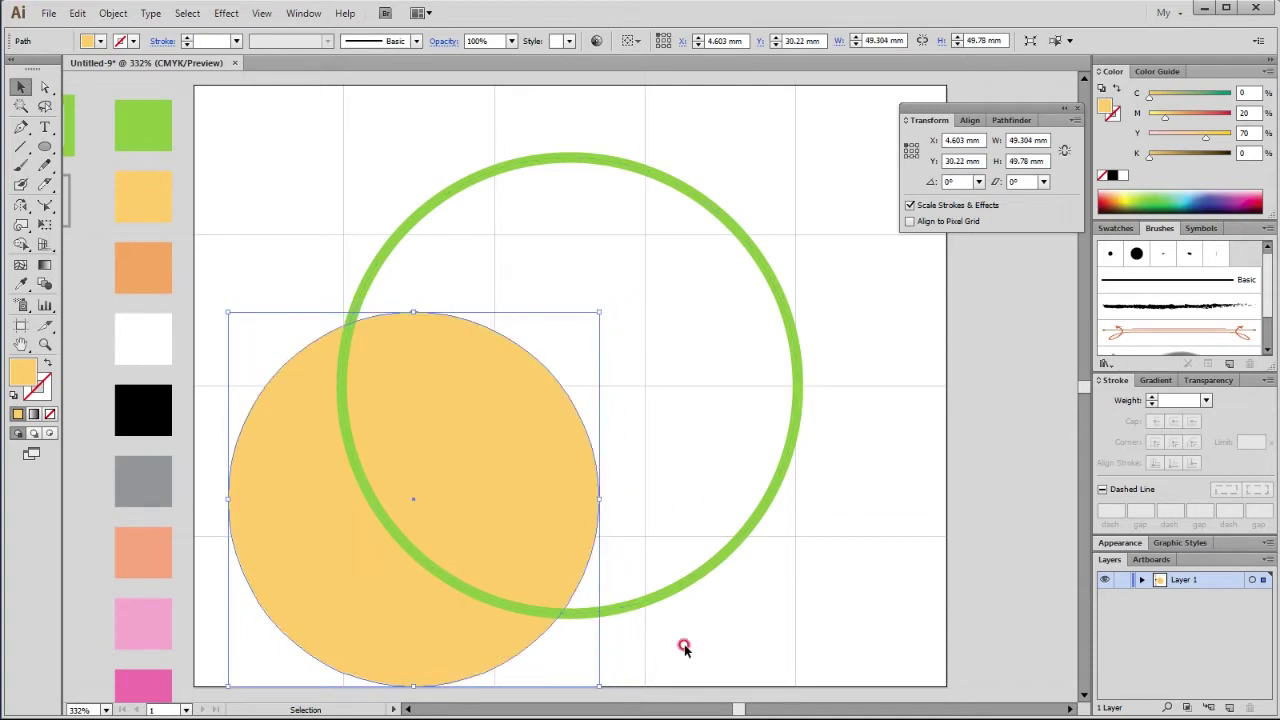
{"action": "left_click_drag", "start_coordinate": [623, 545], "coordinate": [640, 392]}
{"action": "left_click_drag", "start_coordinate": [429, 534], "coordinate": [429, 465]}
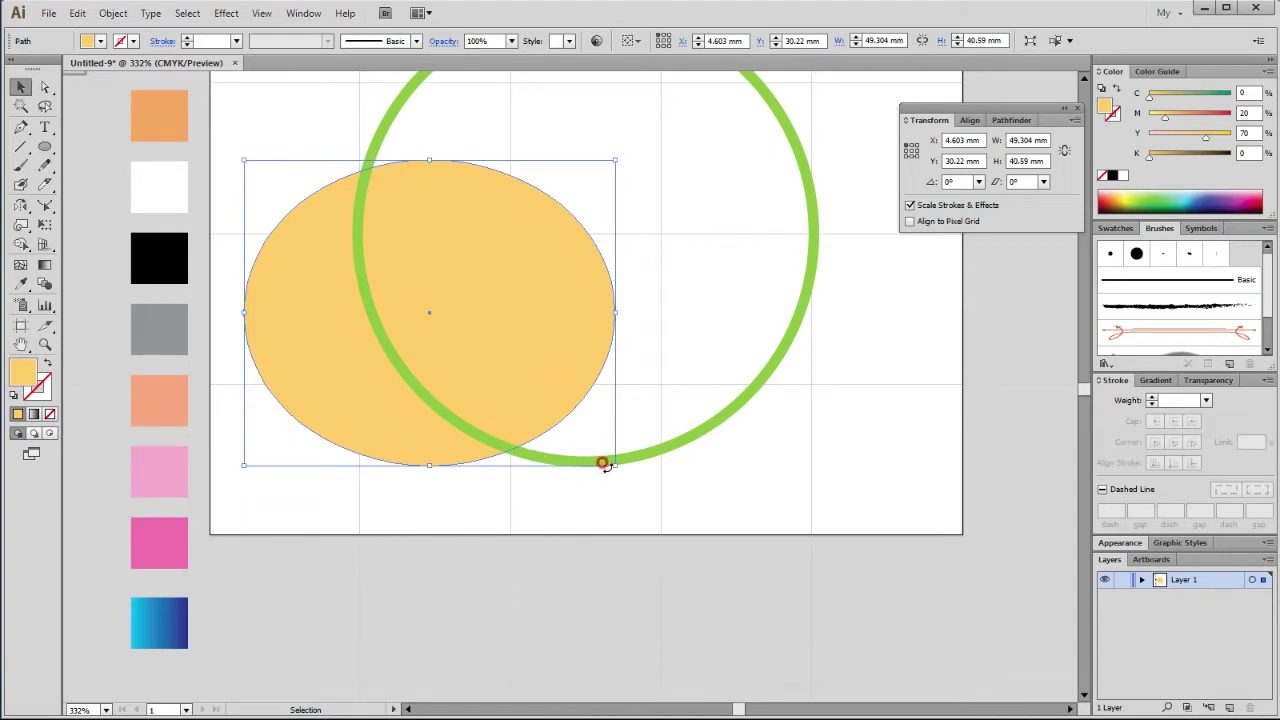
{"action": "left_click_drag", "start_coordinate": [614, 467], "coordinate": [650, 581]}
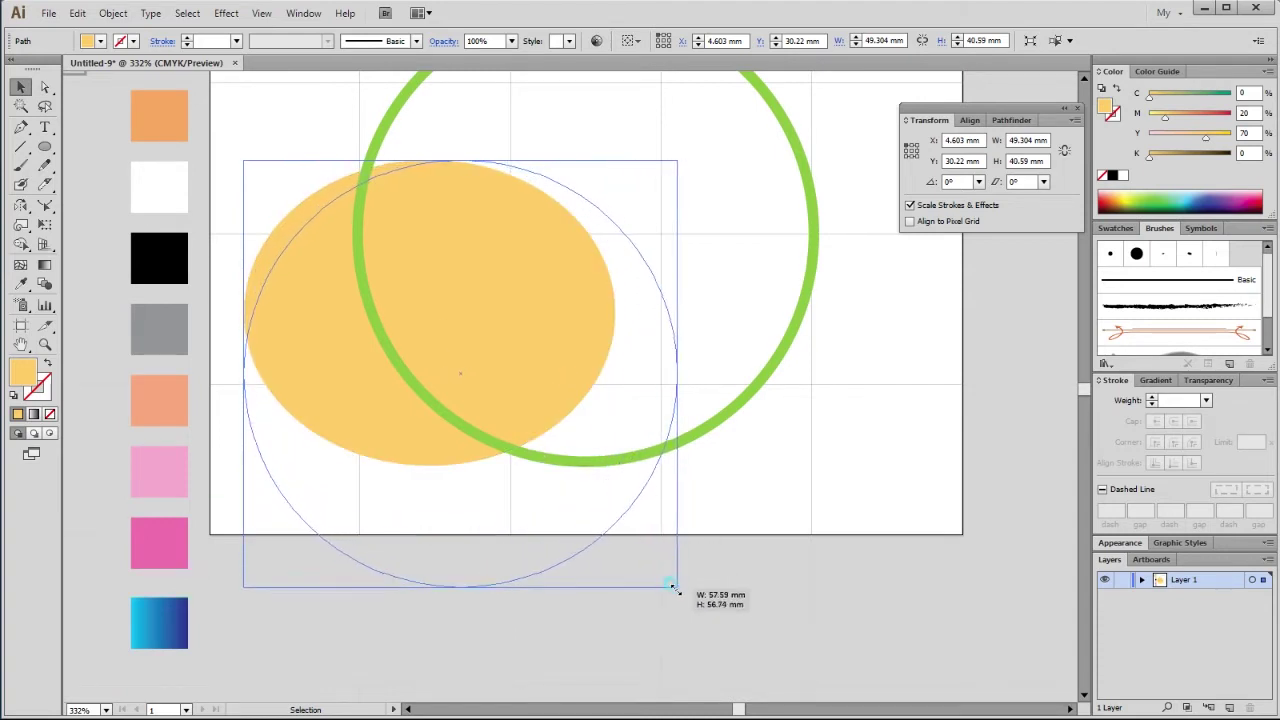
{"action": "left_click_drag", "start_coordinate": [648, 580], "coordinate": [678, 587]}
{"action": "left_click_drag", "start_coordinate": [678, 160], "coordinate": [660, 163]}
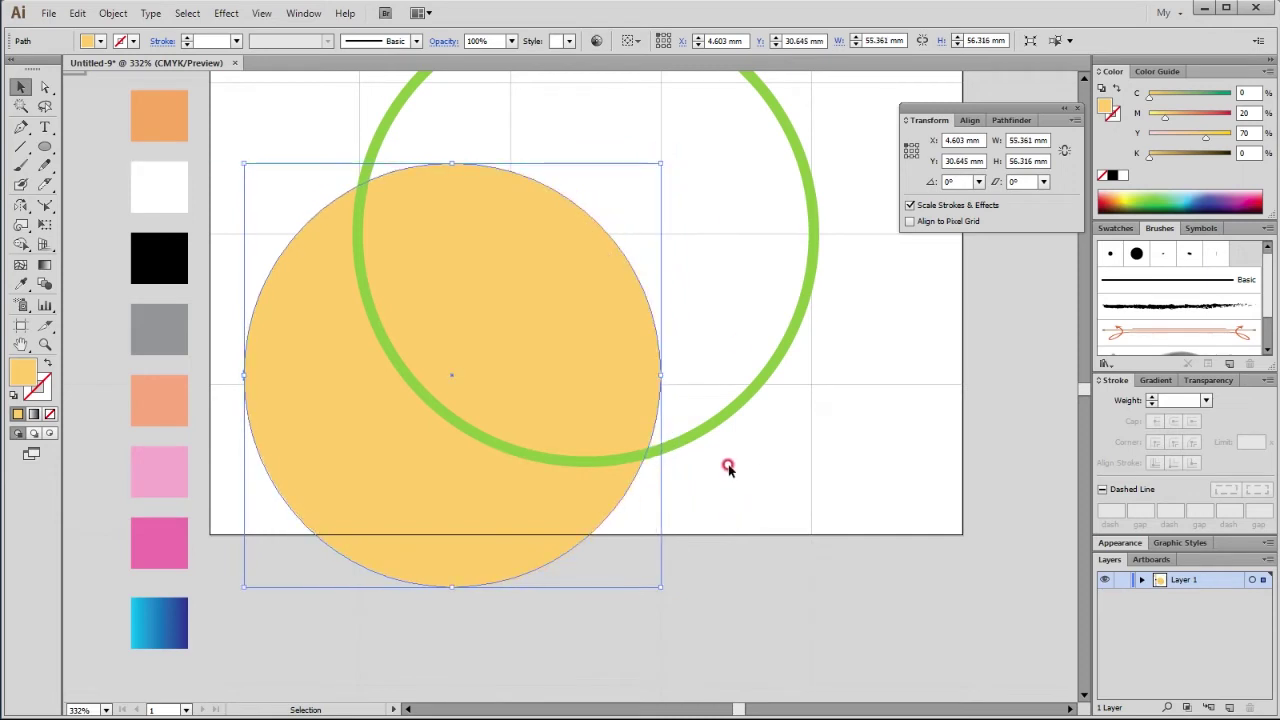
{"action": "left_click_drag", "start_coordinate": [574, 349], "coordinate": [567, 350]}
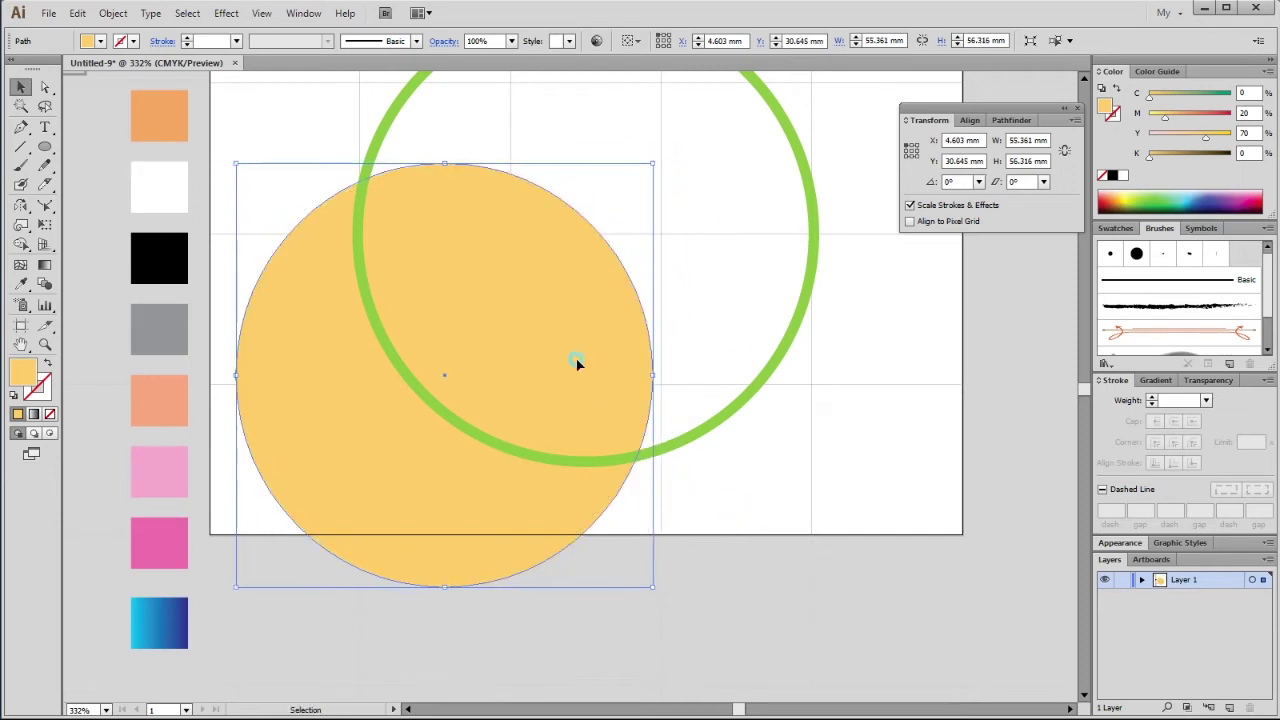
{"action": "left_click", "coordinate": [261, 136]}
{"action": "scroll", "coordinate": [410, 330], "scroll_direction": "up", "scroll_amount": 1}
{"action": "scroll", "coordinate": [409, 314], "scroll_direction": "up", "scroll_amount": 2}
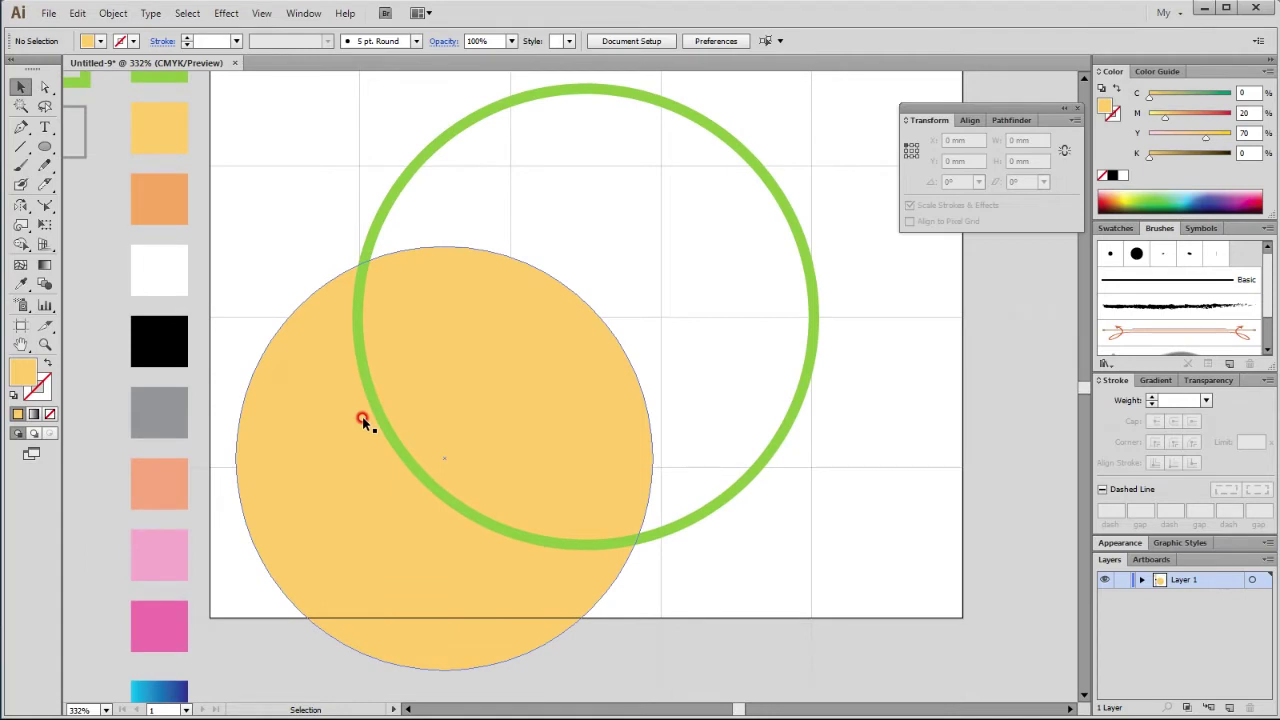
Step: Paint an orange Paintbrush stroke along the yellow circle's top edge and adjust its end point
{"action": "left_click", "coordinate": [167, 197]}
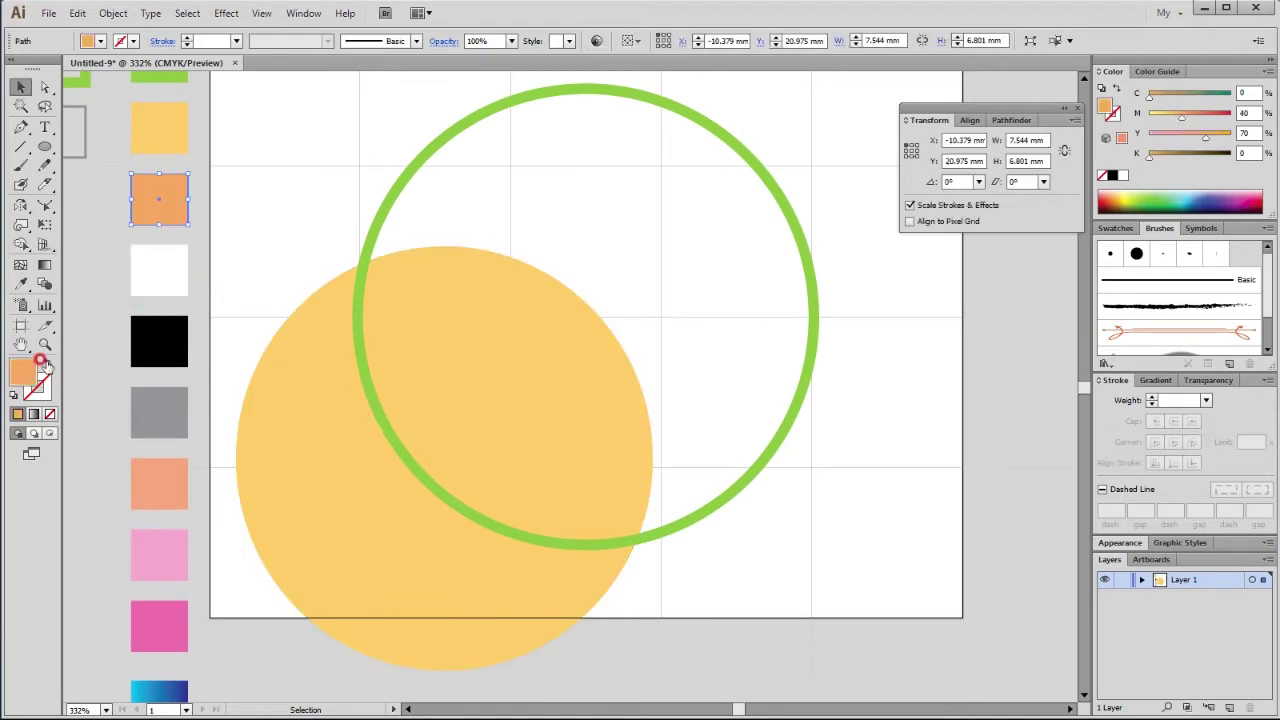
{"action": "left_click", "coordinate": [208, 294]}
{"action": "left_click", "coordinate": [47, 363]}
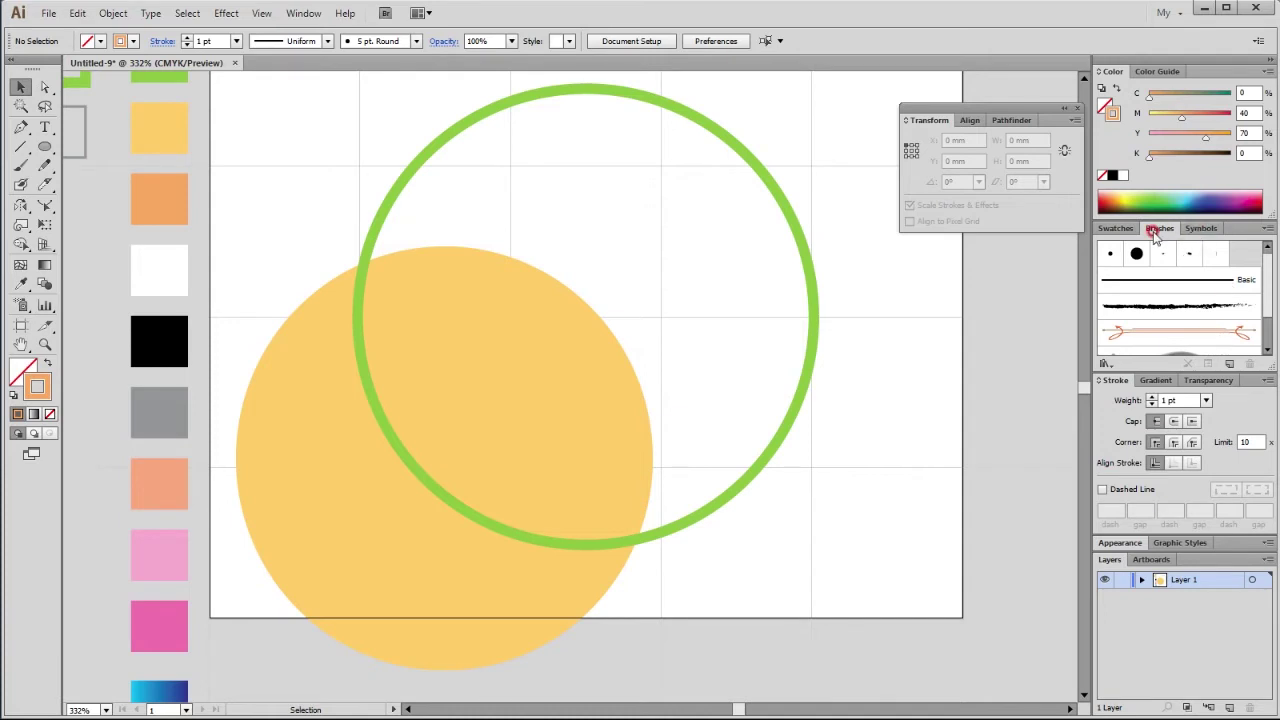
{"action": "left_click", "coordinate": [1208, 253]}
{"action": "left_click", "coordinate": [22, 167]}
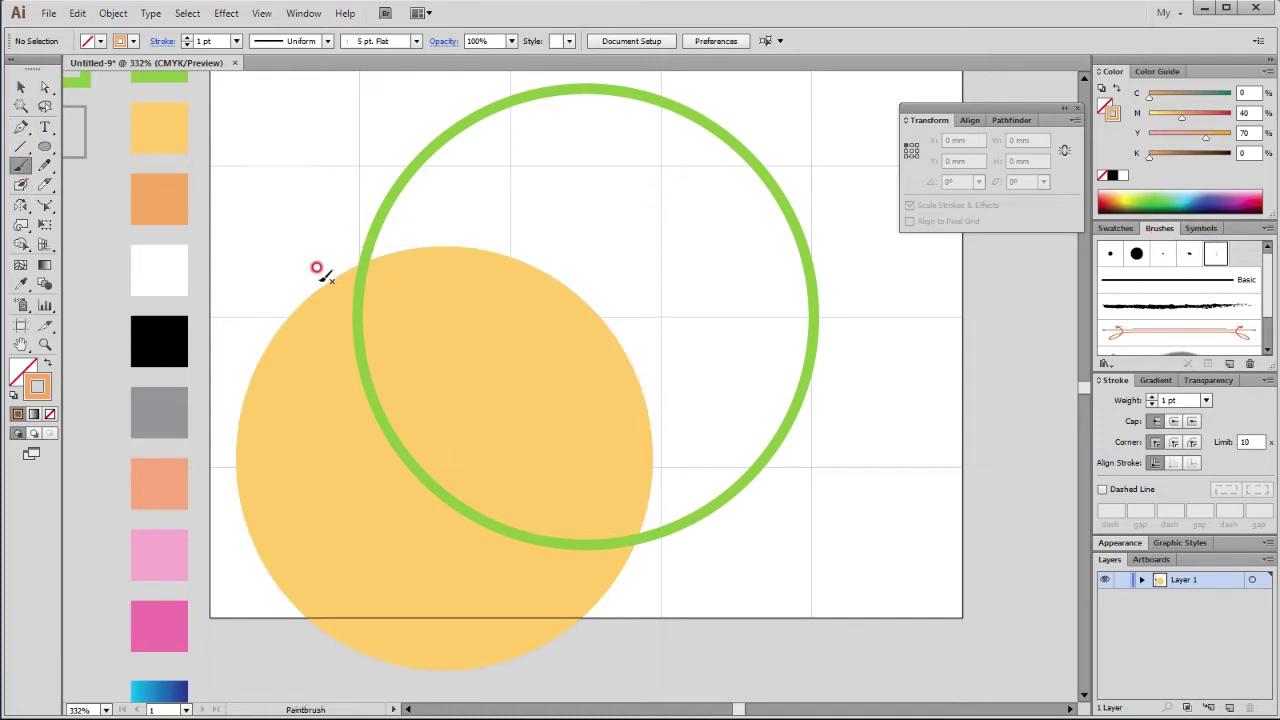
{"action": "mouse_move", "coordinate": [305, 287]}
{"action": "left_mouse_down"}
{"action": "mouse_move", "coordinate": [519, 253]}
{"action": "mouse_move", "coordinate": [639, 384]}
{"action": "mouse_move", "coordinate": [617, 589]}
{"action": "left_mouse_up"}
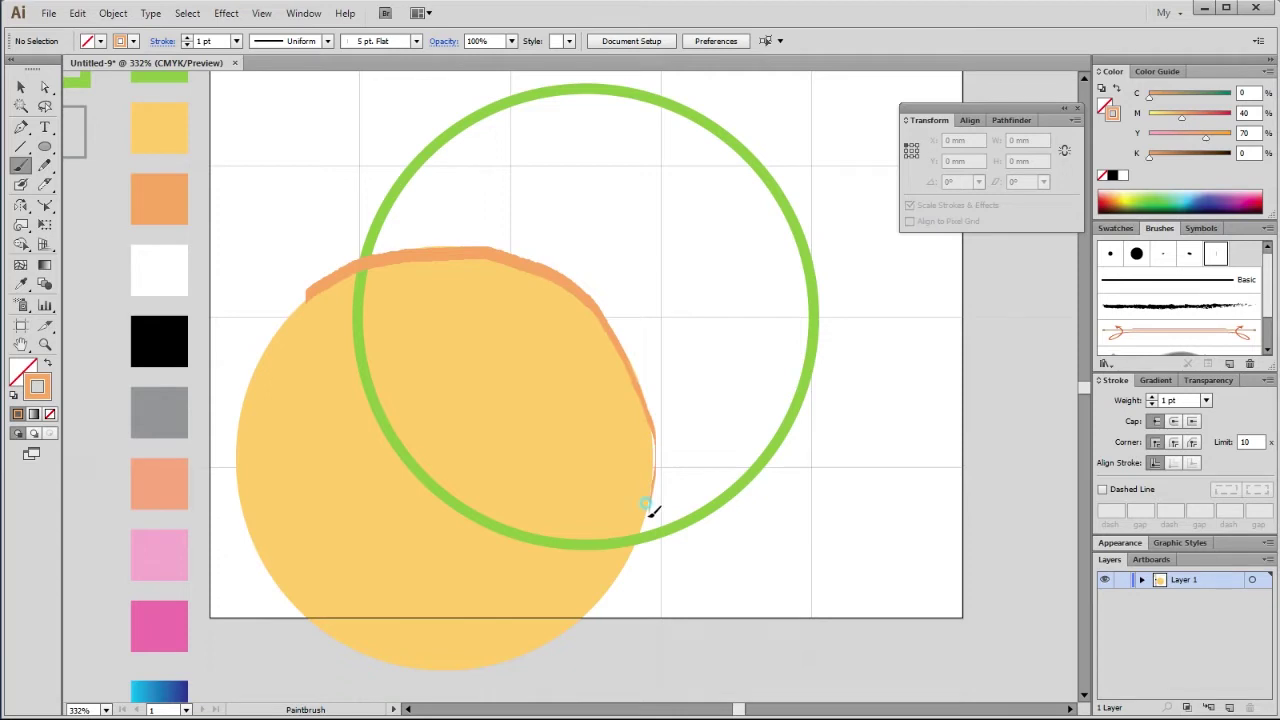
{"action": "left_click", "coordinate": [44, 87]}
{"action": "left_click_drag", "start_coordinate": [614, 581], "coordinate": [606, 590]}
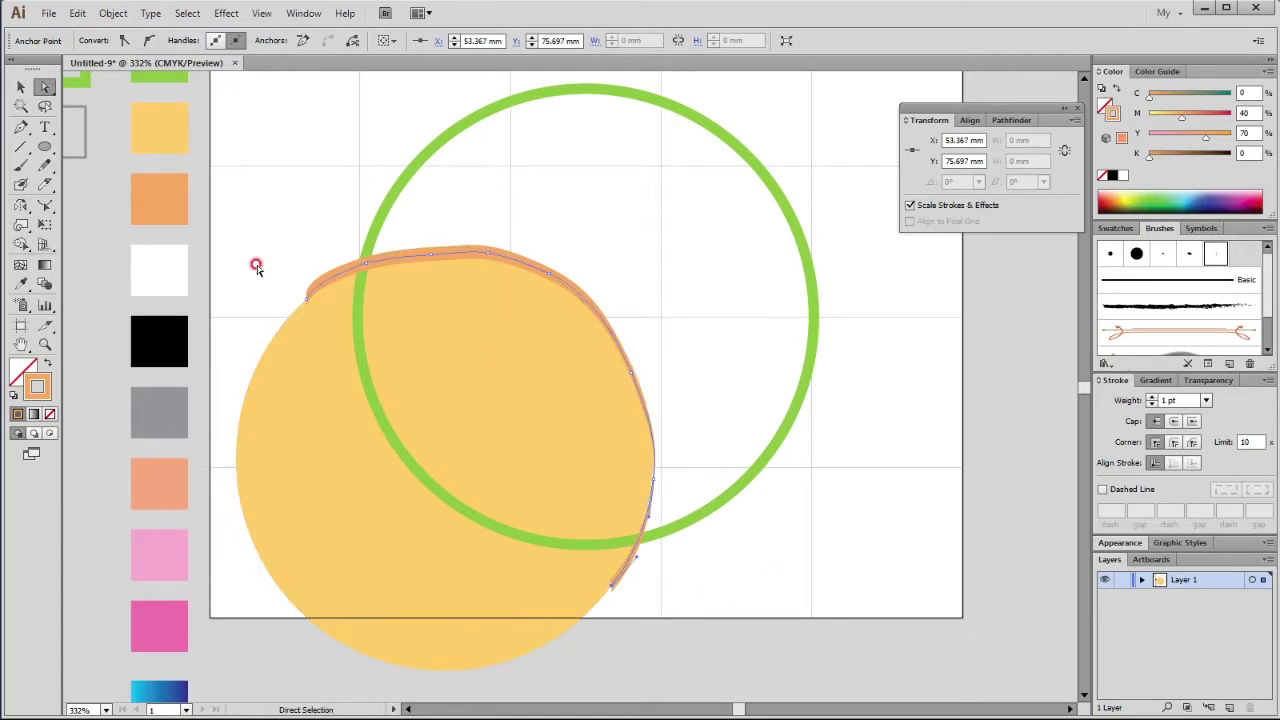
{"action": "left_click", "coordinate": [22, 88]}
Step: Alt-drag copies of the orange stroke progressively down-left
{"action": "left_click", "coordinate": [274, 163]}
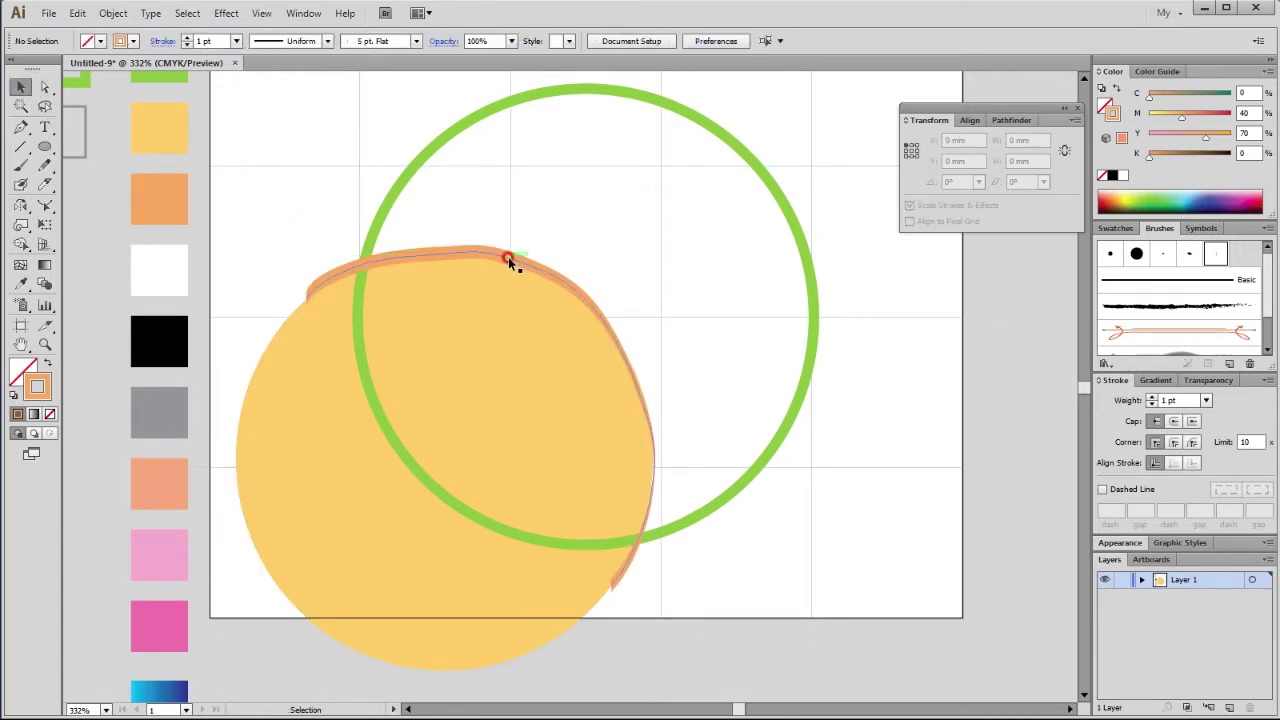
{"action": "left_click", "coordinate": [516, 262]}
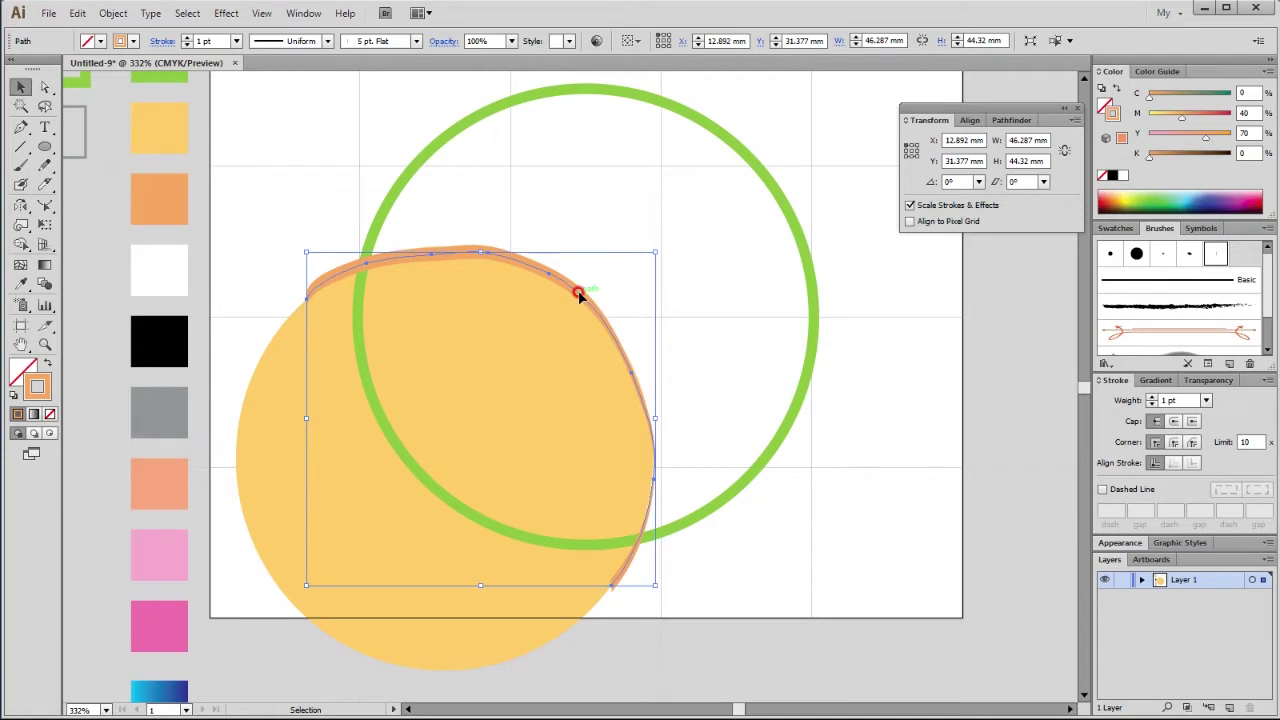
{"action": "left_click_drag", "start_coordinate": [578, 295], "coordinate": [540, 374]}
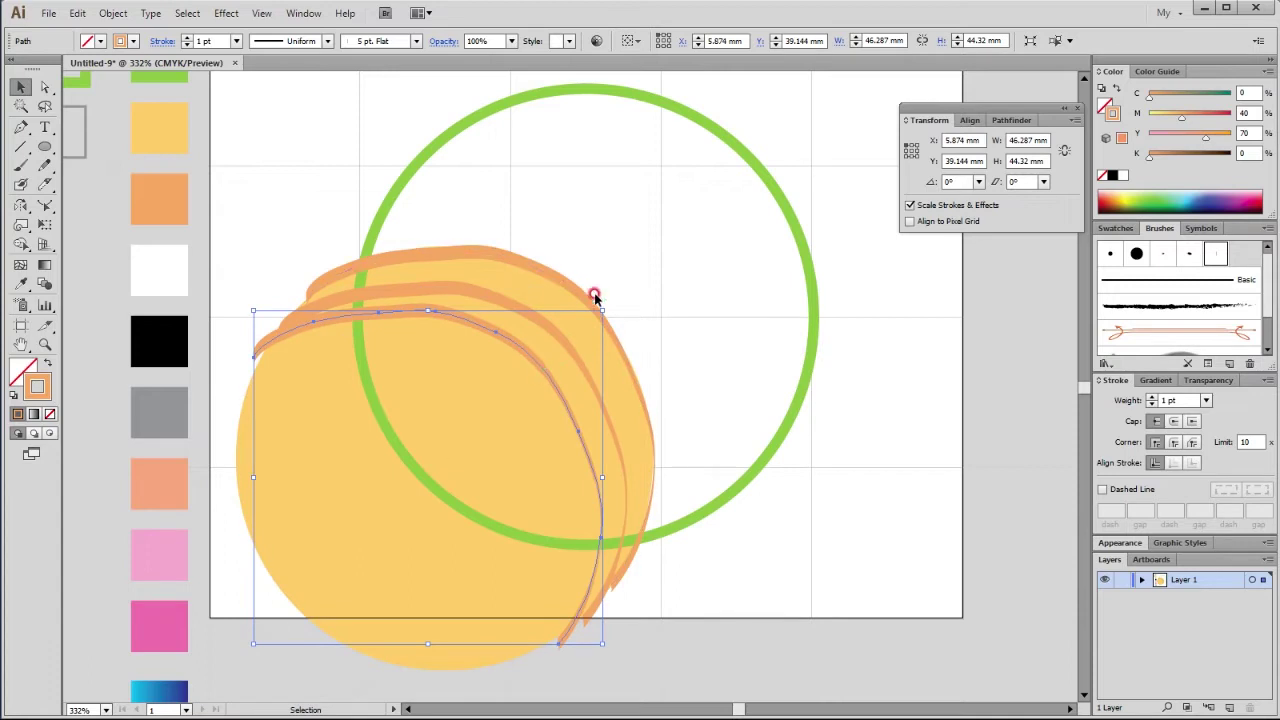
{"action": "left_click_drag", "start_coordinate": [534, 363], "coordinate": [477, 471]}
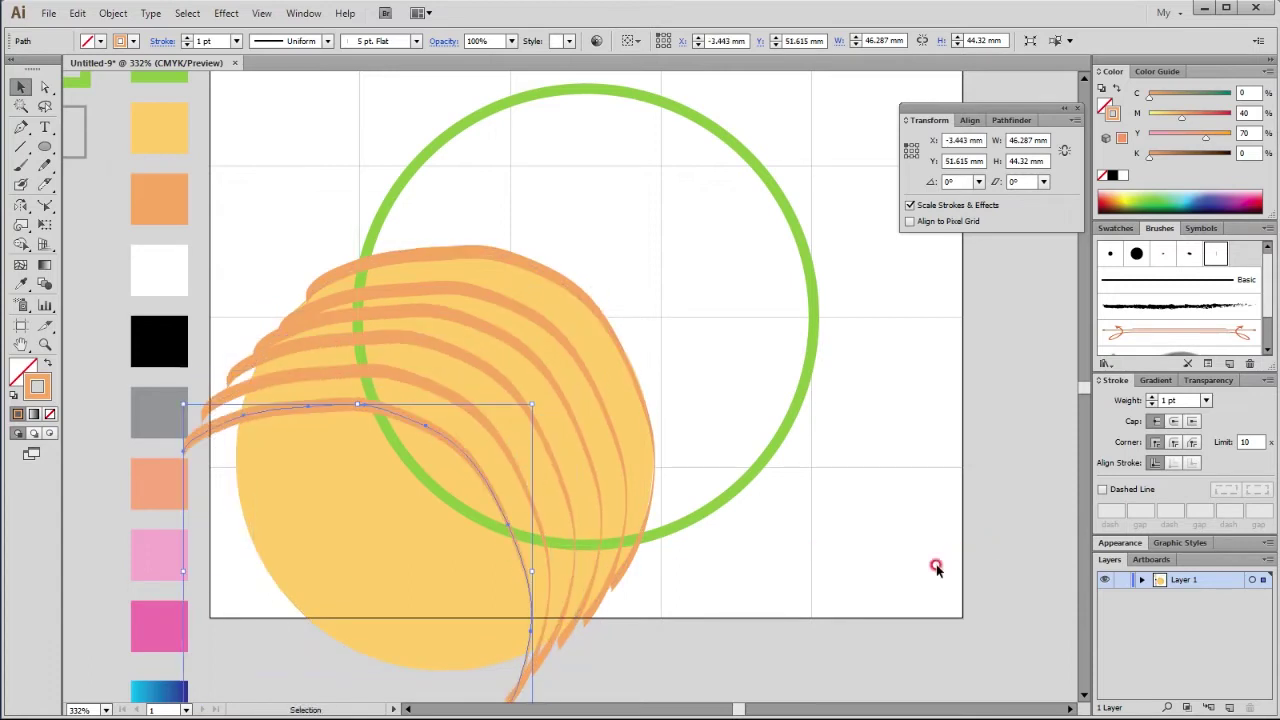
{"action": "left_click", "coordinate": [874, 581]}
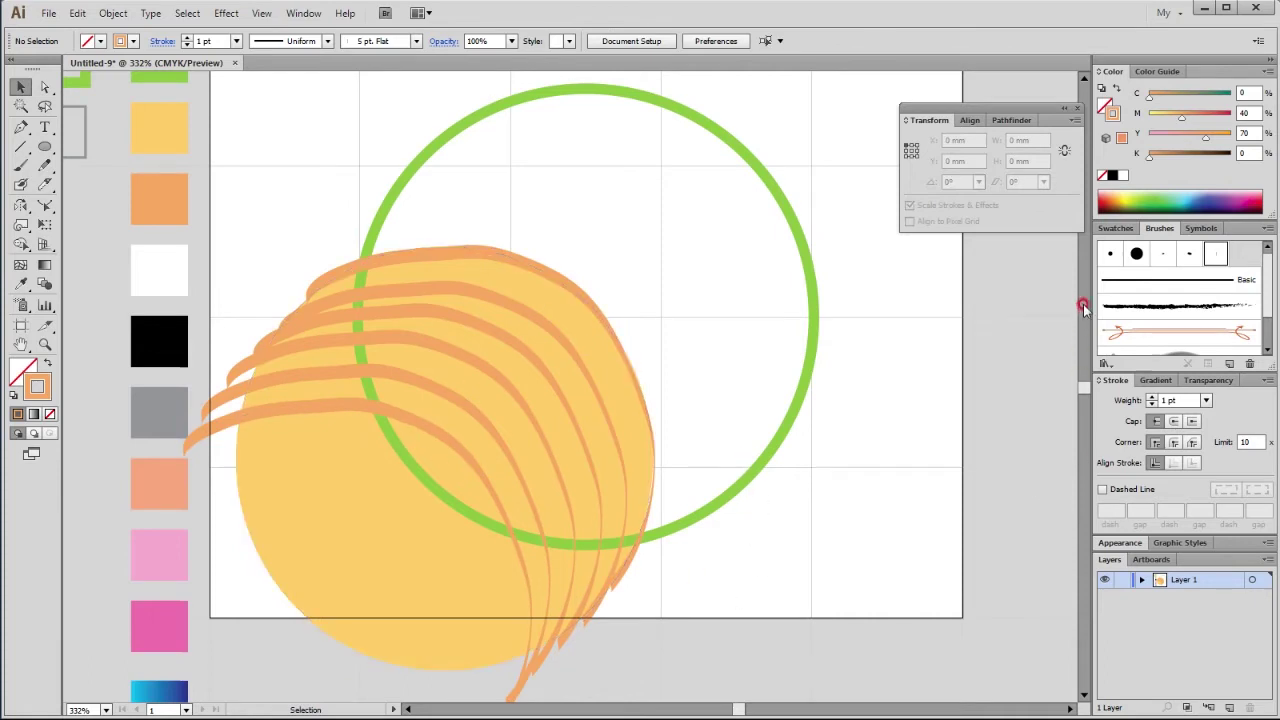
Step: Load the Artistic_Calligraphic library and give one orange stroke the 10 pt Flat brush at 0.5 pt
{"action": "left_click", "coordinate": [1106, 363]}
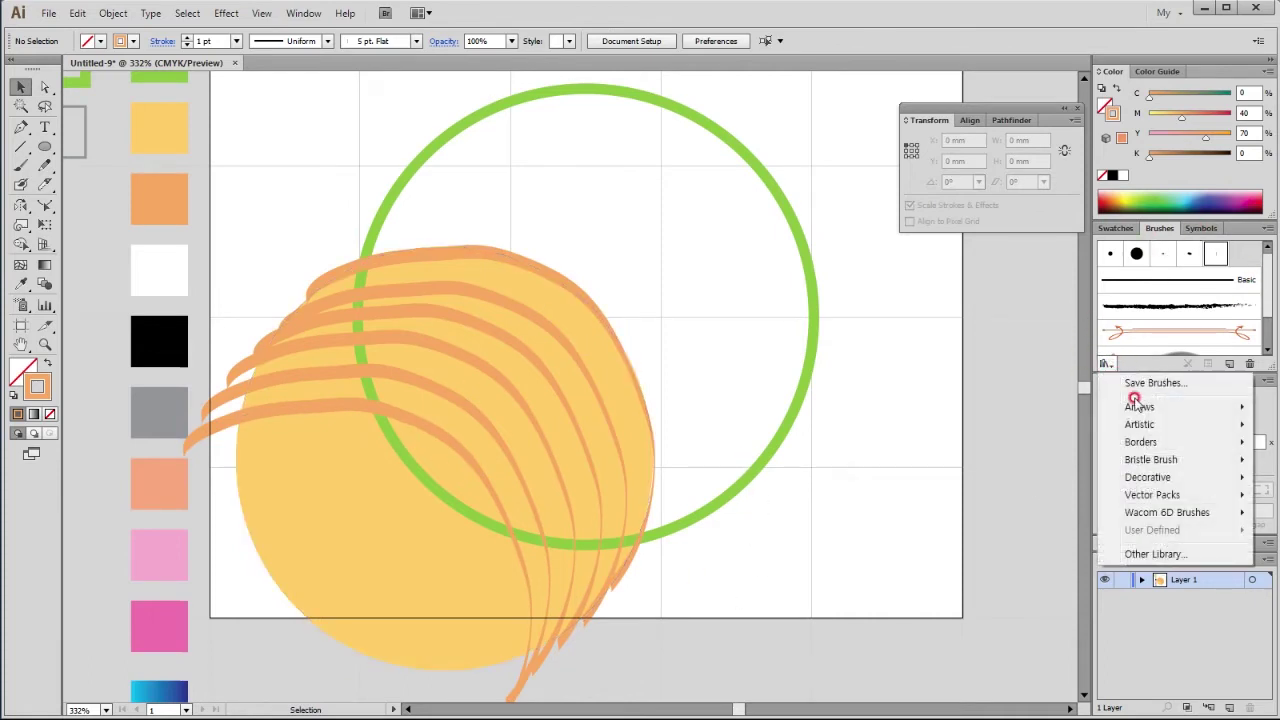
{"action": "mouse_move", "coordinate": [1139, 424]}
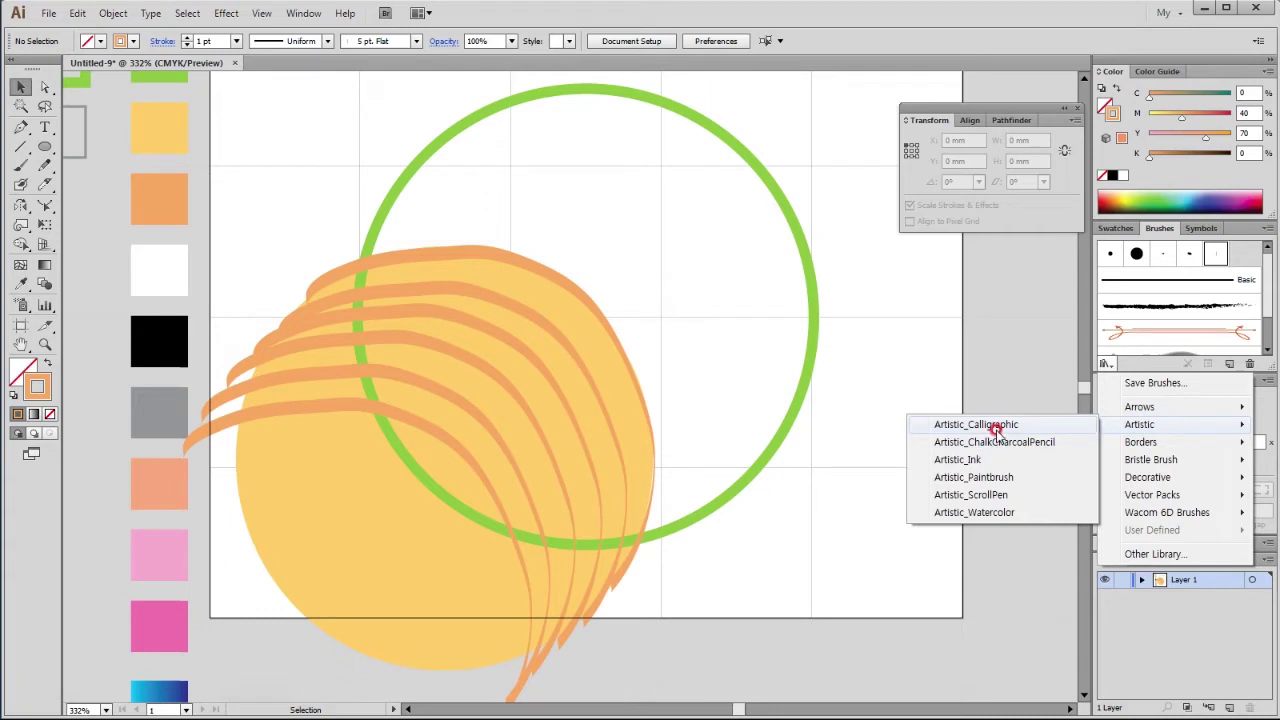
{"action": "left_click", "coordinate": [968, 426]}
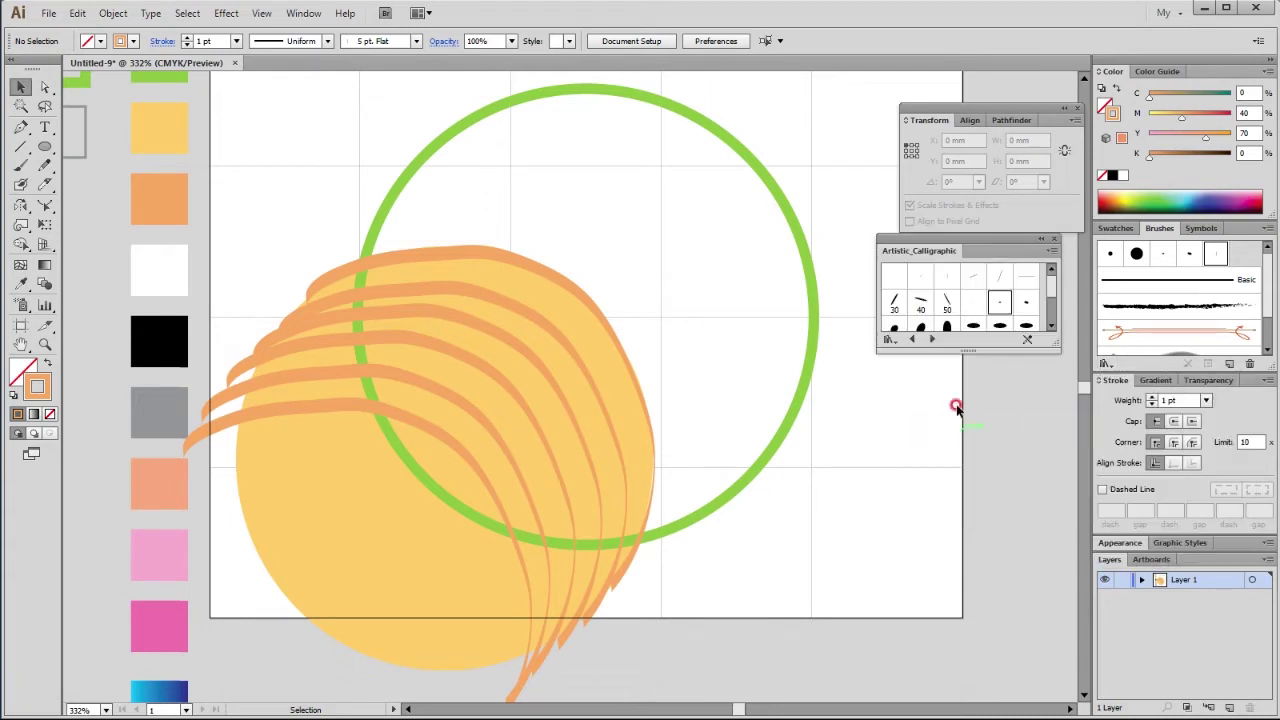
{"action": "left_click_drag", "start_coordinate": [978, 358], "coordinate": [978, 448]}
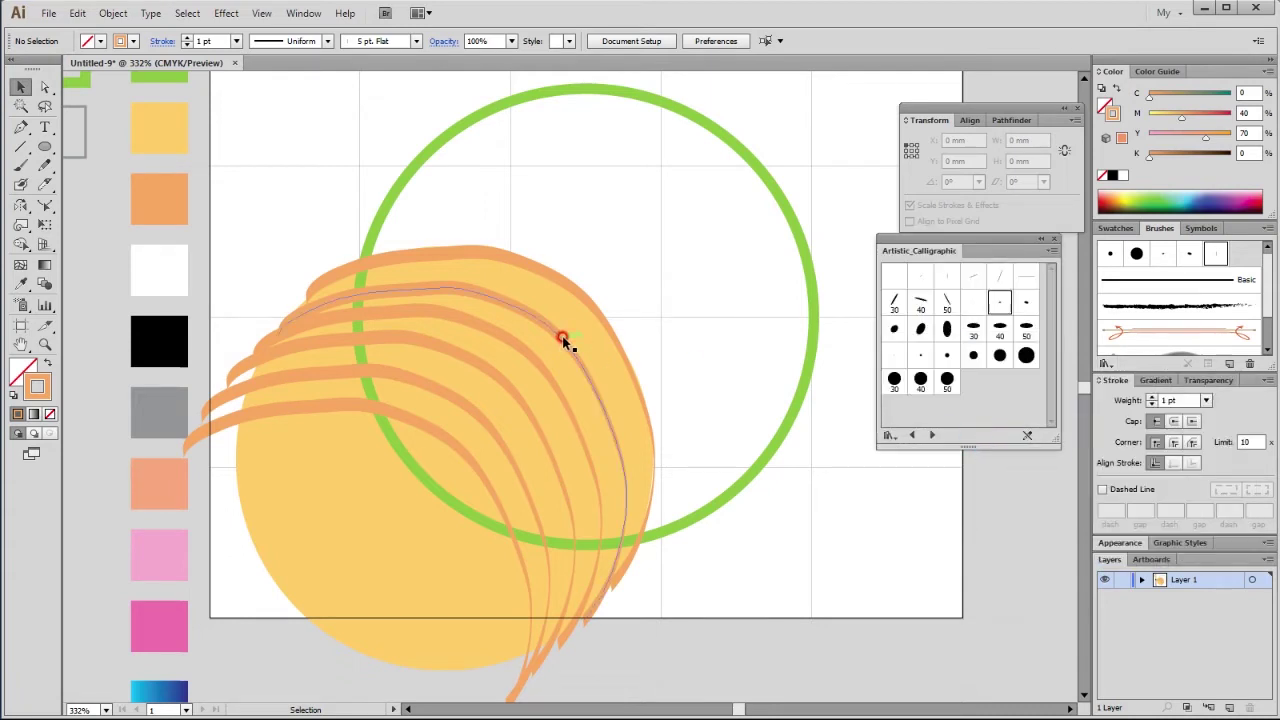
{"action": "left_click", "coordinate": [562, 335]}
{"action": "left_click", "coordinate": [1000, 272]}
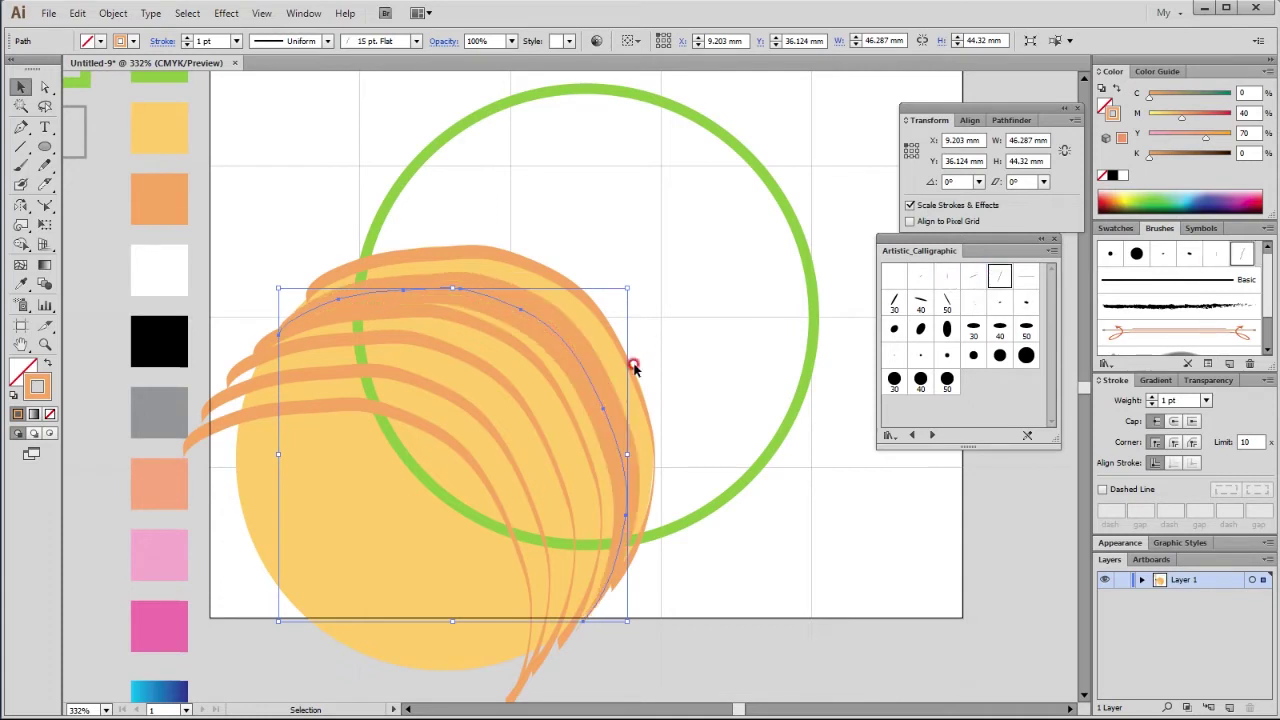
{"action": "left_click", "coordinate": [972, 276]}
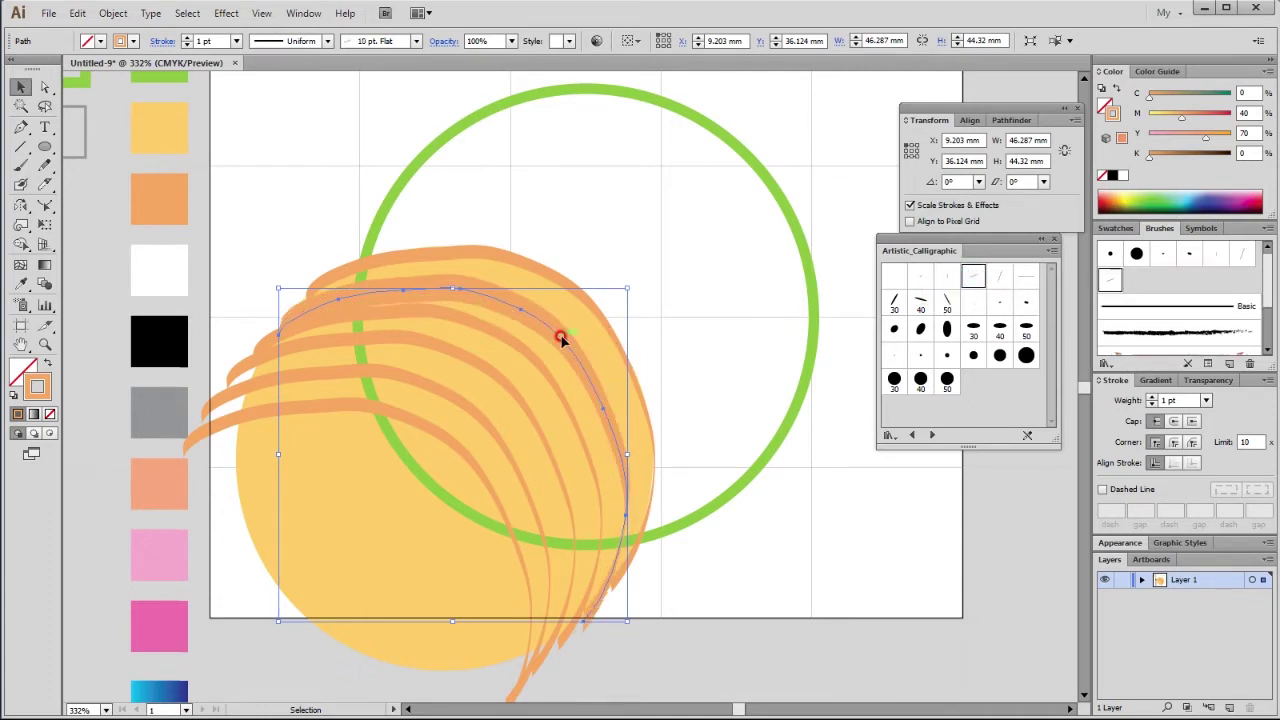
{"action": "left_click", "coordinate": [1207, 400]}
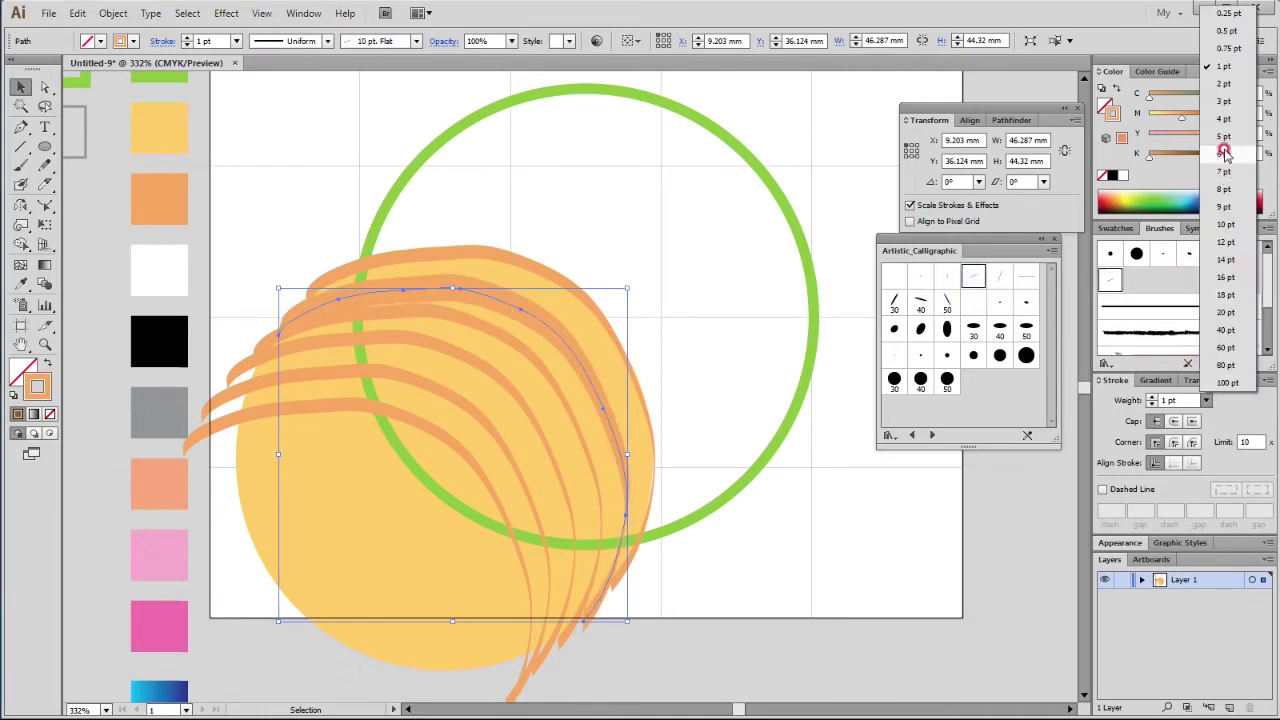
{"action": "left_click", "coordinate": [1228, 31]}
Step: Give another orange stroke the 40 pt Flat brush at 0.15 pt weight
{"action": "left_click", "coordinate": [537, 369]}
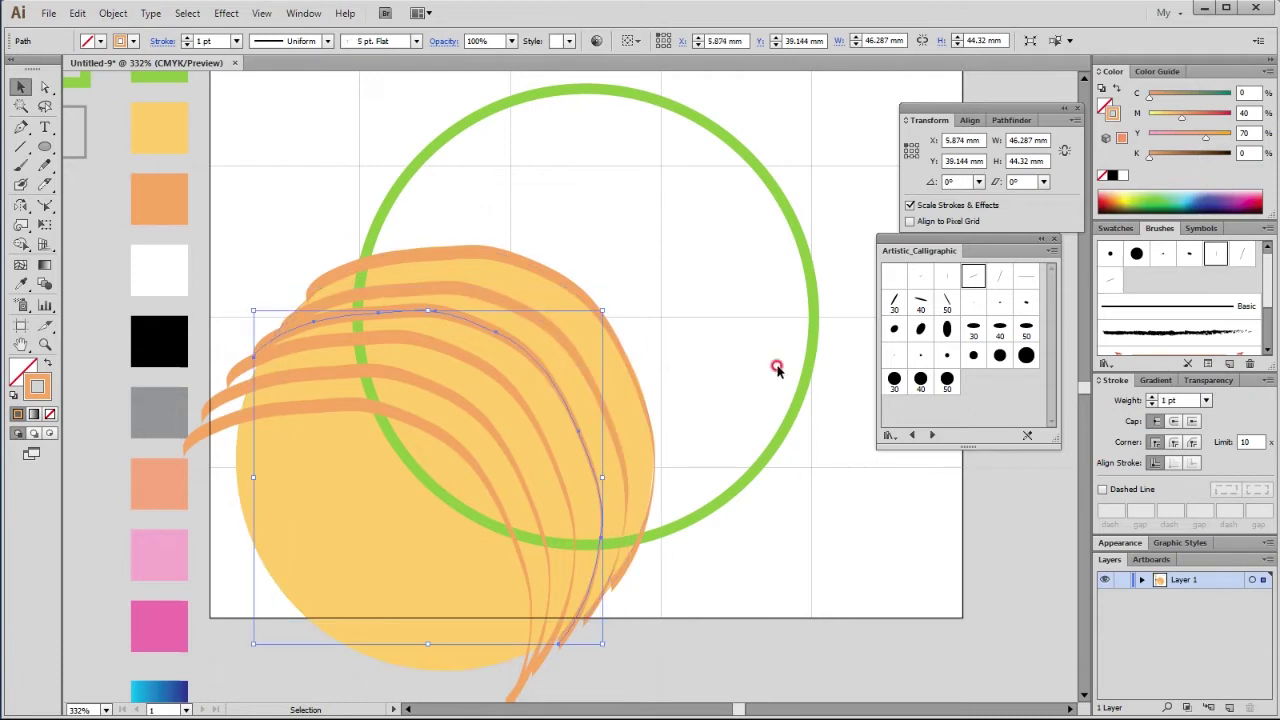
{"action": "left_click", "coordinate": [1026, 276]}
{"action": "left_click", "coordinate": [946, 276]}
{"action": "left_click", "coordinate": [891, 302]}
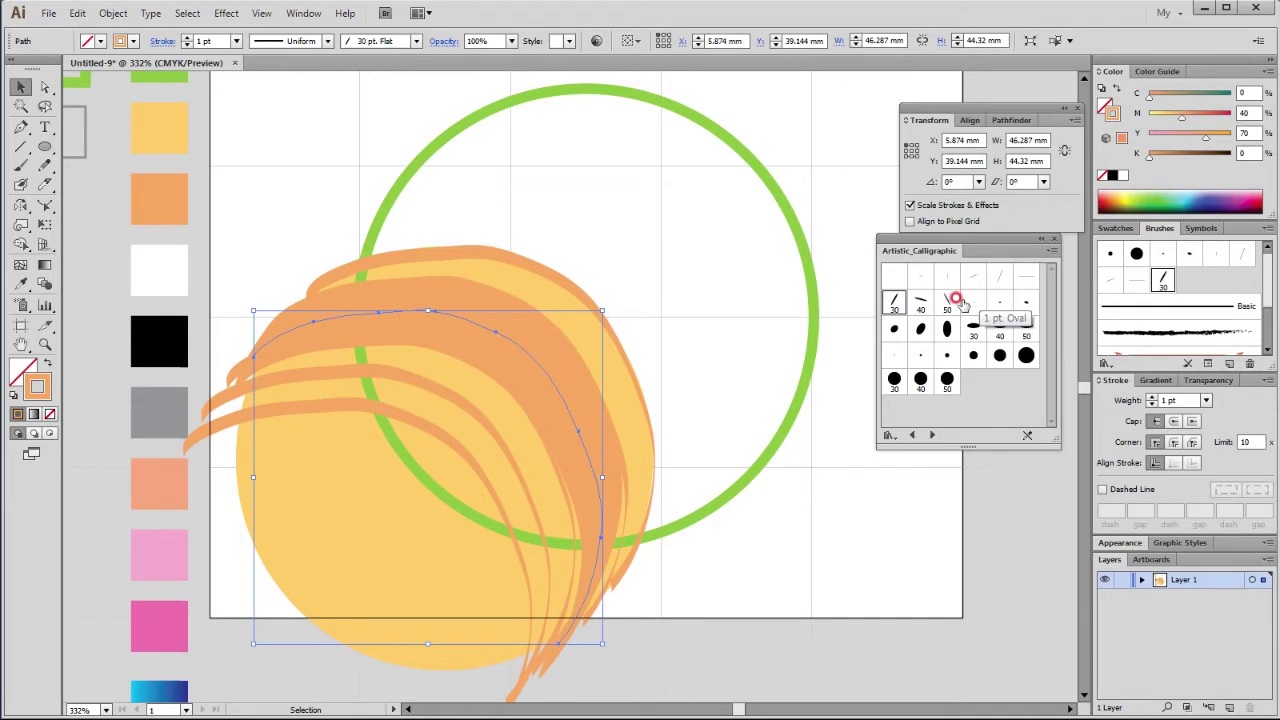
{"action": "left_click", "coordinate": [920, 302]}
{"action": "left_click", "coordinate": [1205, 400]}
{"action": "left_click", "coordinate": [1220, 22]}
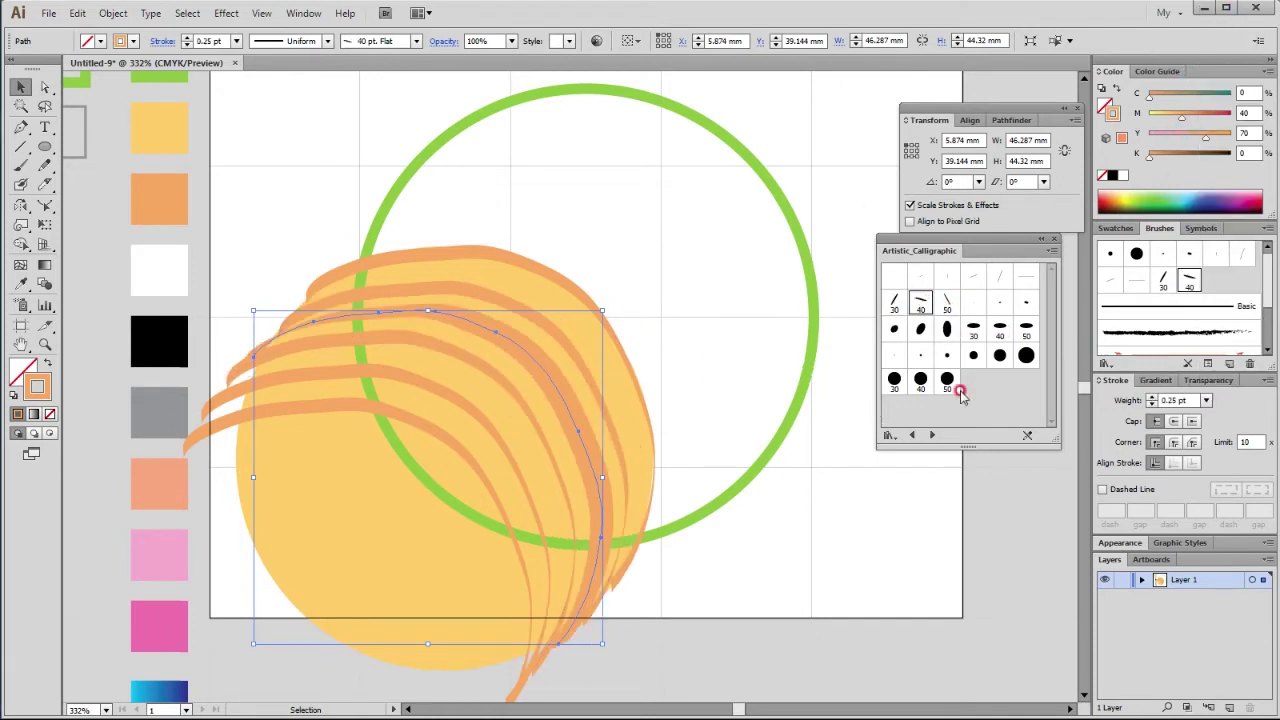
{"action": "left_click", "coordinate": [1180, 400]}
{"action": "type", "text": "0.15"}
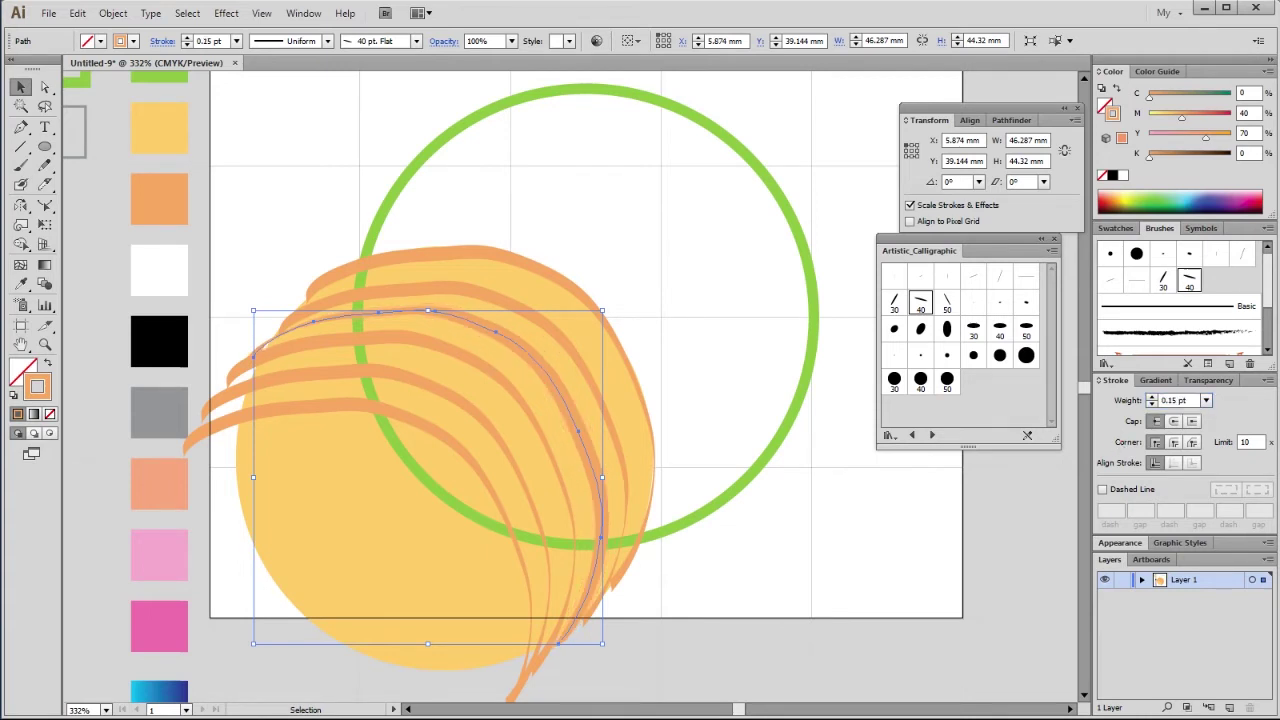
Step: Give the next orange stroke the 15 pt Flat brush at 0.5 pt weight
{"action": "left_click", "coordinate": [922, 333]}
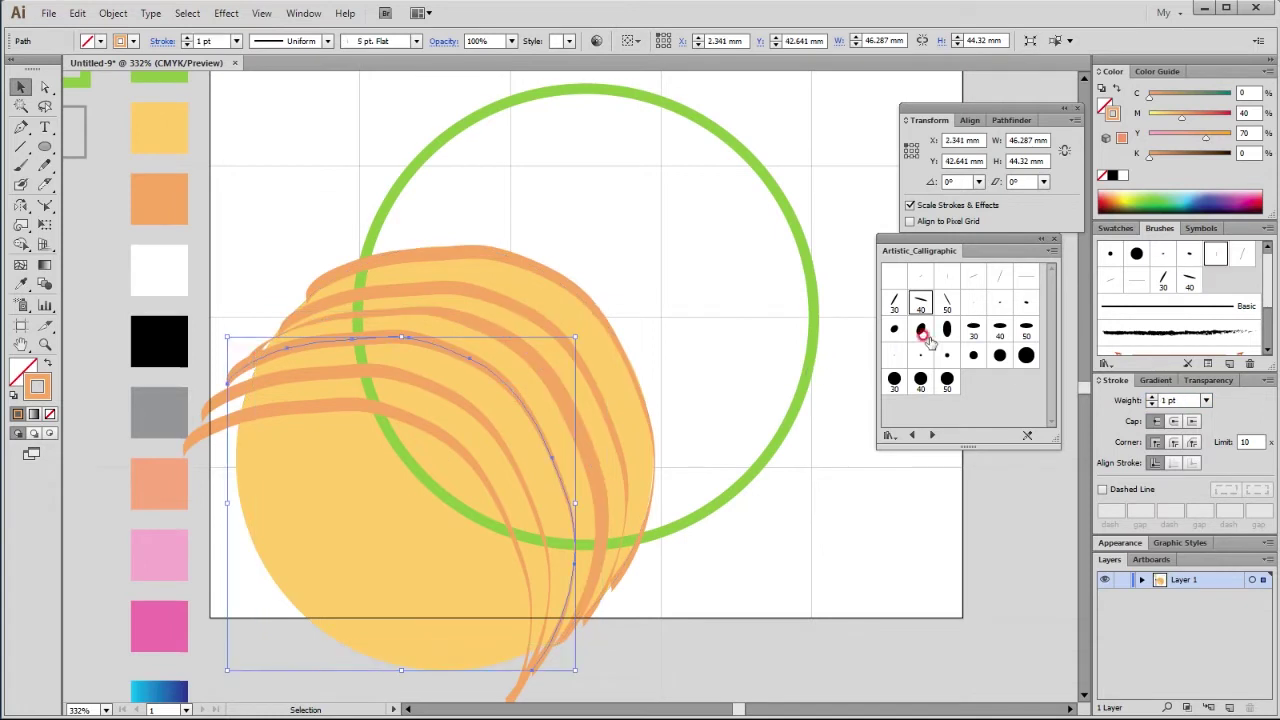
{"action": "left_click", "coordinate": [947, 276]}
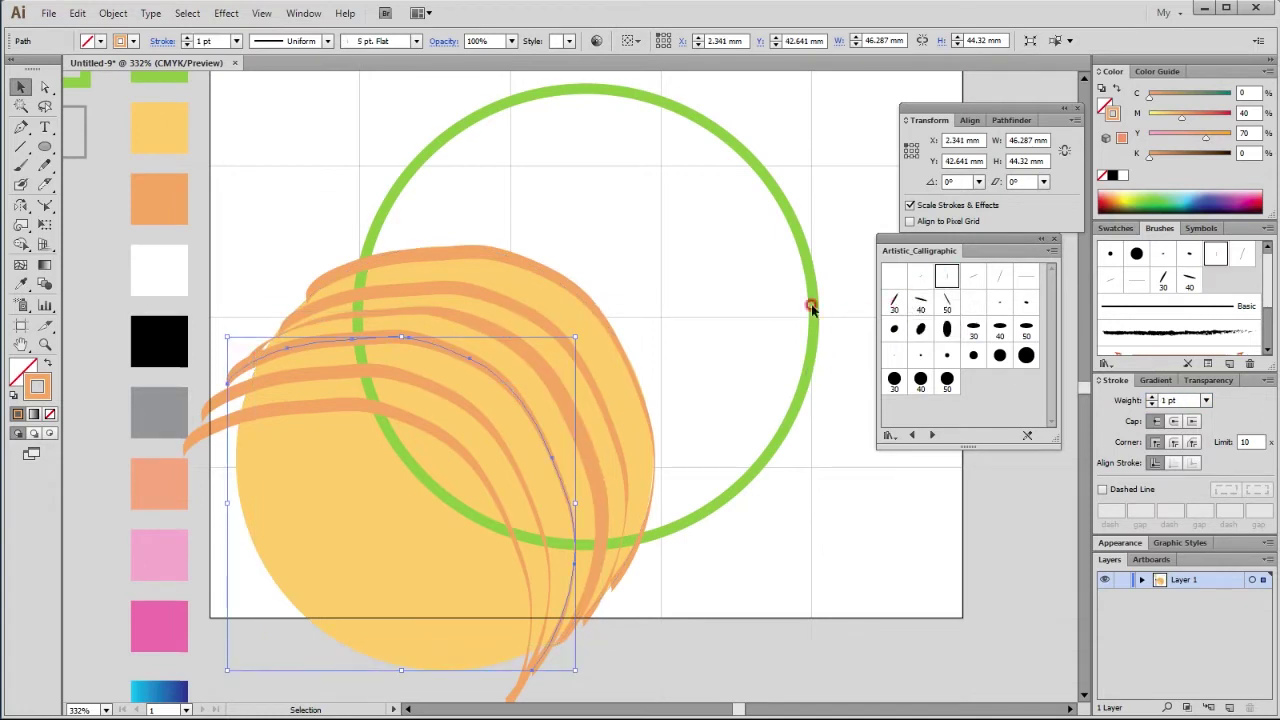
{"action": "left_click", "coordinate": [999, 276]}
{"action": "left_click", "coordinate": [1203, 401]}
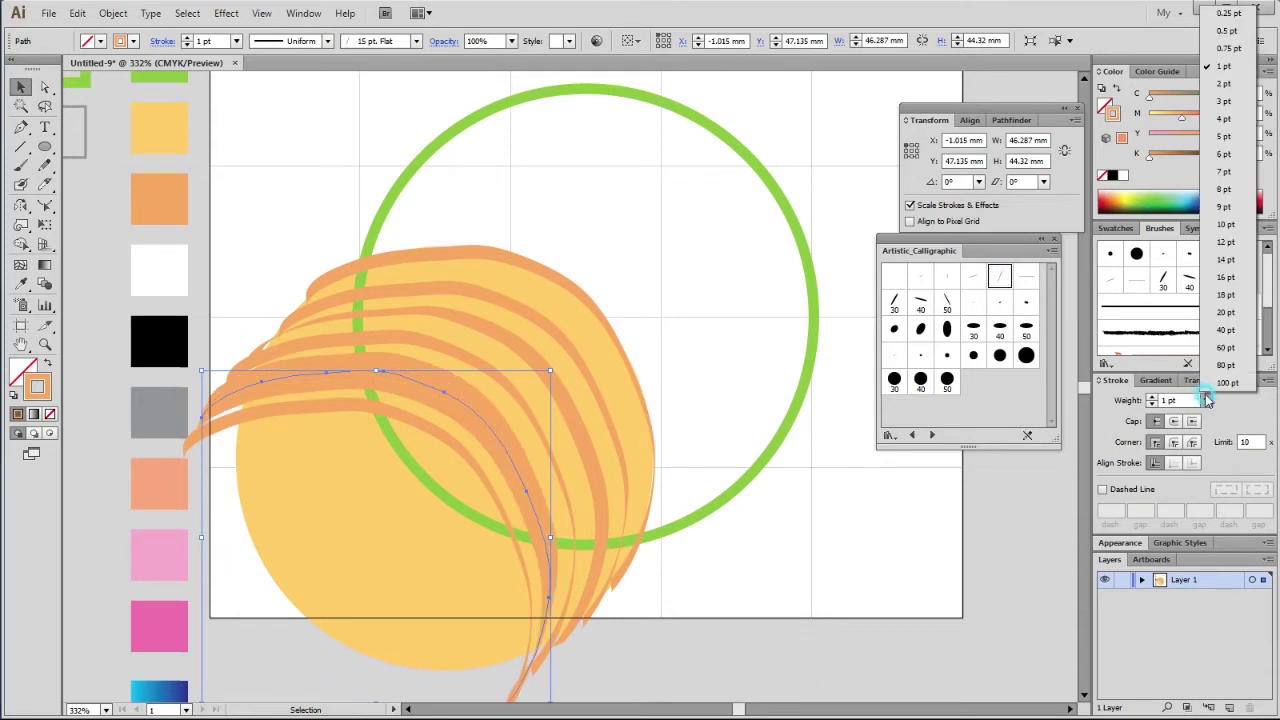
{"action": "left_click", "coordinate": [1220, 35]}
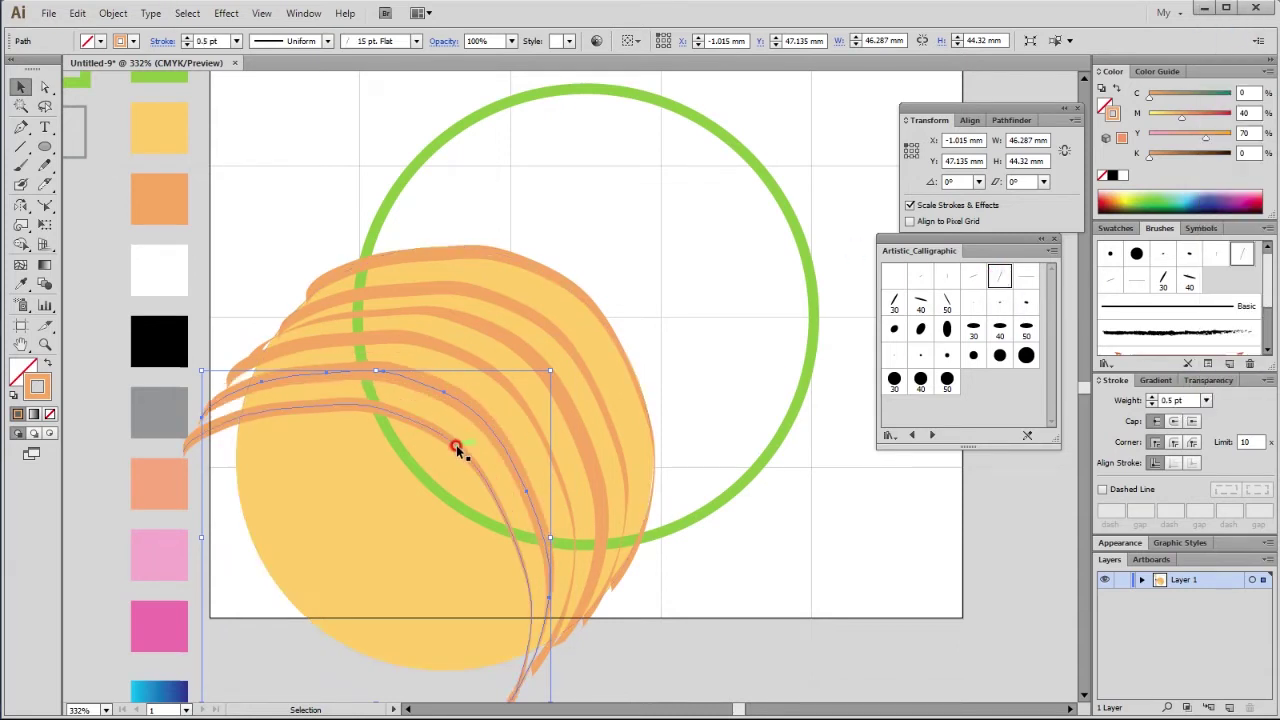
{"action": "left_click", "coordinate": [779, 604]}
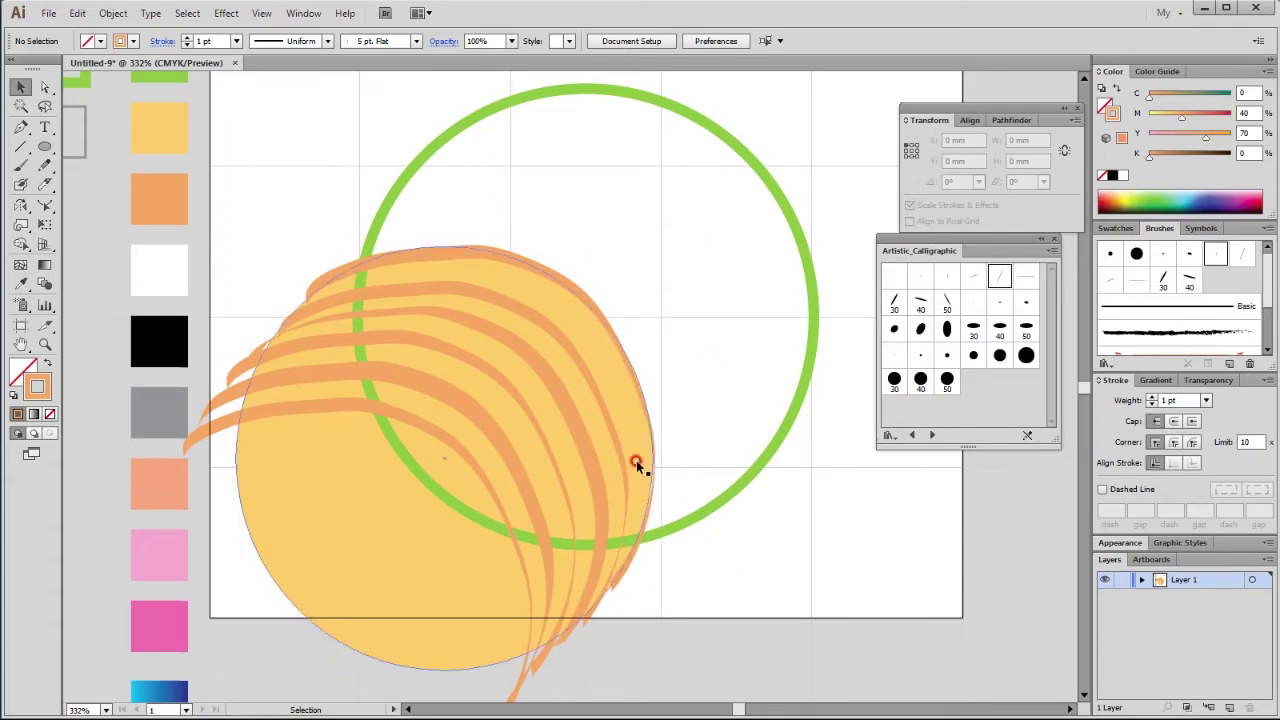
{"action": "scroll", "coordinate": [603, 419], "scroll_direction": "down", "scroll_amount": 2}
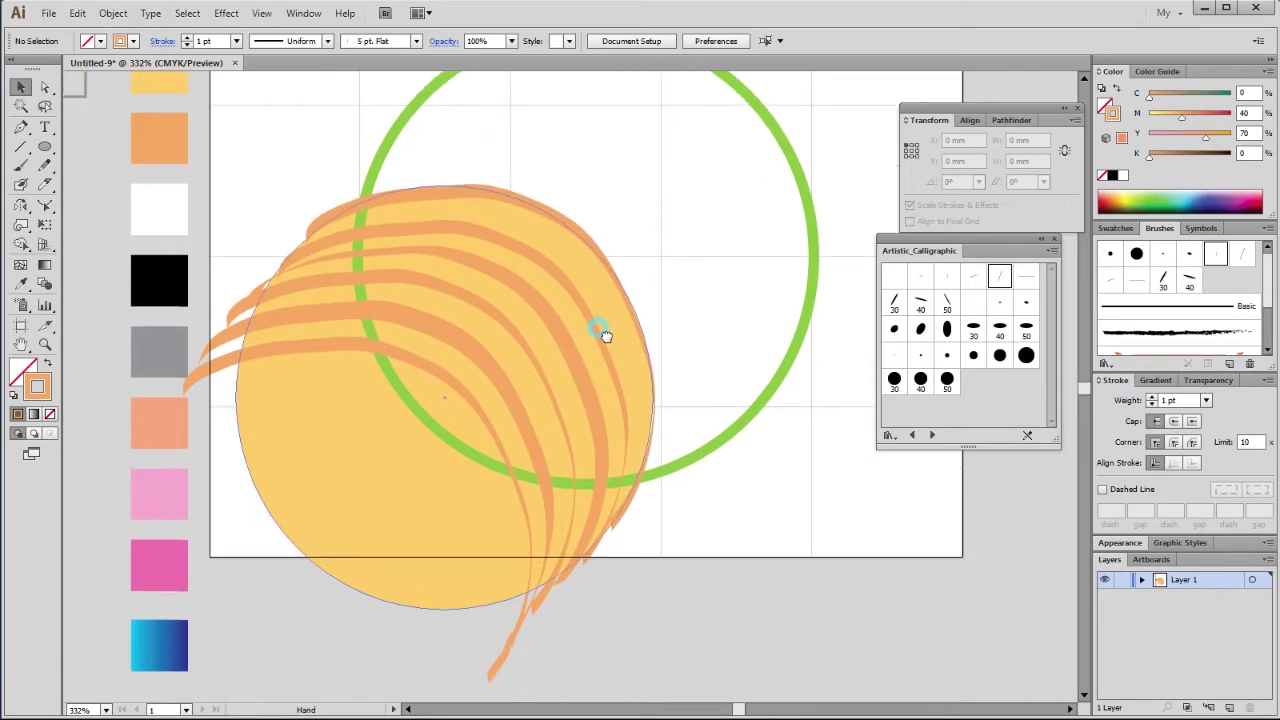
Step: Select the yellow circle with its orange strands and place the Reflect origin on the green circle's top
{"action": "left_click_drag", "start_coordinate": [671, 514], "coordinate": [434, 623]}
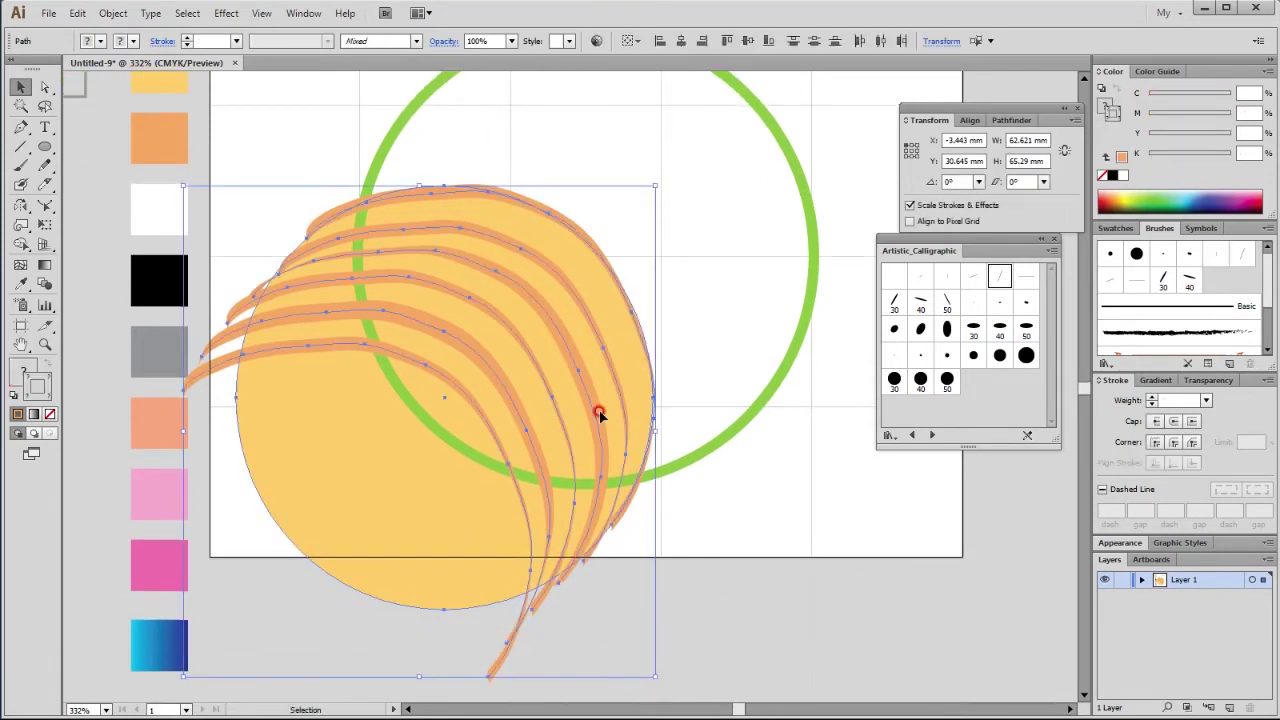
{"action": "scroll", "coordinate": [559, 277], "scroll_direction": "up", "scroll_amount": 2}
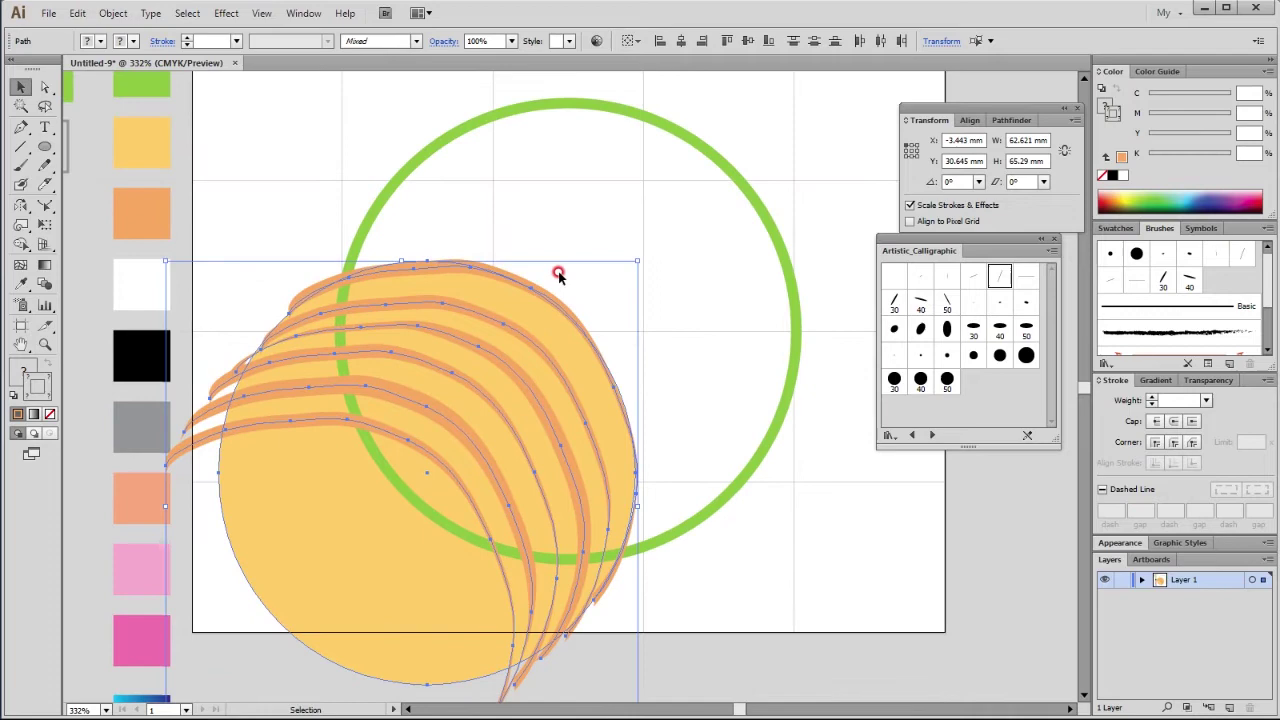
{"action": "key", "text": "o"}
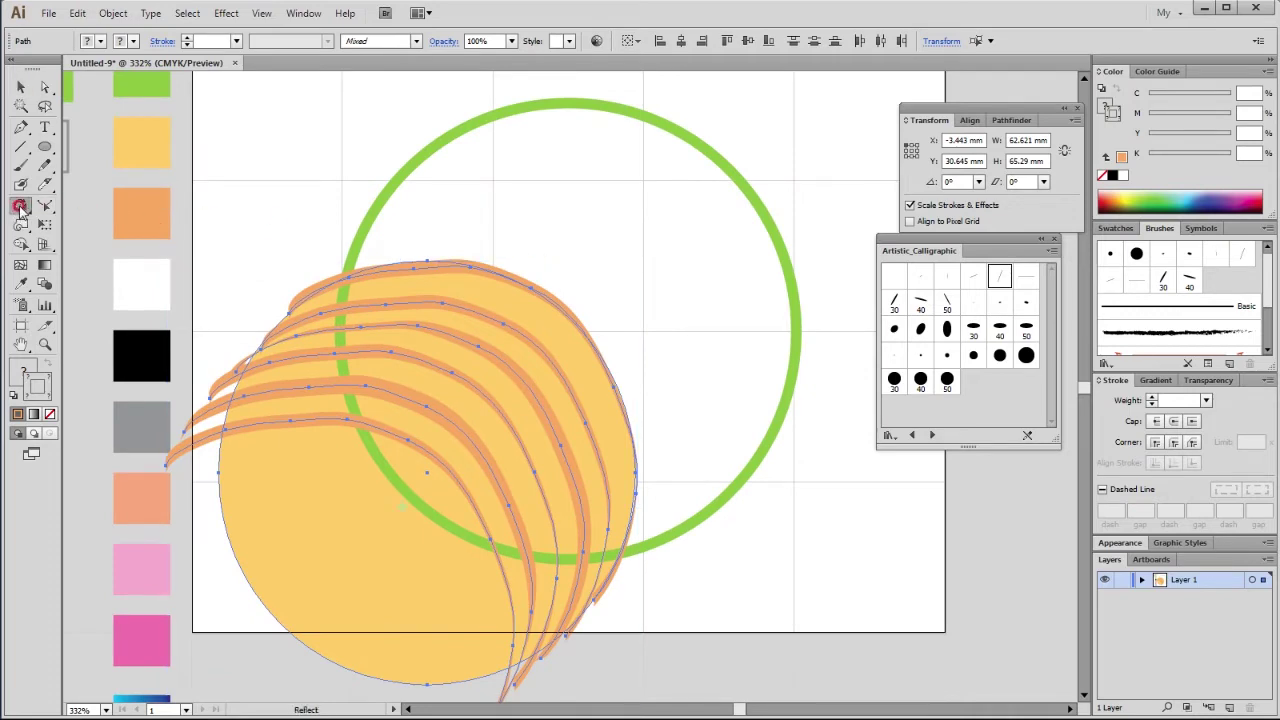
{"action": "left_click", "coordinate": [570, 107]}
{"action": "left_click_drag", "start_coordinate": [575, 117], "coordinate": [570, 101]}
Step: Alt-click the green circle's top point and make a Vertical reflected copy
{"action": "key", "text": "alt"}
{"action": "left_click", "coordinate": [26, 208]}
{"action": "left_click", "coordinate": [568, 104], "text": "alt"}
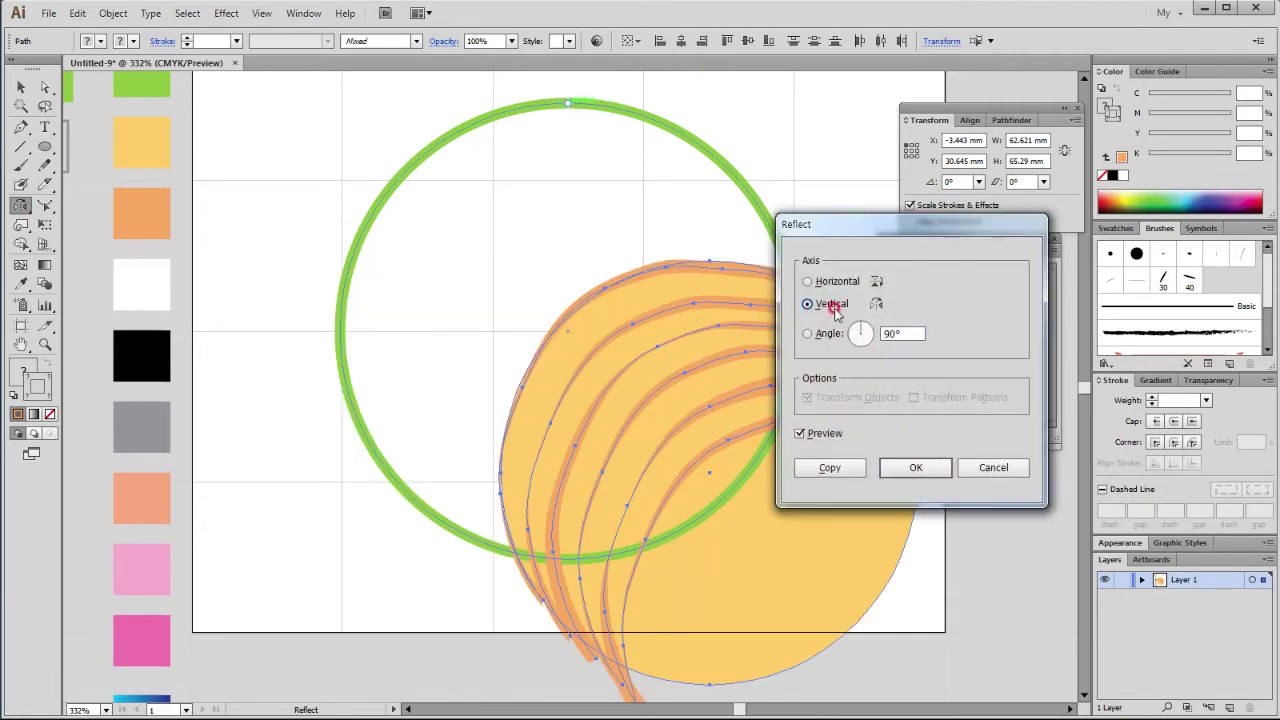
{"action": "left_click", "coordinate": [829, 467]}
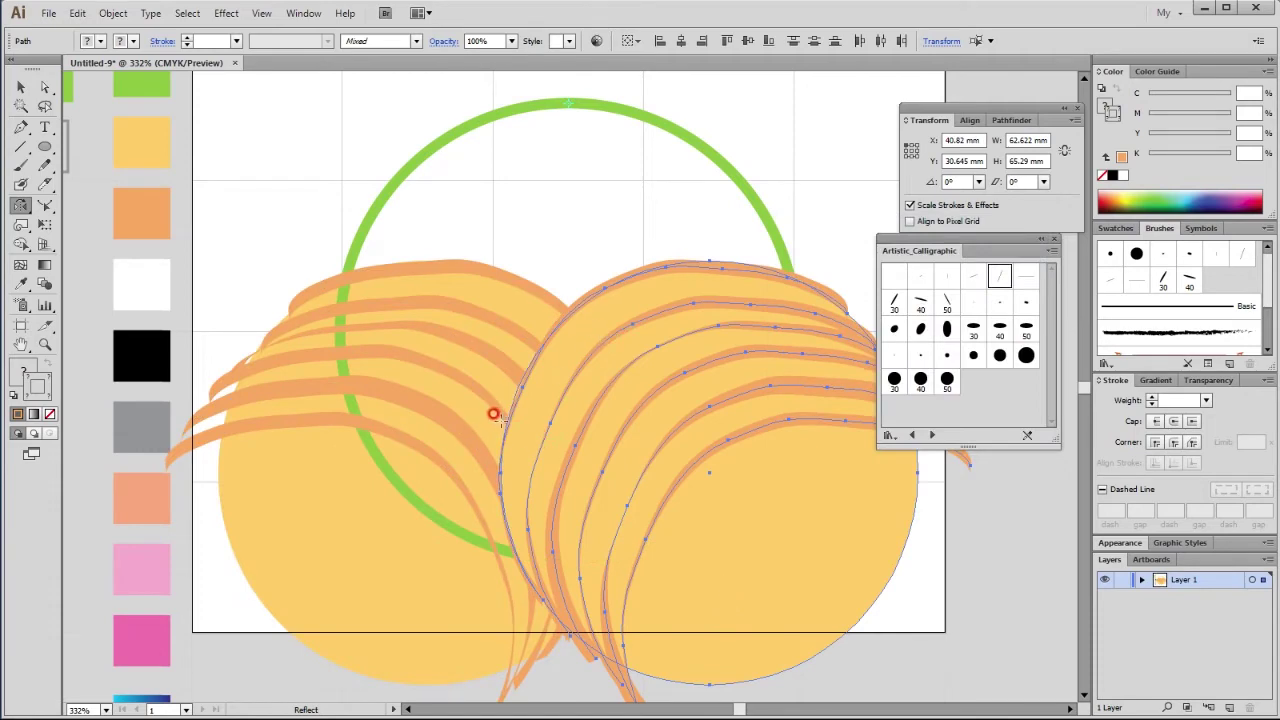
{"action": "key", "text": "v"}
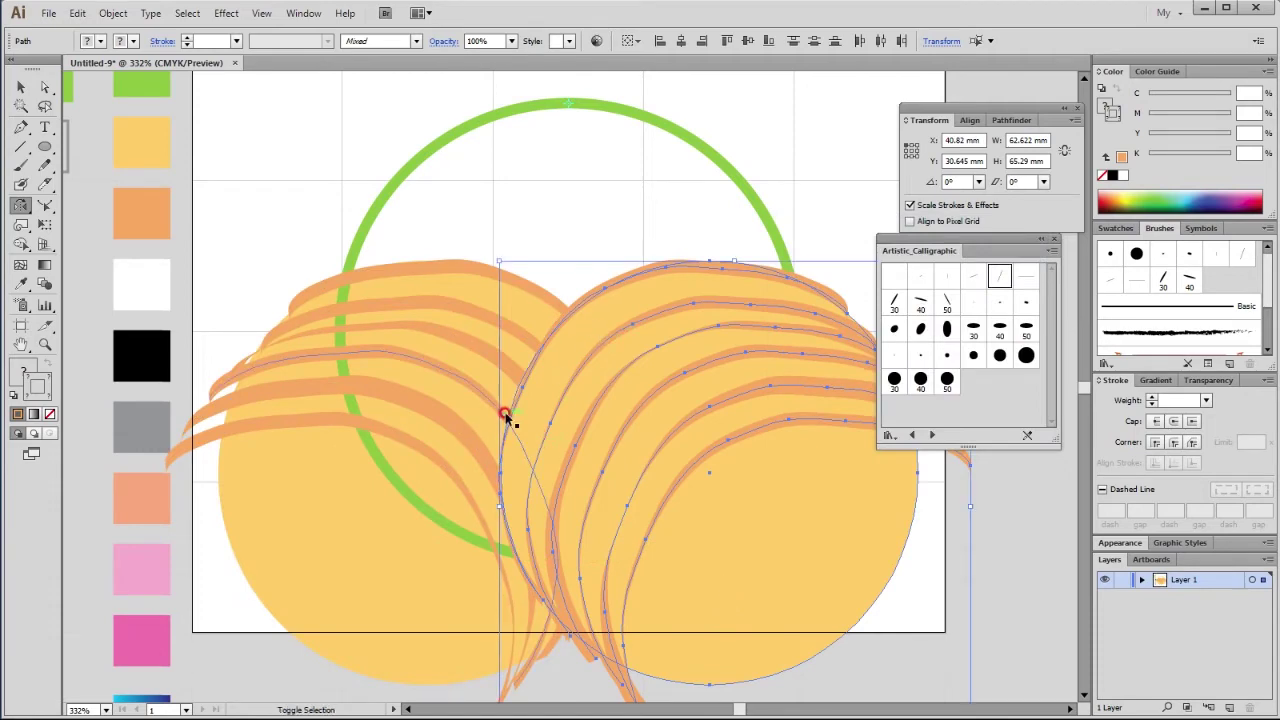
{"action": "left_click_drag", "start_coordinate": [505, 418], "coordinate": [508, 420]}
{"action": "left_click", "coordinate": [20, 87]}
{"action": "left_click", "coordinate": [263, 179]}
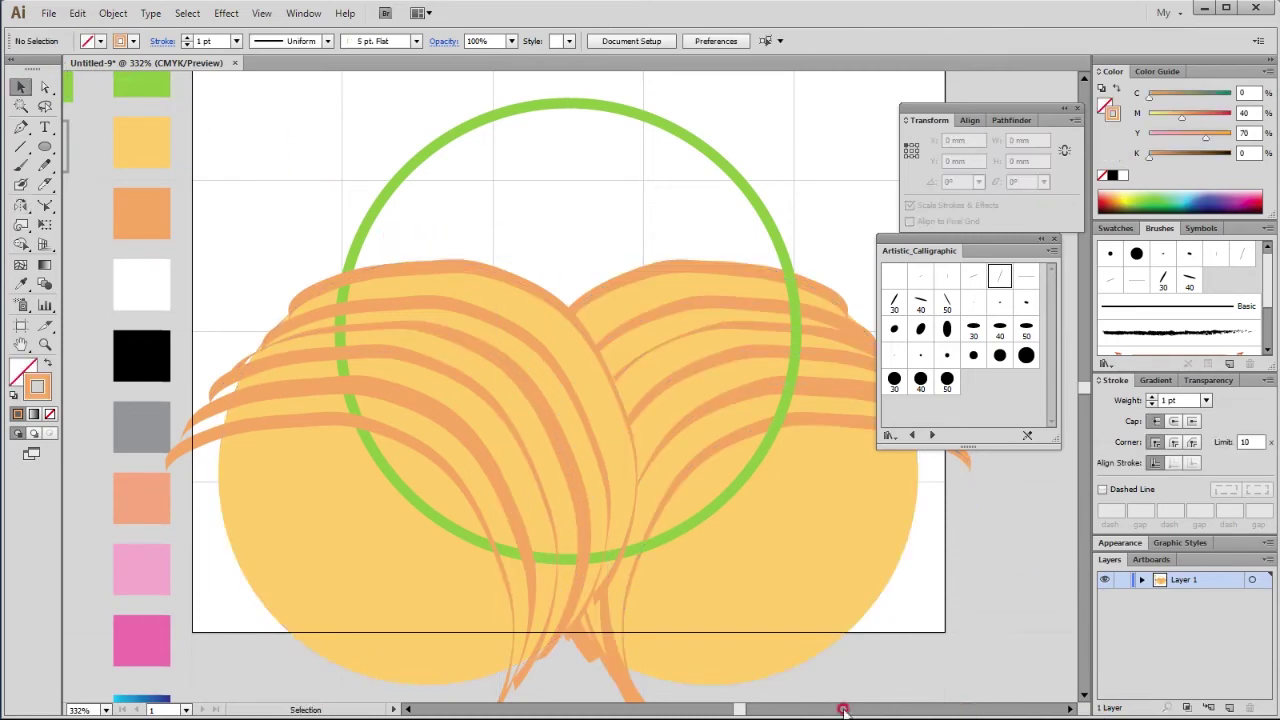
Step: Select the green outlined circle at the centre of the artboard
{"action": "left_click_drag", "start_coordinate": [281, 670], "coordinate": [226, 296]}
{"action": "left_click", "coordinate": [466, 129]}
{"action": "left_click", "coordinate": [470, 126]}
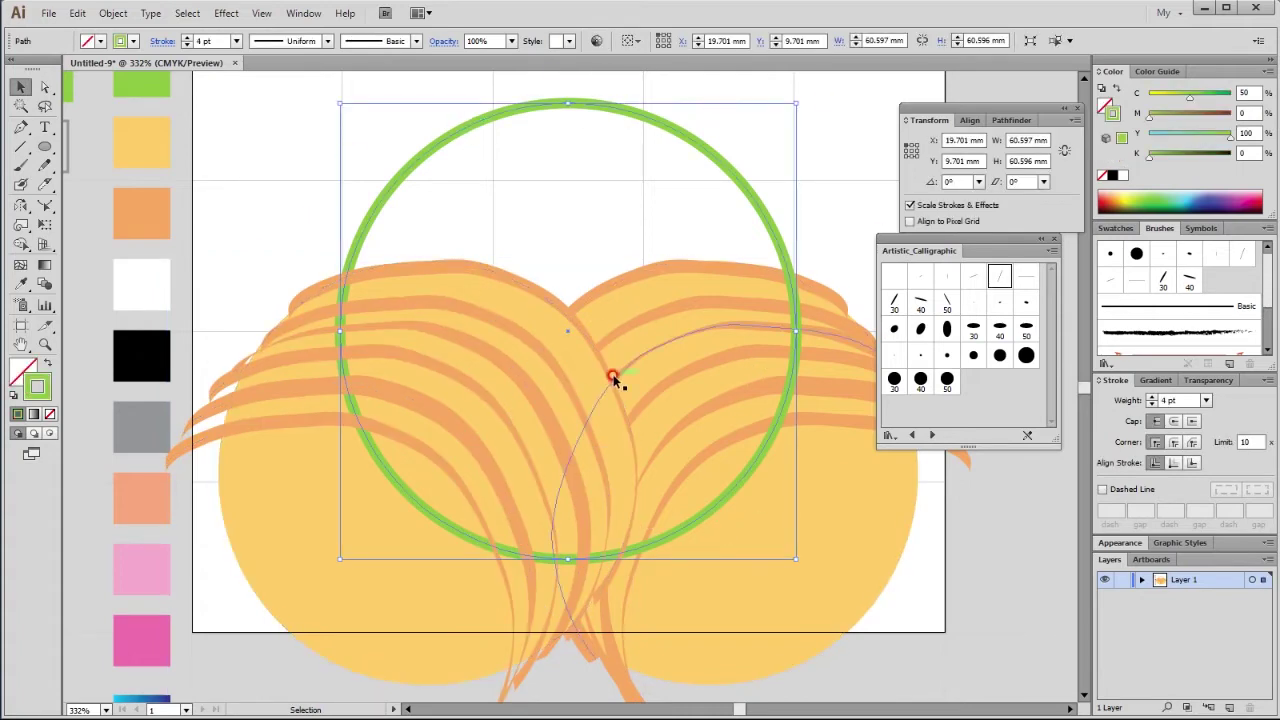
{"action": "key", "text": "ctrl"}
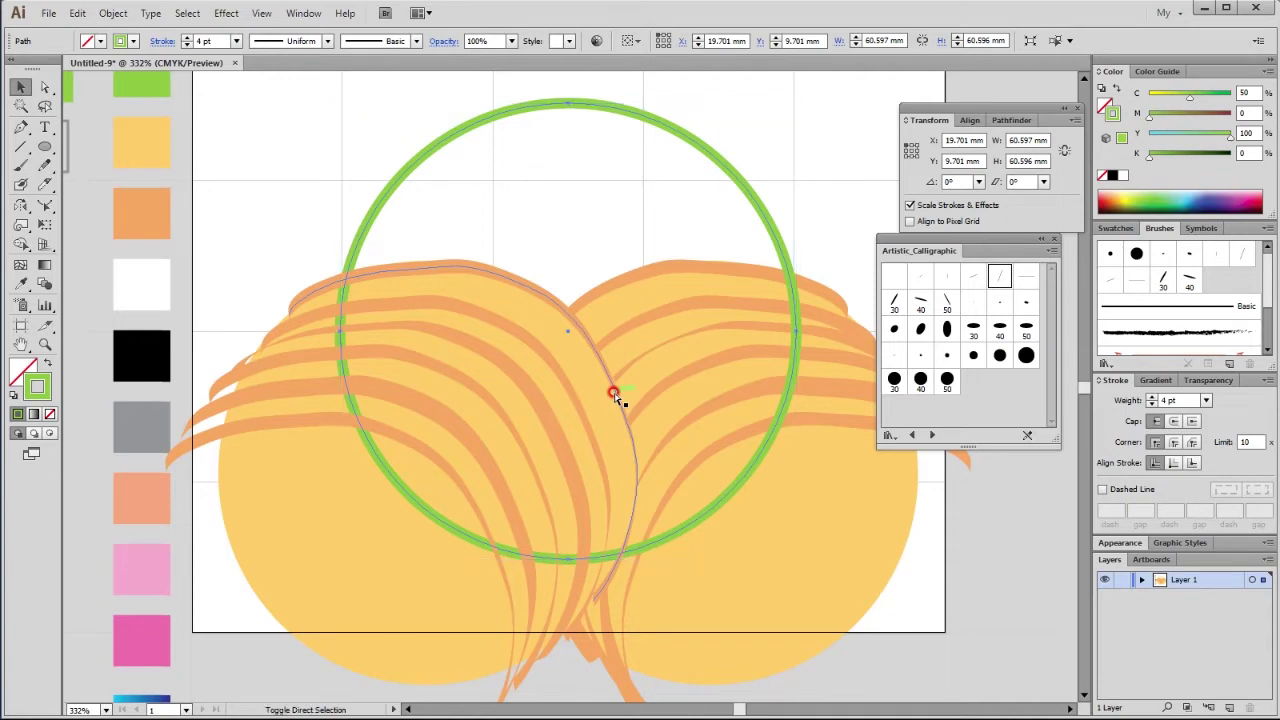
{"action": "left_click", "coordinate": [591, 260]}
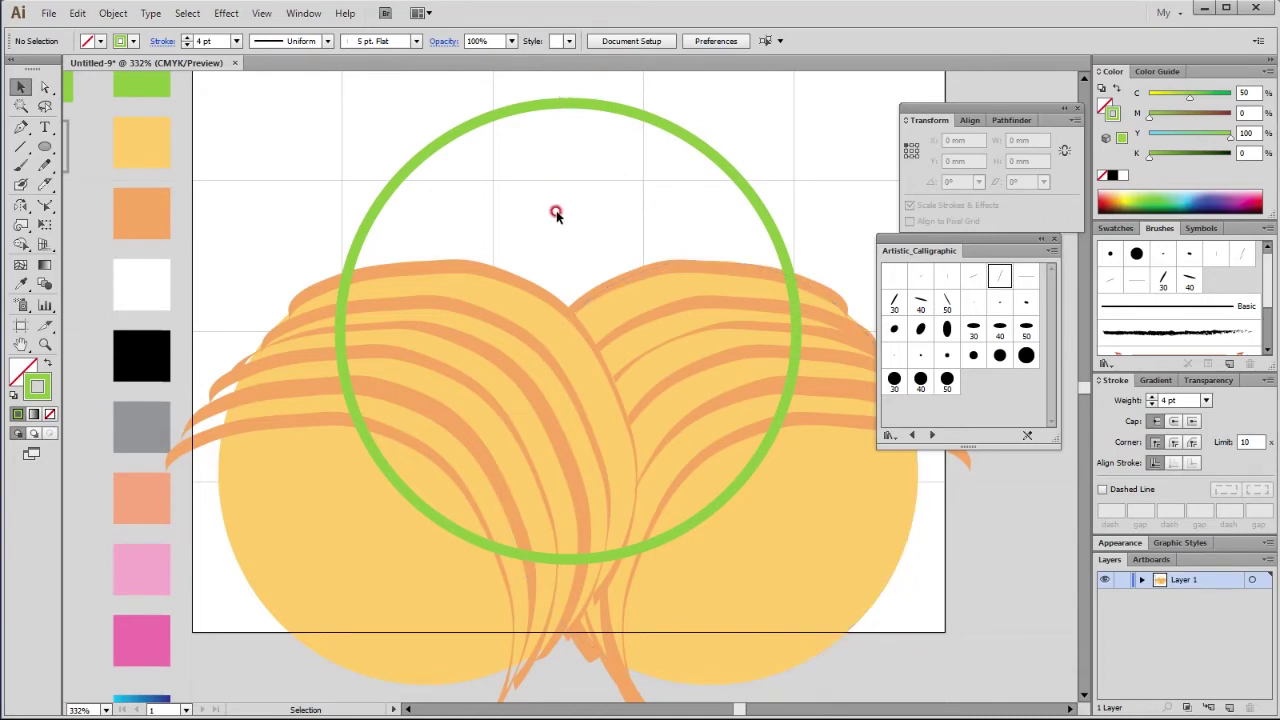
{"action": "left_click", "coordinate": [561, 107]}
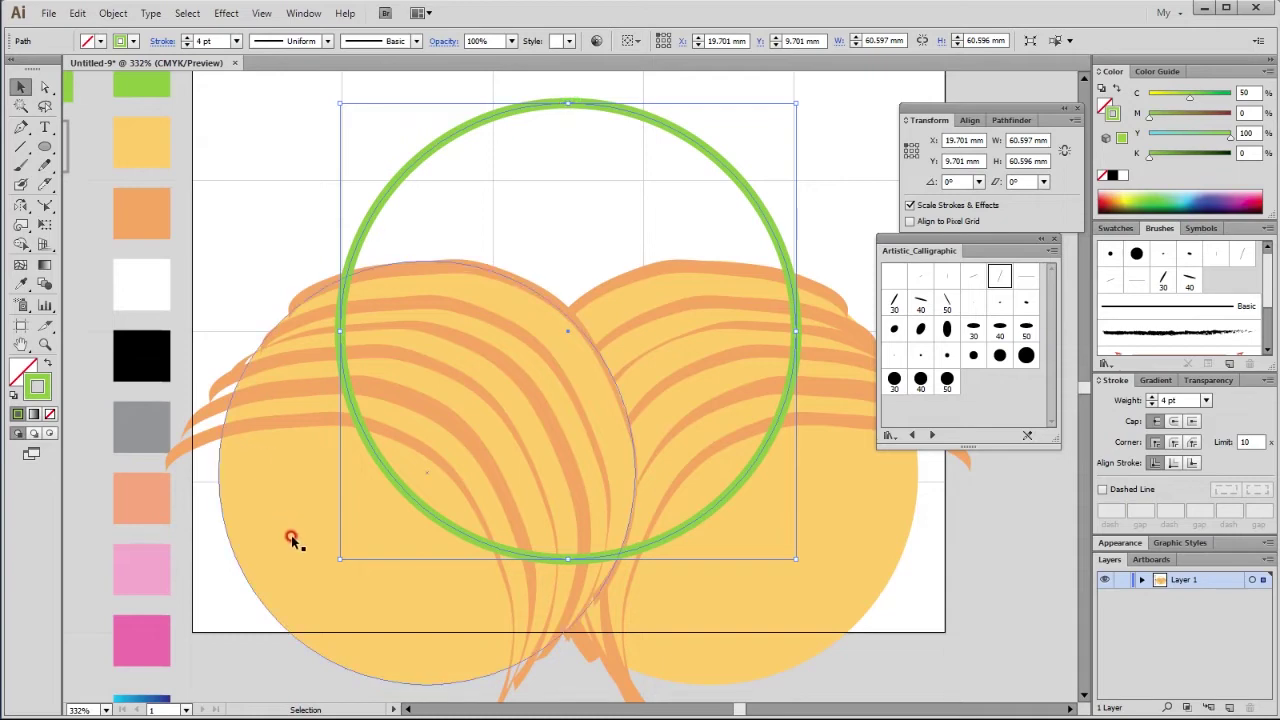
Step: Fill the circle with the cyan-to-navy gradient sampled via the Eyedropper (I)
{"action": "key", "text": "i"}
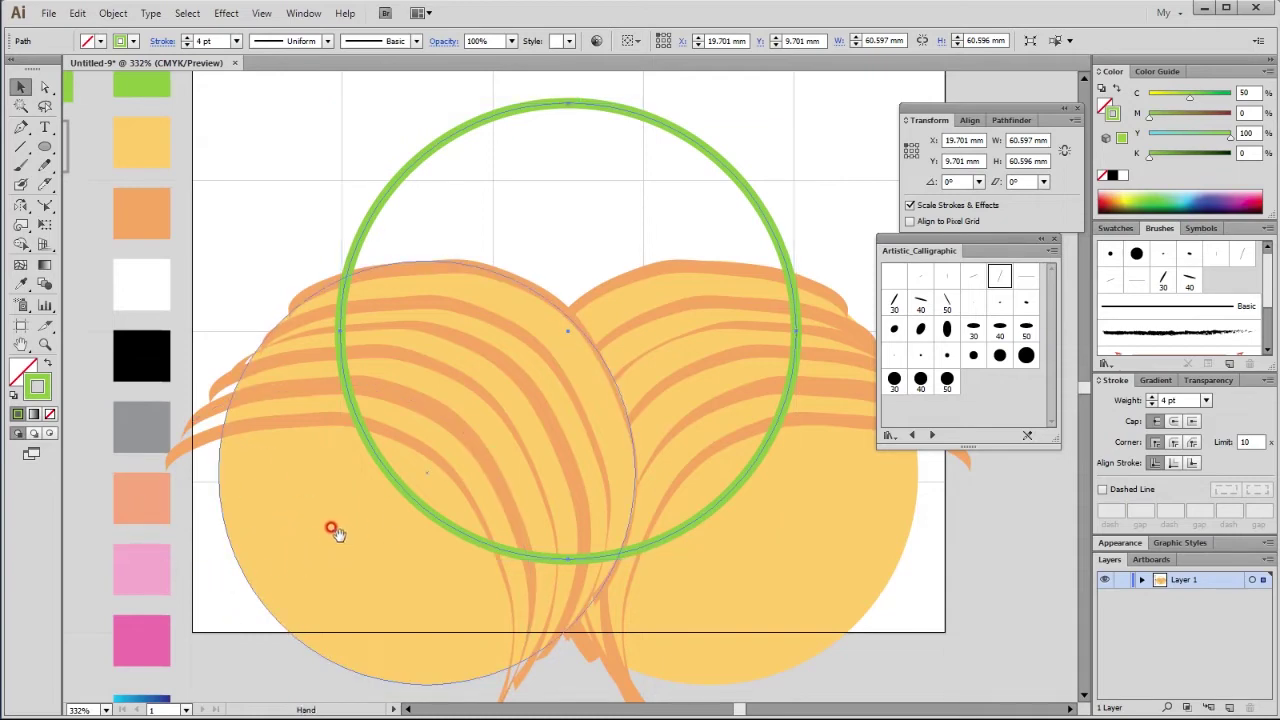
{"action": "left_click_drag", "start_coordinate": [331, 531], "coordinate": [331, 414]}
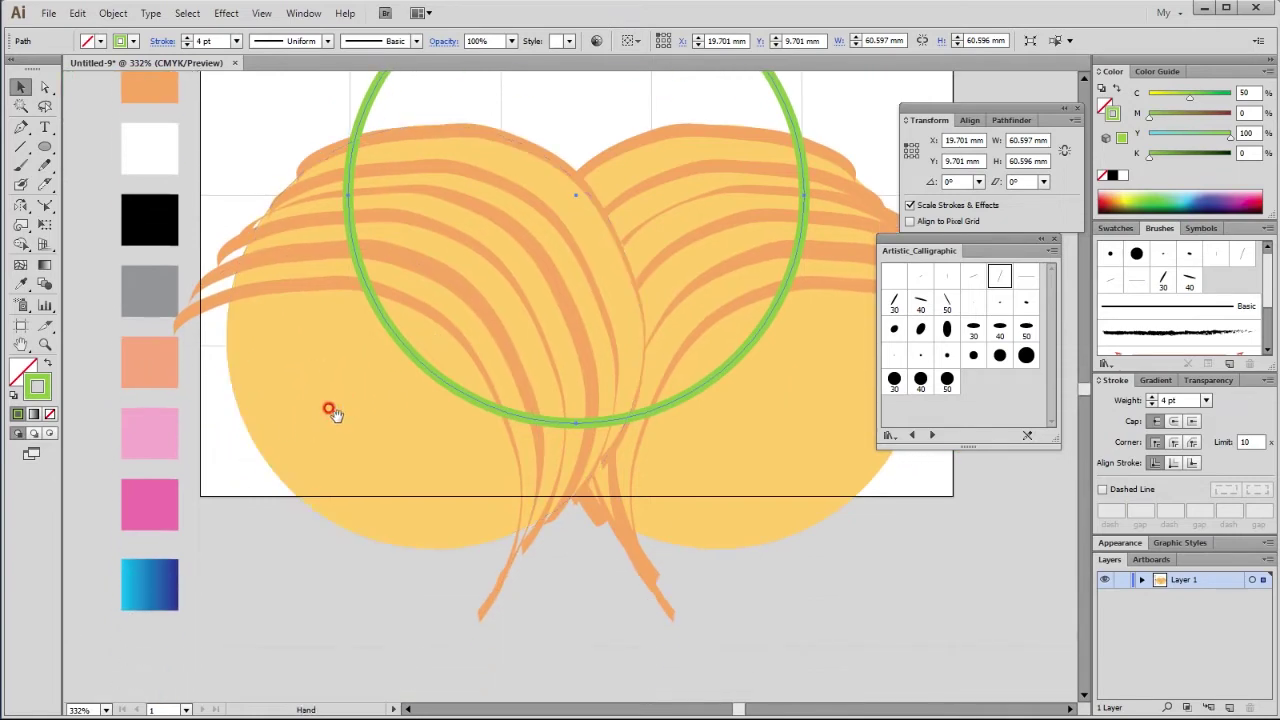
{"action": "left_click", "coordinate": [163, 563]}
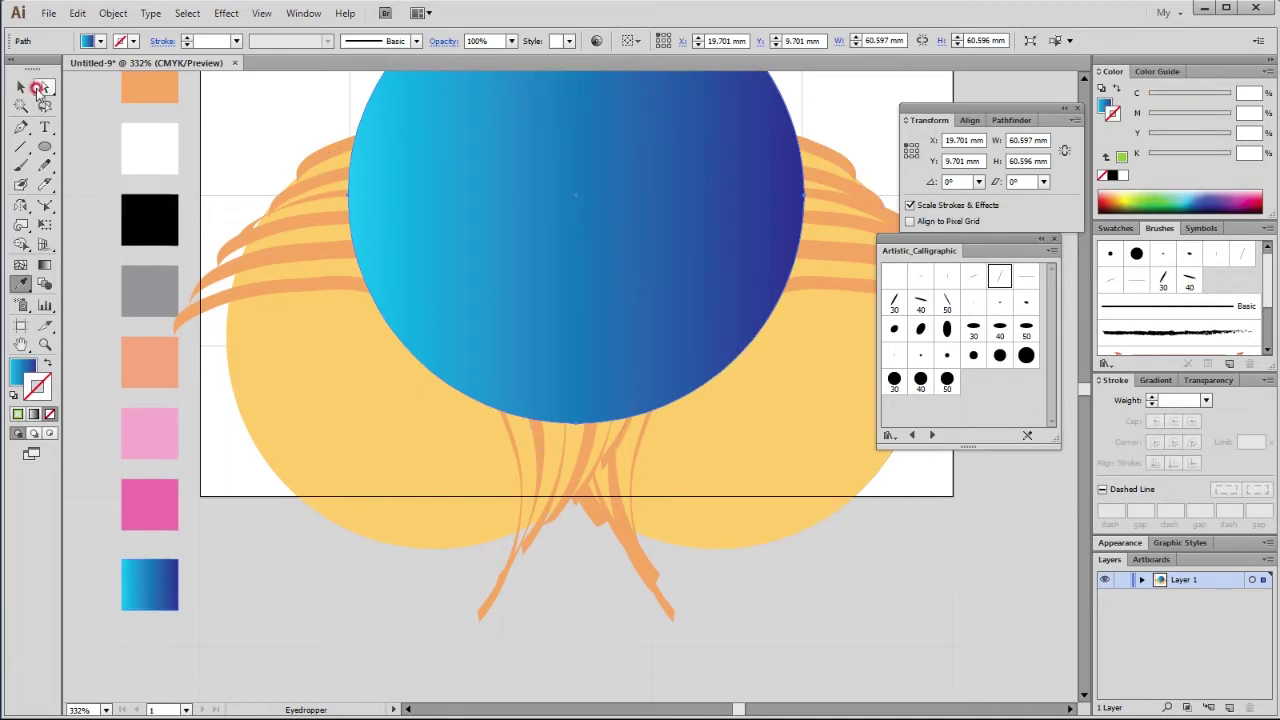
{"action": "left_click", "coordinate": [20, 87]}
{"action": "left_click", "coordinate": [243, 123]}
{"action": "left_click_drag", "start_coordinate": [563, 262], "coordinate": [531, 423]}
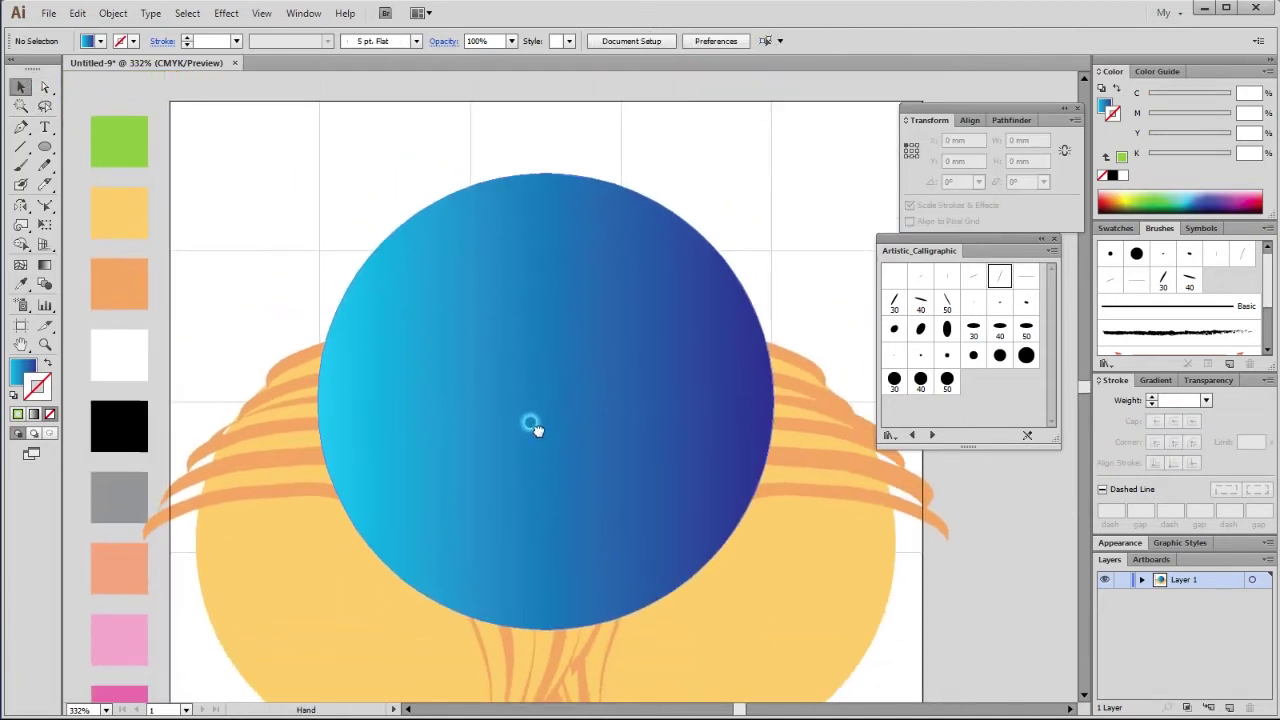
{"action": "left_click", "coordinate": [599, 251]}
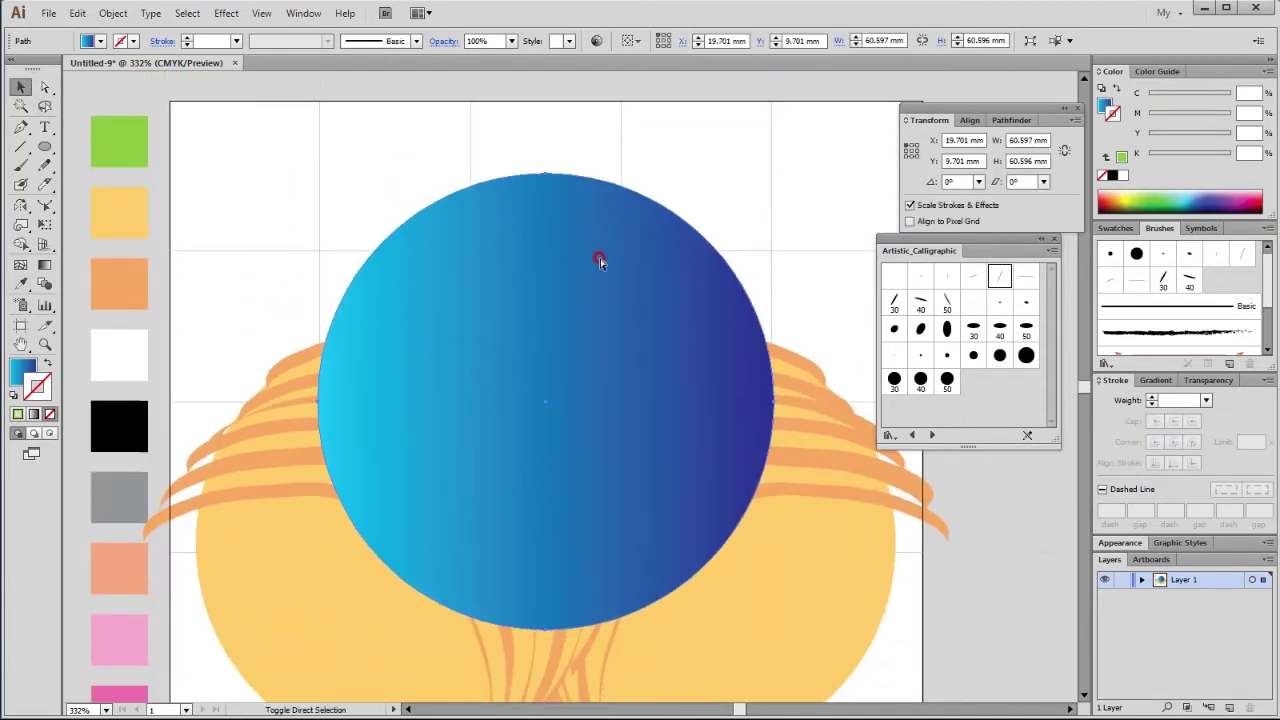
Step: Arrange the gradient circle so it sits in front of the yellow and orange field shapes
{"action": "key", "text": "ctrl+shift+bracketleft"}
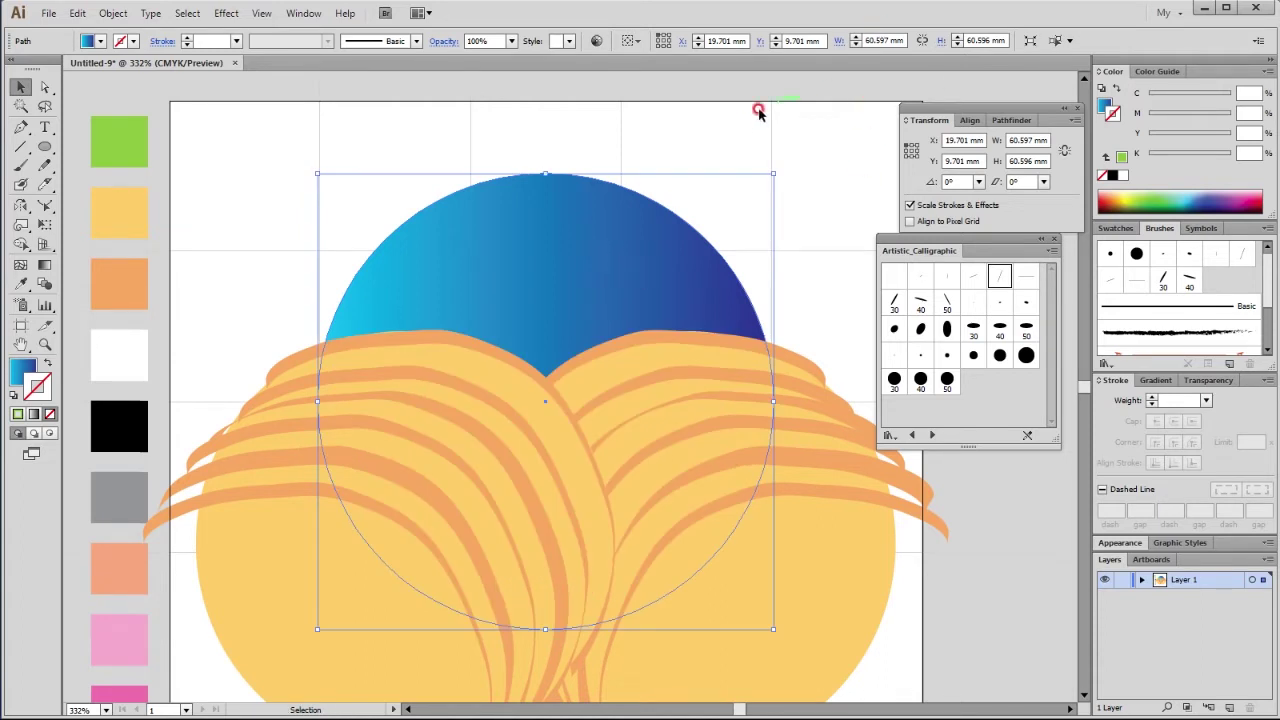
{"action": "left_click", "coordinate": [697, 134]}
{"action": "left_click", "coordinate": [576, 219]}
{"action": "key", "text": "a"}
{"action": "key", "text": "ctrl+c"}
{"action": "key", "text": "ctrl+v"}
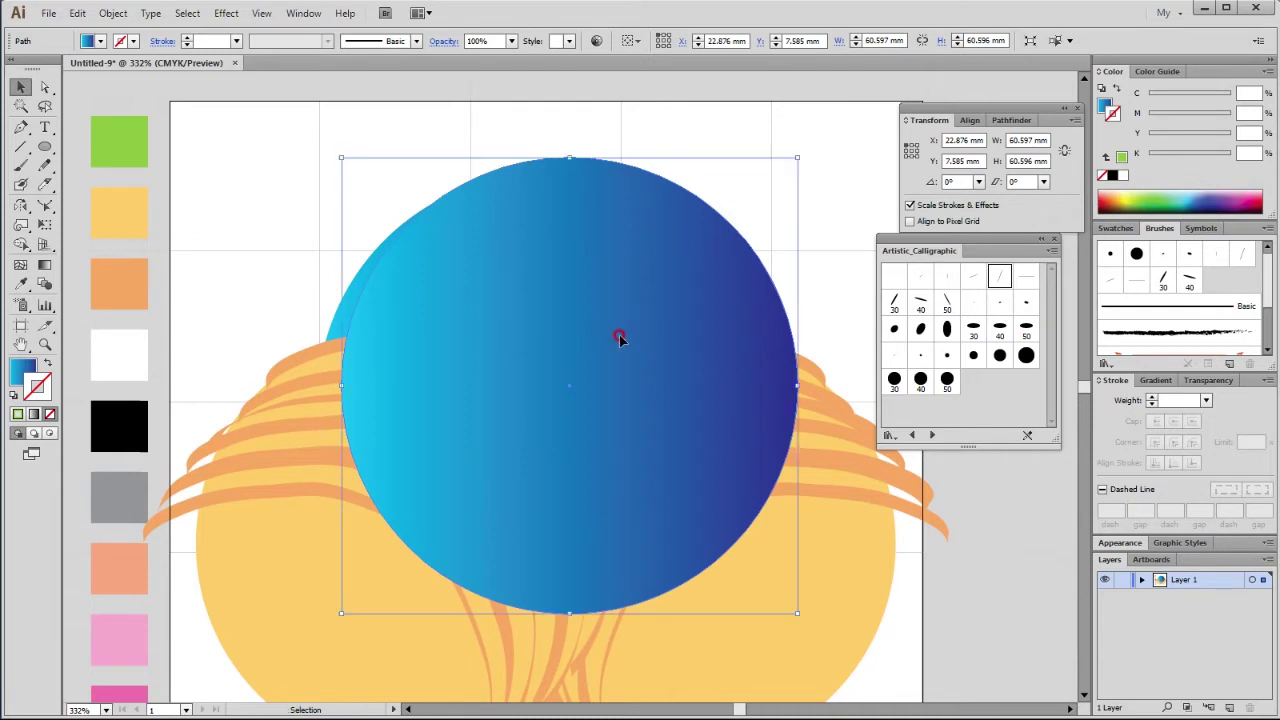
{"action": "key", "text": "ctrl+z"}
{"action": "left_click", "coordinate": [478, 286]}
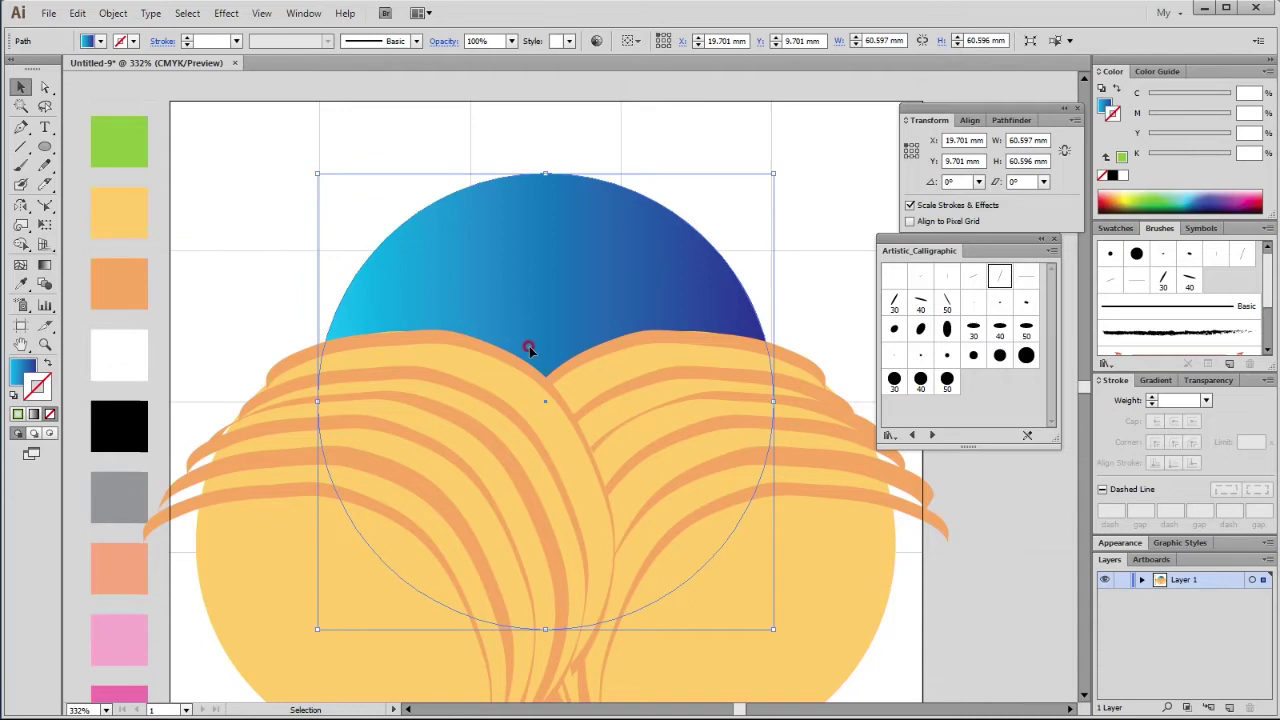
{"action": "right_click", "coordinate": [528, 263]}
{"action": "mouse_move", "coordinate": [575, 491]}
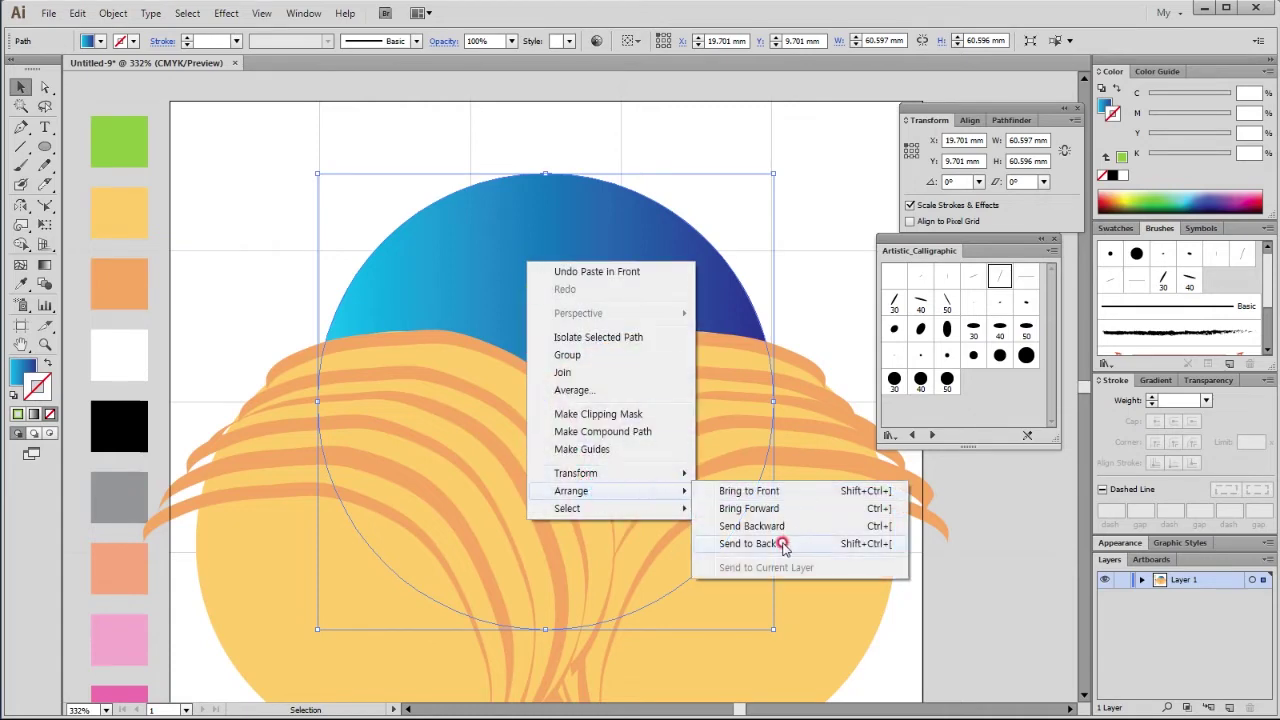
{"action": "left_click", "coordinate": [797, 491]}
{"action": "left_click", "coordinate": [652, 130]}
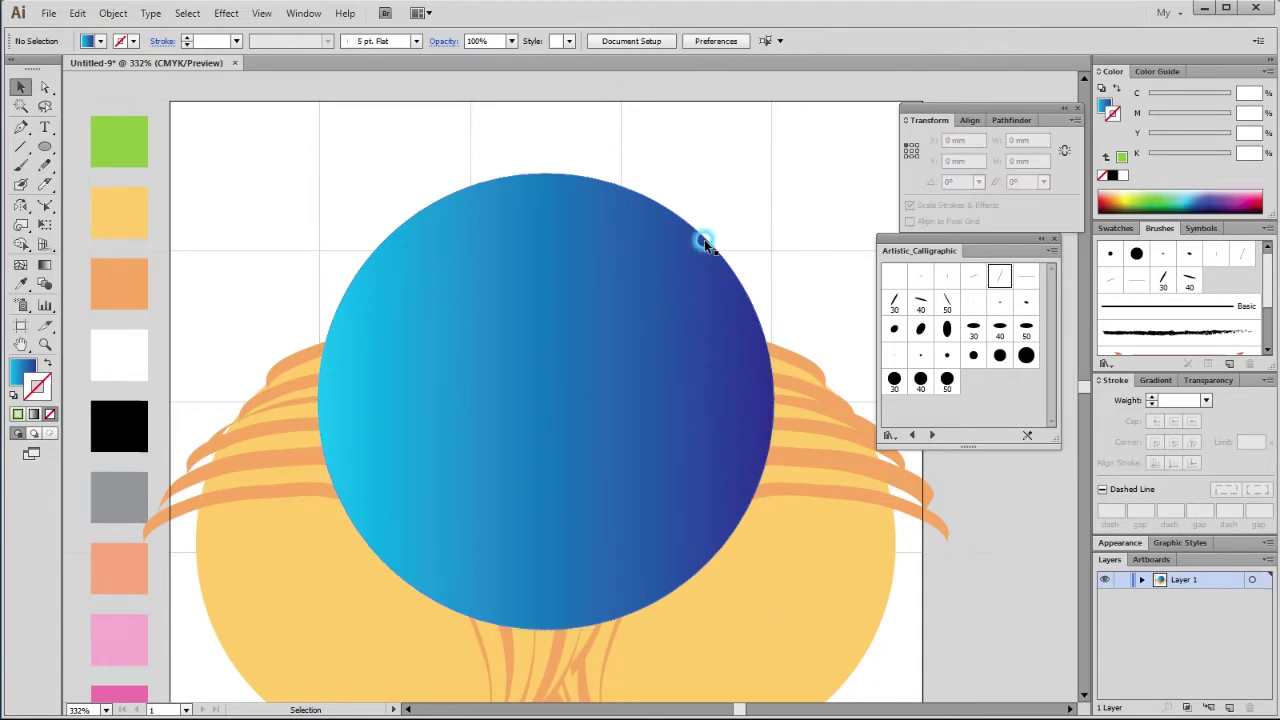
Step: Marquee-select the circle with all field shapes and make a clipping mask
{"action": "mouse_move", "coordinate": [786, 157]}
{"action": "left_mouse_down"}
{"action": "mouse_move", "coordinate": [291, 644]}
{"action": "mouse_move", "coordinate": [400, 623]}
{"action": "left_mouse_up"}
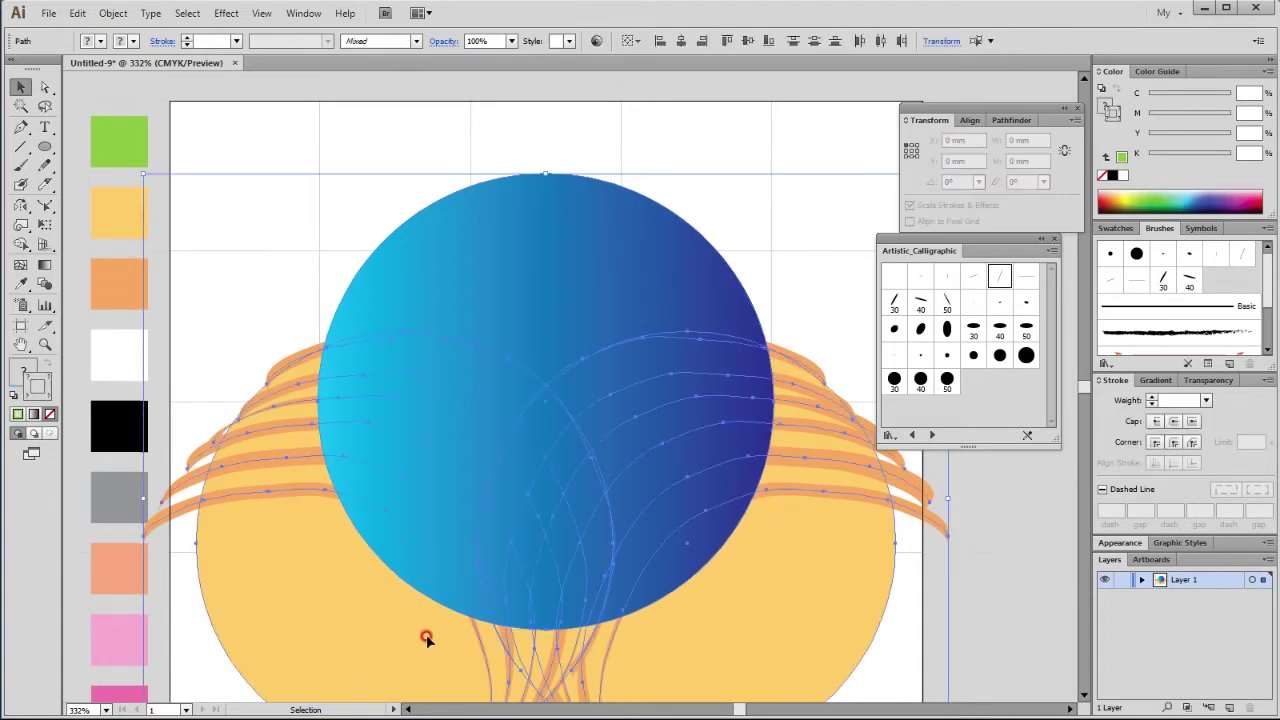
{"action": "right_click", "coordinate": [505, 294]}
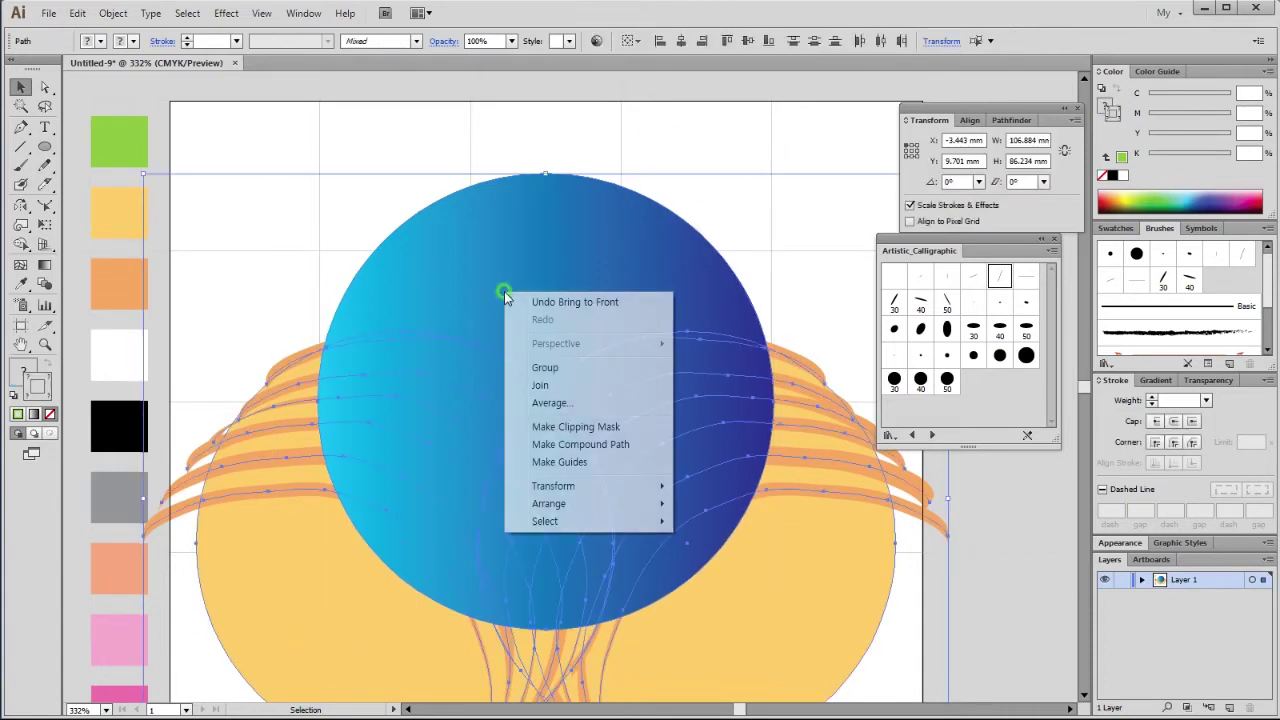
{"action": "left_click", "coordinate": [596, 428]}
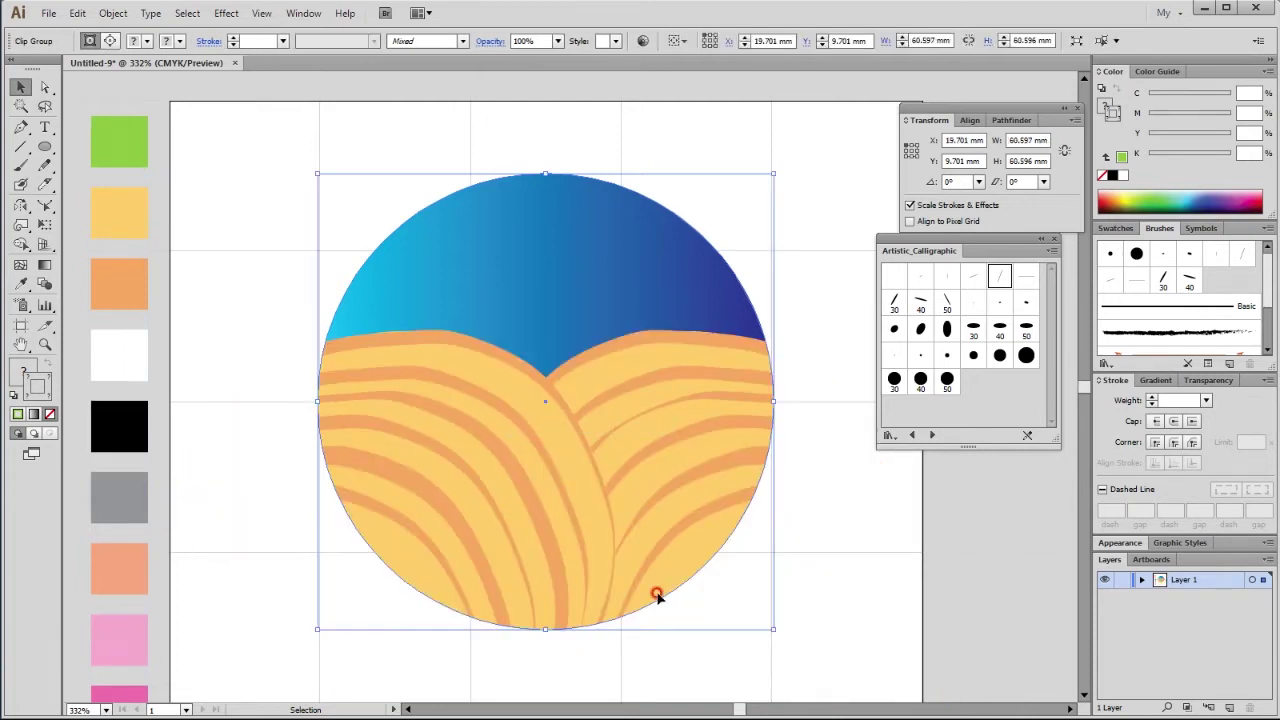
{"action": "left_click", "coordinate": [830, 475]}
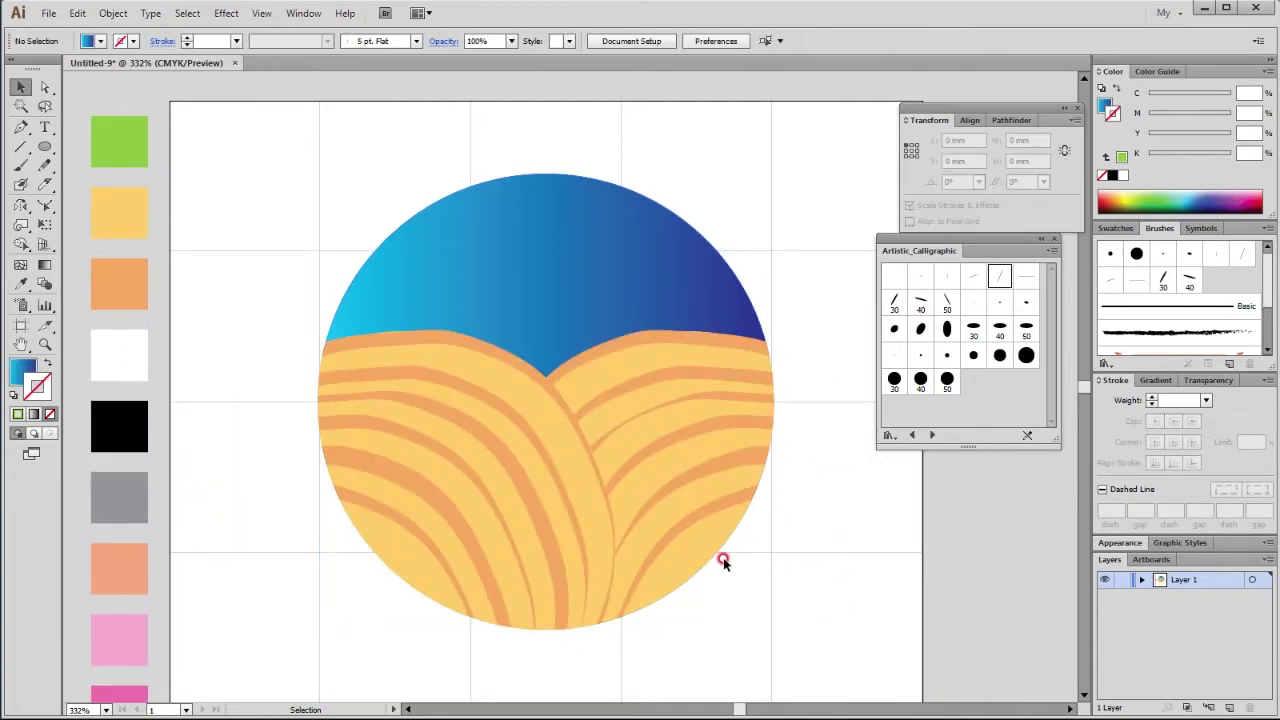
Step: Give the badge's gradient circle the green outline sampled from a square with the Eyedropper
{"action": "left_click", "coordinate": [547, 184]}
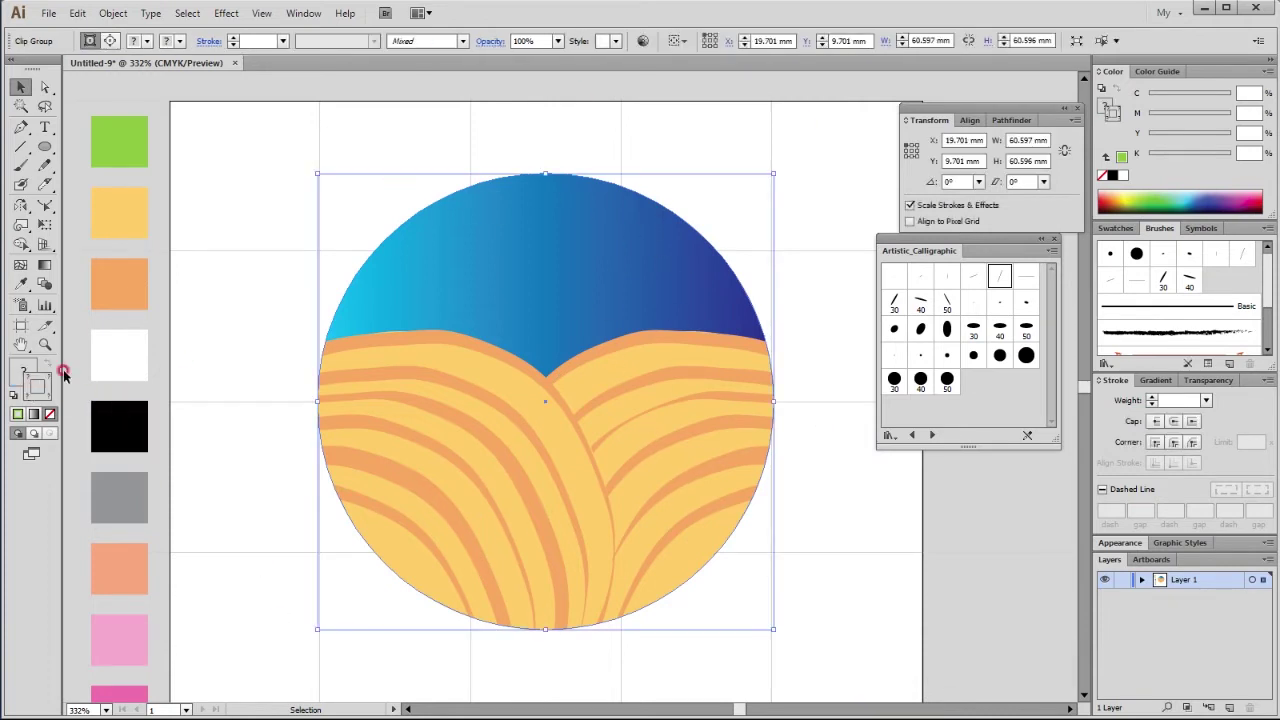
{"action": "left_click", "coordinate": [588, 328]}
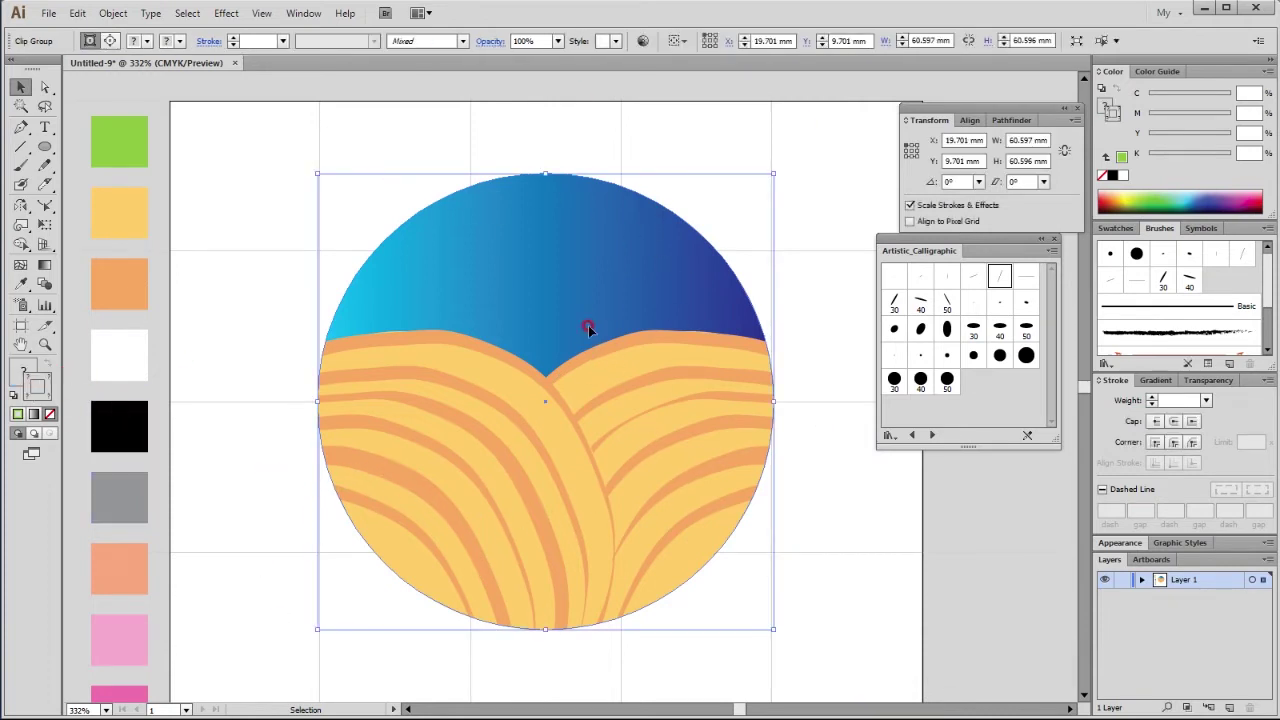
{"action": "left_click", "coordinate": [534, 273], "text": "ctrl"}
{"action": "key", "text": "ctrl+shift+bracketright"}
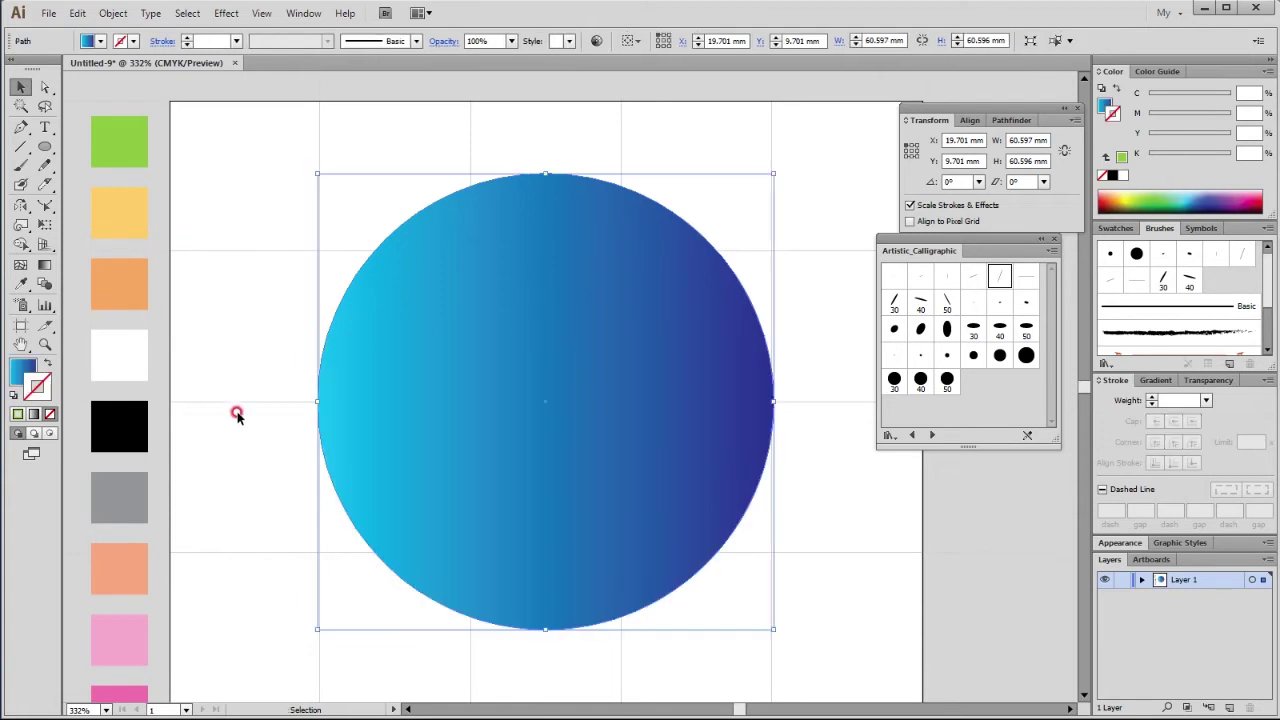
{"action": "left_click_drag", "start_coordinate": [317, 340], "coordinate": [566, 346]}
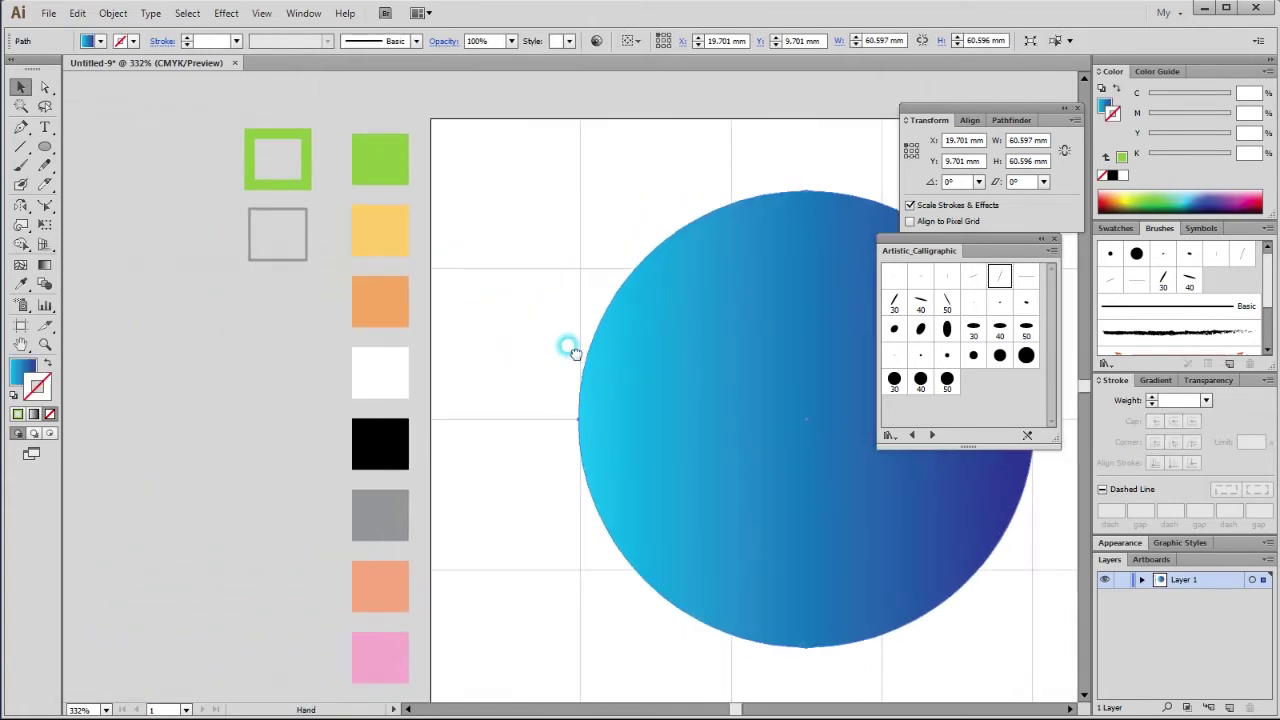
{"action": "key", "text": "i"}
{"action": "left_click", "coordinate": [298, 172]}
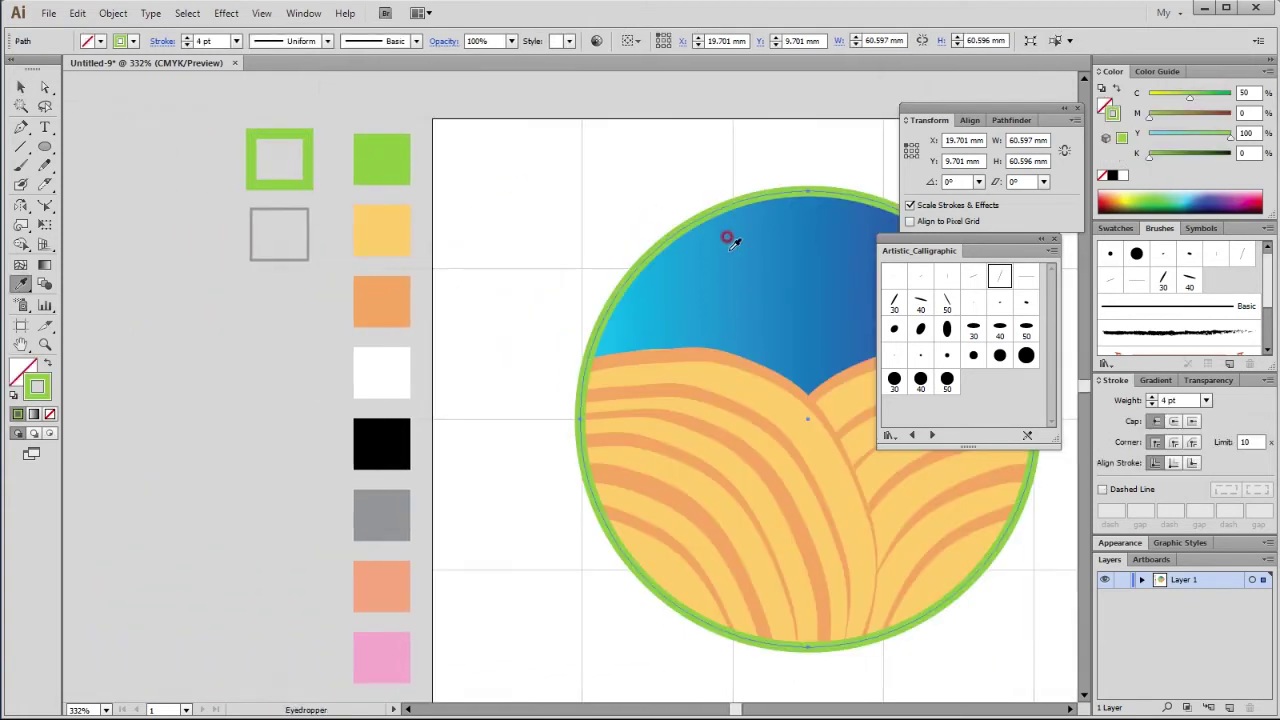
{"action": "left_click", "coordinate": [20, 87]}
{"action": "left_click", "coordinate": [601, 233]}
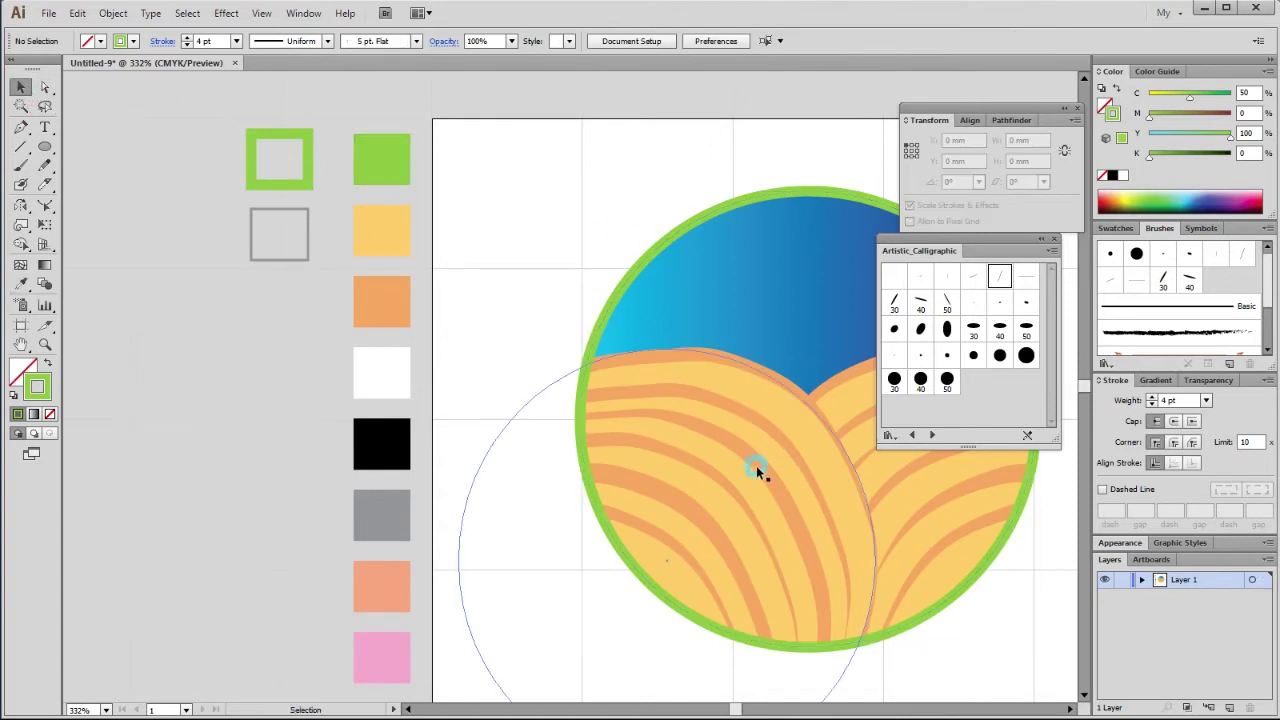
{"action": "left_click_drag", "start_coordinate": [756, 465], "coordinate": [493, 434]}
Step: Create a 2 mm Offset Path ring around the green-rimmed circle
{"action": "left_click", "coordinate": [546, 160]}
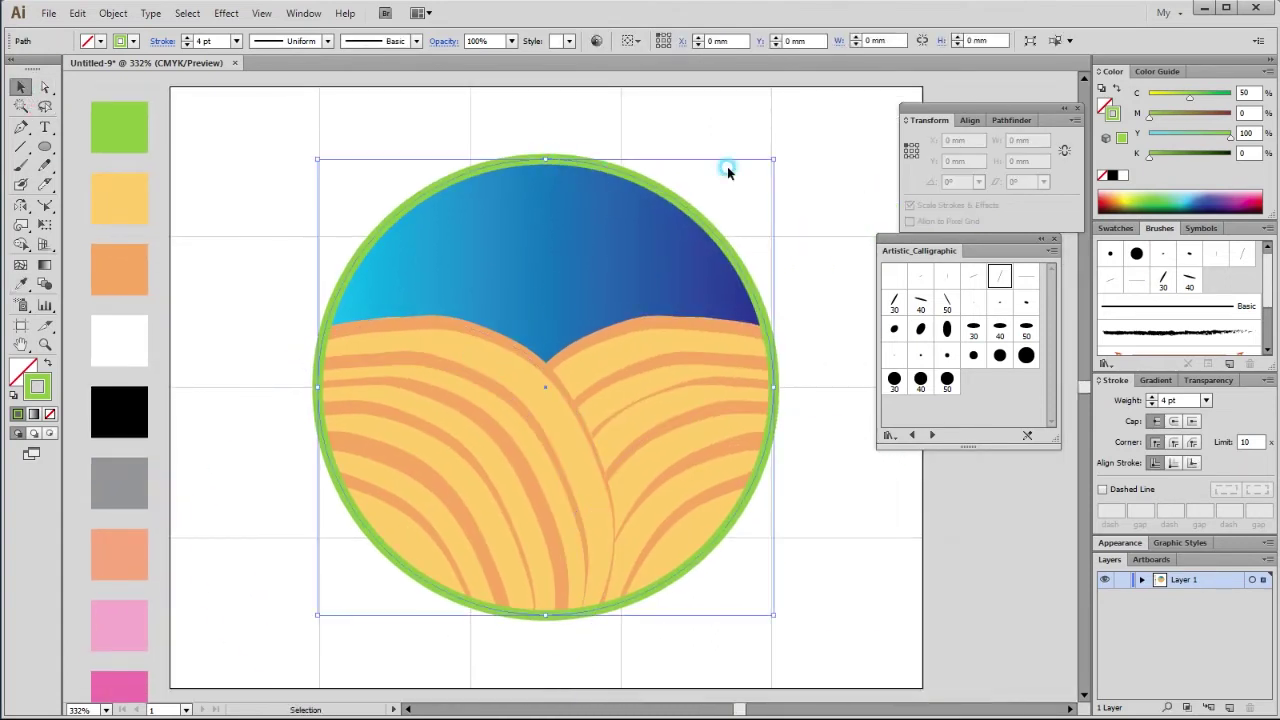
{"action": "left_click", "coordinate": [113, 13]}
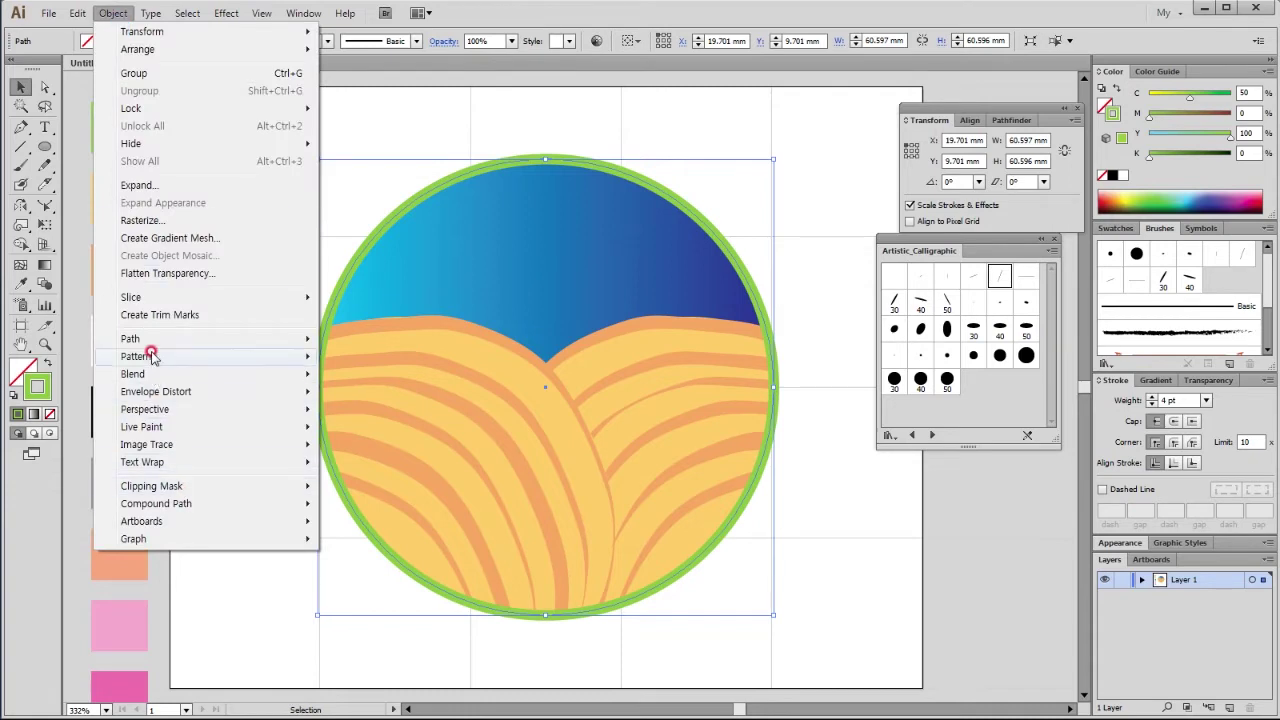
{"action": "mouse_move", "coordinate": [131, 338]}
{"action": "left_click", "coordinate": [389, 400]}
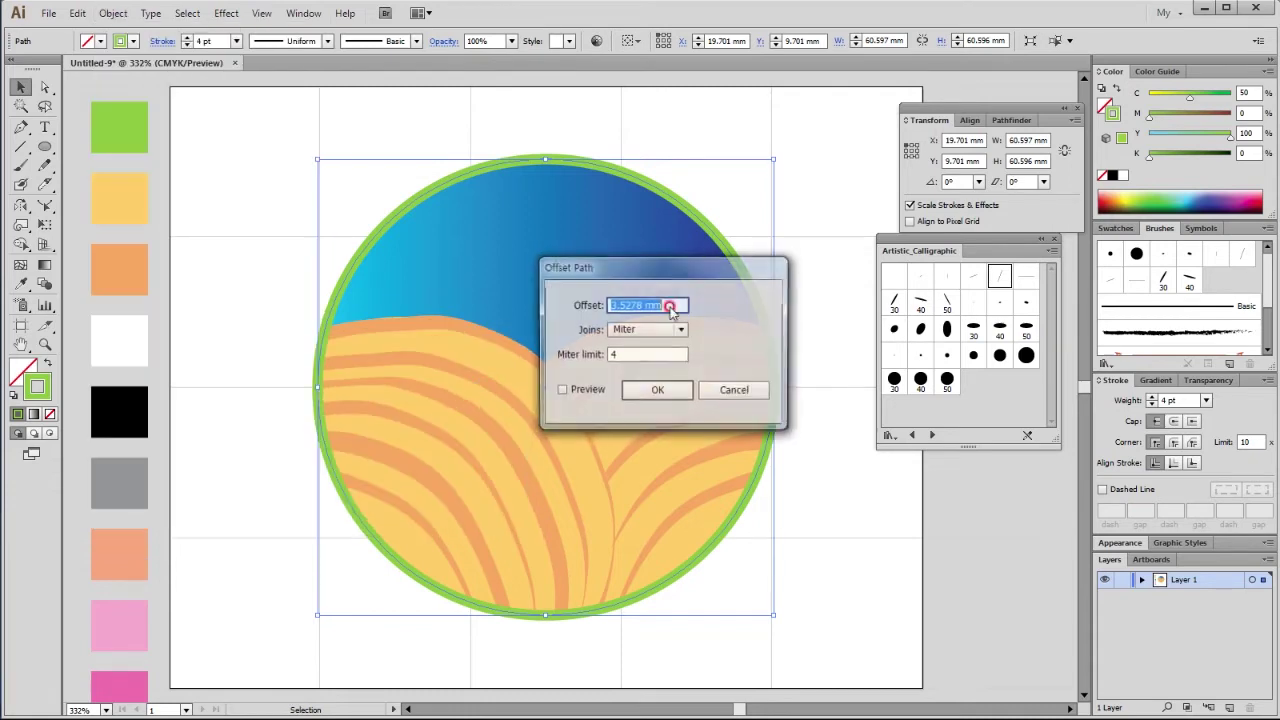
{"action": "left_click", "coordinate": [572, 390]}
{"action": "double_click", "coordinate": [625, 302]}
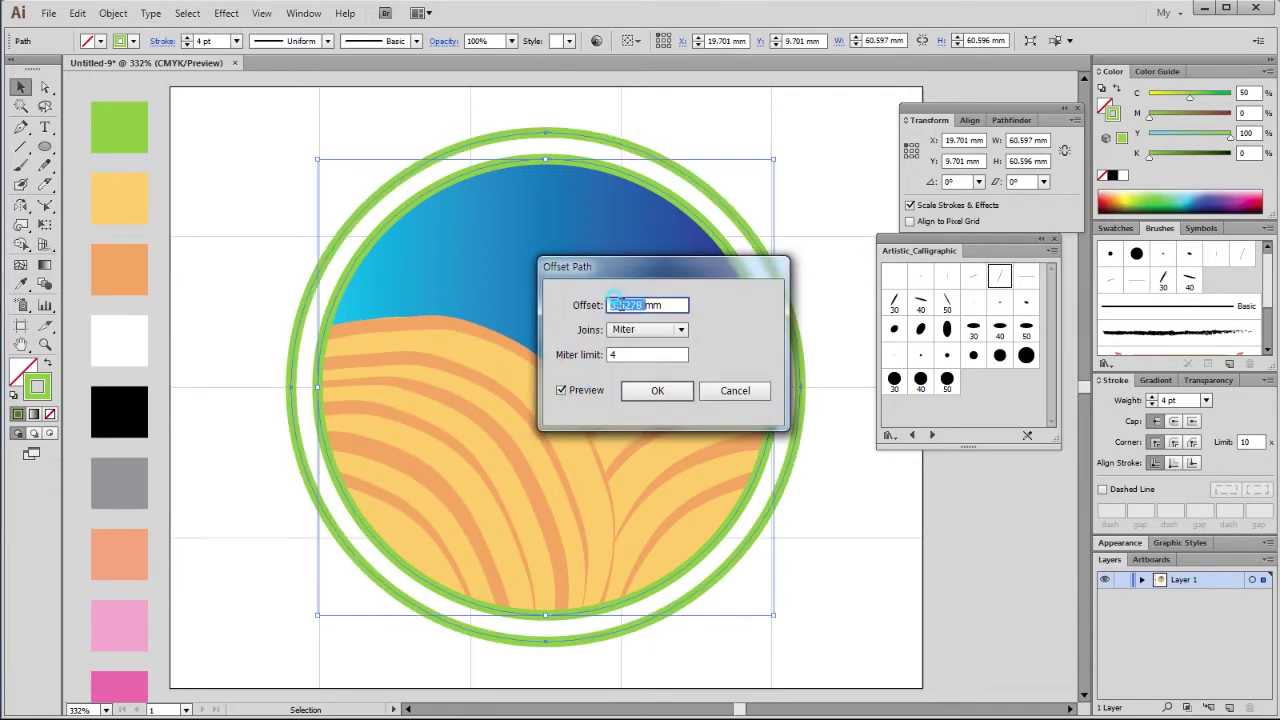
{"action": "type", "text": "2"}
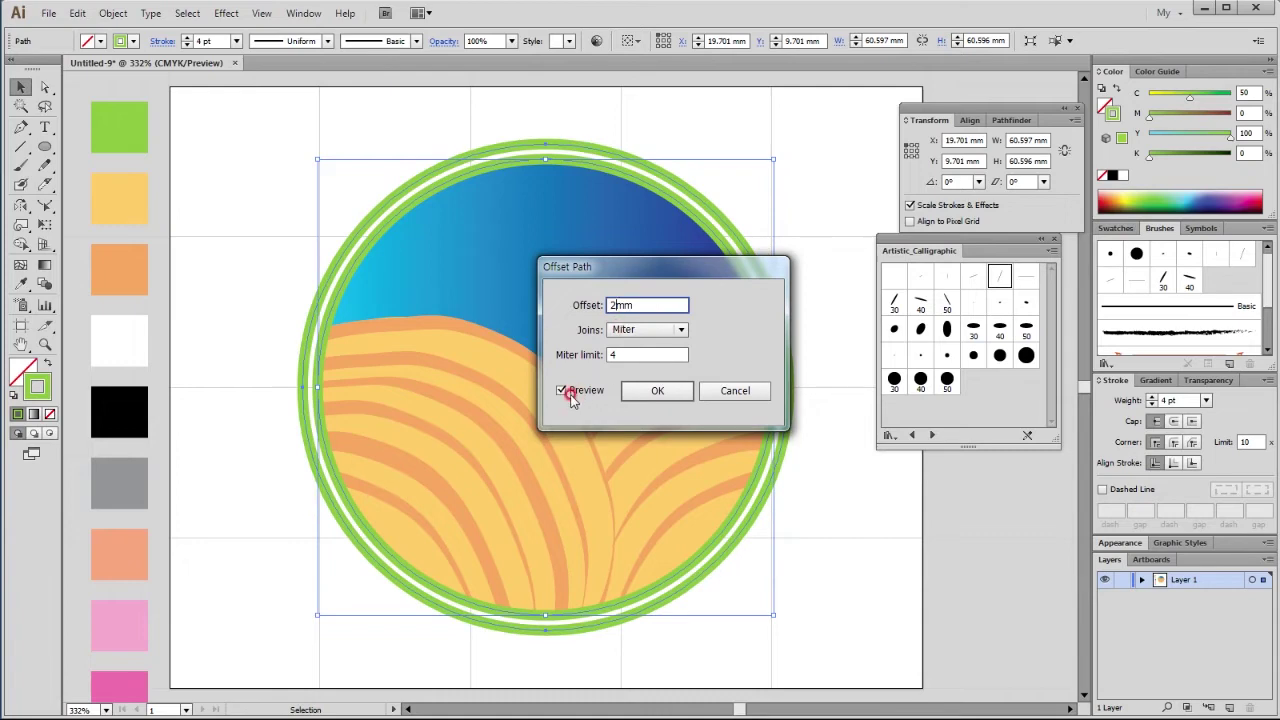
{"action": "left_click", "coordinate": [655, 391]}
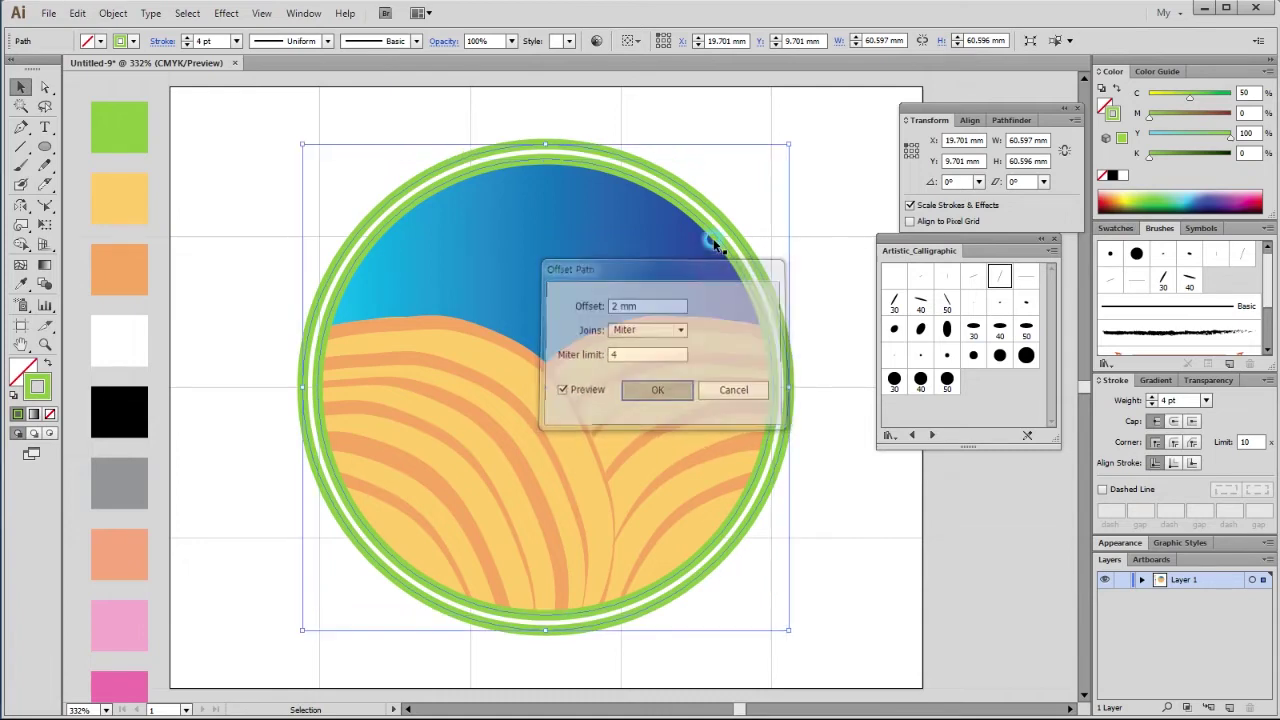
{"action": "left_click_drag", "start_coordinate": [476, 260], "coordinate": [618, 256]}
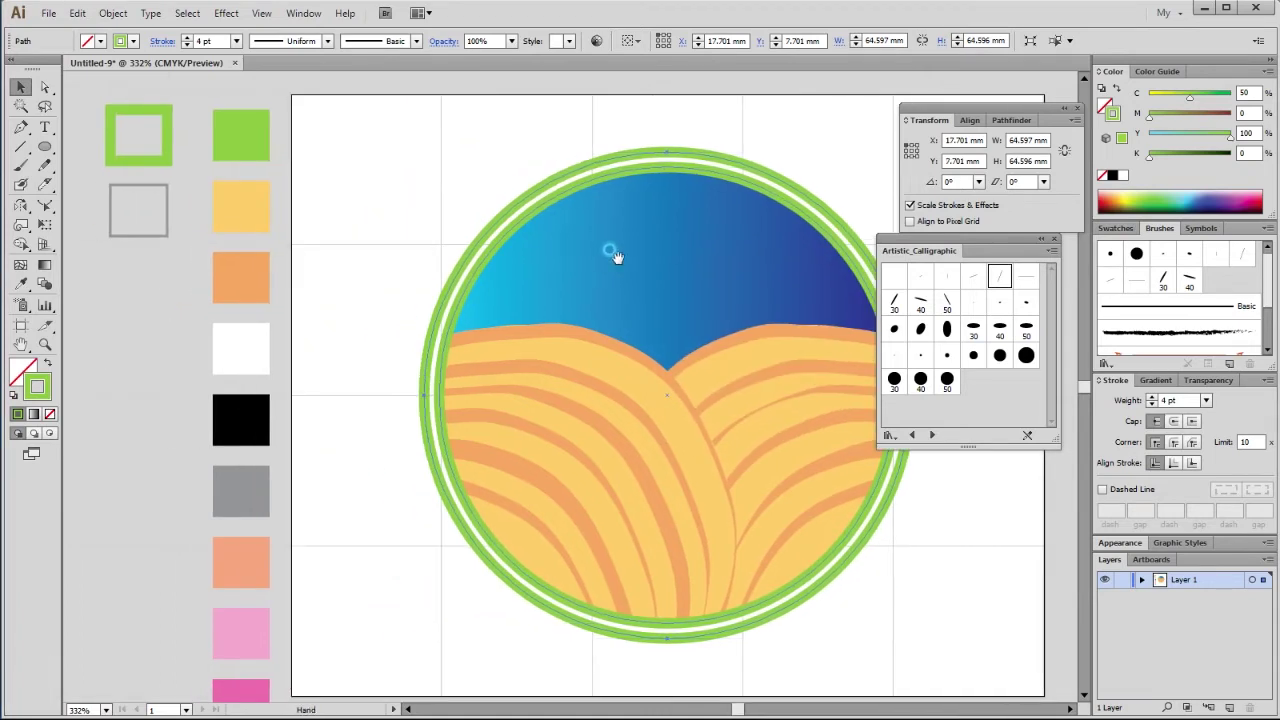
Step: Copy the grey square's thin 1 pt stroke onto the outer ring with the Eyedropper
{"action": "key", "text": "i"}
{"action": "left_click", "coordinate": [158, 186]}
{"action": "left_click", "coordinate": [20, 87]}
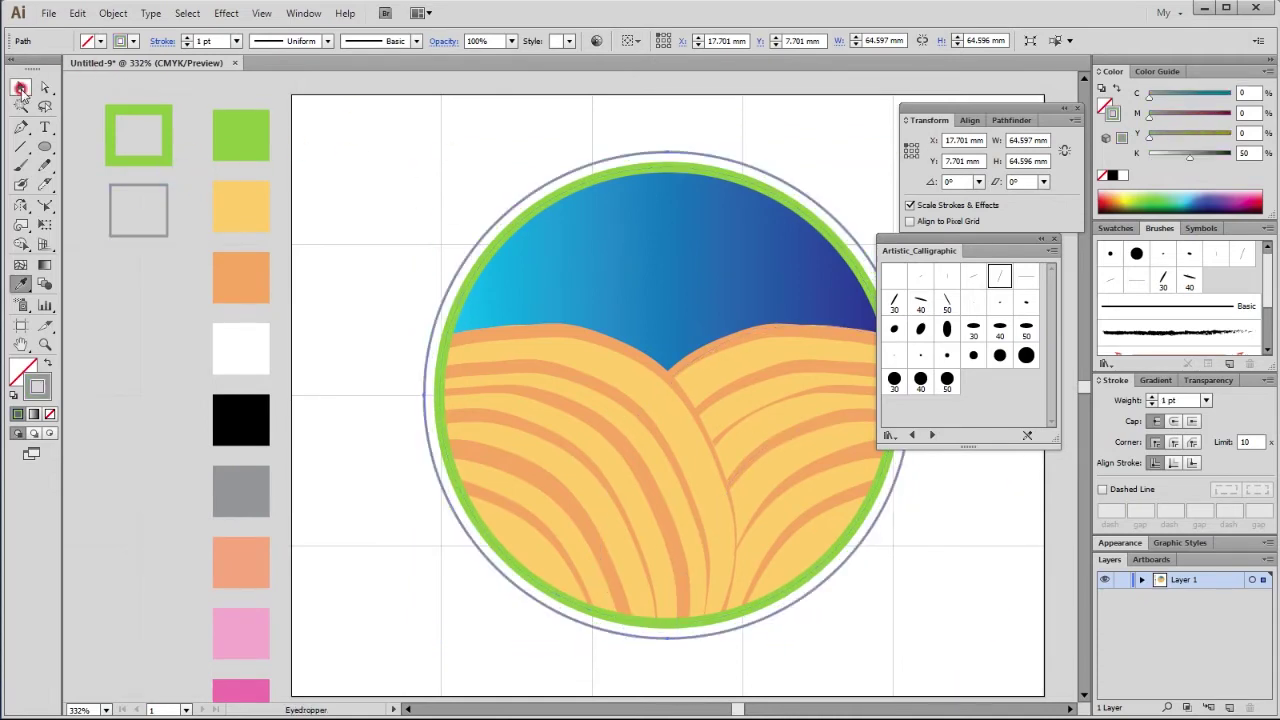
{"action": "left_click_drag", "start_coordinate": [668, 278], "coordinate": [428, 263]}
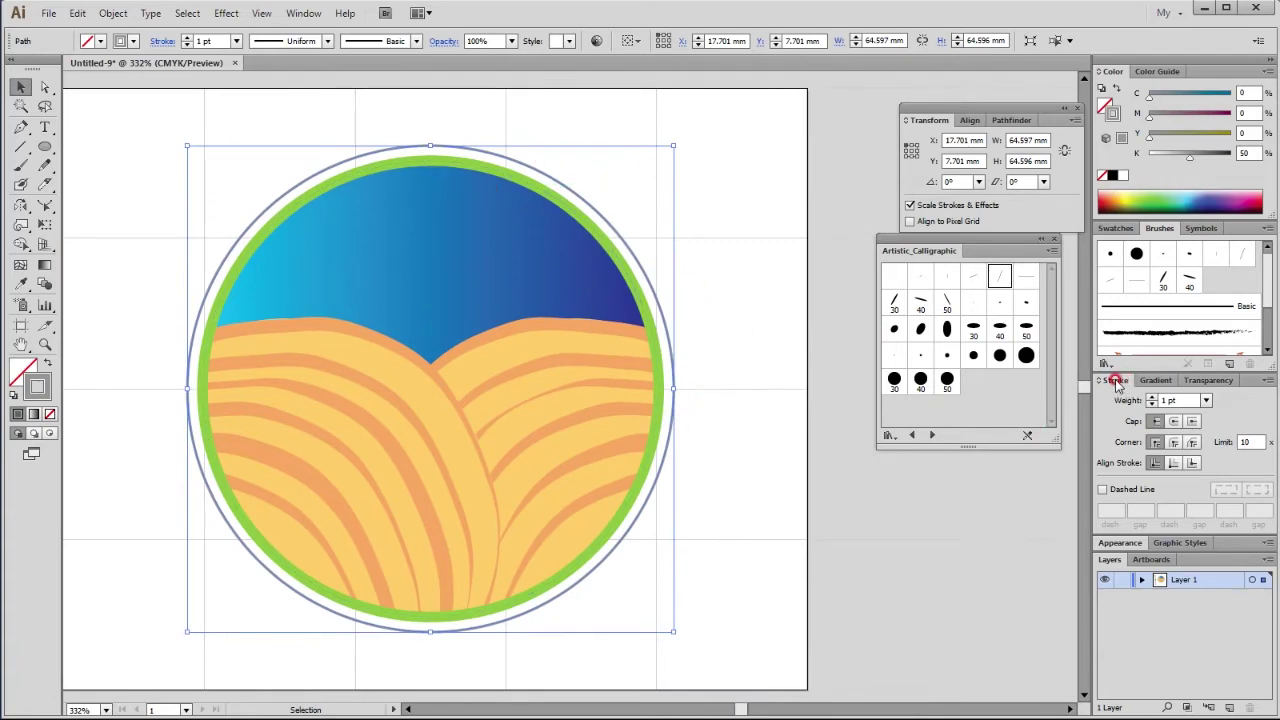
Step: Make the outer ring's stroke a dashed line with 3 pt dashes
{"action": "left_click", "coordinate": [1119, 490]}
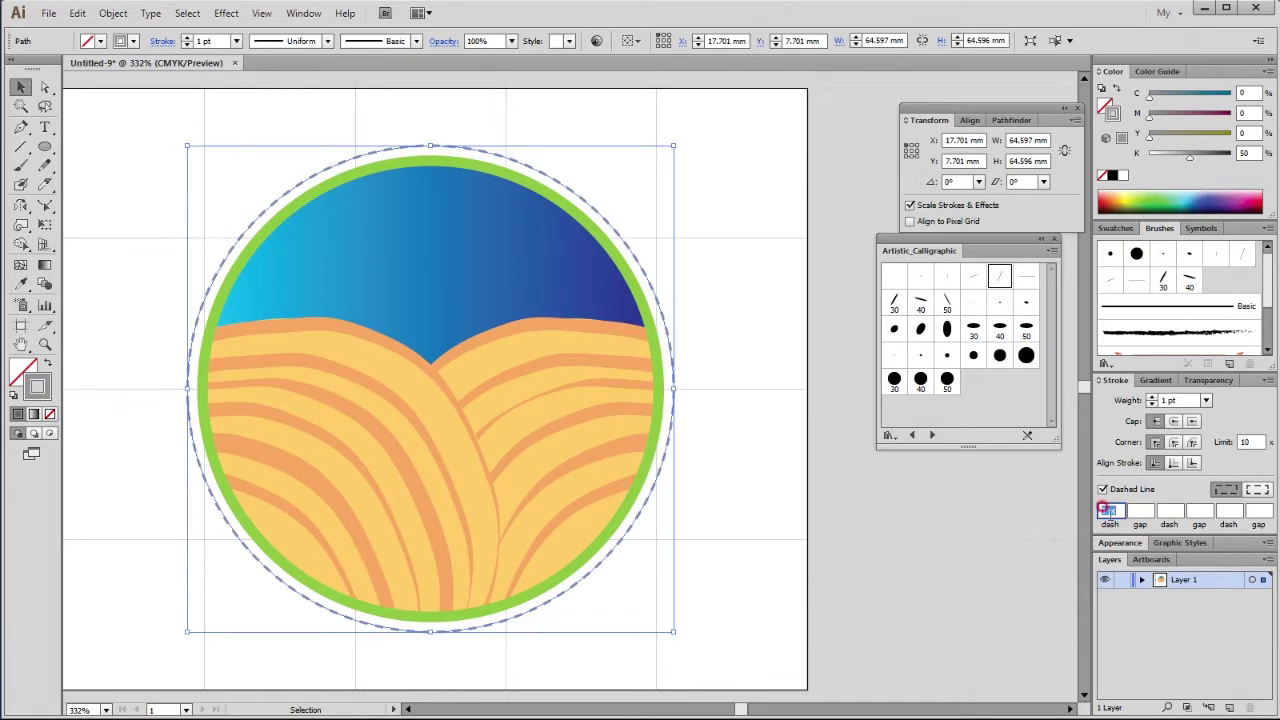
{"action": "type", "text": "3"}
{"action": "left_click", "coordinate": [786, 517]}
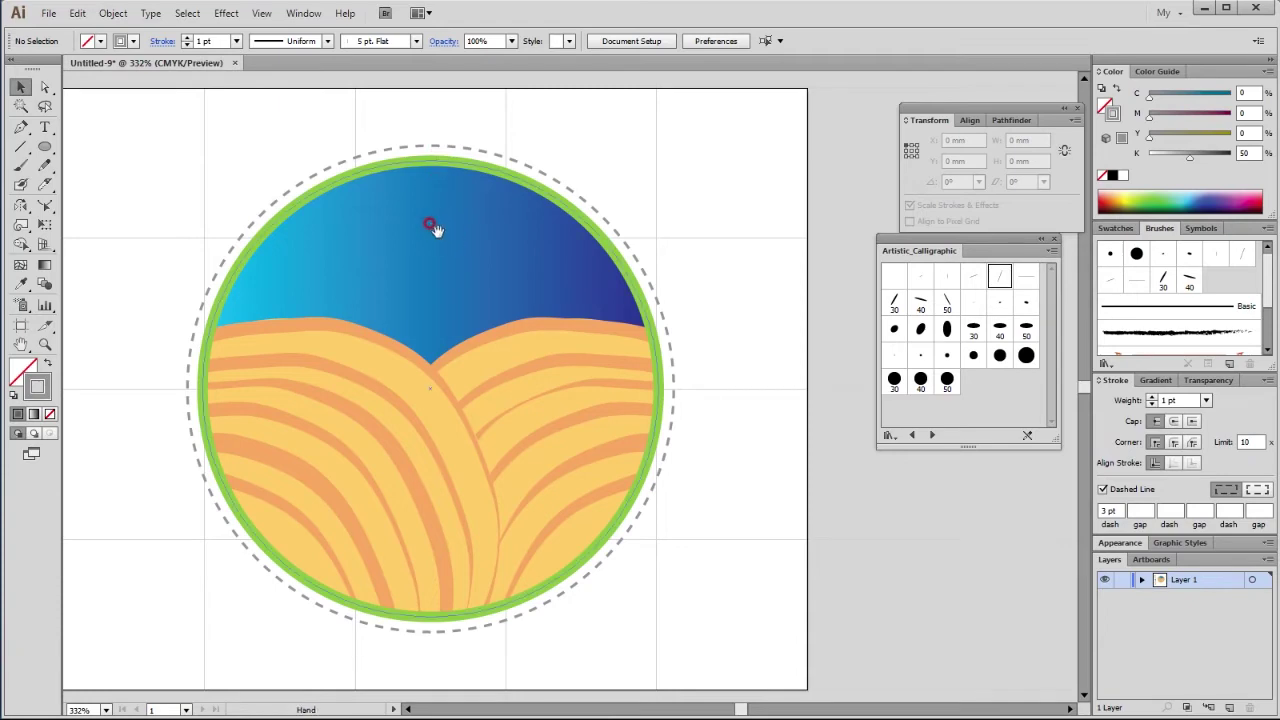
{"action": "left_click_drag", "start_coordinate": [433, 228], "coordinate": [483, 229]}
{"action": "left_click", "coordinate": [22, 130]}
Step: With green fill, pen a wavy banner shape sweeping across the sky to the upper right
{"action": "left_click", "coordinate": [22, 130]}
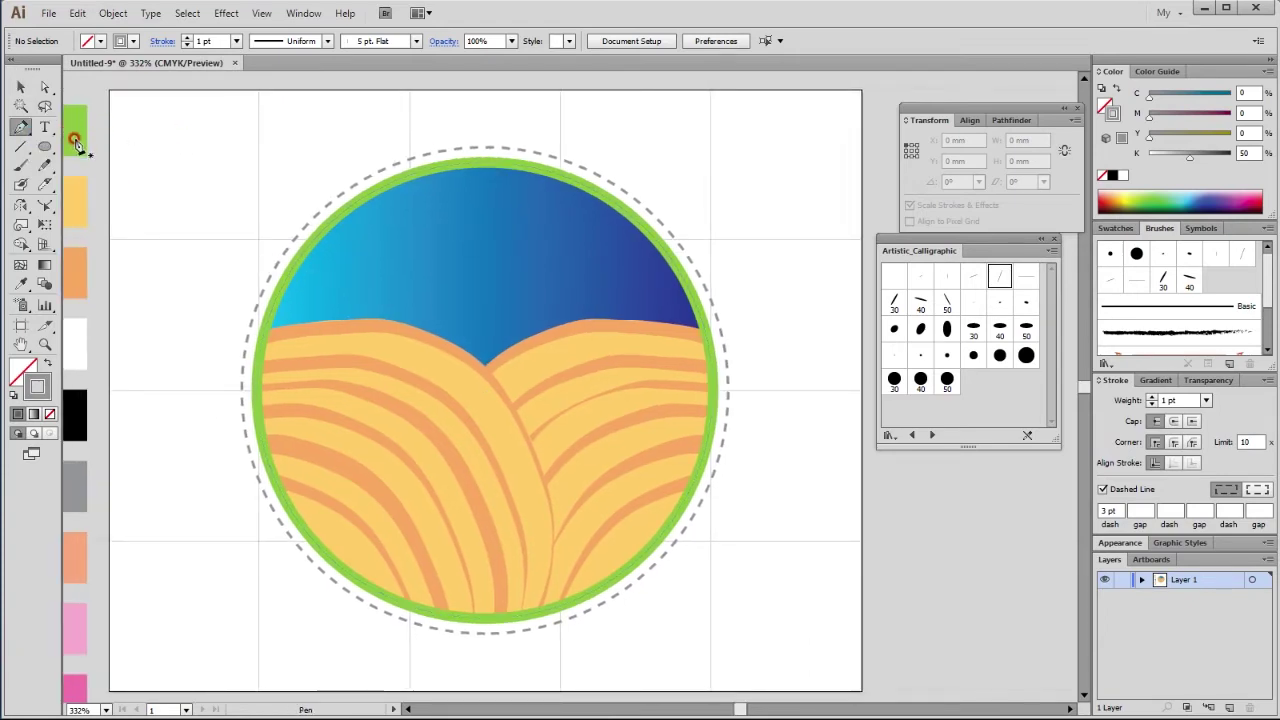
{"action": "left_click", "coordinate": [77, 143], "text": "ctrl"}
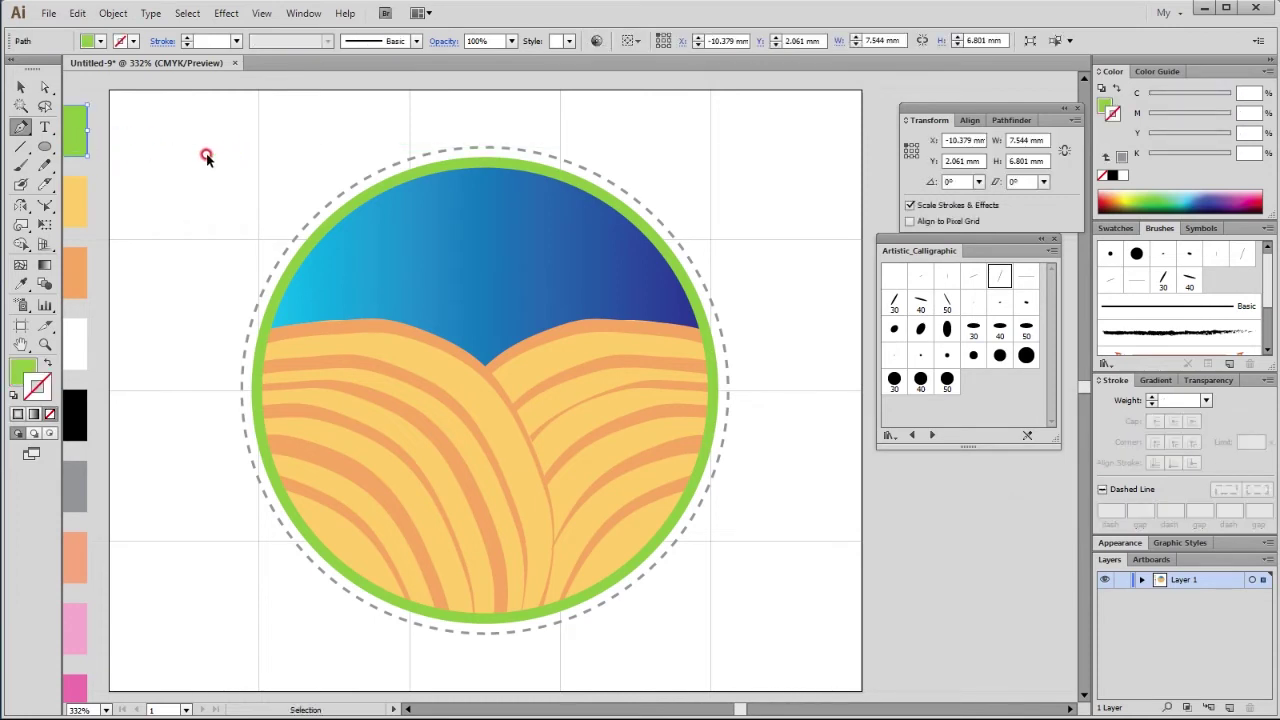
{"action": "left_click", "coordinate": [206, 156], "text": "ctrl"}
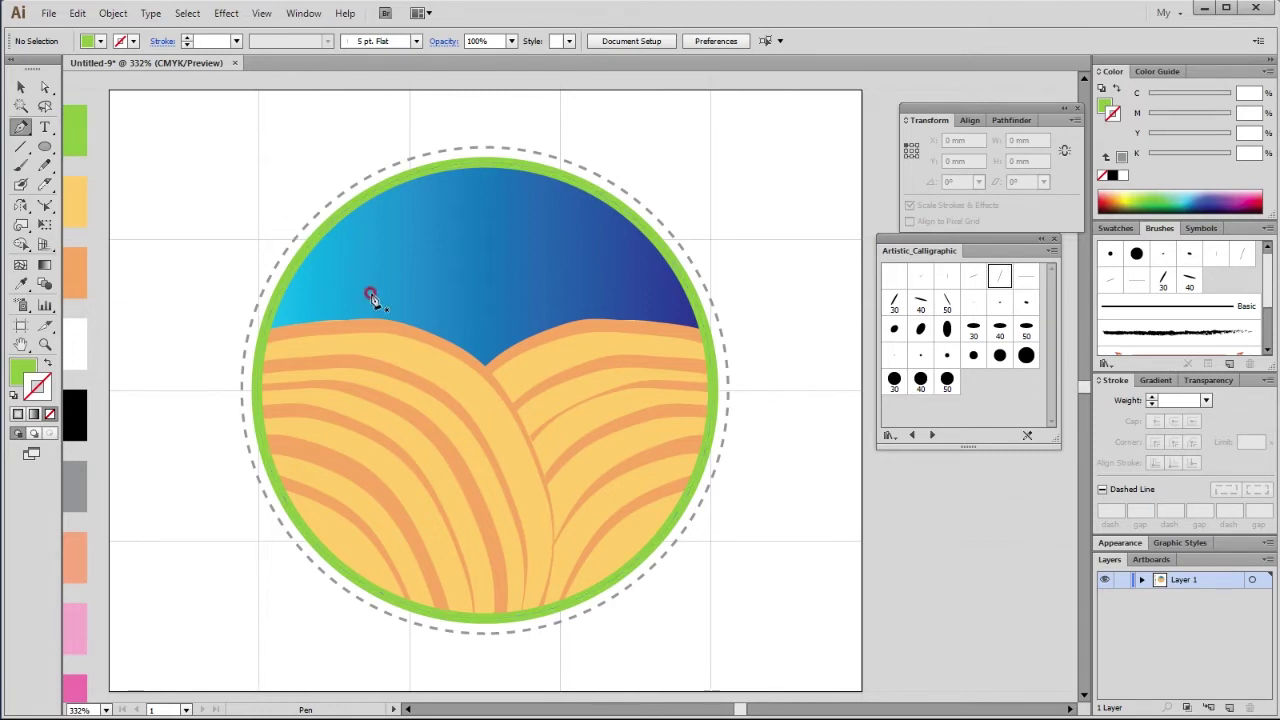
{"action": "left_click", "coordinate": [309, 291]}
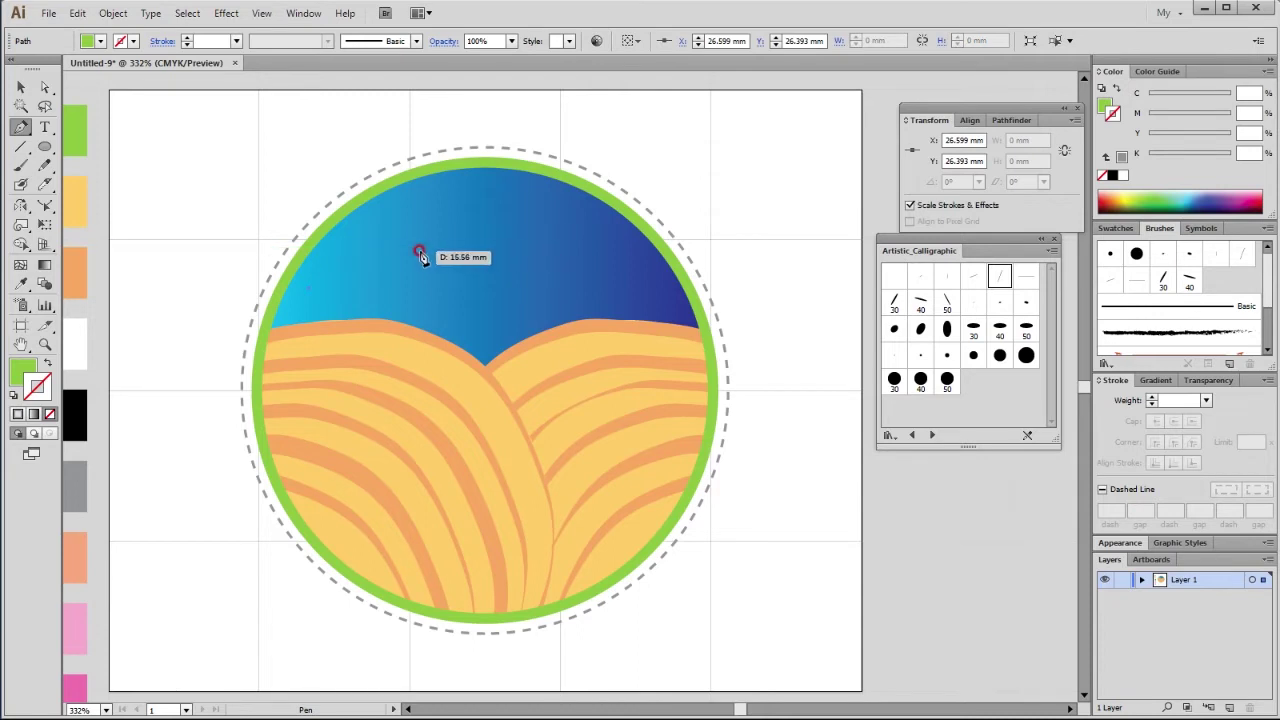
{"action": "left_click_drag", "start_coordinate": [429, 247], "coordinate": [518, 257]}
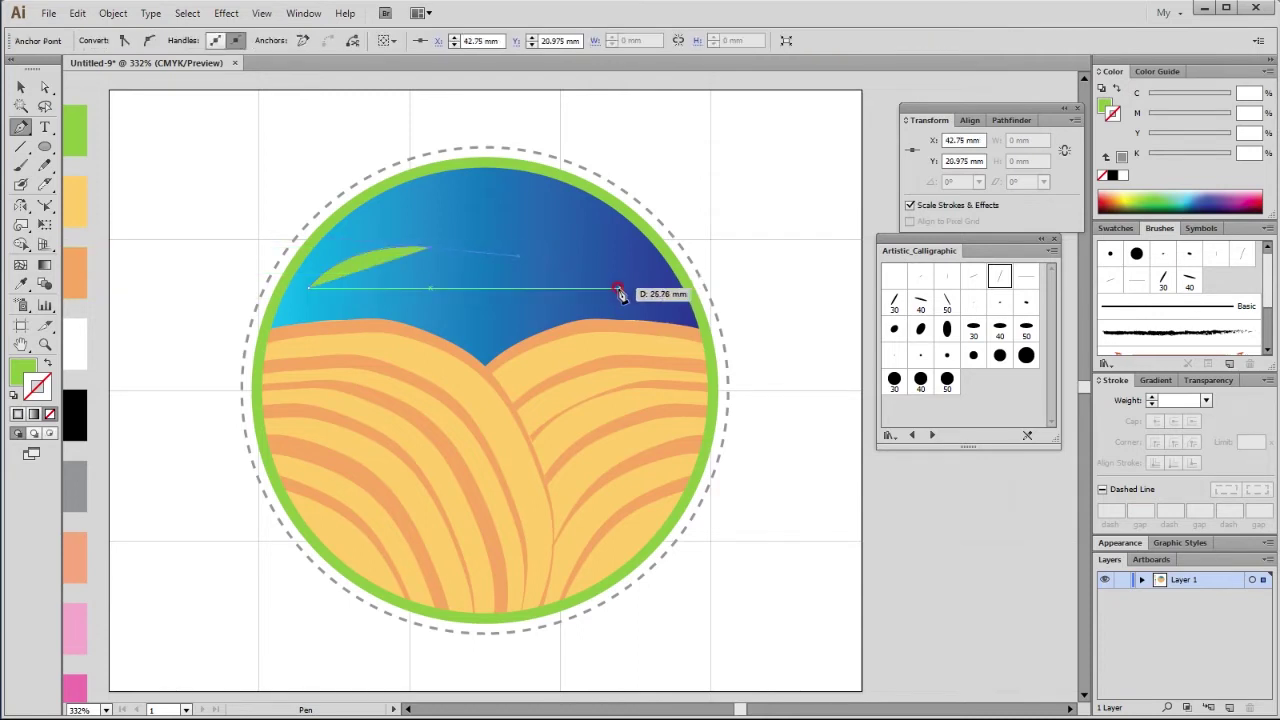
{"action": "left_click_drag", "start_coordinate": [624, 282], "coordinate": [680, 281]}
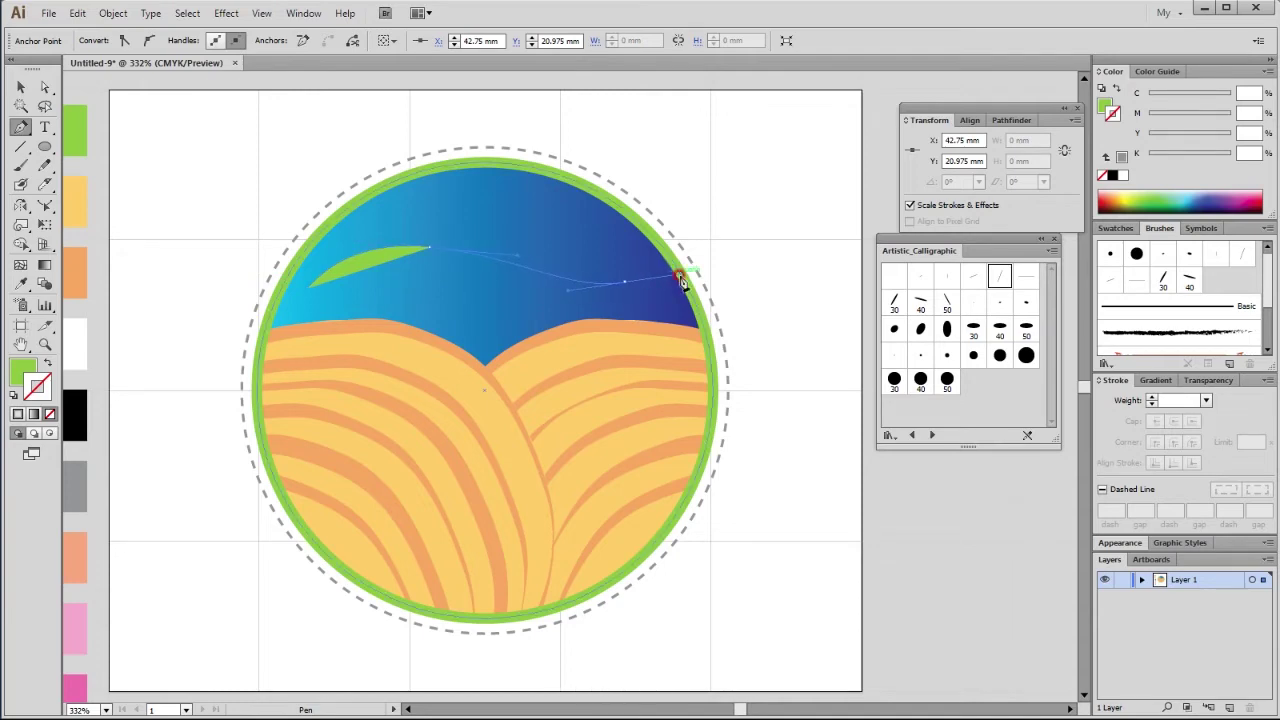
{"action": "left_click", "coordinate": [697, 246]}
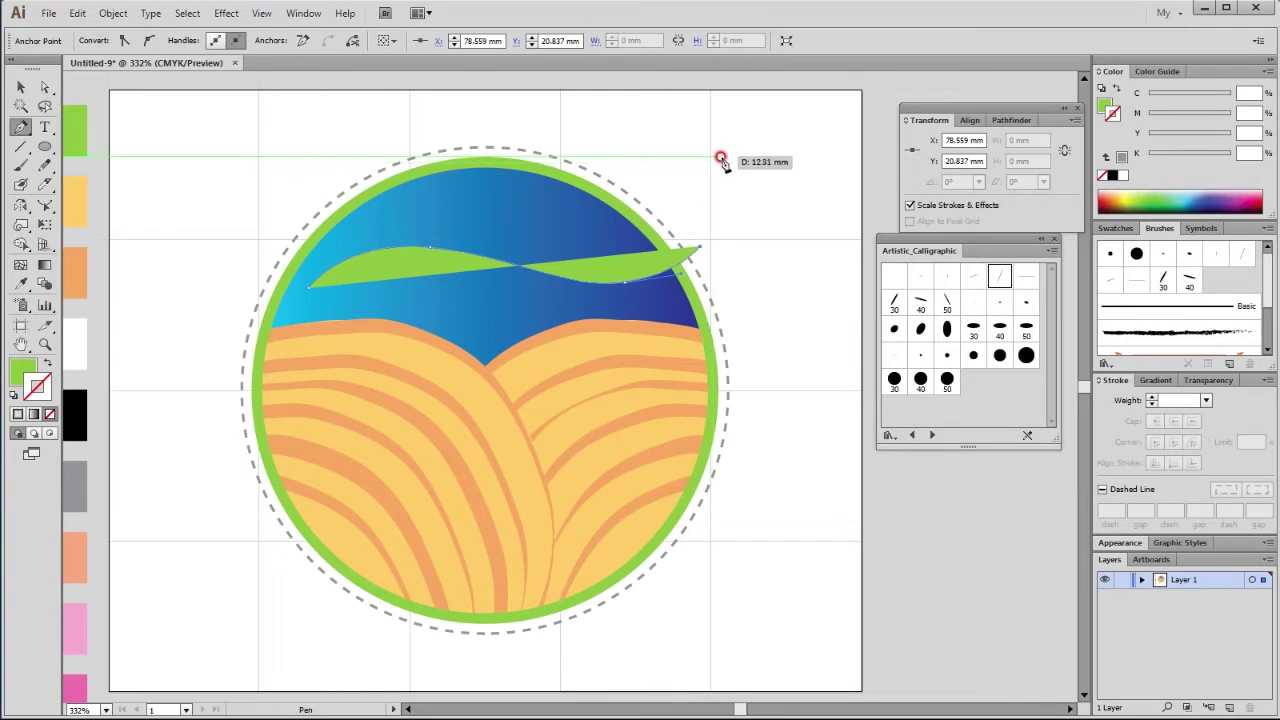
{"action": "left_click", "coordinate": [721, 158]}
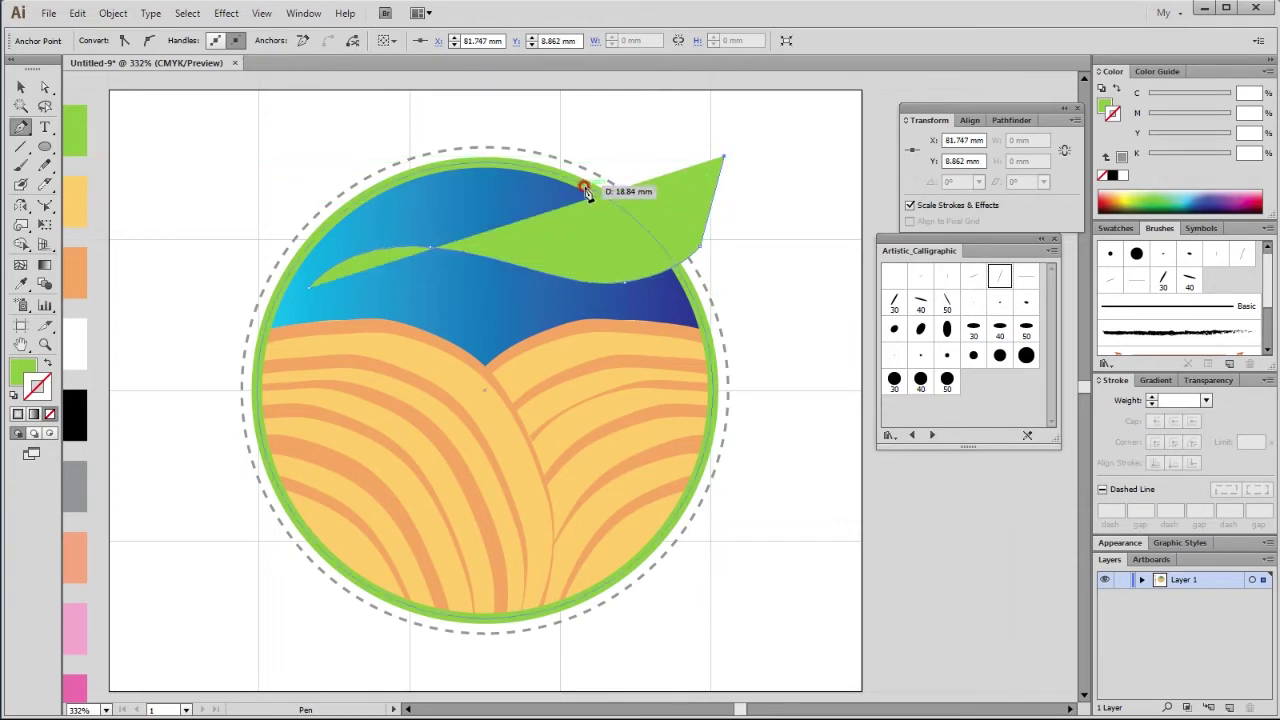
{"action": "left_click_drag", "start_coordinate": [615, 217], "coordinate": [600, 218]}
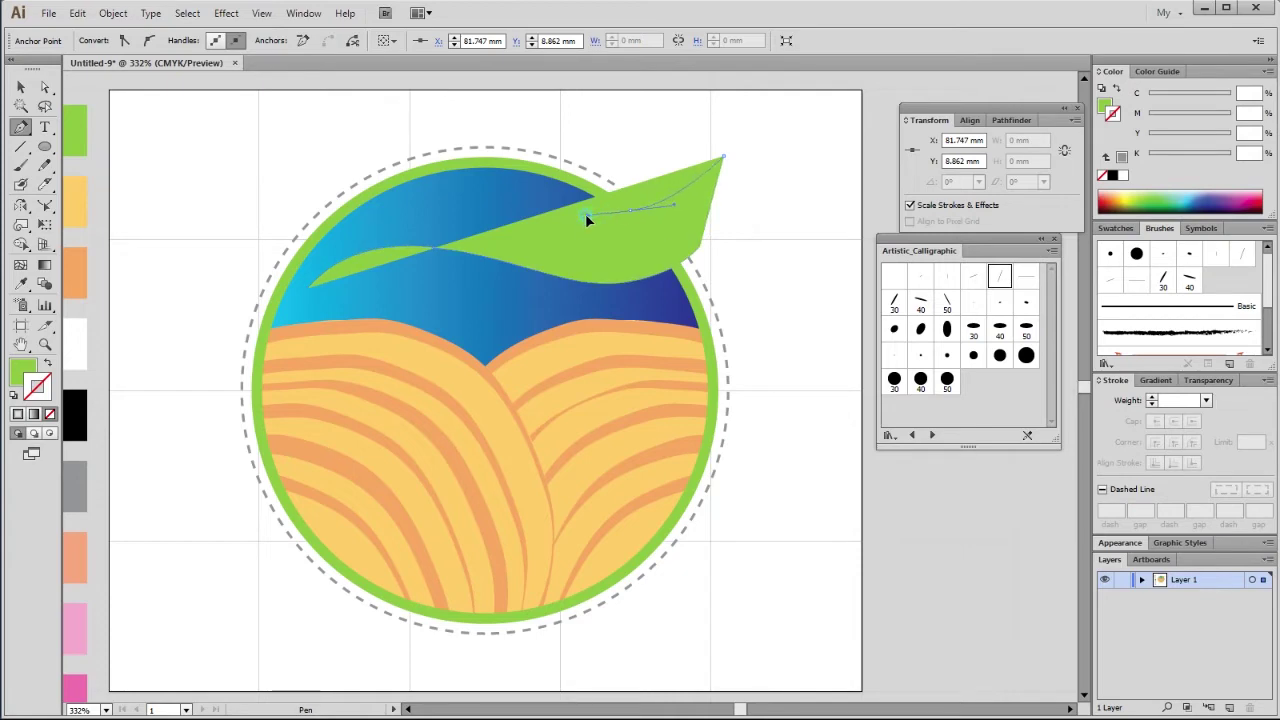
{"action": "left_click_drag", "start_coordinate": [587, 219], "coordinate": [586, 214]}
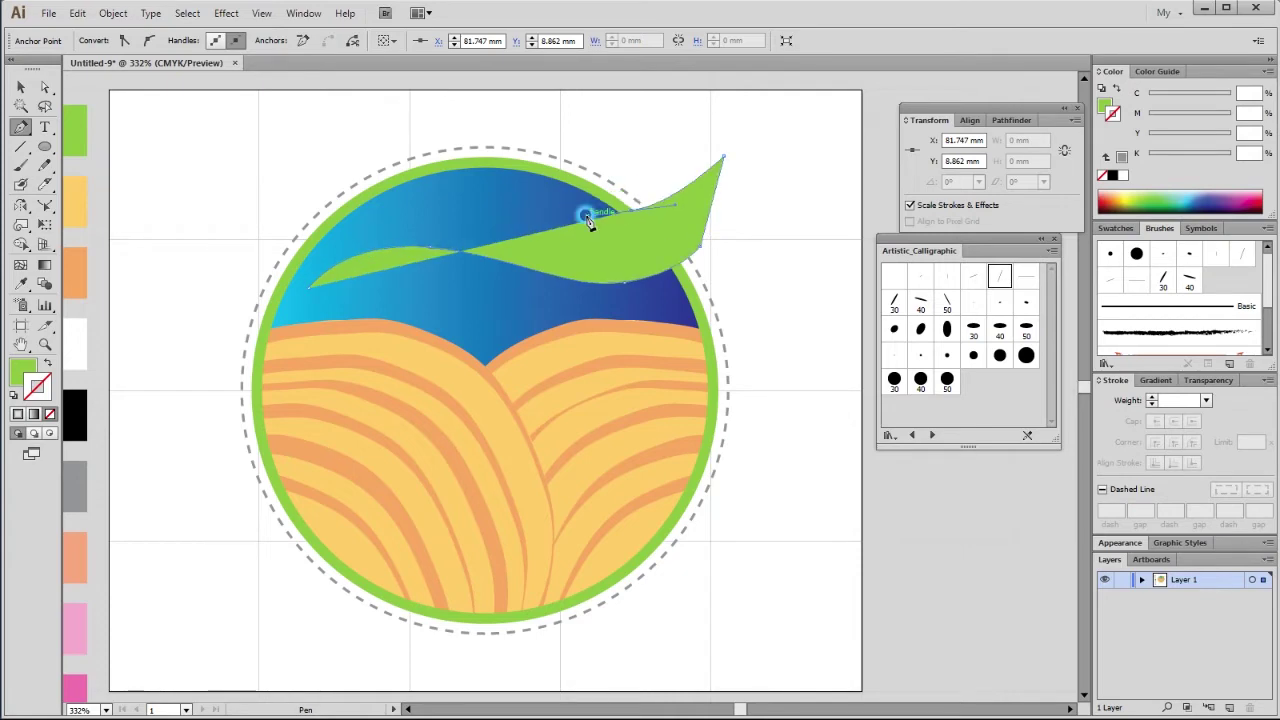
Step: Add the banner's curved left wing reaching over the circle's left edge
{"action": "left_click", "coordinate": [419, 178]}
{"action": "left_click_drag", "start_coordinate": [387, 186], "coordinate": [231, 240]}
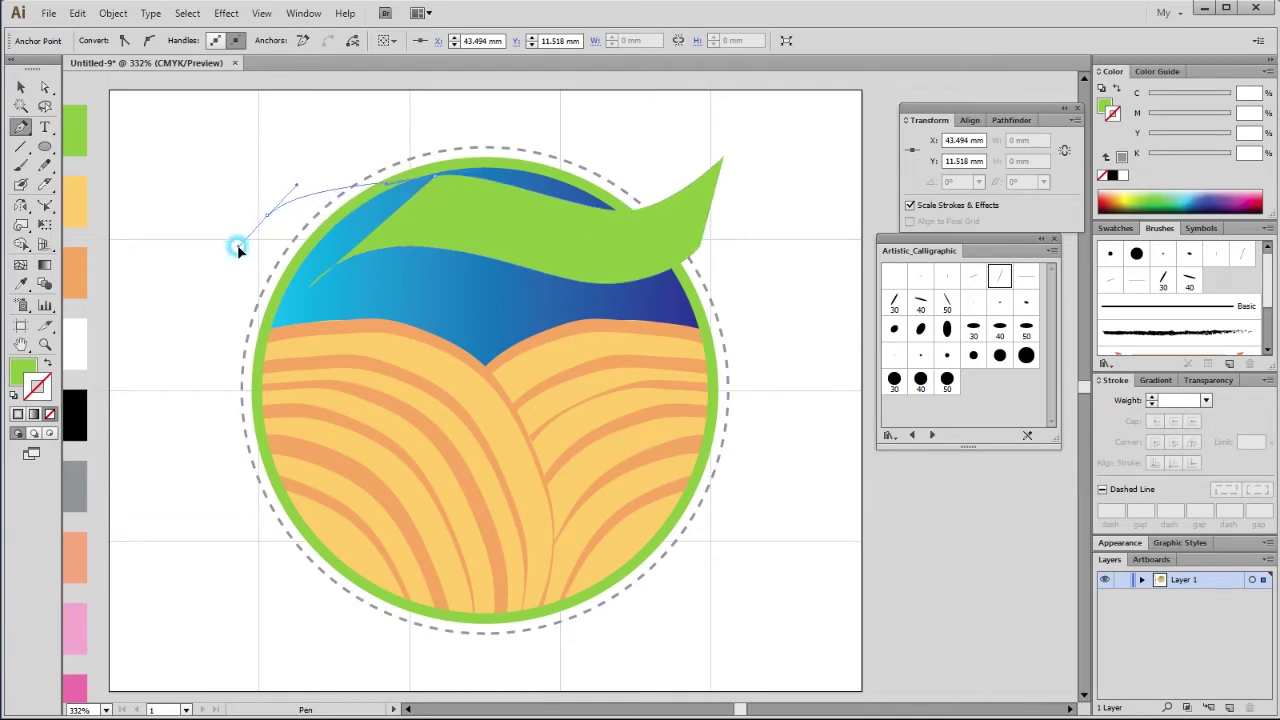
{"action": "mouse_move", "coordinate": [225, 233]}
{"action": "left_mouse_down"}
{"action": "mouse_move", "coordinate": [257, 233]}
{"action": "mouse_move", "coordinate": [311, 286]}
{"action": "left_mouse_up"}
{"action": "left_click", "coordinate": [45, 87]}
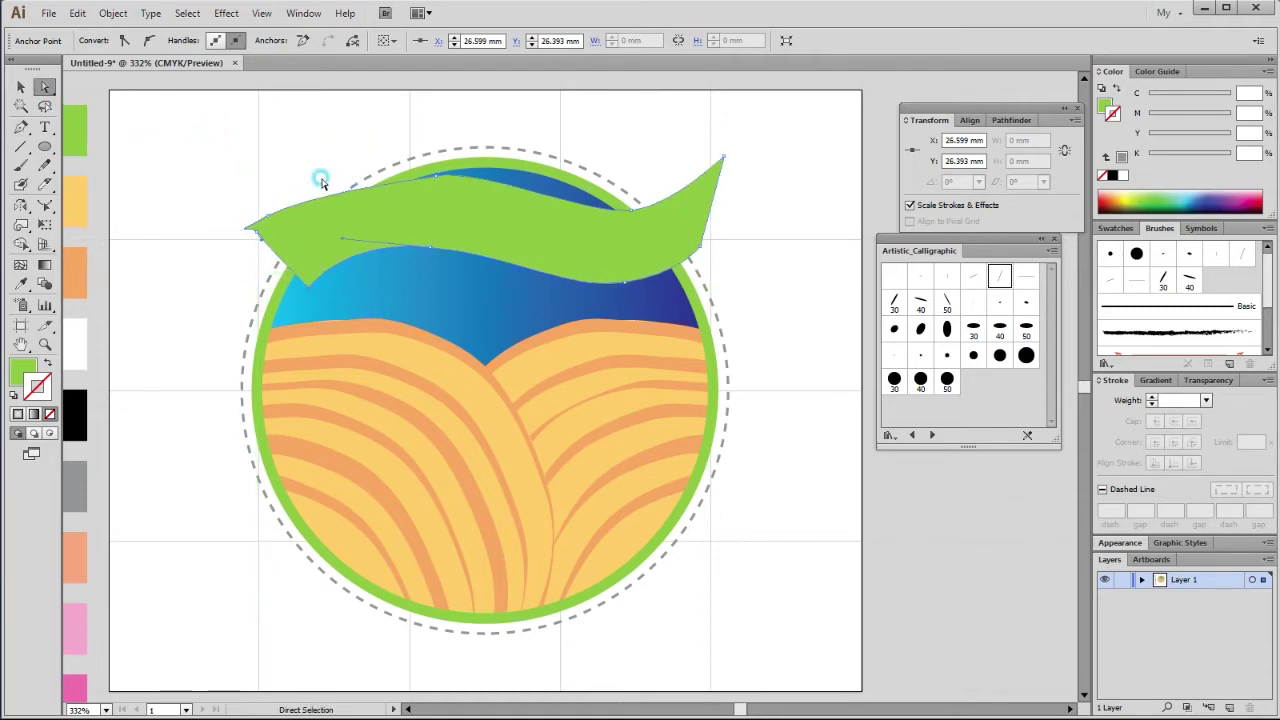
Step: Reshape the banner's left tip by adjusting its handles and retracting the extra one
{"action": "left_click_drag", "start_coordinate": [197, 177], "coordinate": [421, 328]}
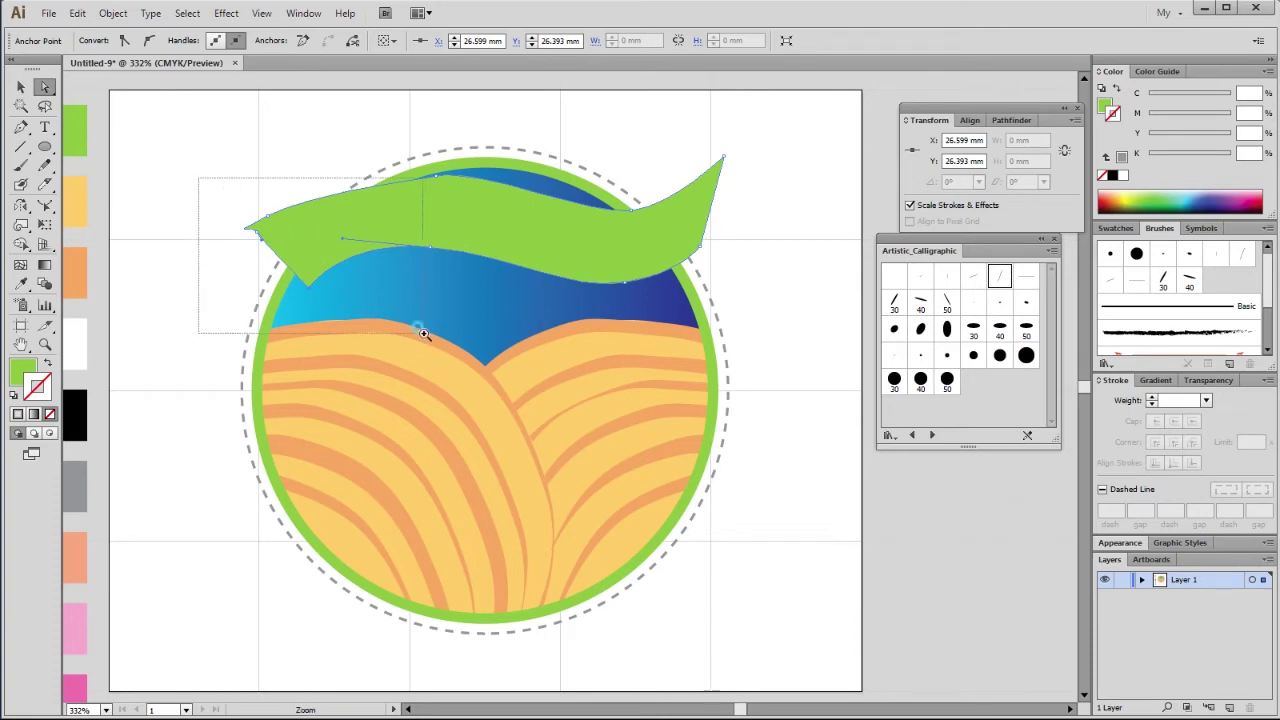
{"action": "left_click_drag", "start_coordinate": [347, 303], "coordinate": [277, 307]}
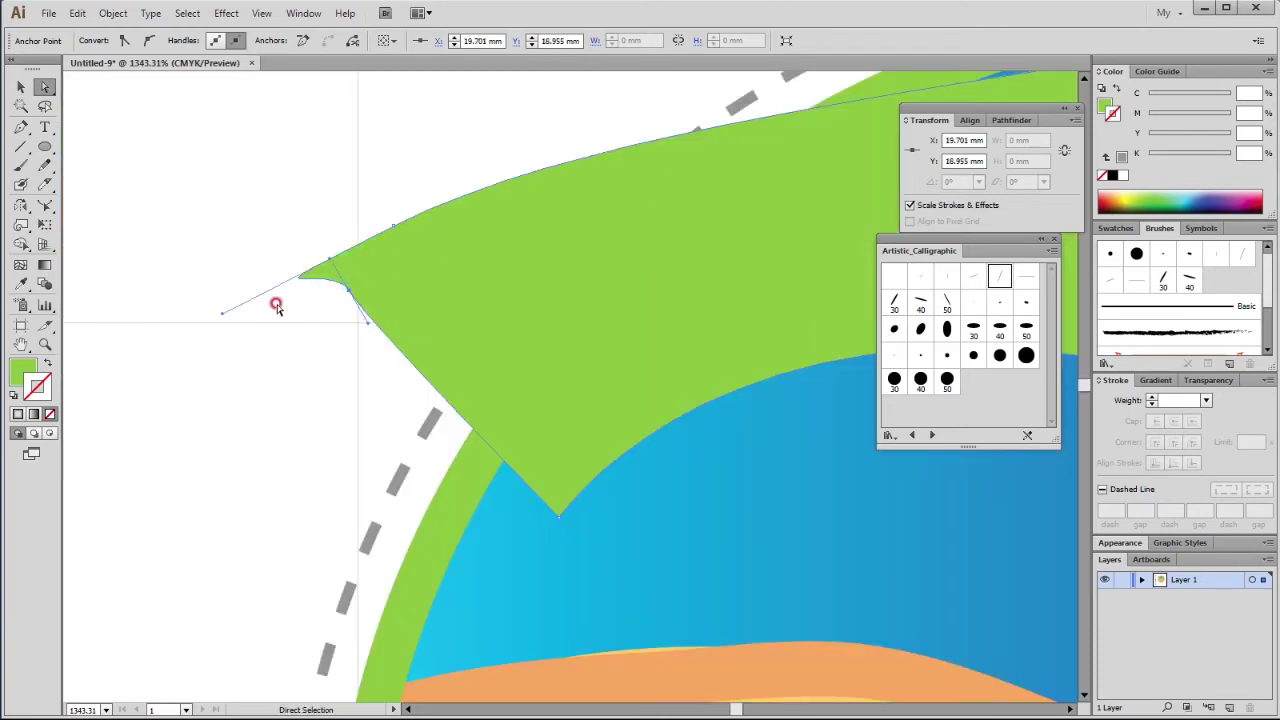
{"action": "left_click", "coordinate": [395, 232]}
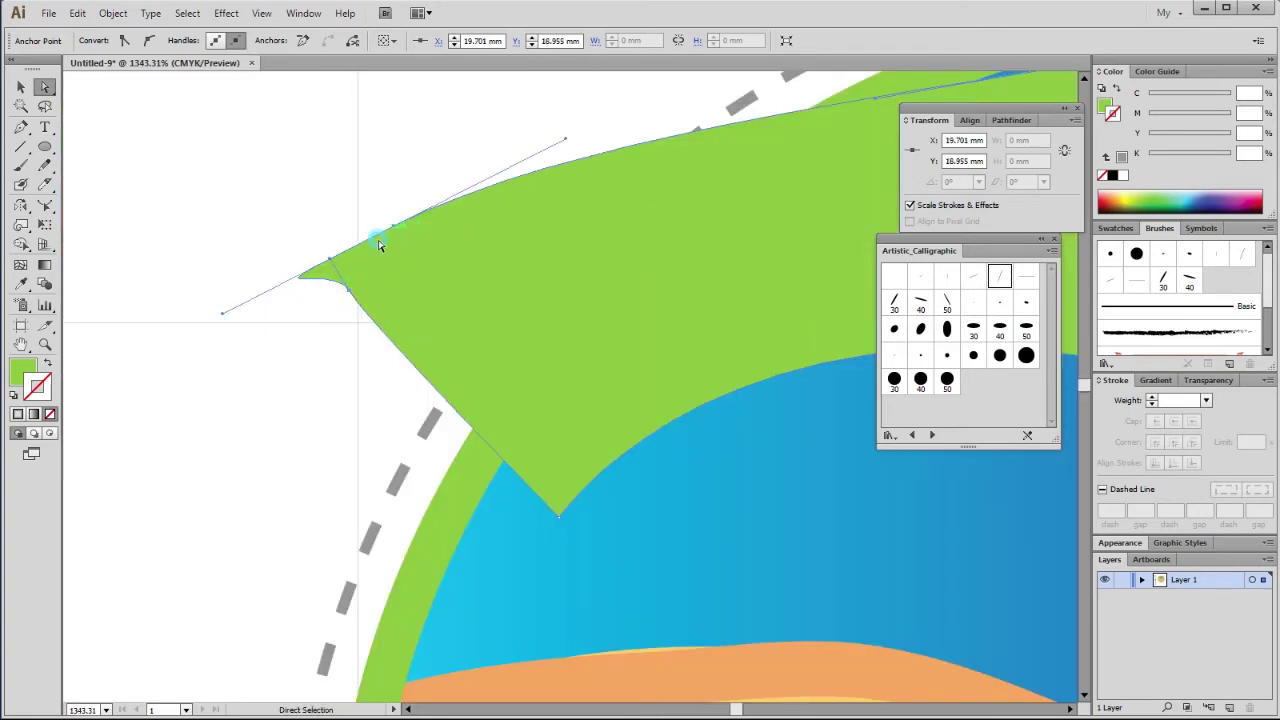
{"action": "left_click_drag", "start_coordinate": [219, 316], "coordinate": [337, 257]}
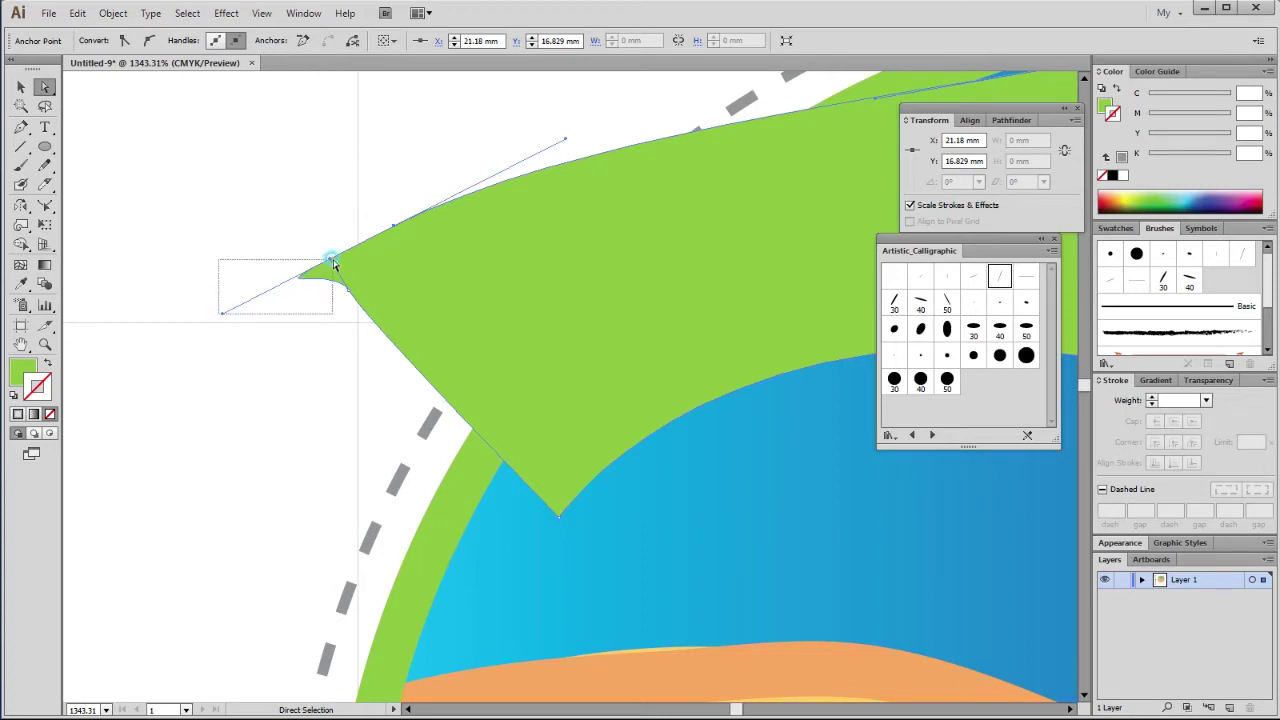
{"action": "left_click", "coordinate": [393, 230]}
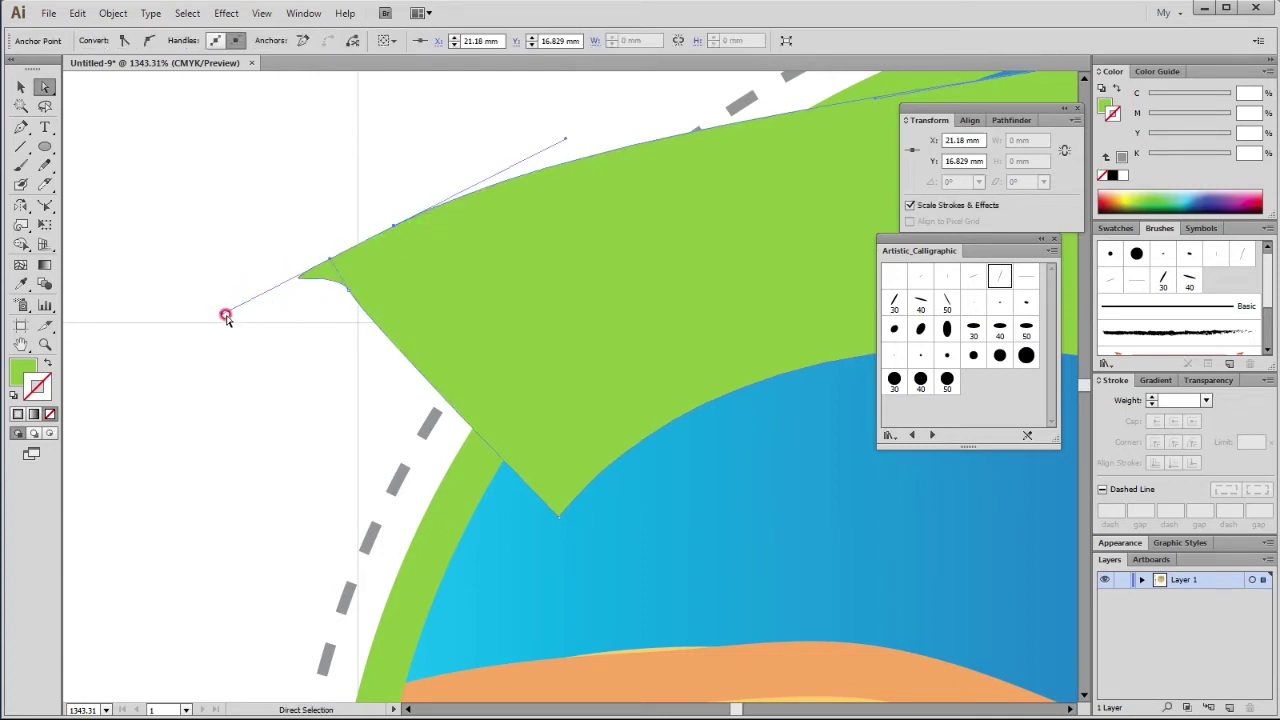
{"action": "mouse_move", "coordinate": [222, 313]}
{"action": "left_mouse_down"}
{"action": "mouse_move", "coordinate": [300, 276]}
{"action": "mouse_move", "coordinate": [415, 256]}
{"action": "left_mouse_up"}
{"action": "left_click", "coordinate": [434, 150]}
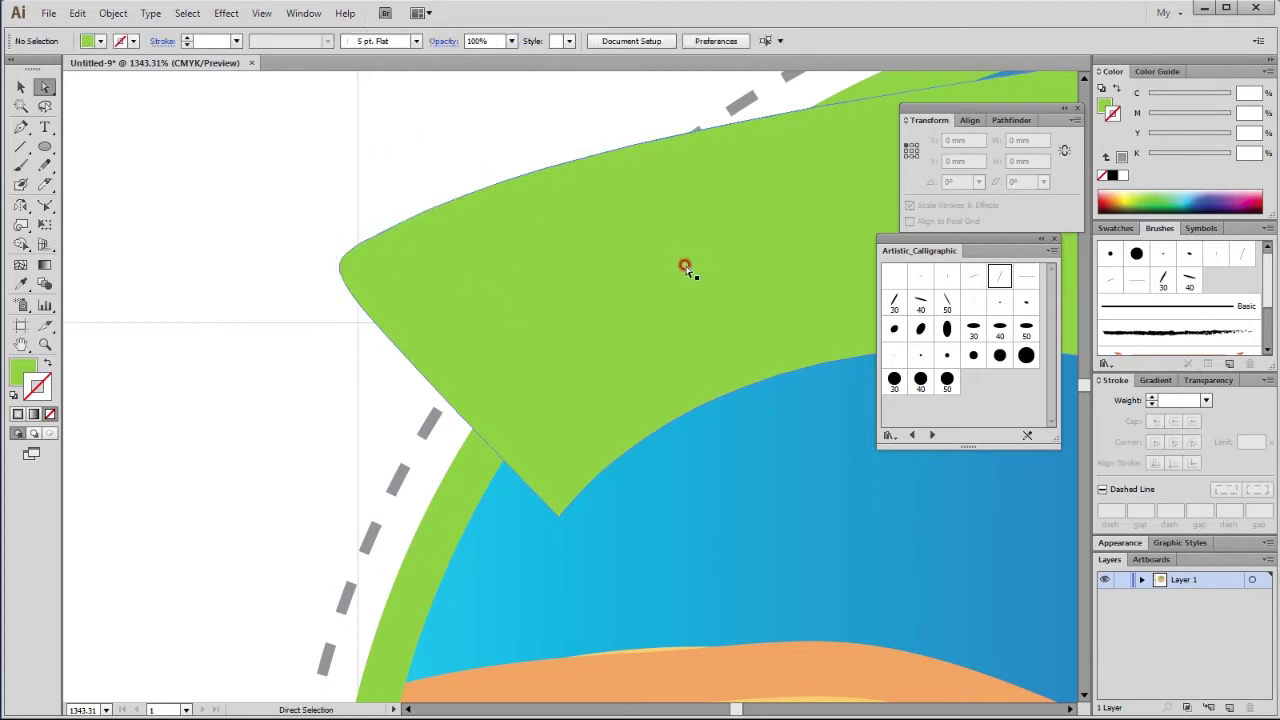
{"action": "key", "text": "ctrl+minus"}
{"action": "key", "text": "ctrl+minus"}
{"action": "key", "text": "ctrl+minus"}
{"action": "mouse_move", "coordinate": [685, 264]}
{"action": "left_mouse_down"}
{"action": "mouse_move", "coordinate": [353, 233]}
{"action": "mouse_move", "coordinate": [531, 188]}
{"action": "left_mouse_up"}
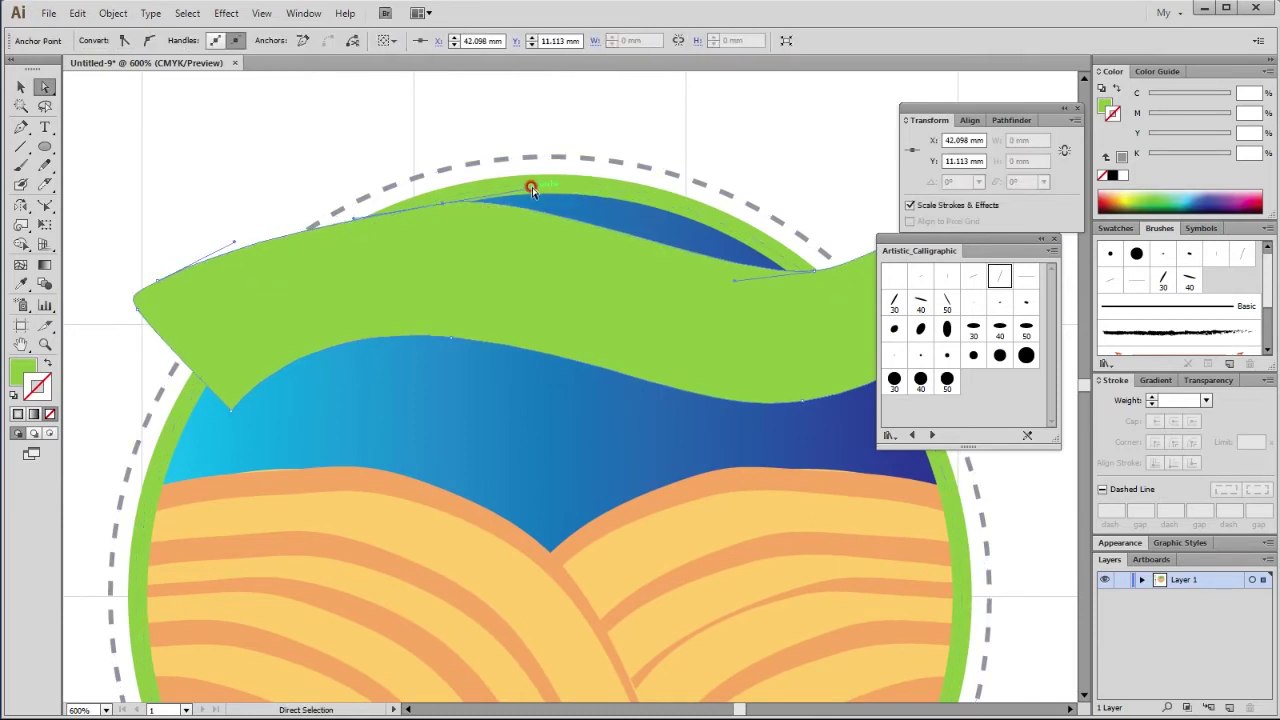
Step: Drag the banner's lower anchor to refine the curve of its lower edge
{"action": "left_click", "coordinate": [526, 126]}
{"action": "mouse_move", "coordinate": [607, 383]}
{"action": "left_mouse_down"}
{"action": "mouse_move", "coordinate": [486, 289]}
{"action": "mouse_move", "coordinate": [529, 279]}
{"action": "left_mouse_up"}
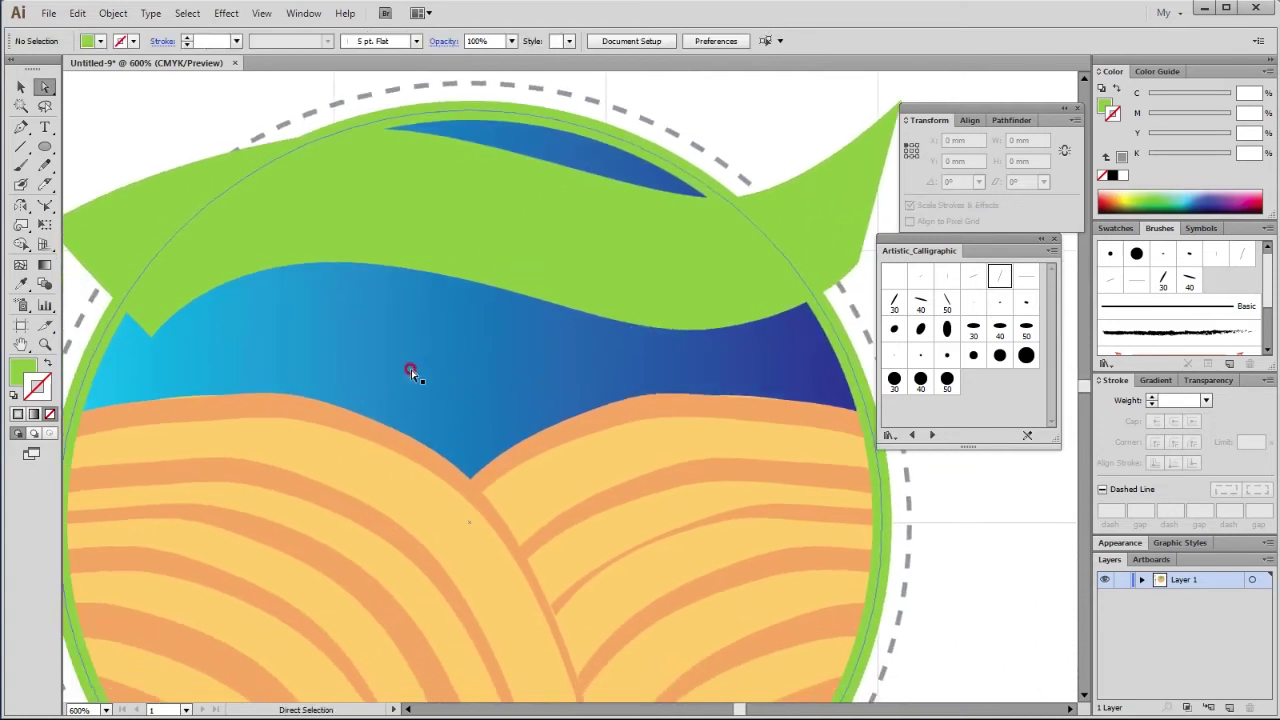
{"action": "left_click_drag", "start_coordinate": [393, 257], "coordinate": [463, 245]}
{"action": "left_click_drag", "start_coordinate": [214, 336], "coordinate": [182, 352]}
{"action": "left_click", "coordinate": [192, 163]}
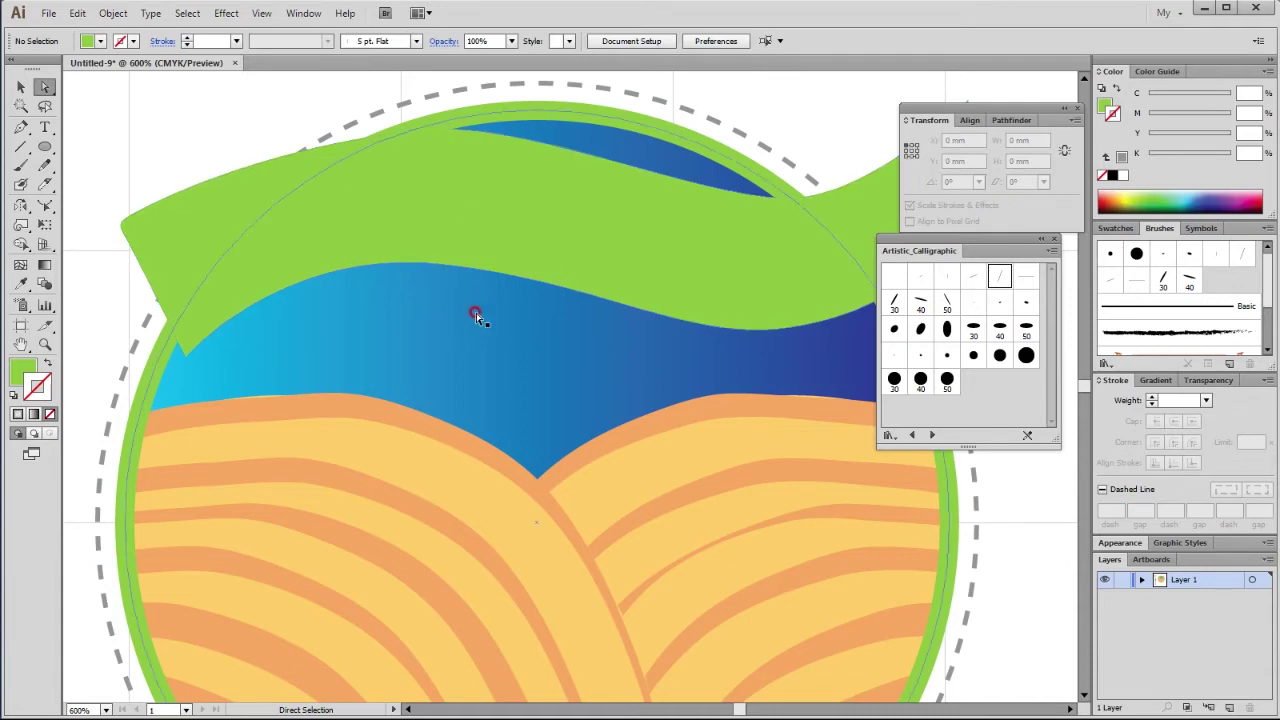
{"action": "mouse_move", "coordinate": [533, 360]}
{"action": "left_mouse_down"}
{"action": "mouse_move", "coordinate": [434, 371]}
{"action": "mouse_move", "coordinate": [510, 353]}
{"action": "left_mouse_up"}
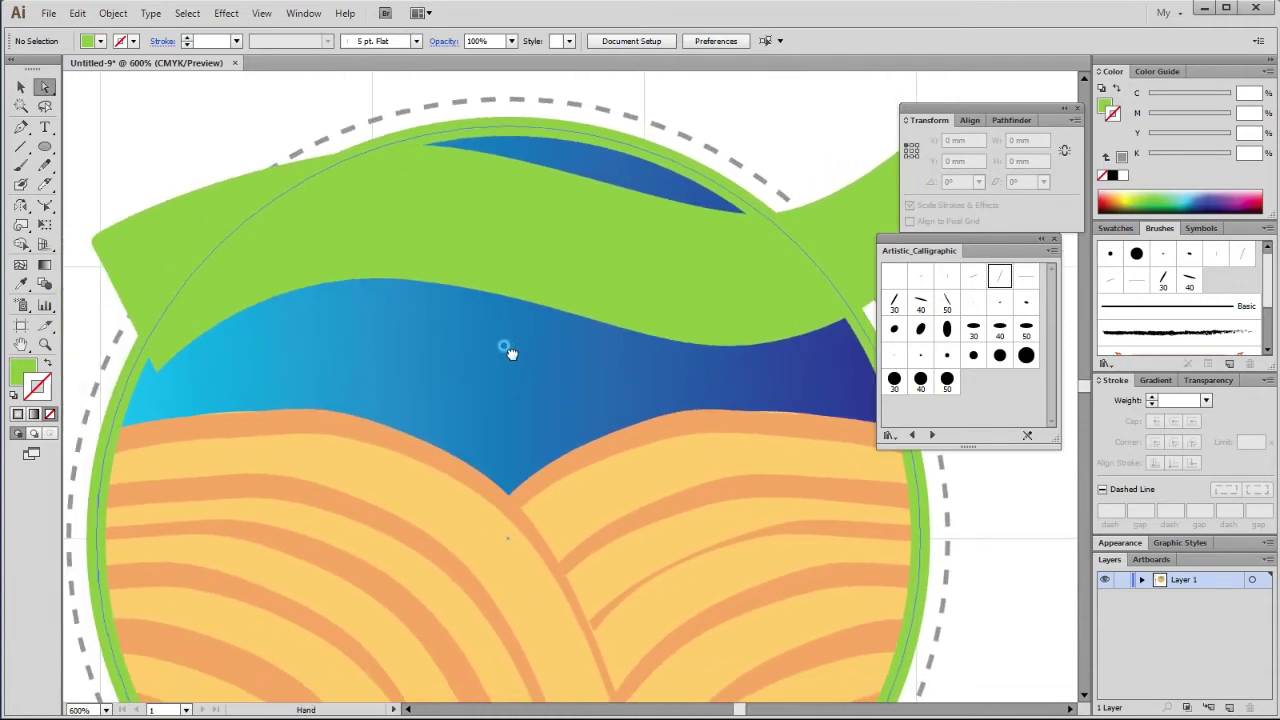
{"action": "left_click", "coordinate": [44, 127]}
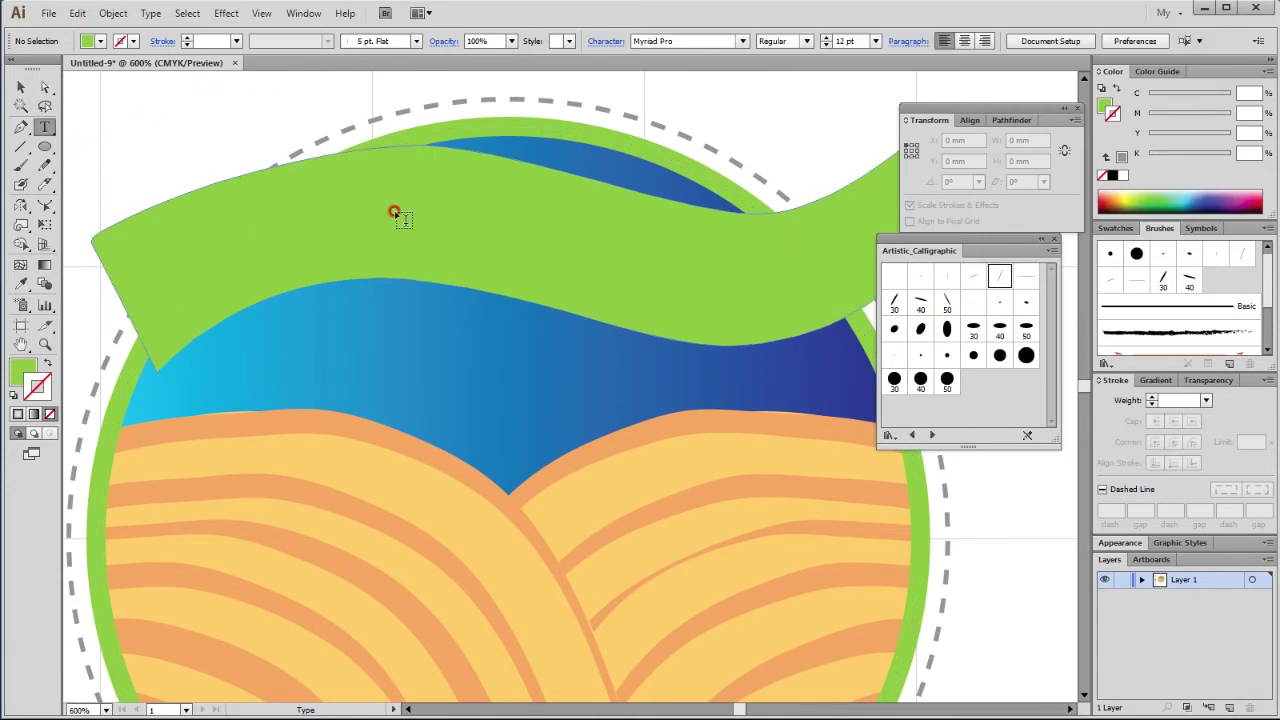
Step: Type 'Fresh Milk' on the green banner and move it toward the banner's middle
{"action": "key", "text": "ctrl+minus"}
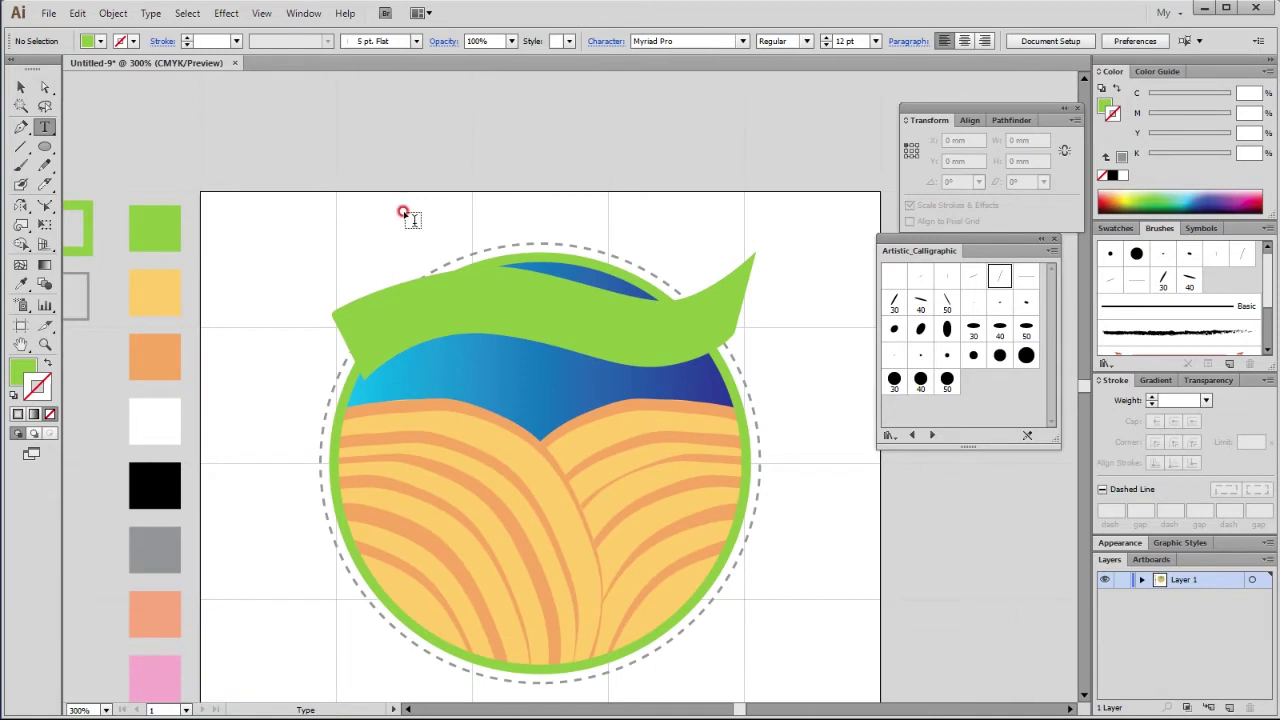
{"action": "left_click", "coordinate": [163, 435]}
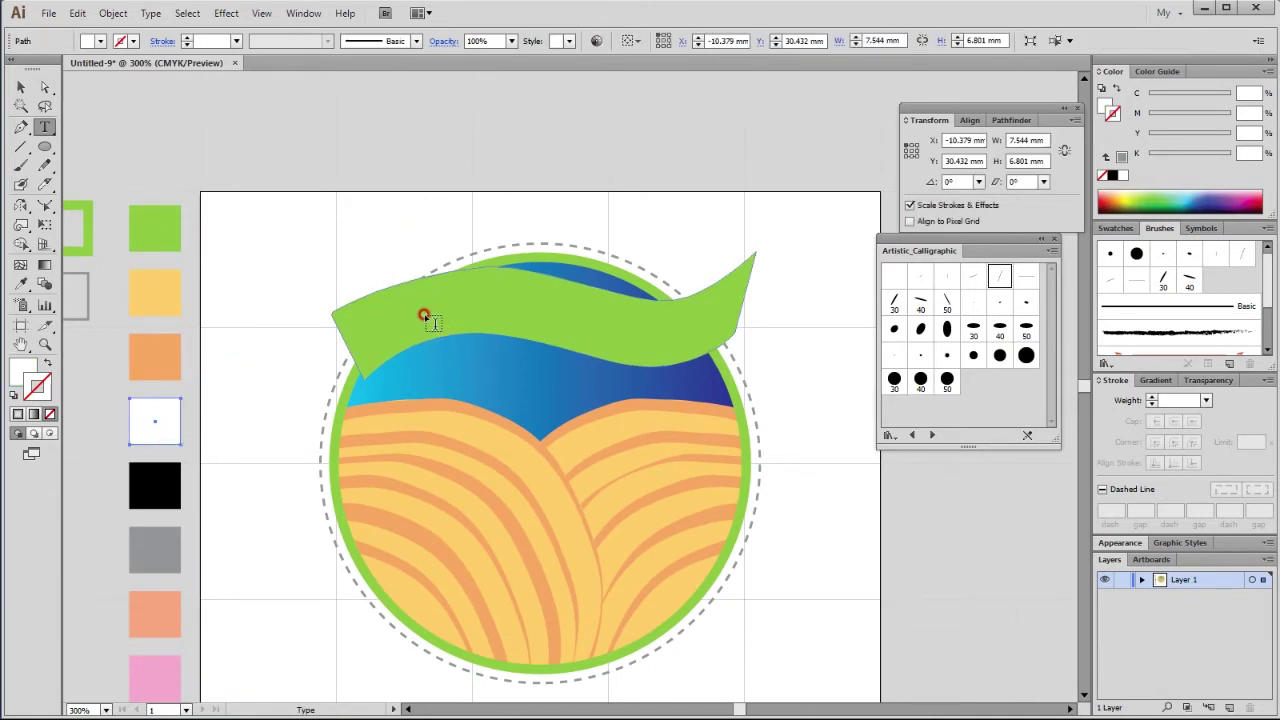
{"action": "left_click", "coordinate": [361, 236], "text": "ctrl"}
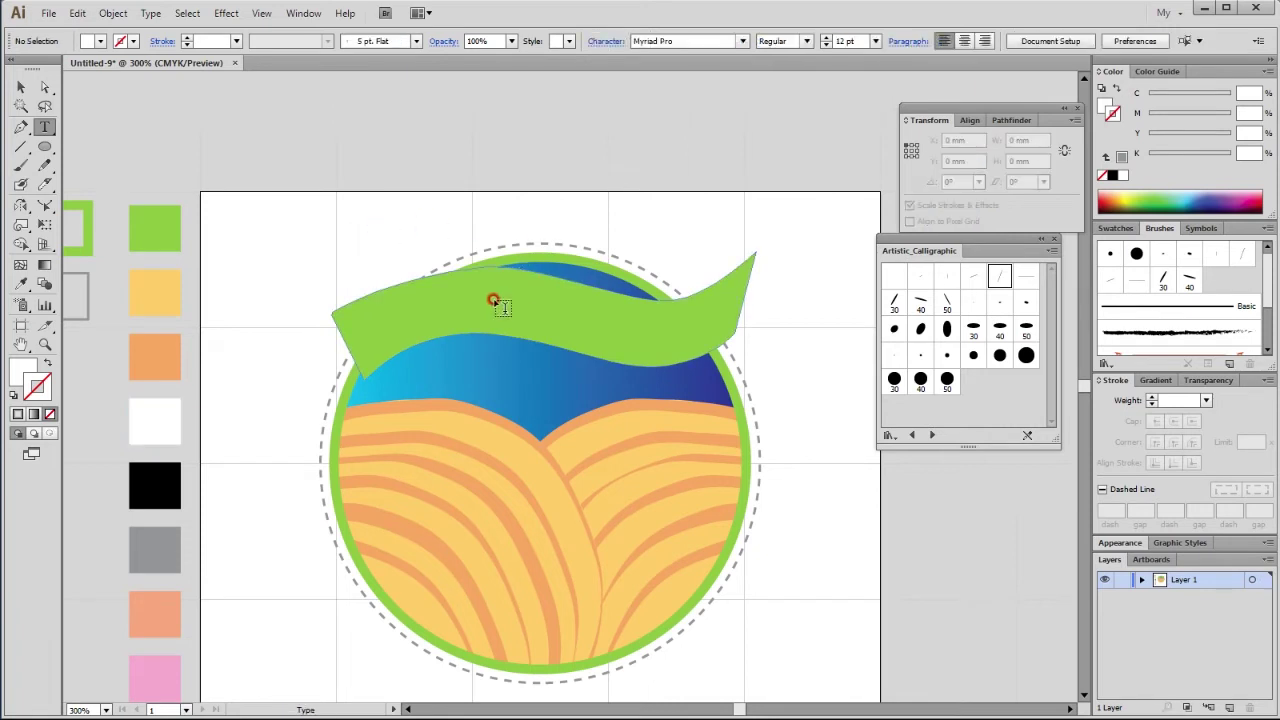
{"action": "left_click", "coordinate": [391, 325]}
{"action": "type", "text": "Fresh Milk"}
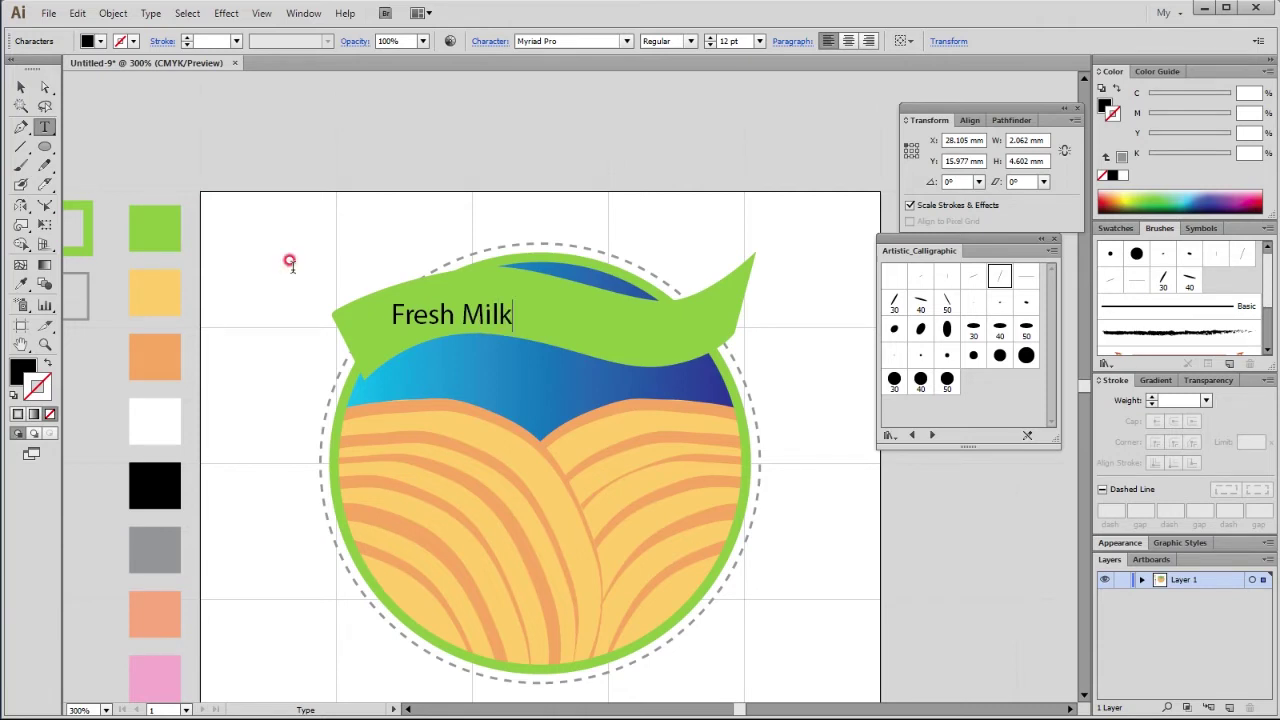
{"action": "left_click", "coordinate": [20, 87]}
{"action": "left_click_drag", "start_coordinate": [484, 316], "coordinate": [540, 311]}
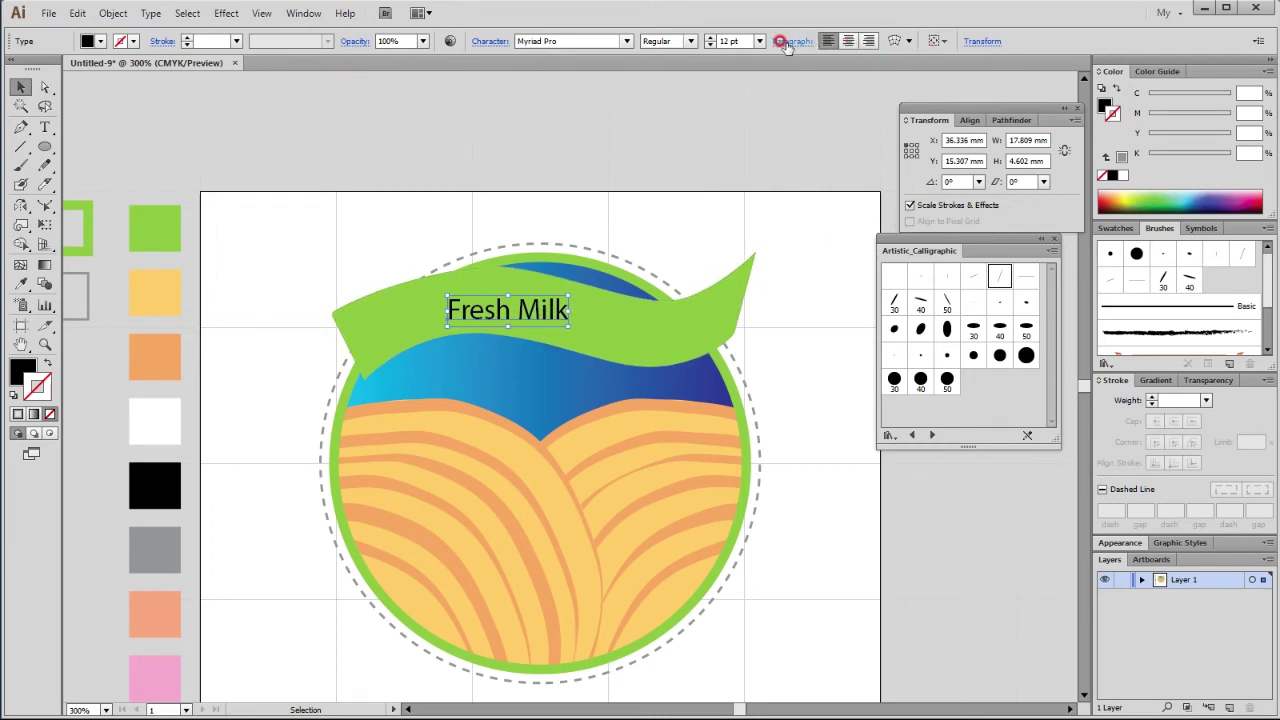
{"action": "left_click", "coordinate": [484, 44]}
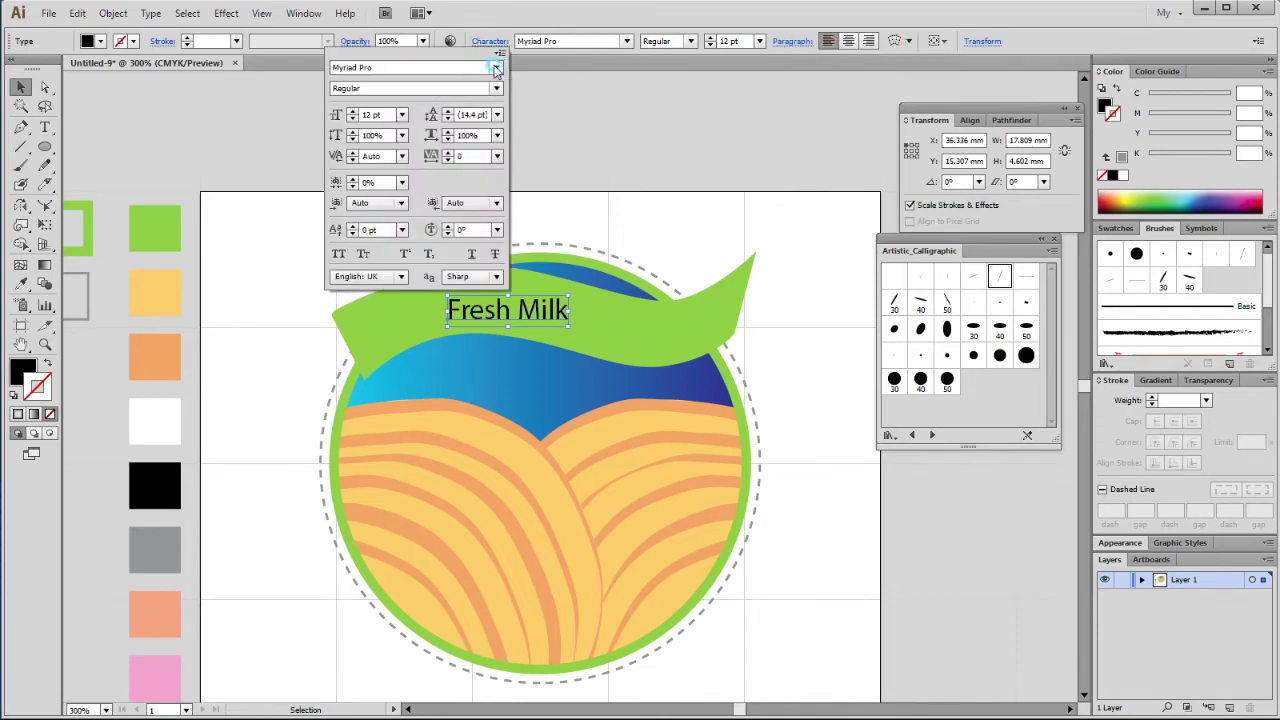
Step: Choose Arial Bold from the font list and apply a 20 pt size to 'Fresh Milk'
{"action": "left_click", "coordinate": [494, 66]}
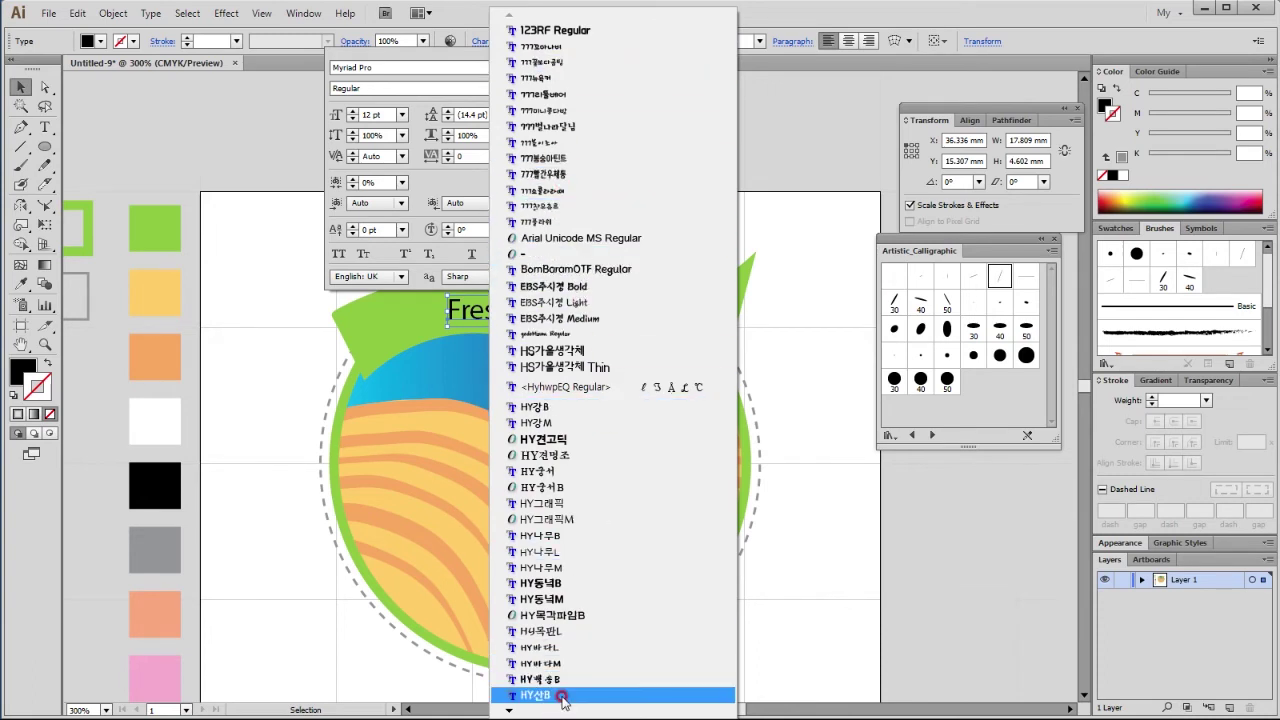
{"action": "scroll", "coordinate": [562, 695], "scroll_direction": "down", "scroll_amount": 10}
{"action": "scroll", "coordinate": [562, 690], "scroll_direction": "down", "scroll_amount": 1}
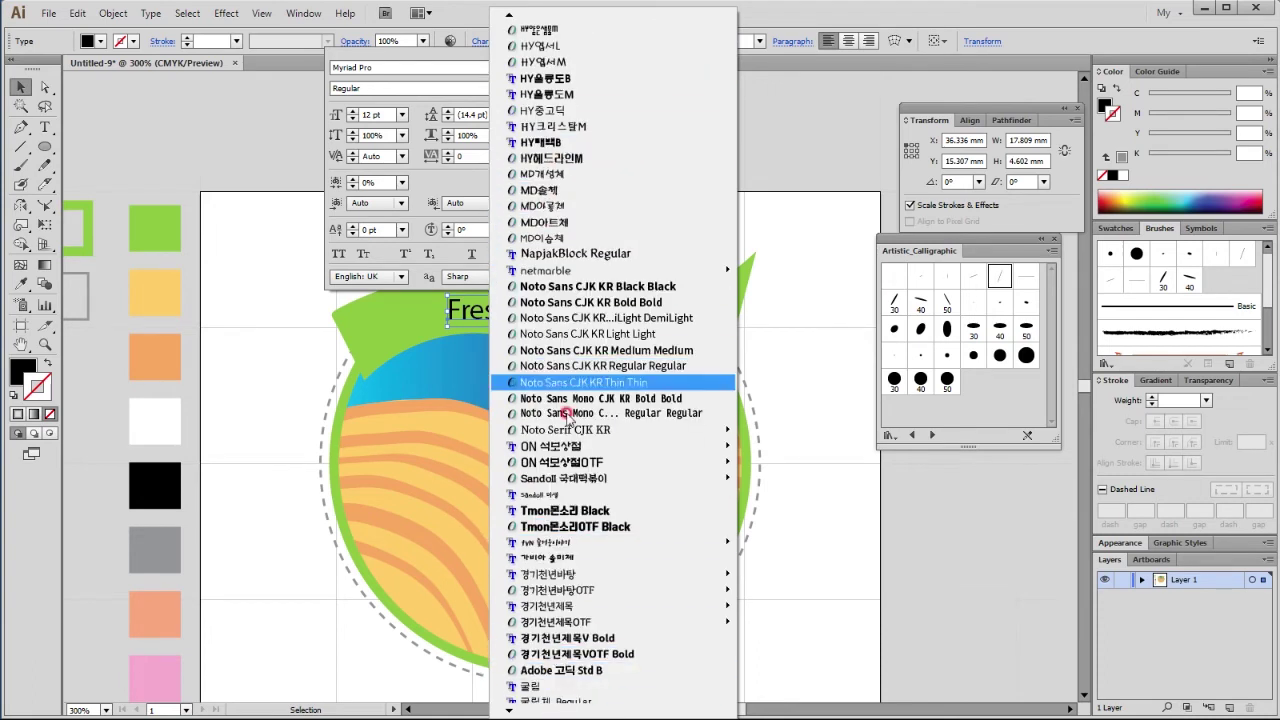
{"action": "scroll", "coordinate": [585, 527], "scroll_direction": "down", "scroll_amount": 5}
{"action": "scroll", "coordinate": [585, 527], "scroll_direction": "down", "scroll_amount": 2}
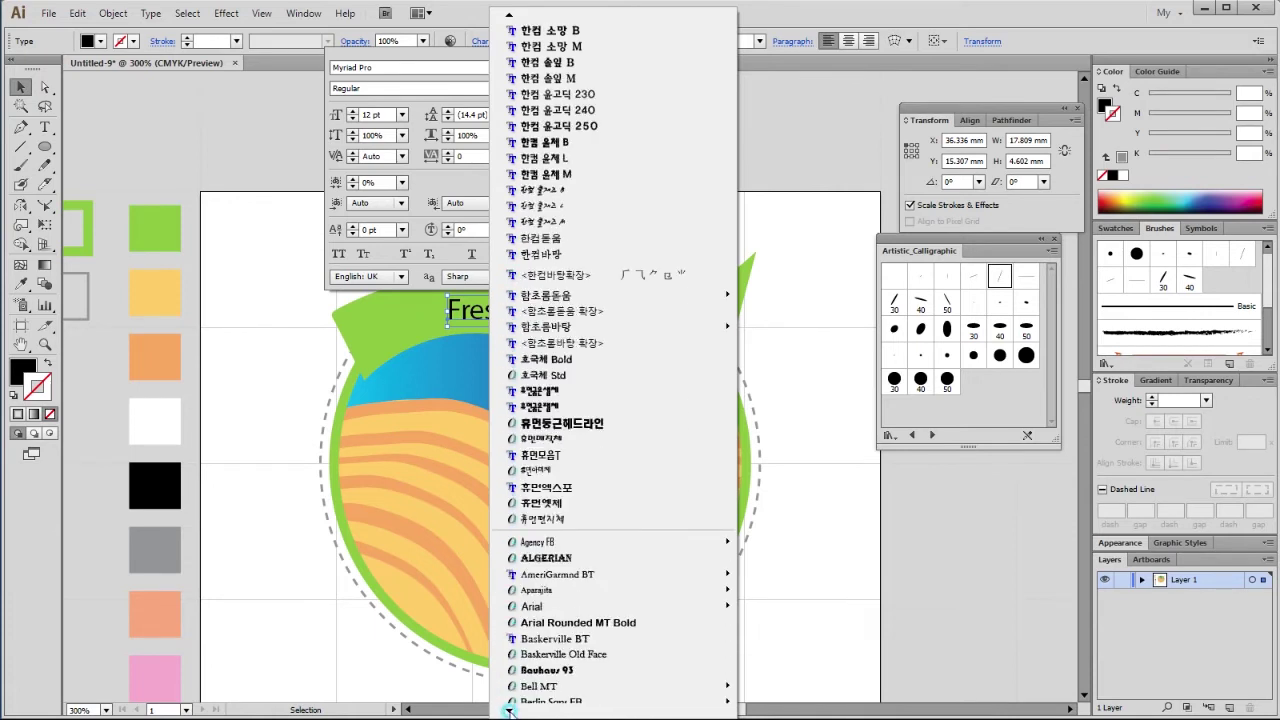
{"action": "left_click", "coordinate": [554, 573]}
{"action": "mouse_move", "coordinate": [531, 606]}
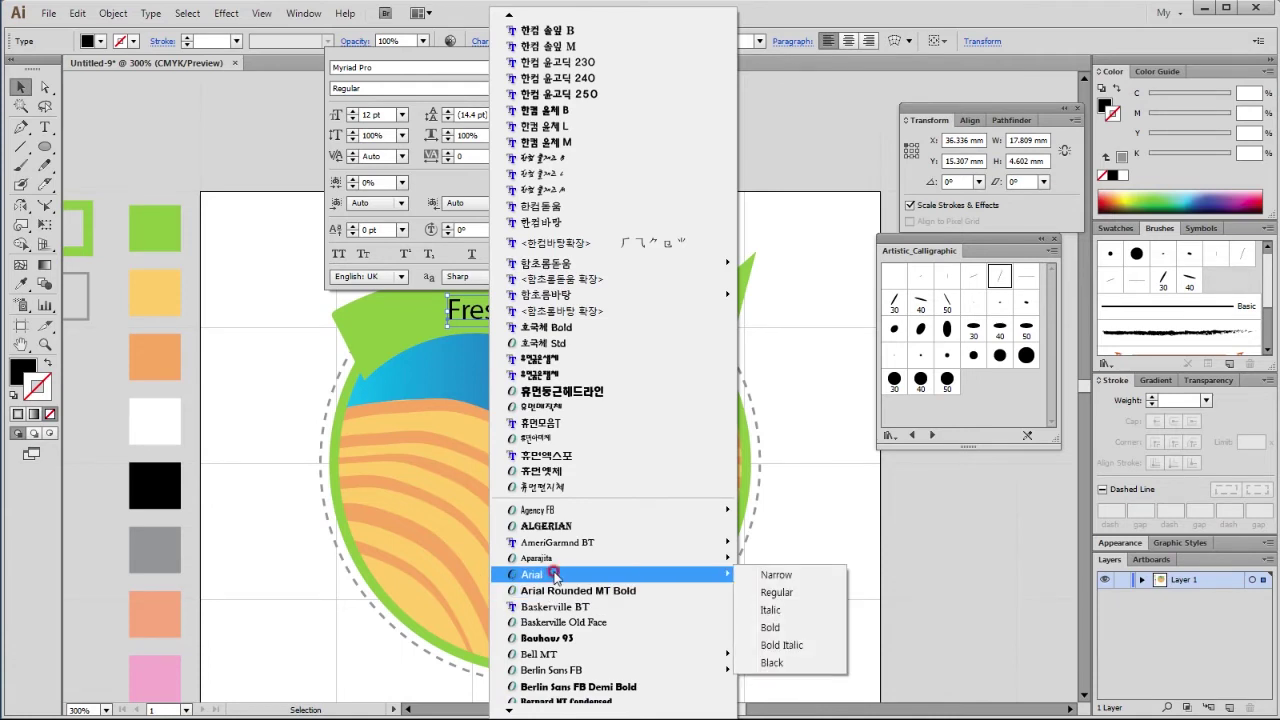
{"action": "left_click", "coordinate": [770, 626]}
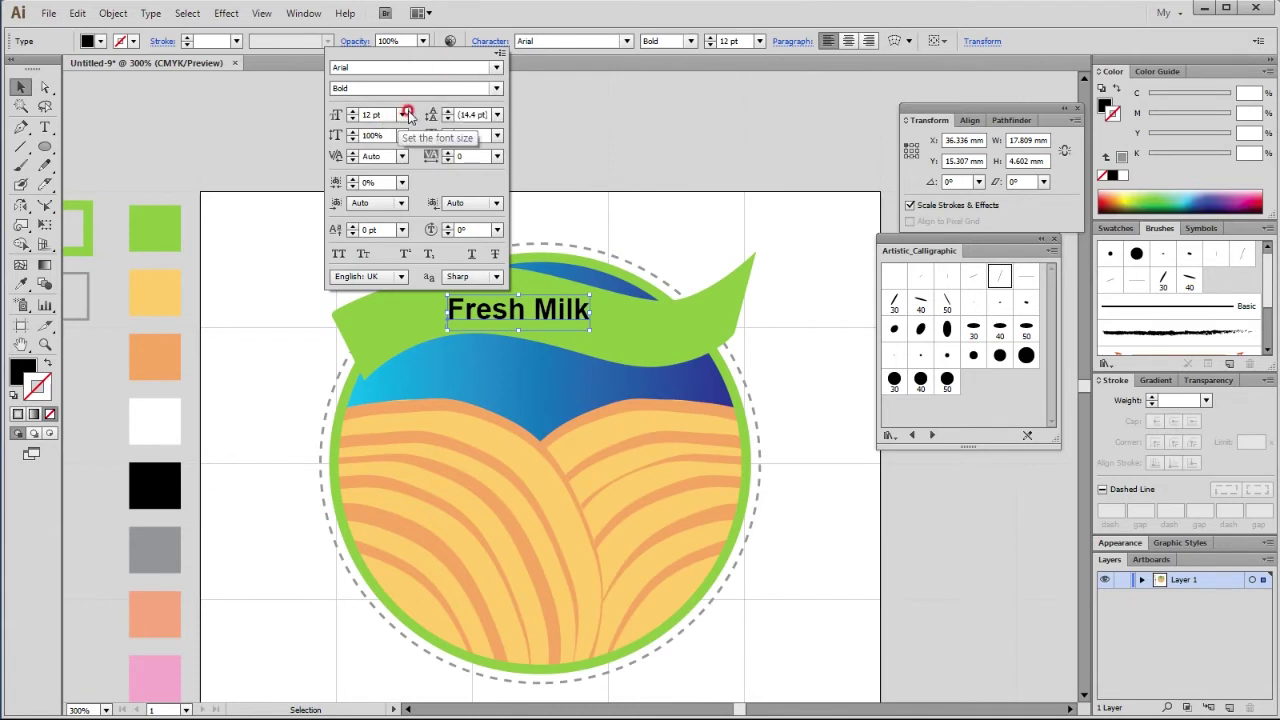
{"action": "left_click", "coordinate": [357, 113]}
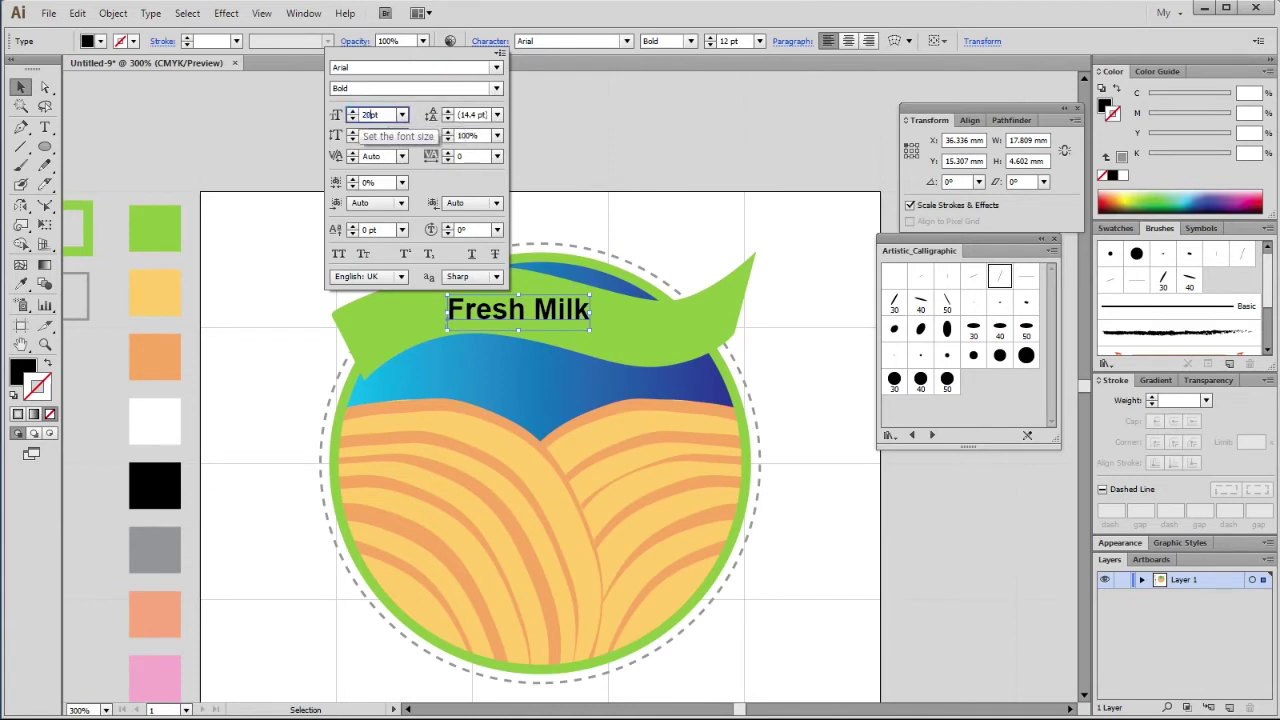
{"action": "key", "text": "Return"}
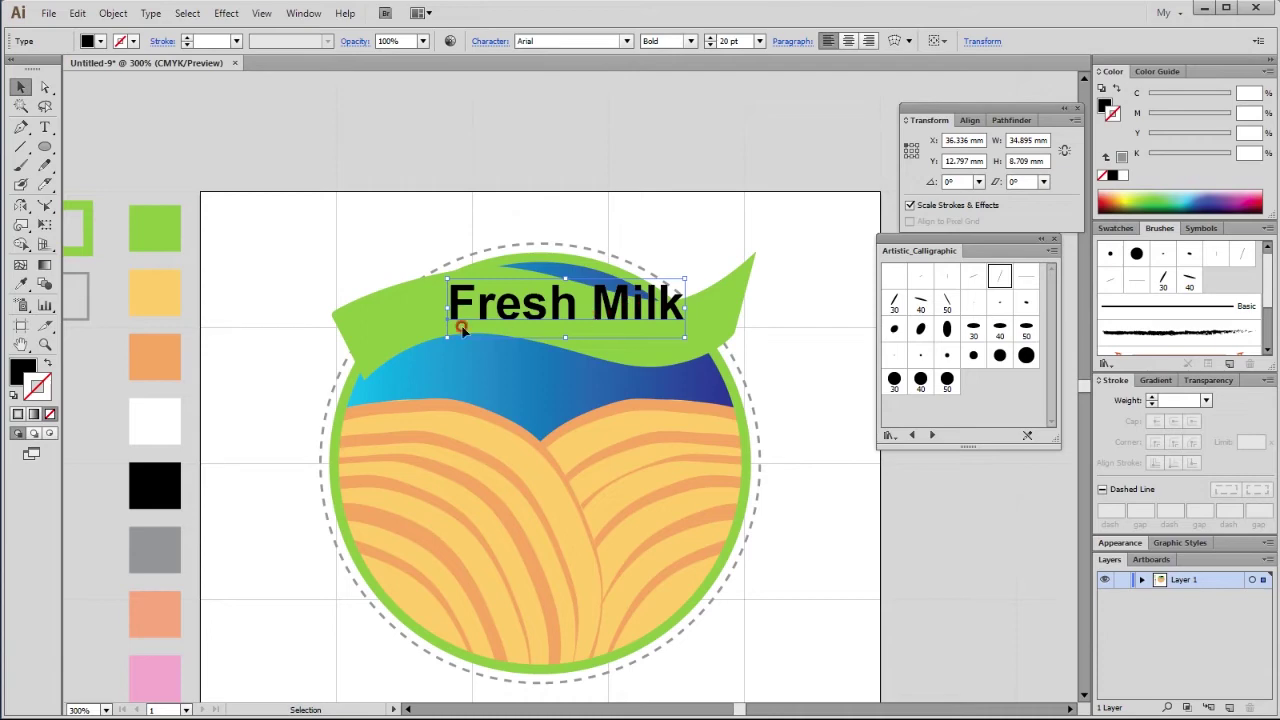
{"action": "left_click", "coordinate": [1236, 148]}
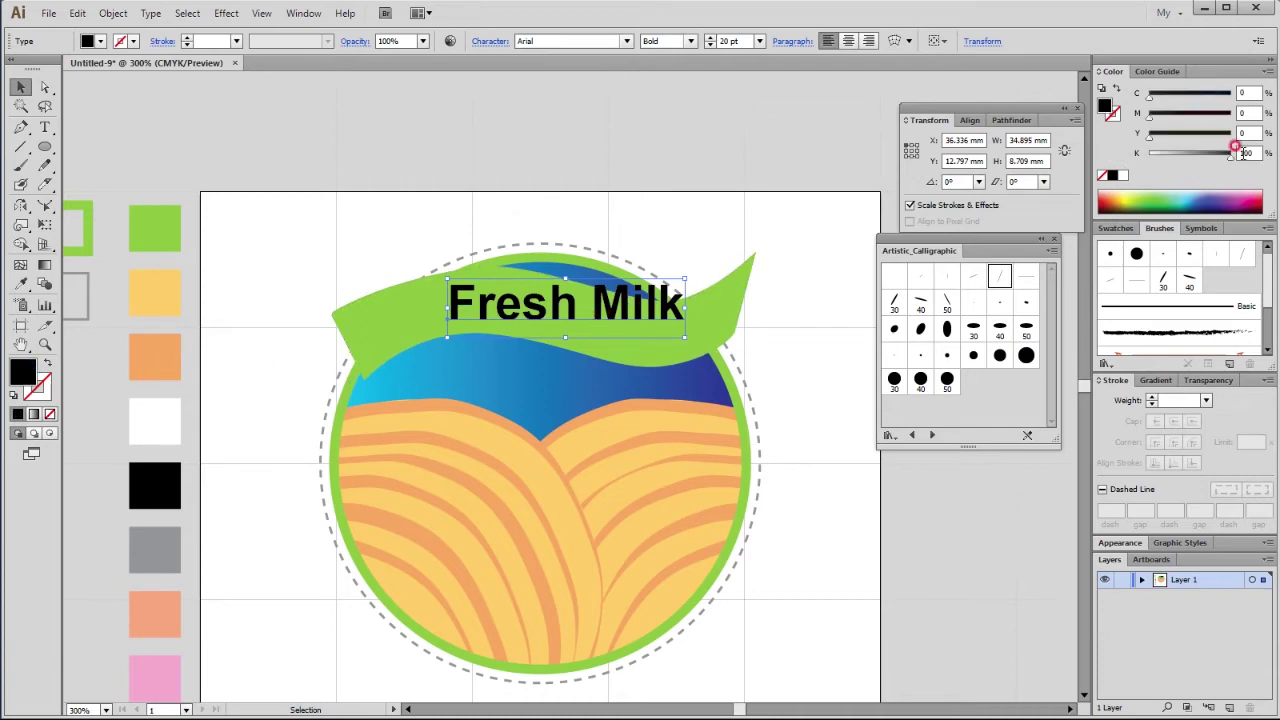
Step: Turn 'Fresh Milk' white and nudge it into place on the banner
{"action": "left_click", "coordinate": [1121, 176]}
{"action": "left_click", "coordinate": [566, 310]}
{"action": "left_click_drag", "start_coordinate": [556, 313], "coordinate": [530, 323]}
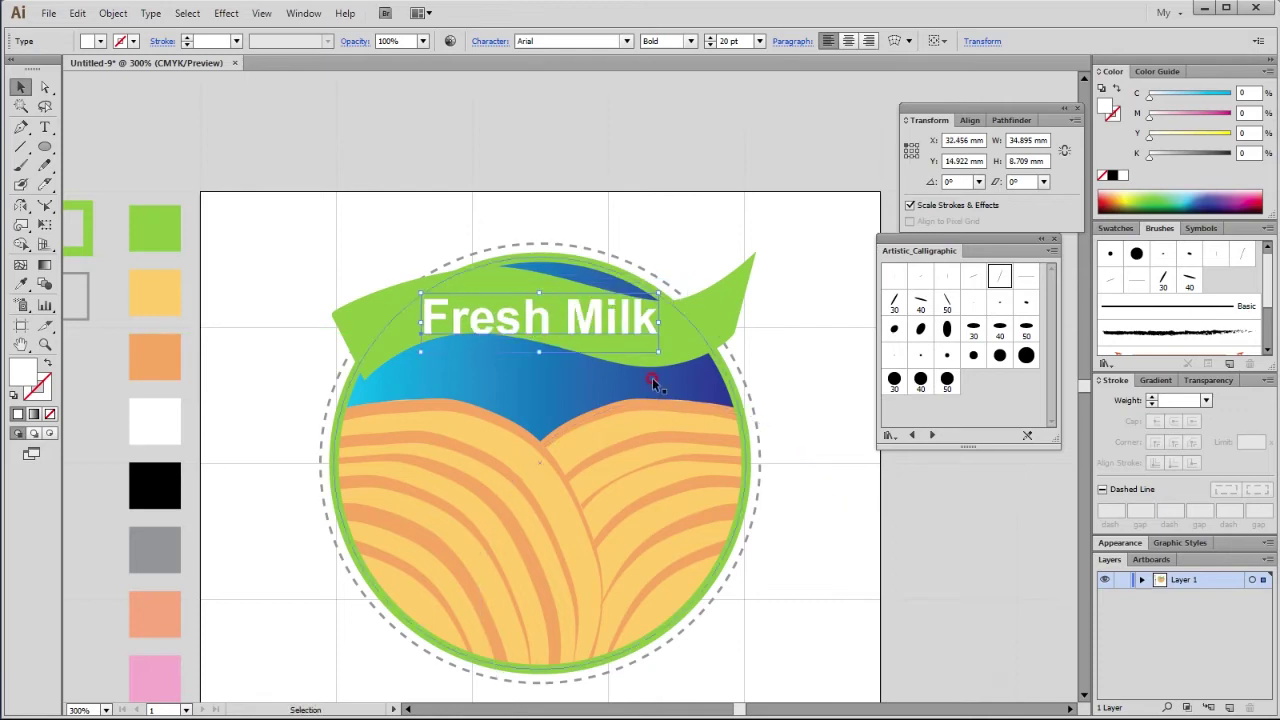
{"action": "key", "text": "Up"}
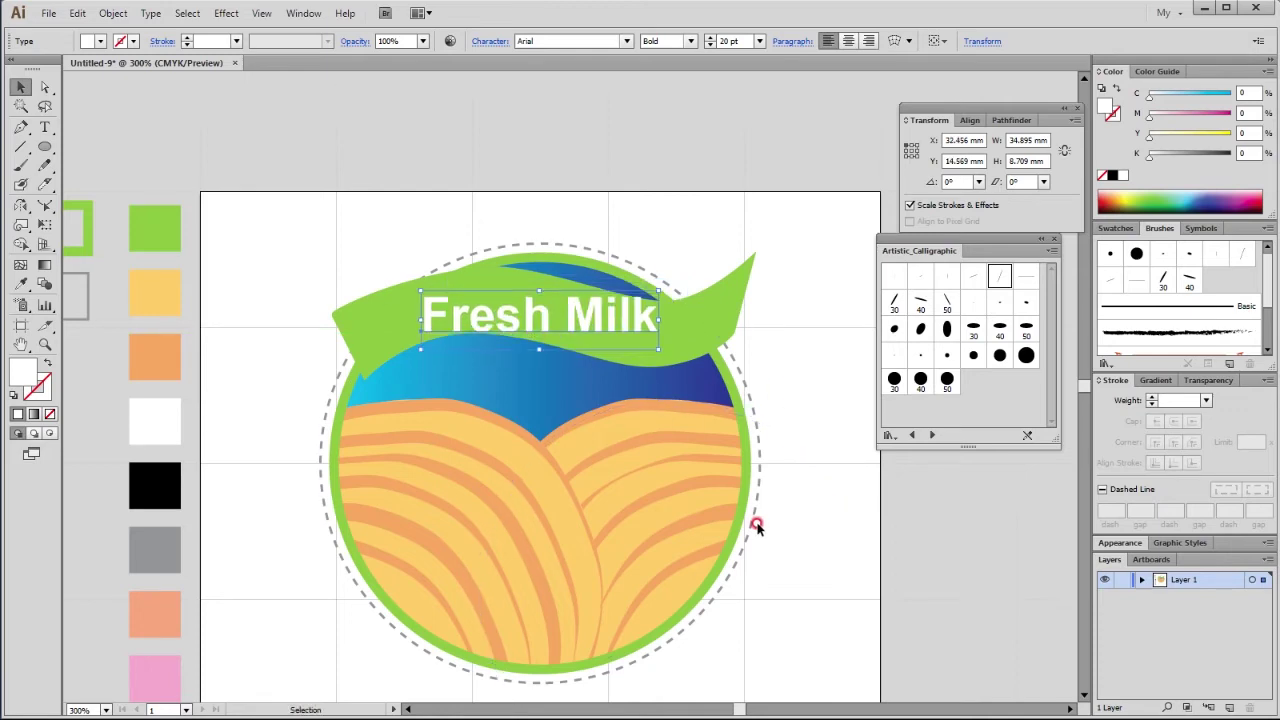
{"action": "key", "text": "Up"}
{"action": "key", "text": "Up"}
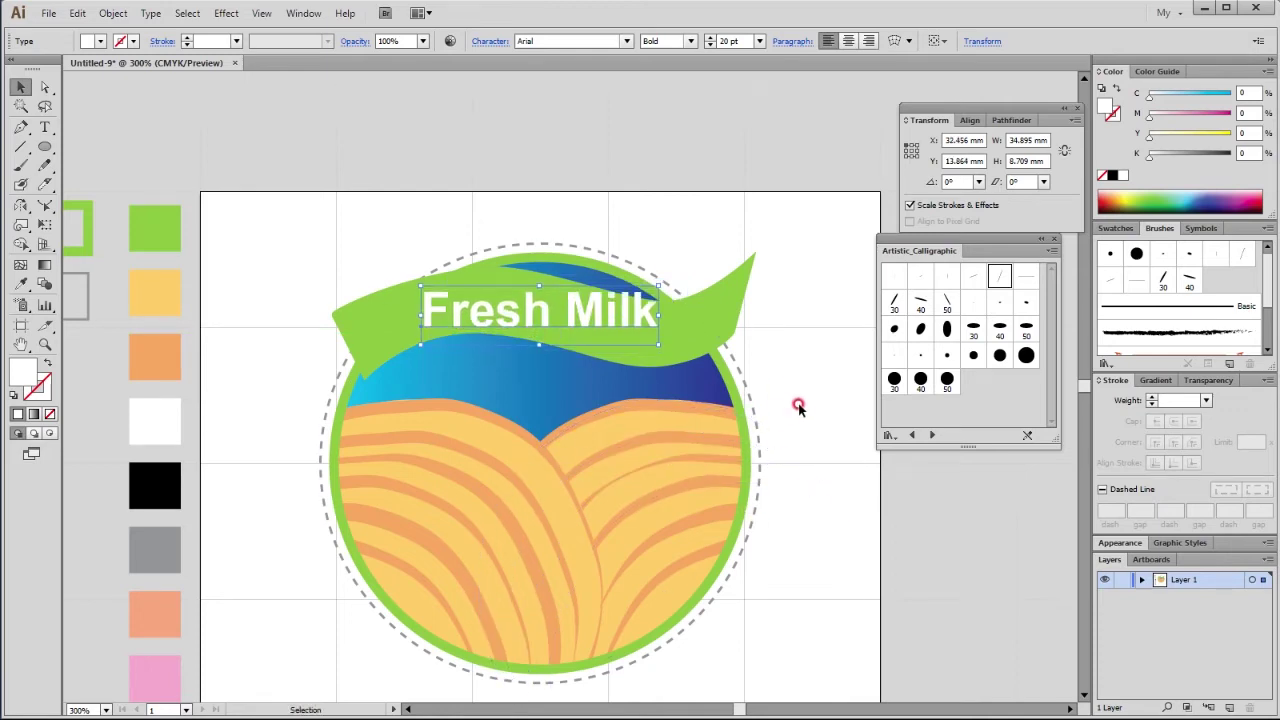
Step: Raise the blue wave's anchor and the banner's top-left anchor to close the sky gap
{"action": "left_click_drag", "start_coordinate": [703, 270], "coordinate": [675, 343]}
{"action": "key", "text": "Down"}
{"action": "left_click", "coordinate": [45, 87]}
{"action": "left_click_drag", "start_coordinate": [677, 310], "coordinate": [675, 292]}
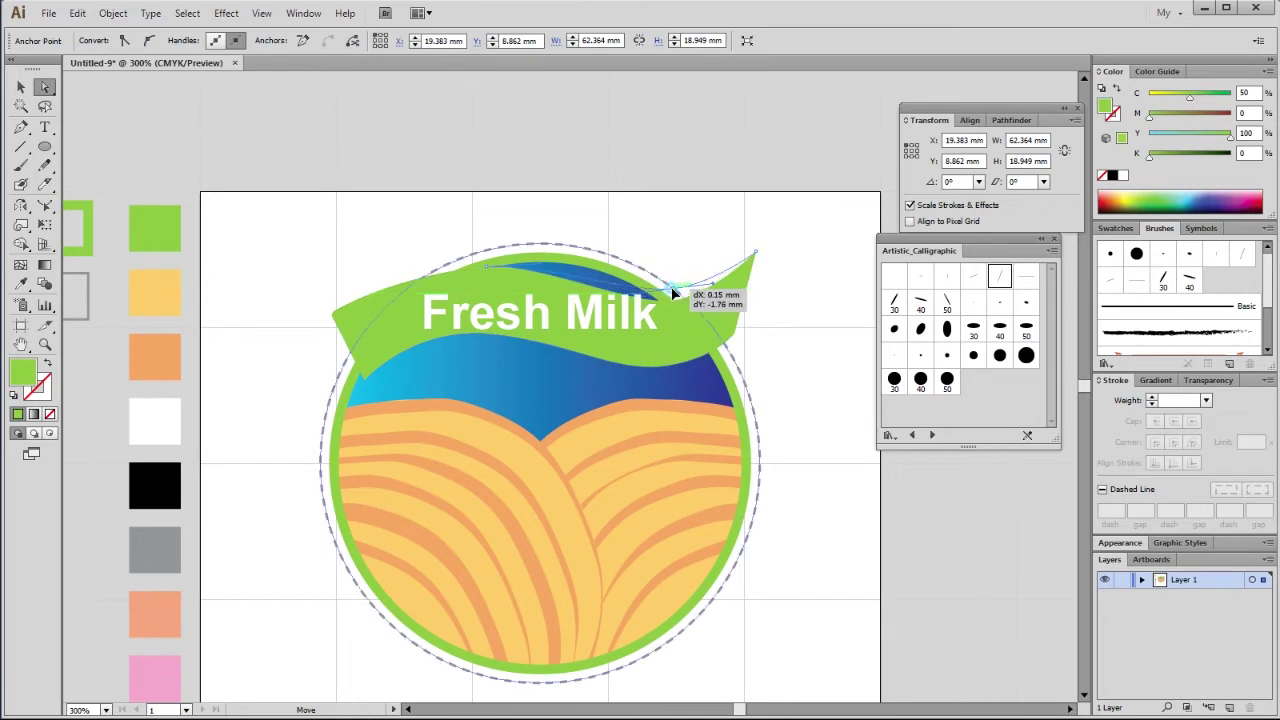
{"action": "left_click", "coordinate": [823, 283]}
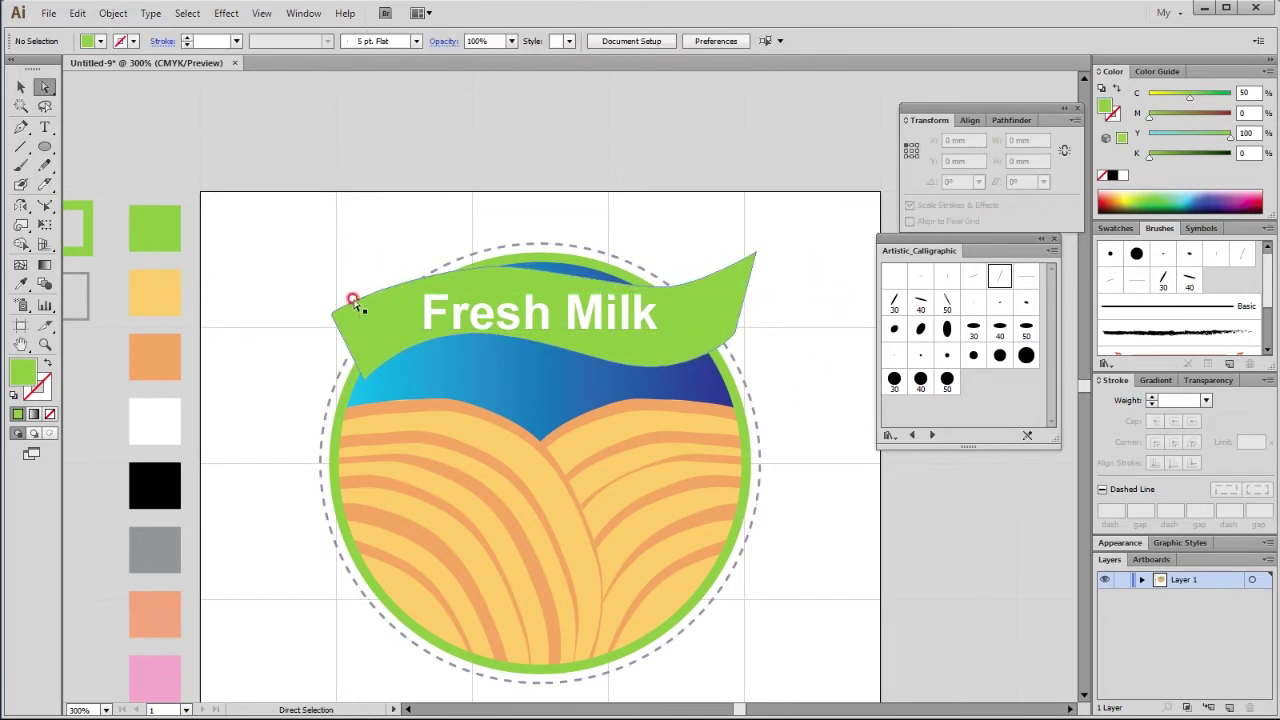
{"action": "left_click_drag", "start_coordinate": [488, 274], "coordinate": [477, 258]}
{"action": "left_click", "coordinate": [857, 266]}
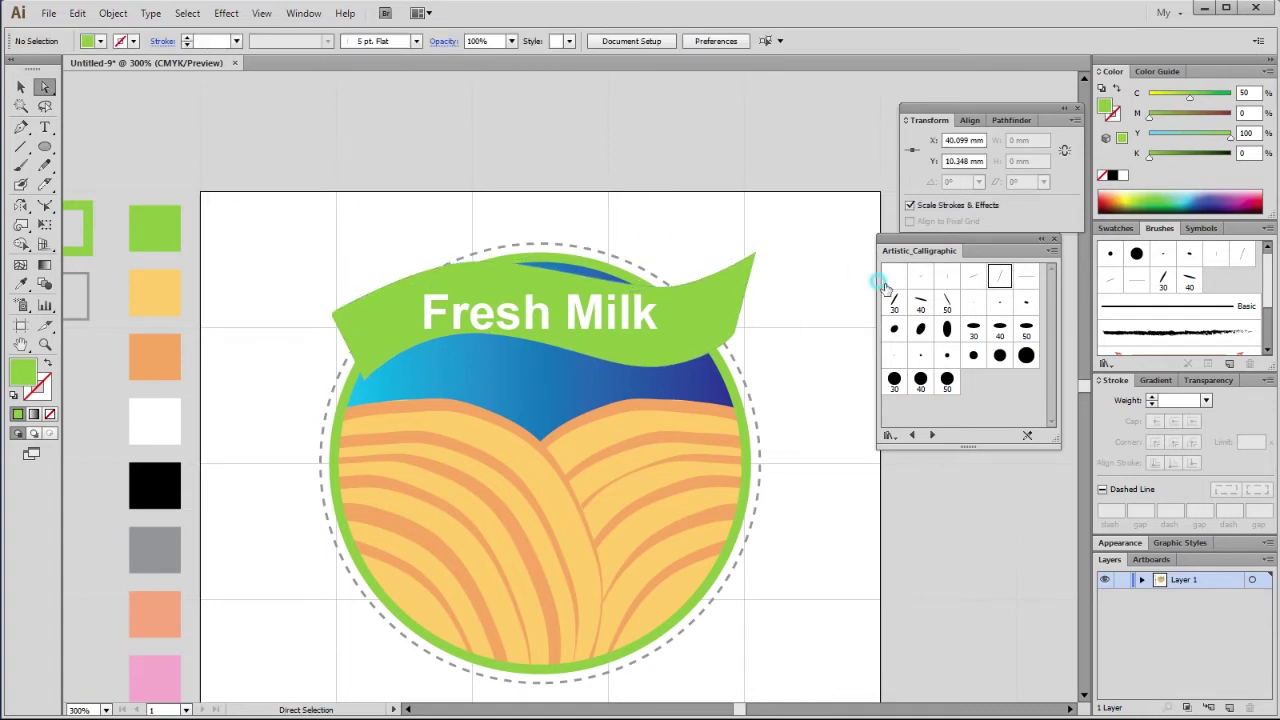
{"action": "key", "text": "v"}
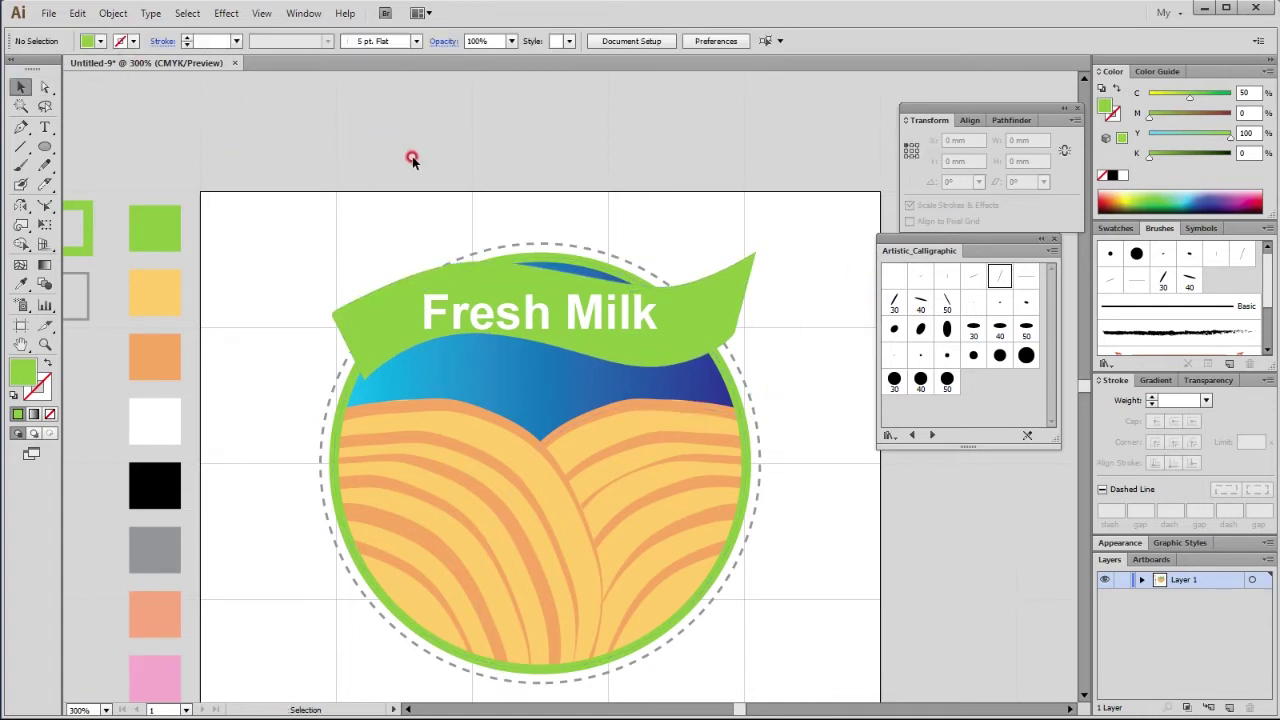
Step: Draw a white rounded rectangle, about 28 × 32 mm, on the pasteboard beside the badge
{"action": "left_click_drag", "start_coordinate": [737, 601], "coordinate": [577, 549]}
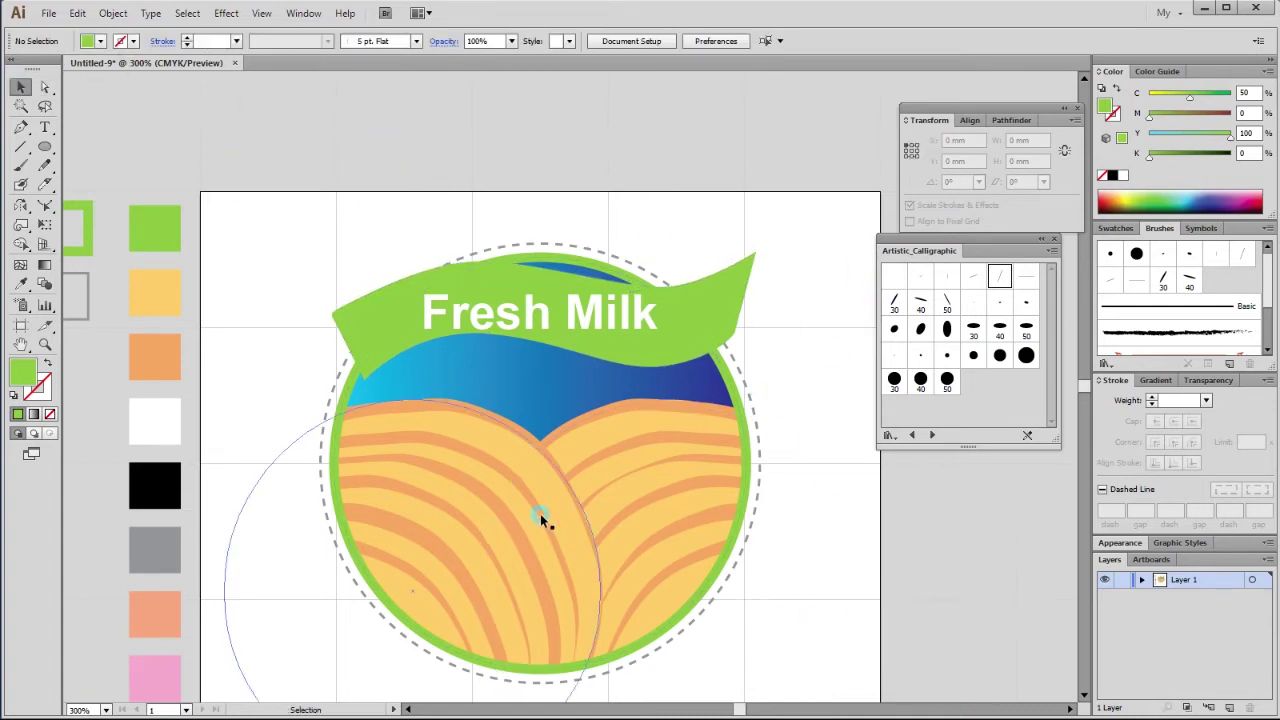
{"action": "mouse_move", "coordinate": [537, 412]}
{"action": "left_mouse_down"}
{"action": "mouse_move", "coordinate": [452, 311]}
{"action": "mouse_move", "coordinate": [325, 300]}
{"action": "left_mouse_up"}
{"action": "mouse_move", "coordinate": [600, 409]}
{"action": "left_mouse_down"}
{"action": "mouse_move", "coordinate": [455, 424]}
{"action": "mouse_move", "coordinate": [426, 391]}
{"action": "left_mouse_up"}
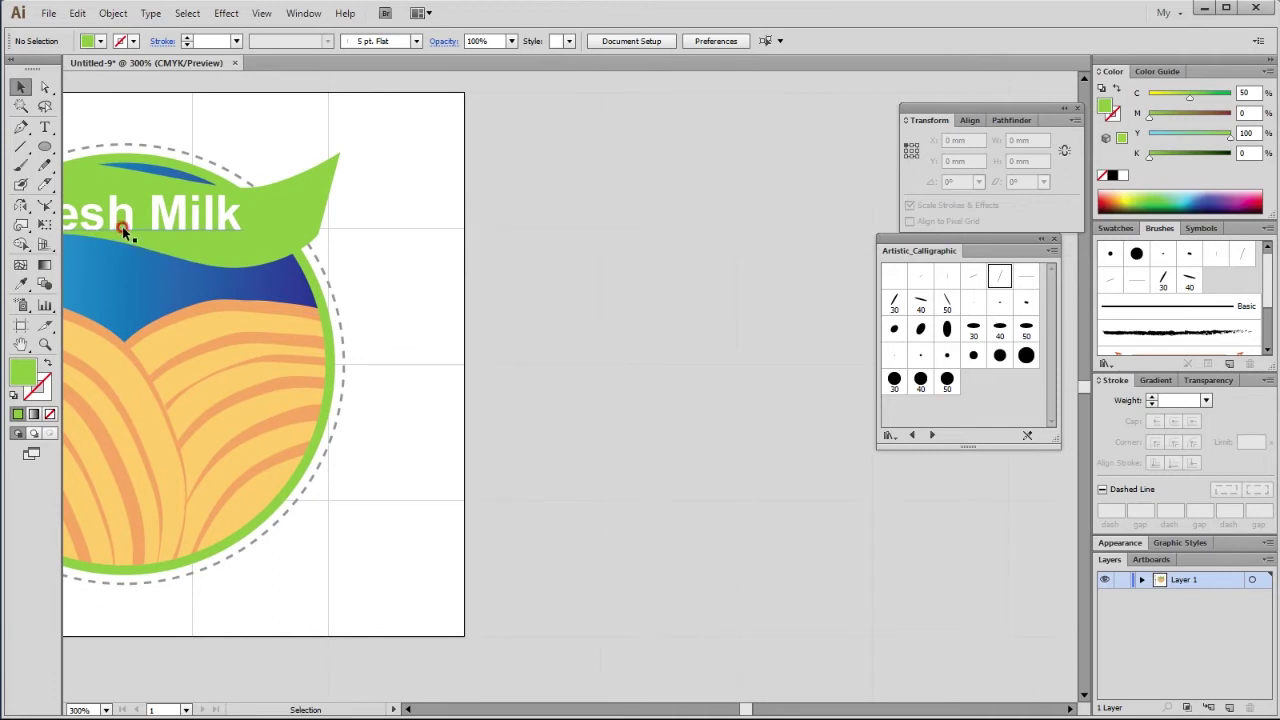
{"action": "left_click_drag", "start_coordinate": [45, 150], "coordinate": [95, 164]}
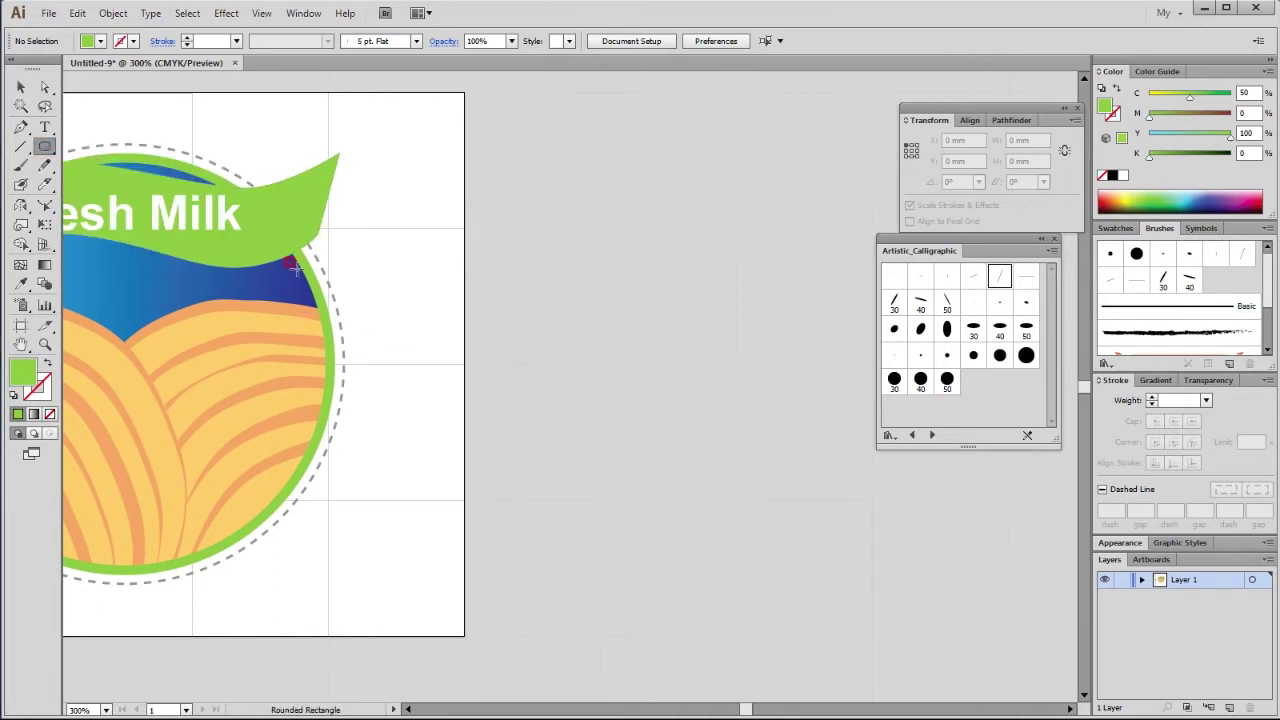
{"action": "left_click", "coordinate": [1123, 176]}
{"action": "left_click_drag", "start_coordinate": [547, 252], "coordinate": [714, 471]}
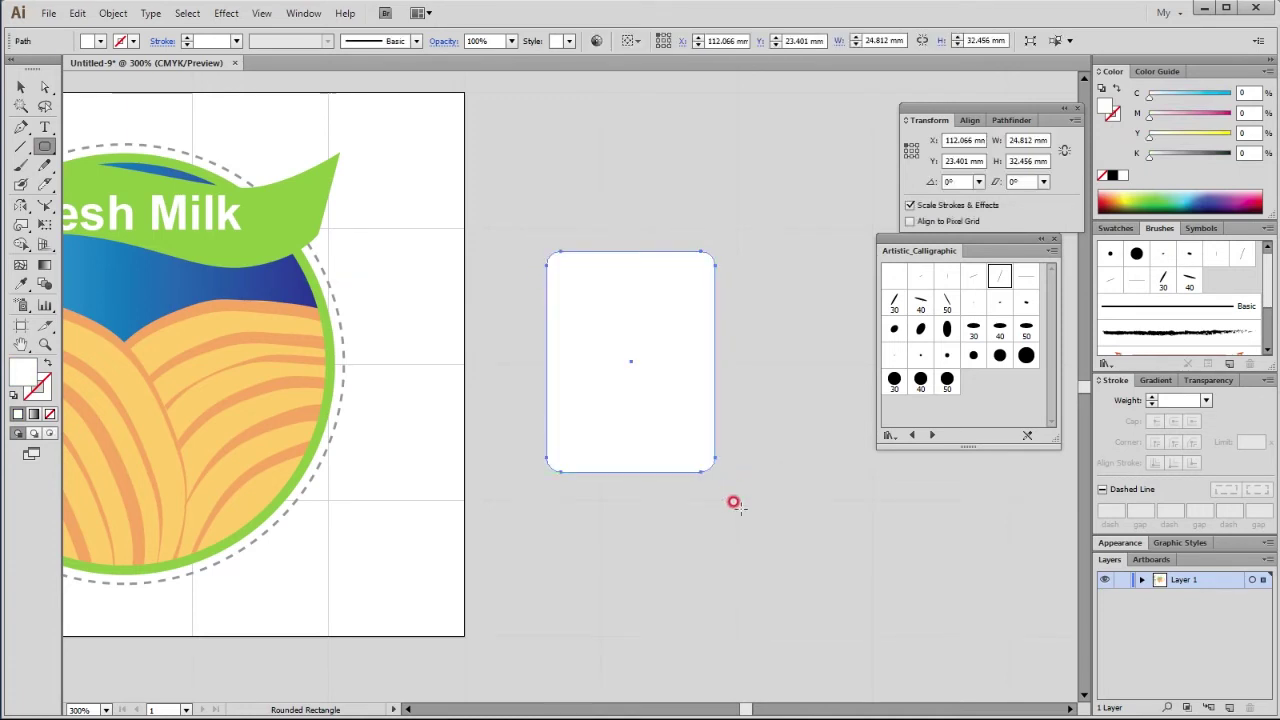
Step: Push the rectangle's bottom corners outward into a tapered cup shape
{"action": "left_click", "coordinate": [45, 88]}
{"action": "mouse_move", "coordinate": [675, 501]}
{"action": "left_mouse_down"}
{"action": "mouse_move", "coordinate": [728, 456]}
{"action": "mouse_move", "coordinate": [728, 434]}
{"action": "left_mouse_up"}
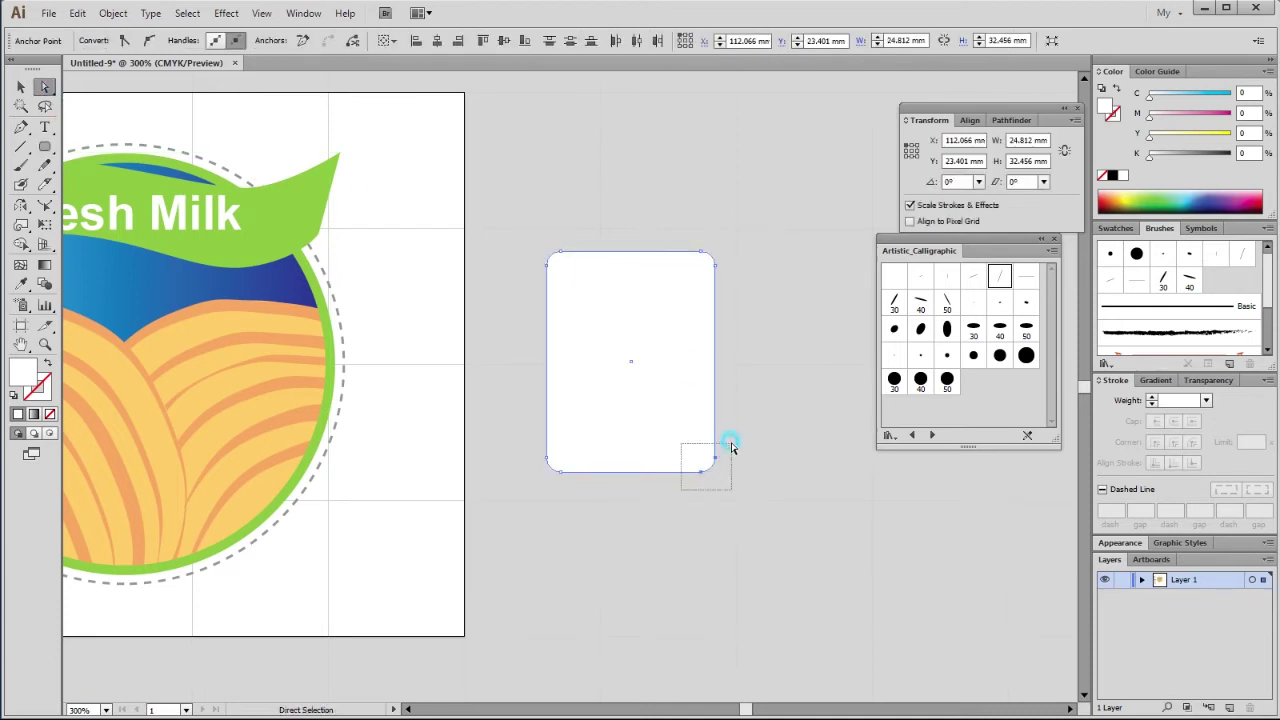
{"action": "key", "text": "ctrl+plus"}
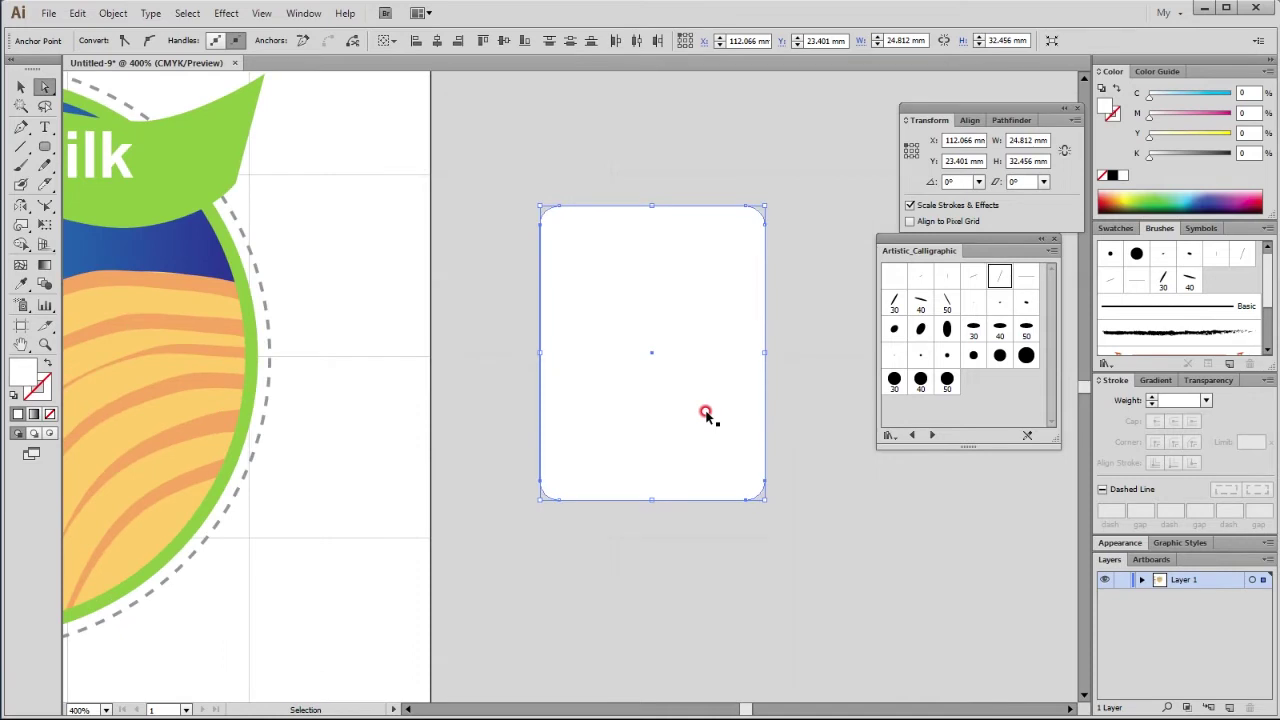
{"action": "key", "text": "Right"}
{"action": "key", "text": "Right"}
{"action": "key", "text": "Right"}
{"action": "key", "text": "Right"}
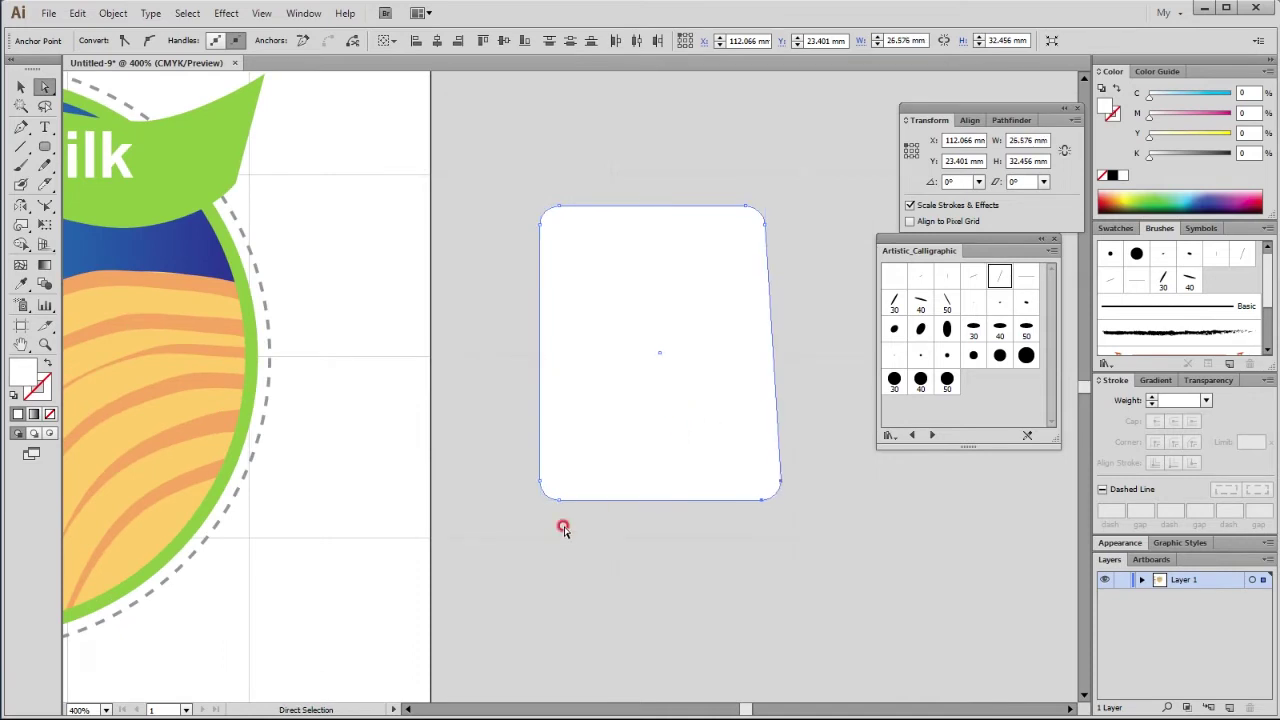
{"action": "key", "text": "Left"}
{"action": "key", "text": "Left"}
{"action": "key", "text": "Left"}
{"action": "key", "text": "Left"}
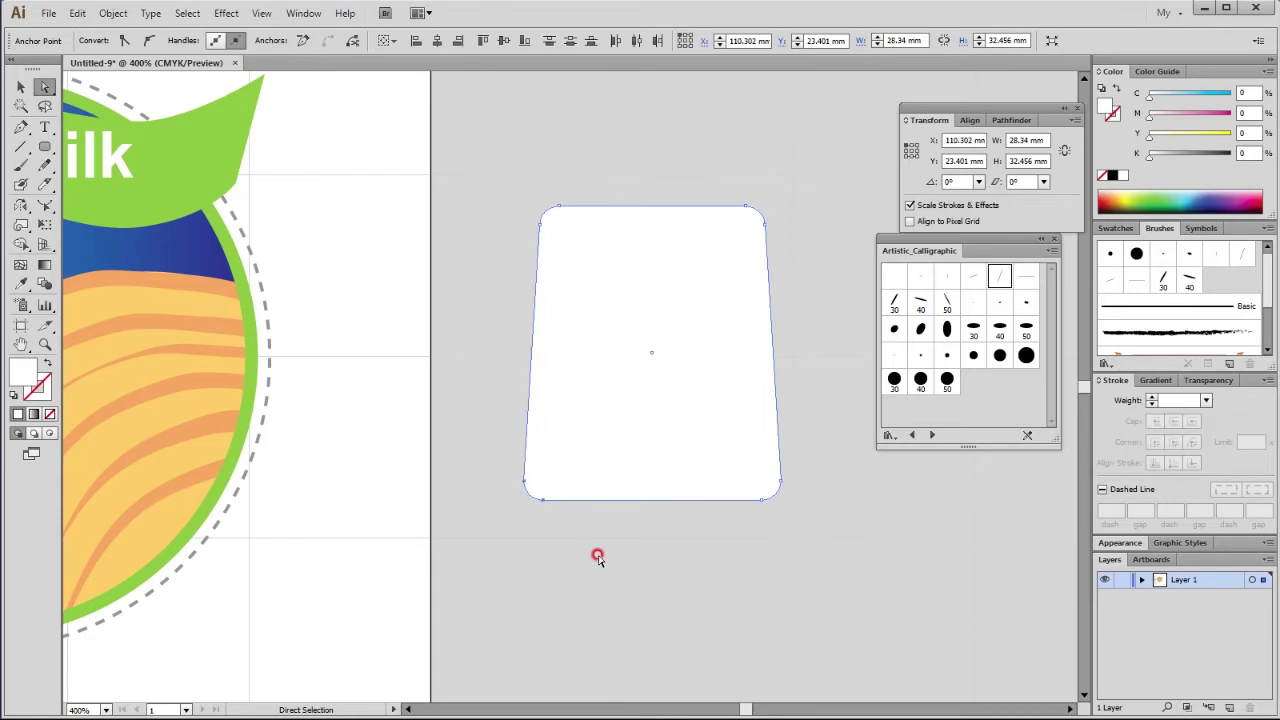
{"action": "left_click", "coordinate": [640, 570]}
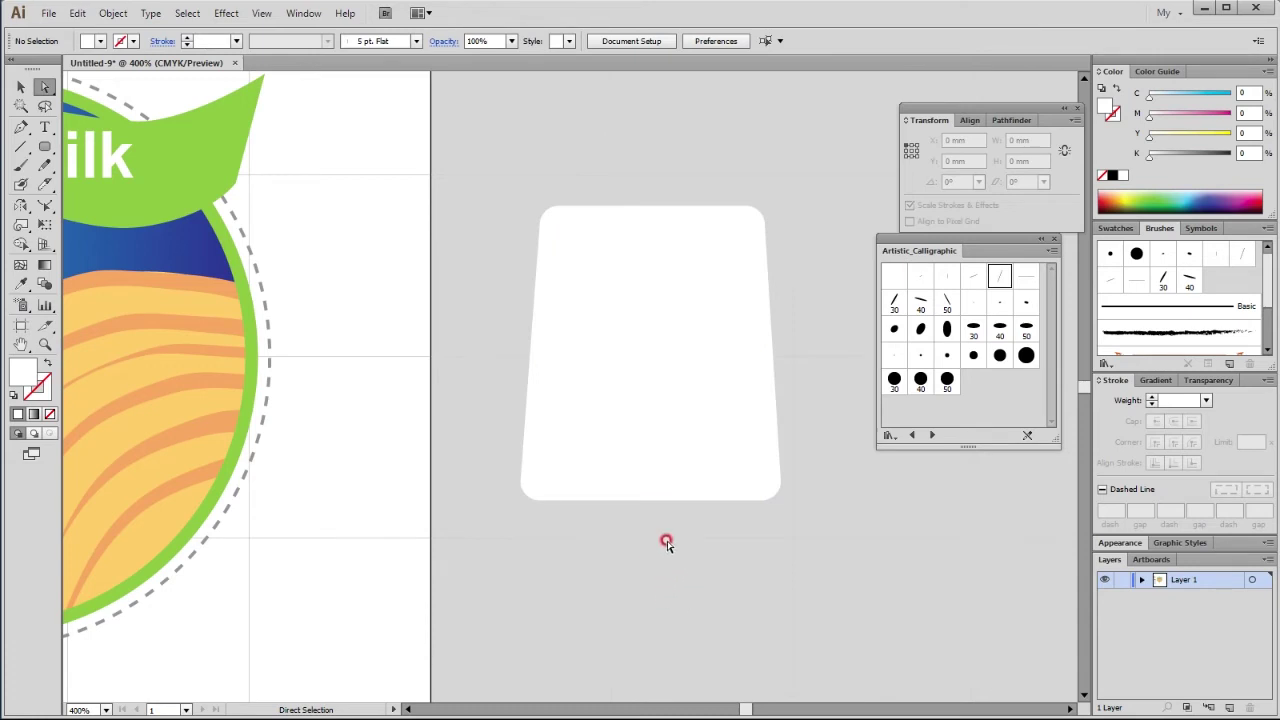
{"action": "left_click_drag", "start_coordinate": [677, 535], "coordinate": [681, 437]}
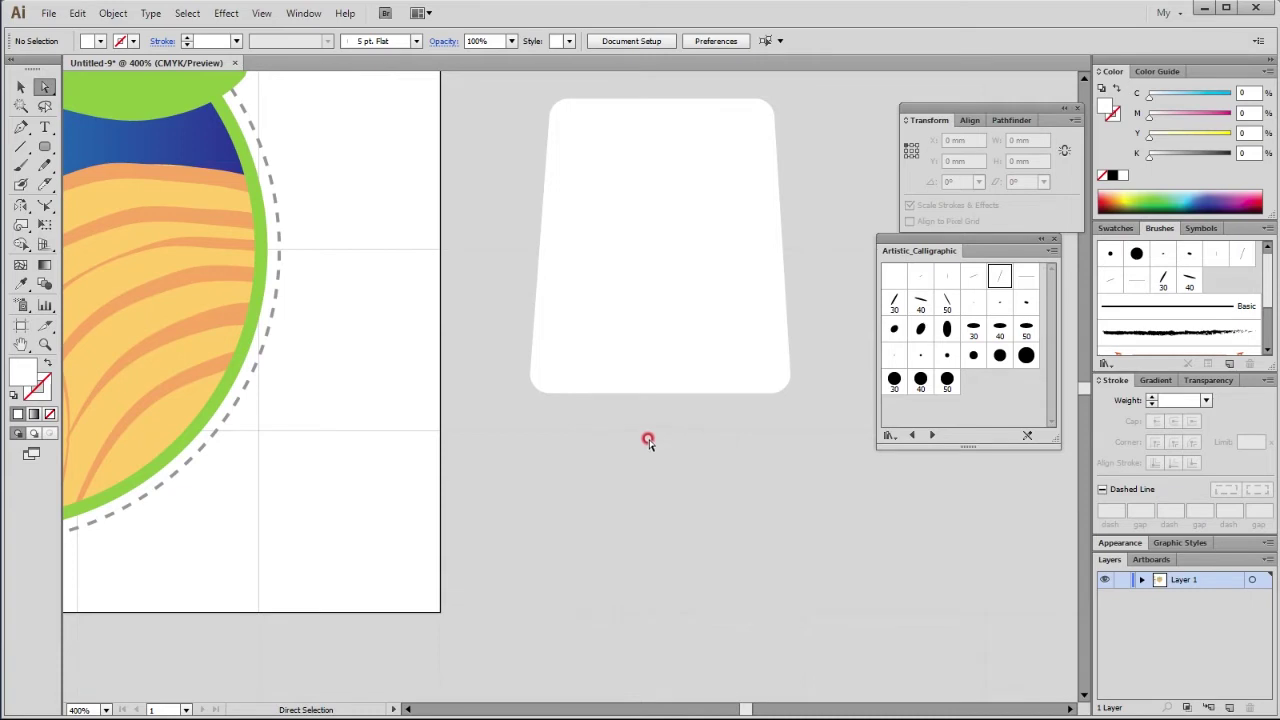
{"action": "left_click", "coordinate": [44, 150]}
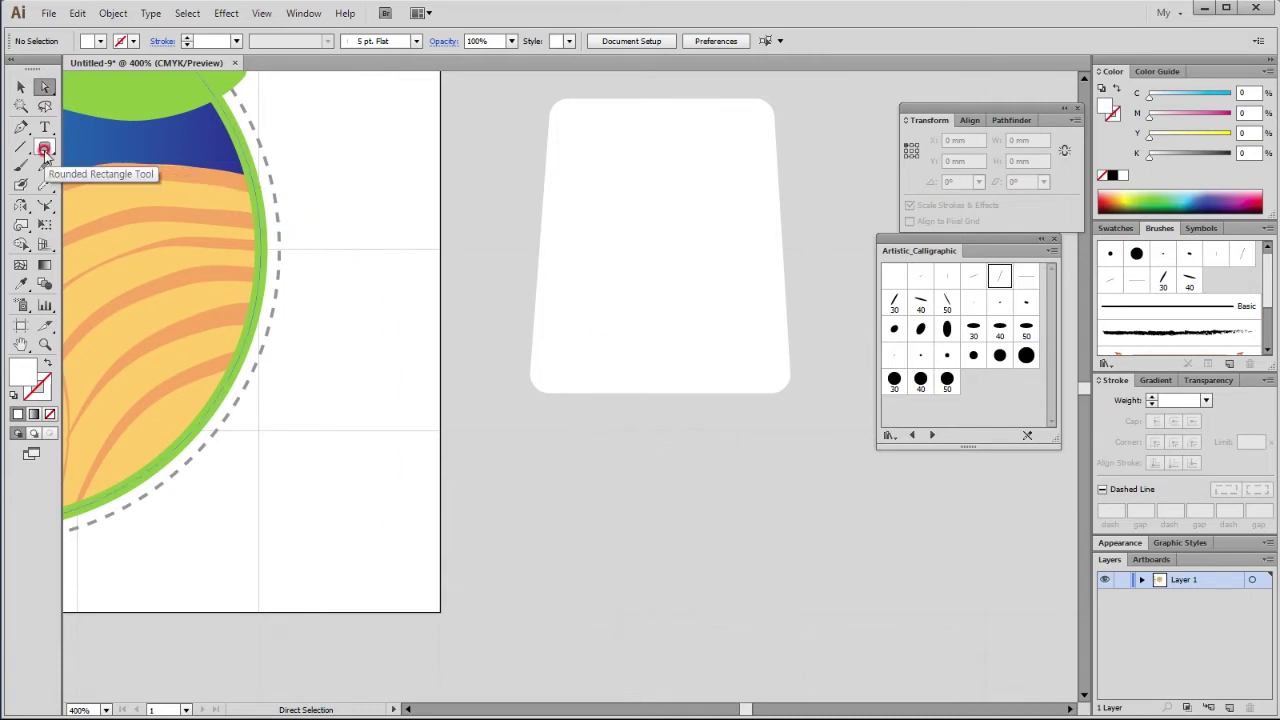
Step: Draw a fully rounded pill shape beneath the tapered cup
{"action": "left_click", "coordinate": [535, 365]}
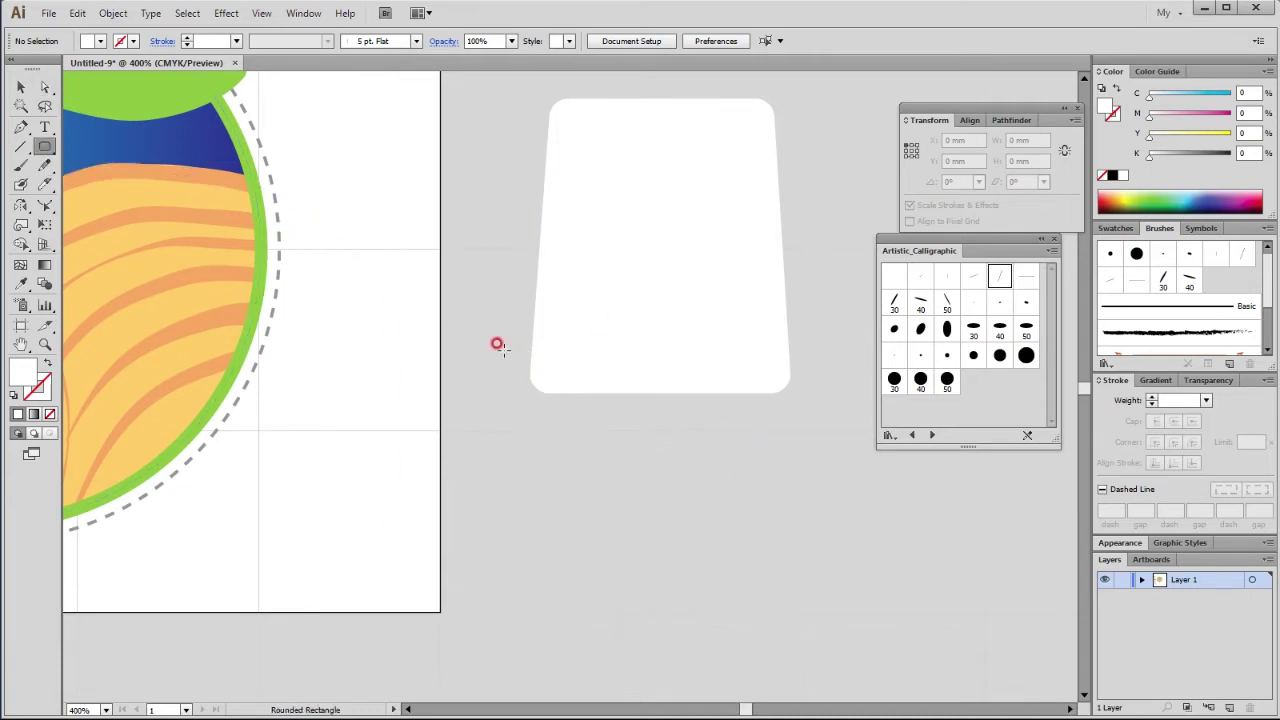
{"action": "left_click_drag", "start_coordinate": [503, 350], "coordinate": [808, 452]}
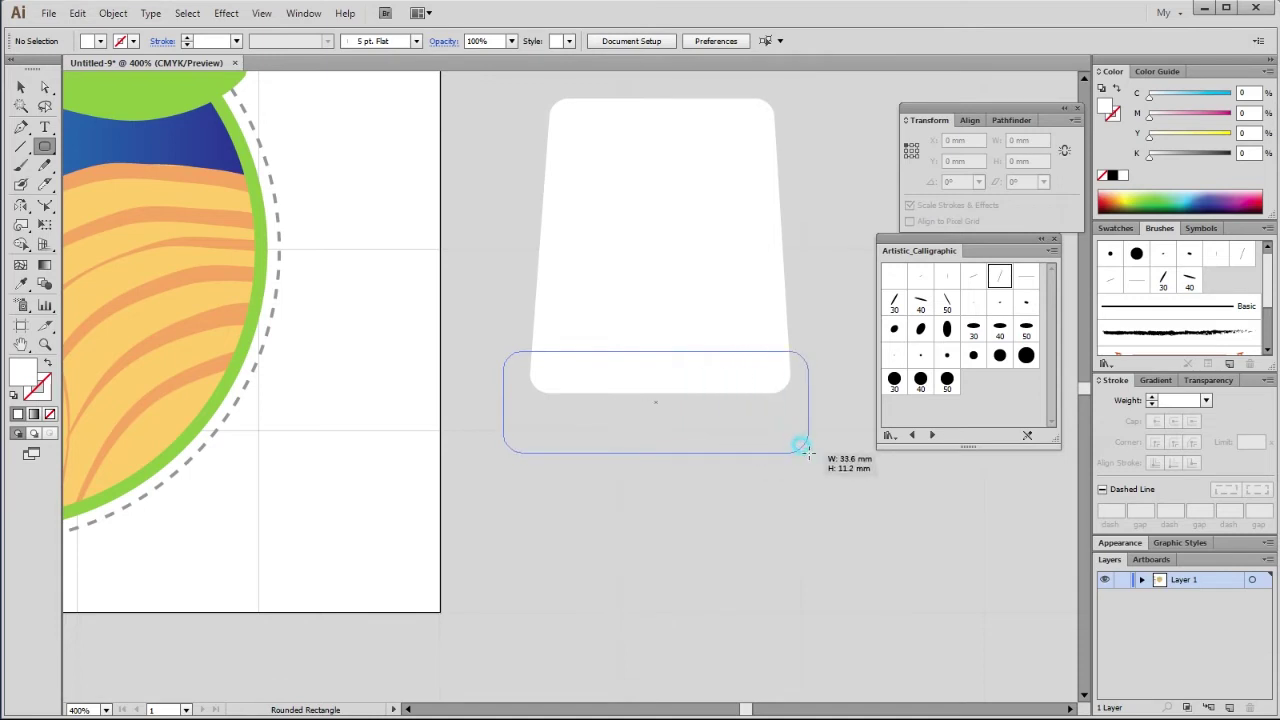
{"action": "key", "text": "Up"}
{"action": "key", "text": "Up"}
{"action": "key", "text": "Up"}
{"action": "key", "text": "Up"}
{"action": "key", "text": "Up"}
{"action": "key", "text": "Up"}
{"action": "left_click_drag", "start_coordinate": [808, 452], "coordinate": [759, 463]}
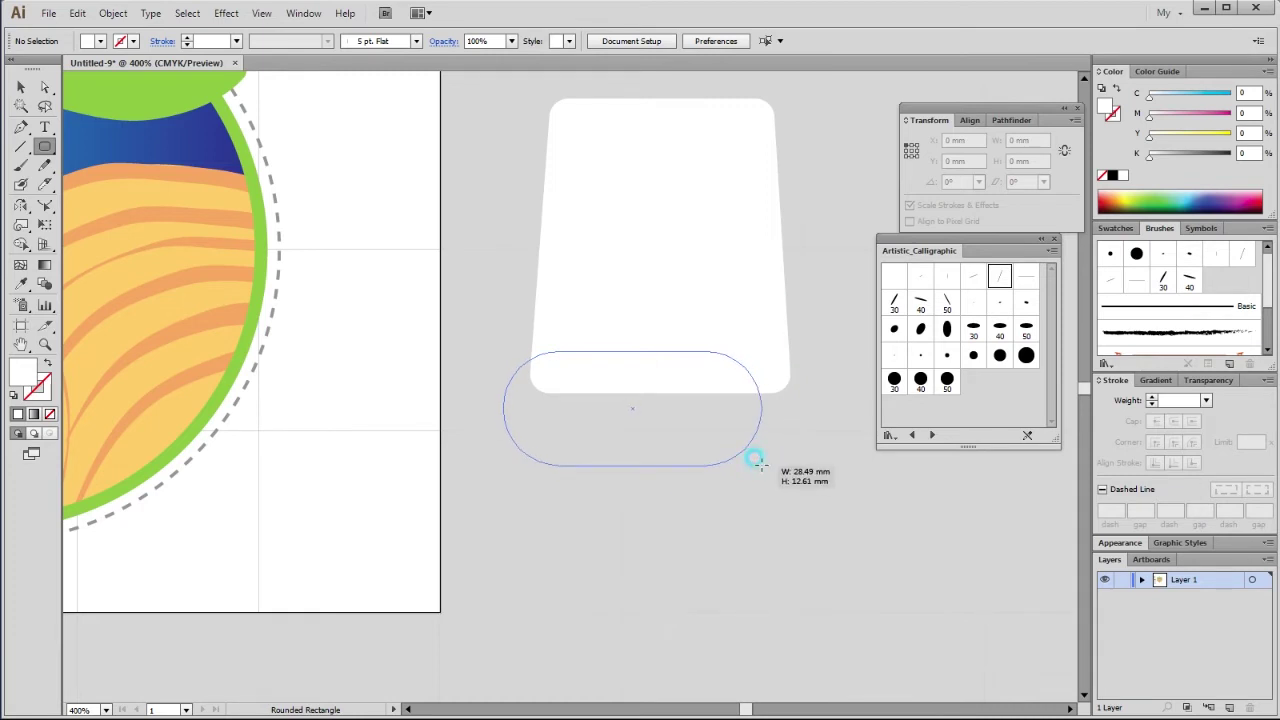
{"action": "left_click_drag", "start_coordinate": [759, 463], "coordinate": [756, 461]}
{"action": "left_click_drag", "start_coordinate": [759, 463], "coordinate": [769, 474]}
{"action": "left_click", "coordinate": [20, 87]}
{"action": "left_click_drag", "start_coordinate": [538, 414], "coordinate": [563, 407]}
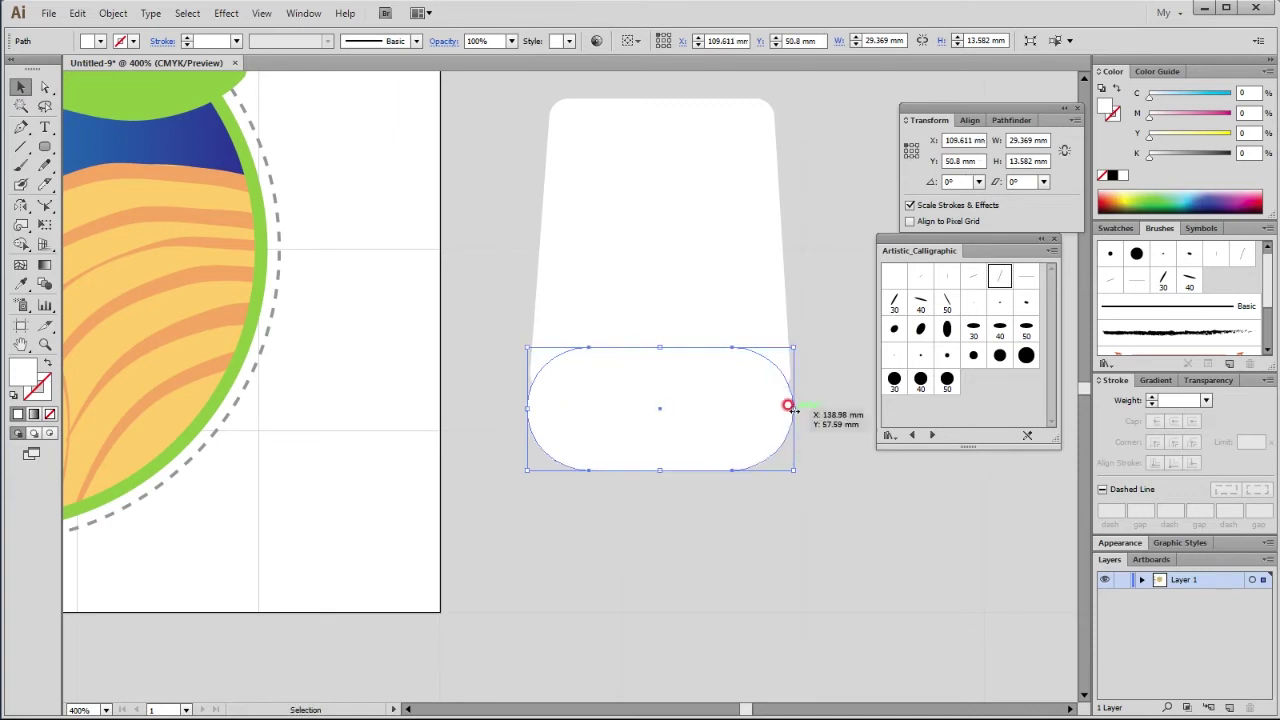
{"action": "left_click_drag", "start_coordinate": [786, 418], "coordinate": [698, 428]}
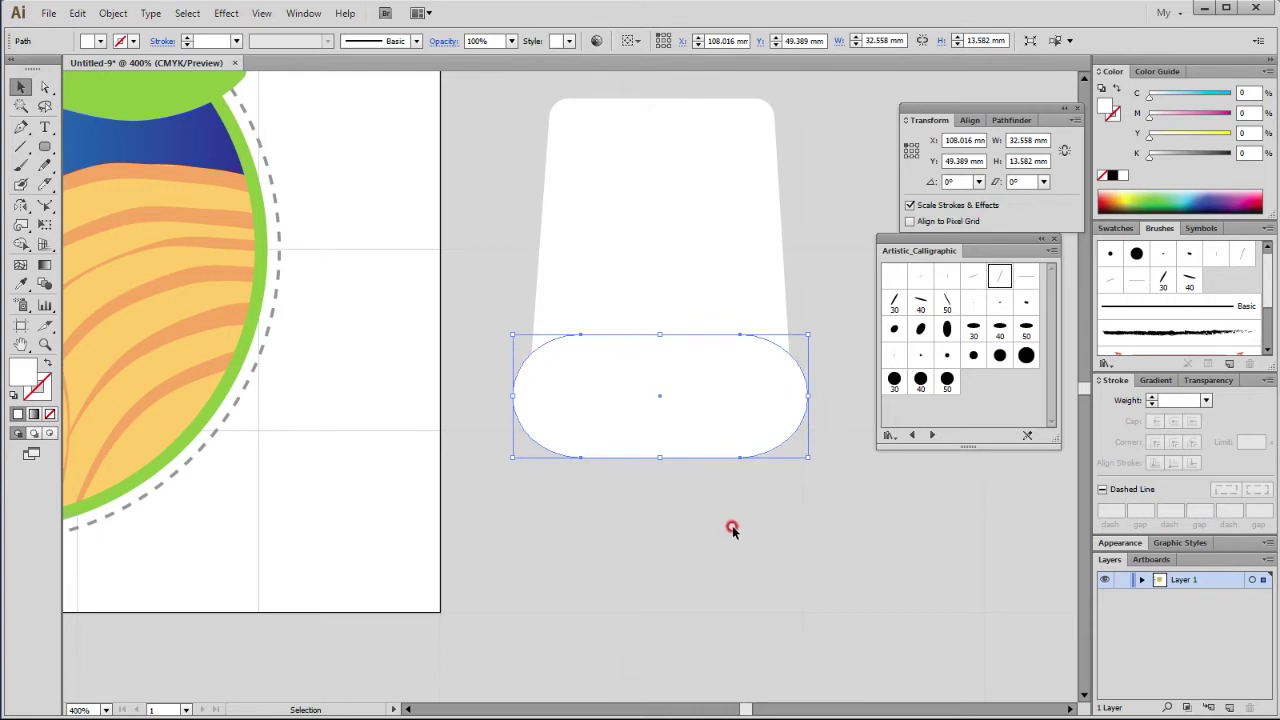
{"action": "left_click", "coordinate": [725, 517]}
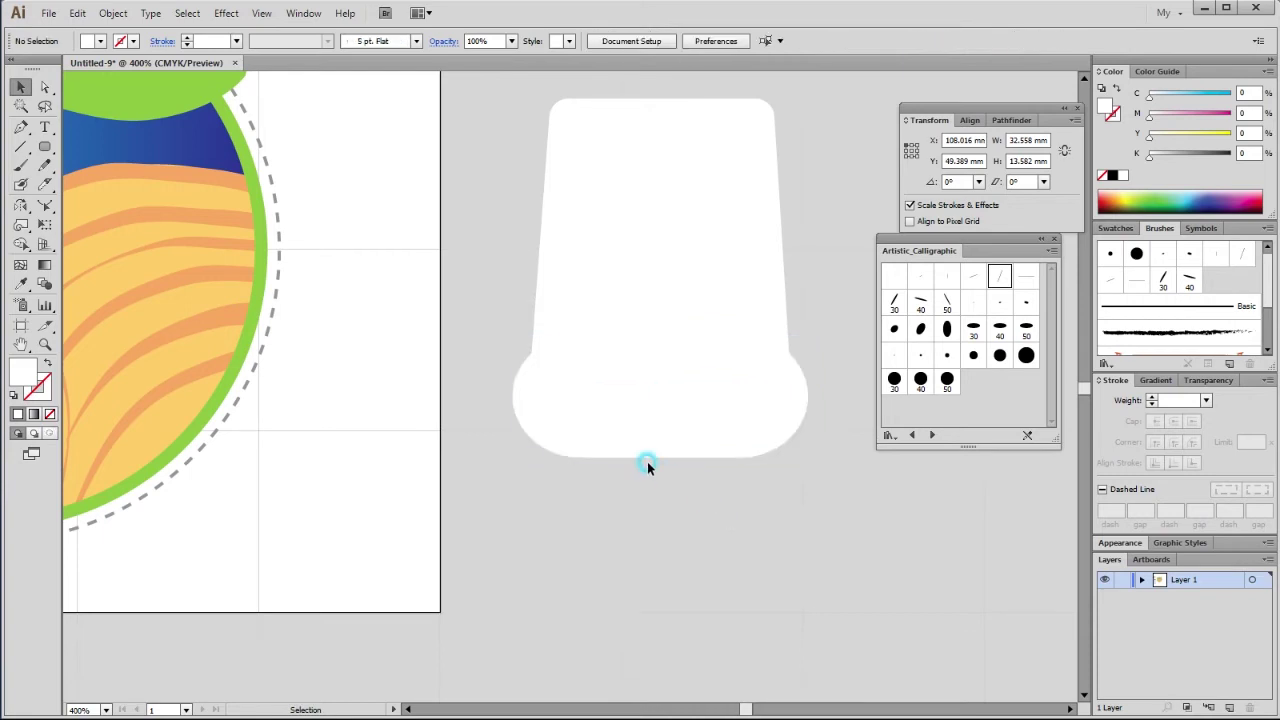
Step: Add a flat ellipse under the pill, centre both horizontally and unite them into one base
{"action": "mouse_move", "coordinate": [44, 146]}
{"action": "left_mouse_down"}
{"action": "mouse_move", "coordinate": [148, 172]}
{"action": "mouse_move", "coordinate": [134, 184]}
{"action": "left_mouse_up"}
{"action": "left_click_drag", "start_coordinate": [505, 410], "coordinate": [791, 459]}
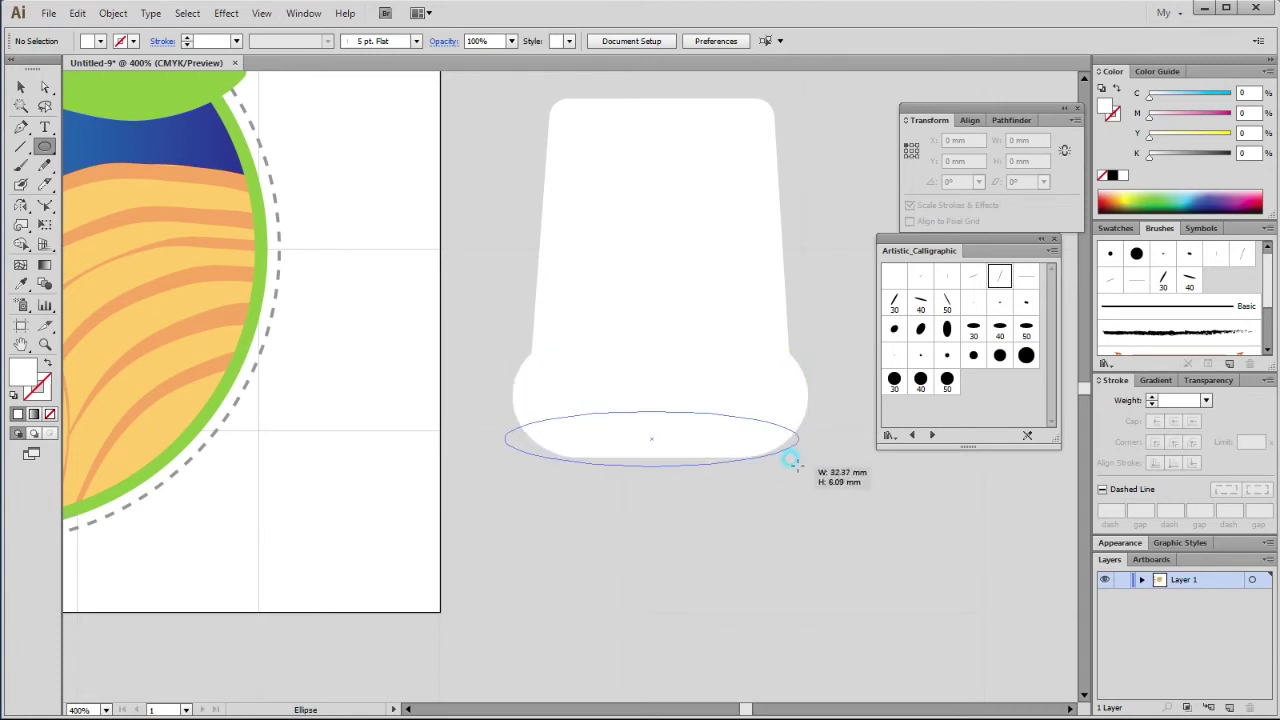
{"action": "left_click_drag", "start_coordinate": [791, 459], "coordinate": [802, 463]}
{"action": "left_click", "coordinate": [20, 87]}
{"action": "left_click", "coordinate": [745, 370], "text": "shift"}
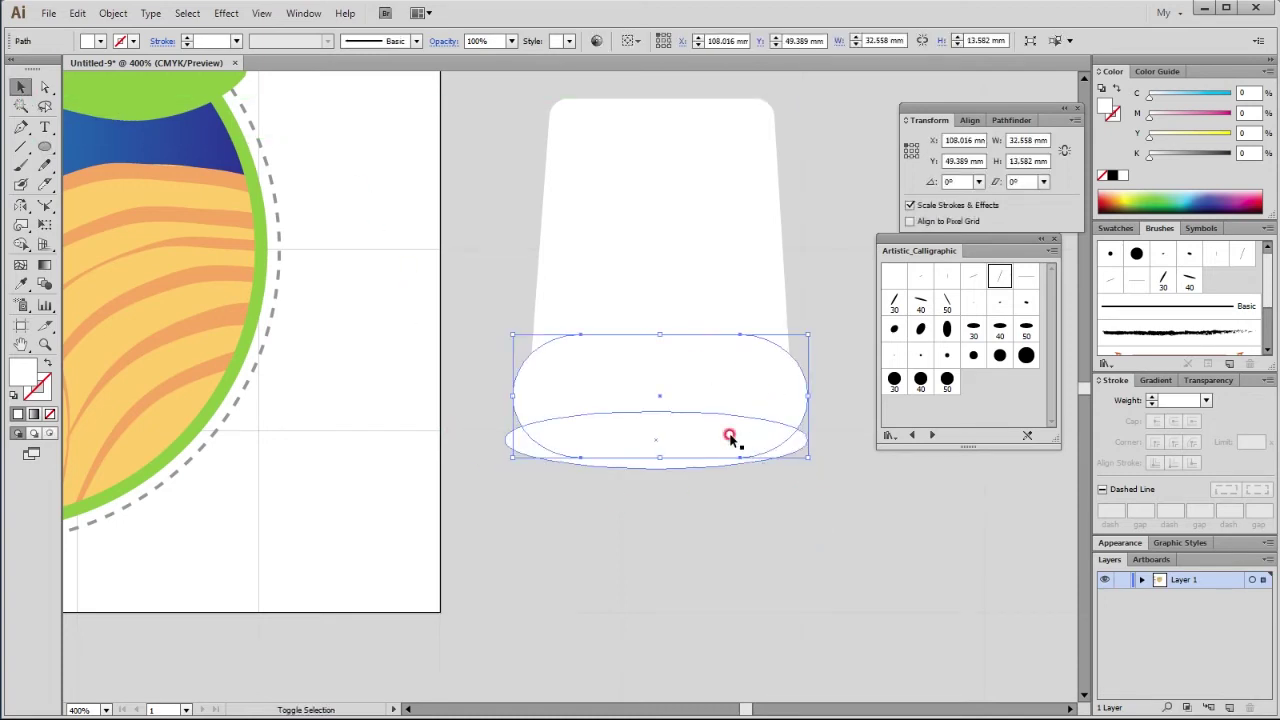
{"action": "left_click", "coordinate": [968, 120]}
{"action": "left_click", "coordinate": [942, 156]}
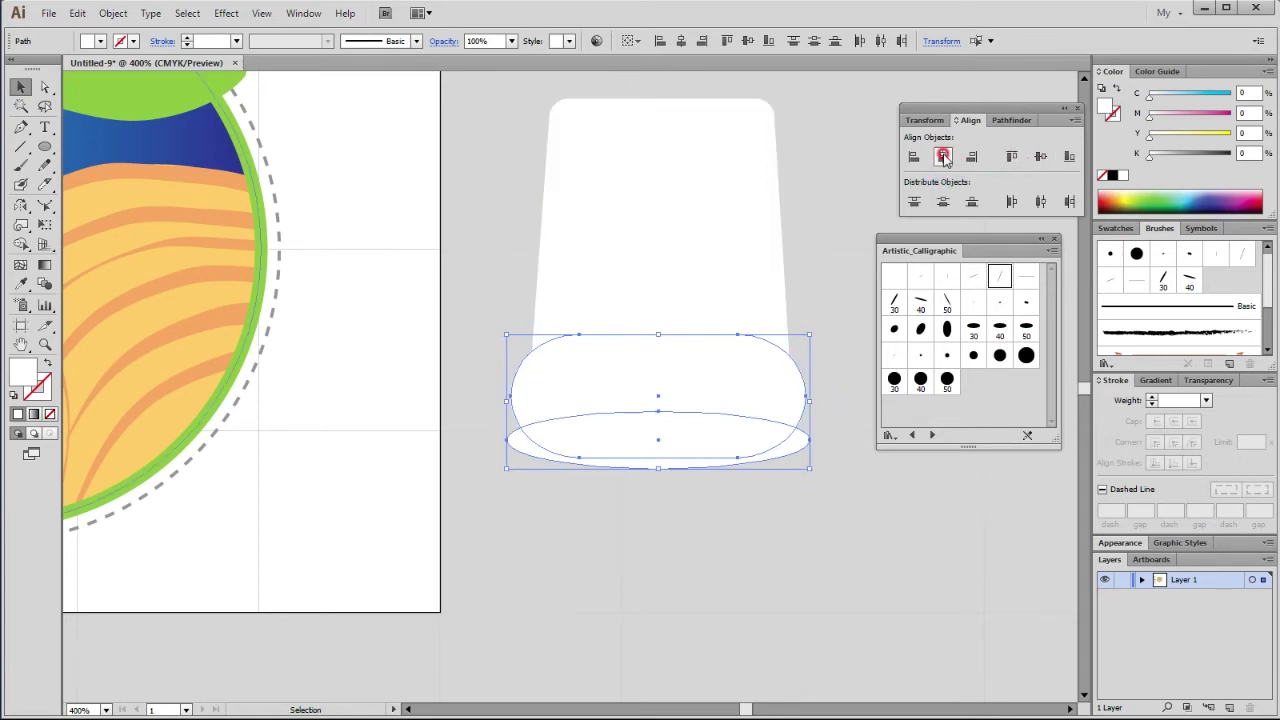
{"action": "left_click", "coordinate": [1009, 120]}
{"action": "left_click", "coordinate": [918, 195]}
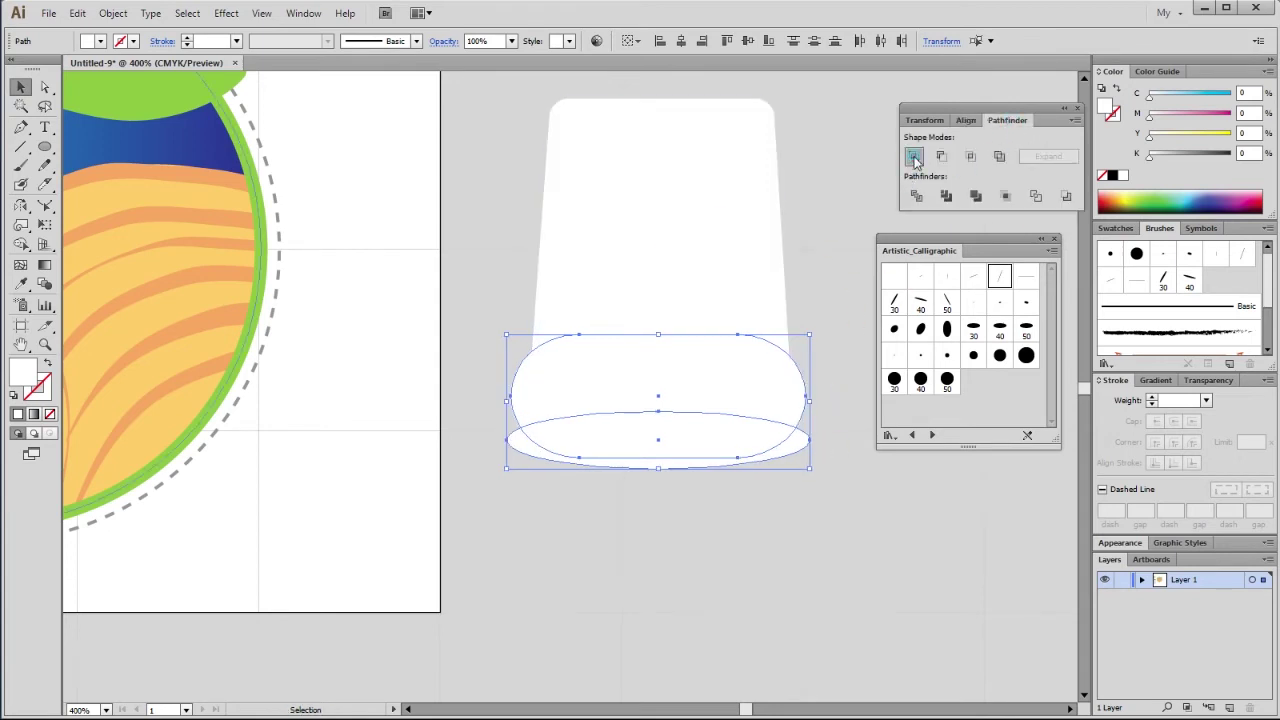
{"action": "left_click", "coordinate": [702, 547]}
{"action": "key", "text": "ctrl+minus"}
{"action": "key", "text": "ctrl+minus"}
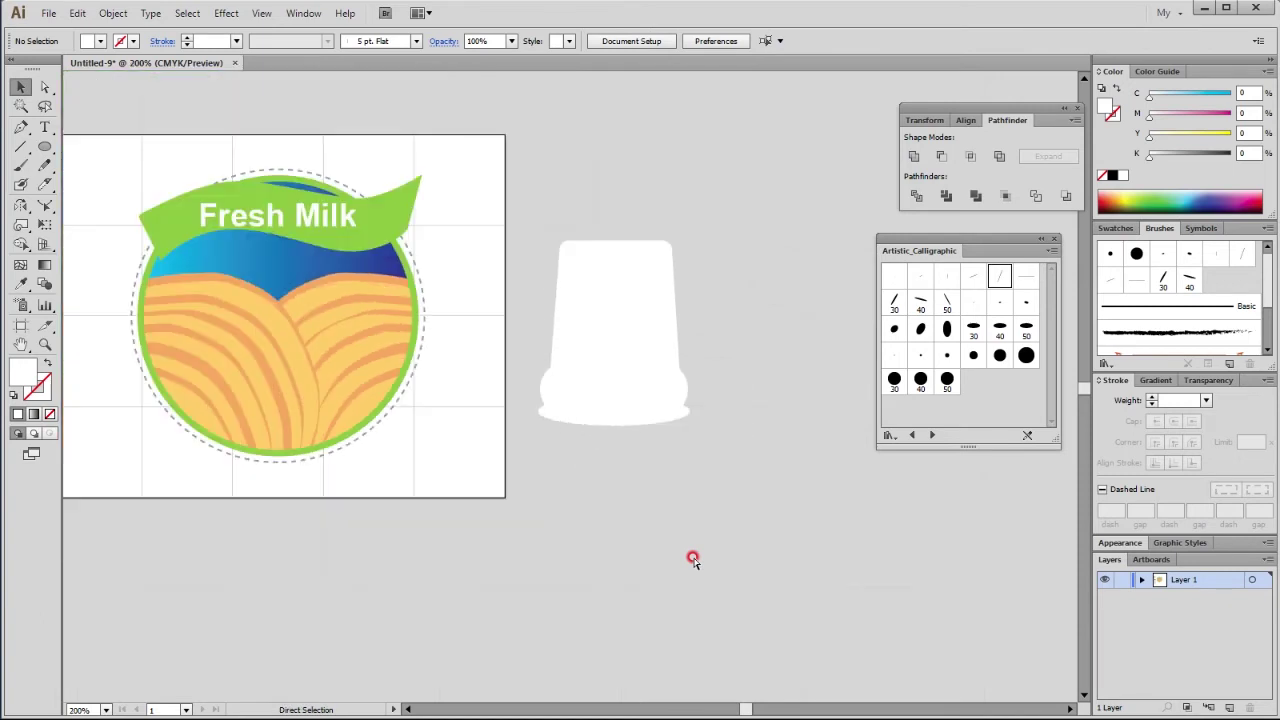
Step: Fill the base with the pink swatch colour using the Eyedropper
{"action": "left_click", "coordinate": [631, 403]}
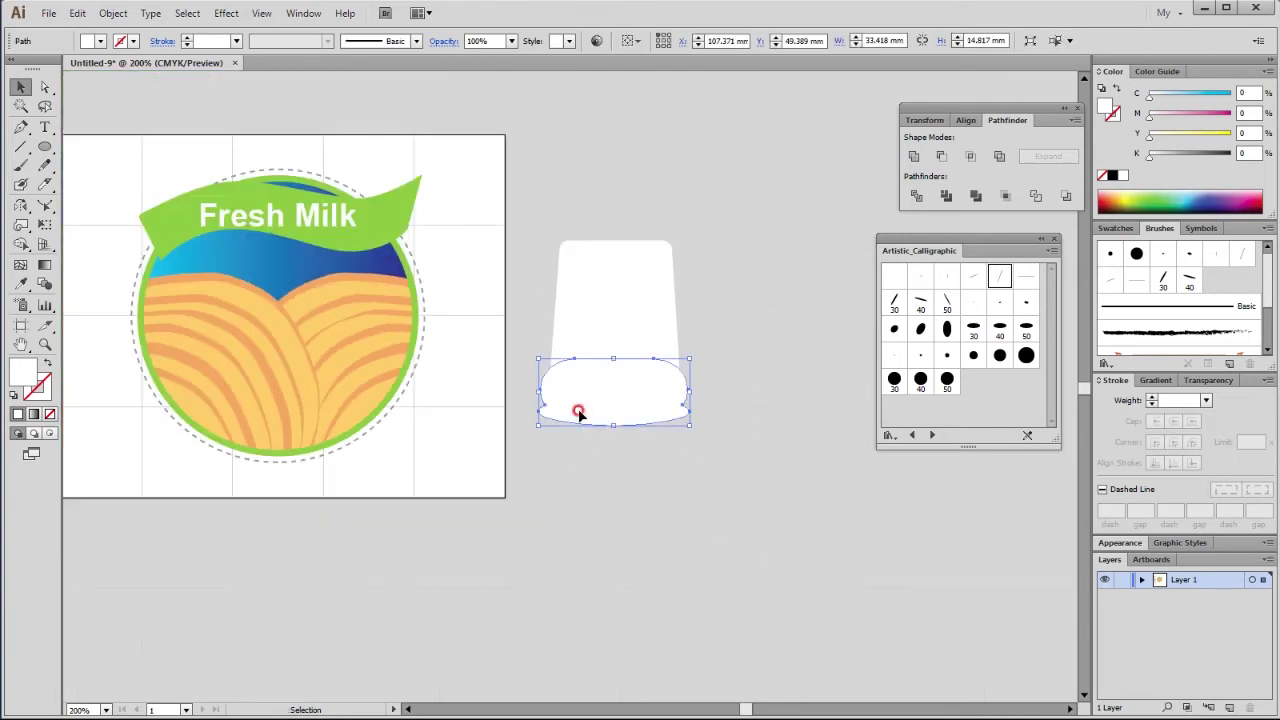
{"action": "left_click_drag", "start_coordinate": [380, 361], "coordinate": [657, 399]}
{"action": "key", "text": "i"}
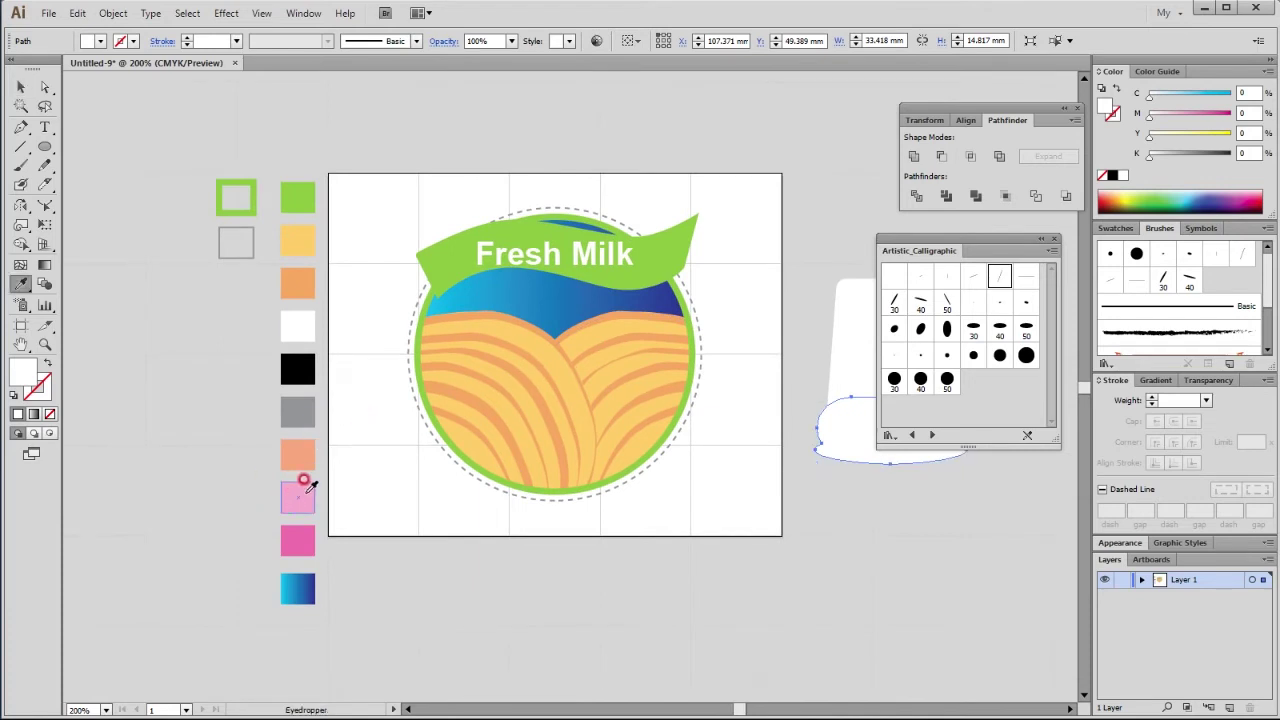
{"action": "left_click", "coordinate": [303, 481]}
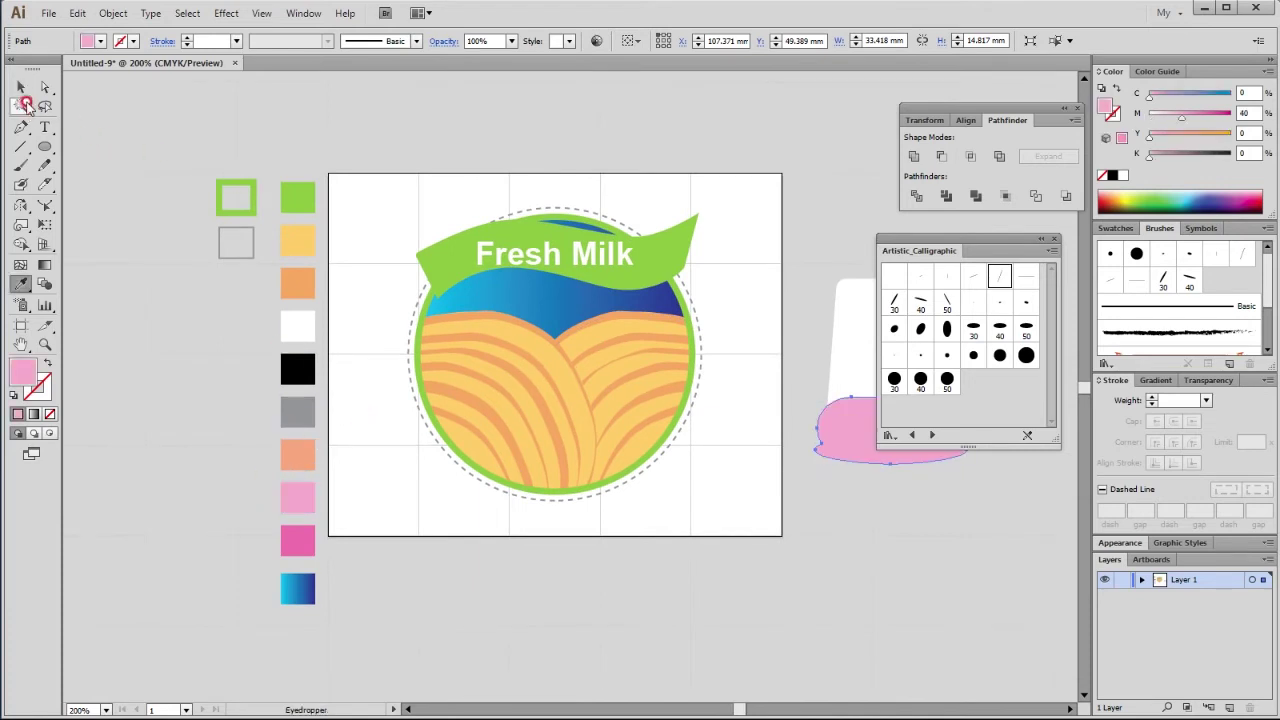
{"action": "key", "text": "v"}
{"action": "left_click", "coordinate": [763, 494]}
Step: Move the bottle and base onto the badge centre and scale them down
{"action": "left_click", "coordinate": [858, 416]}
{"action": "left_click_drag", "start_coordinate": [852, 414], "coordinate": [518, 408]}
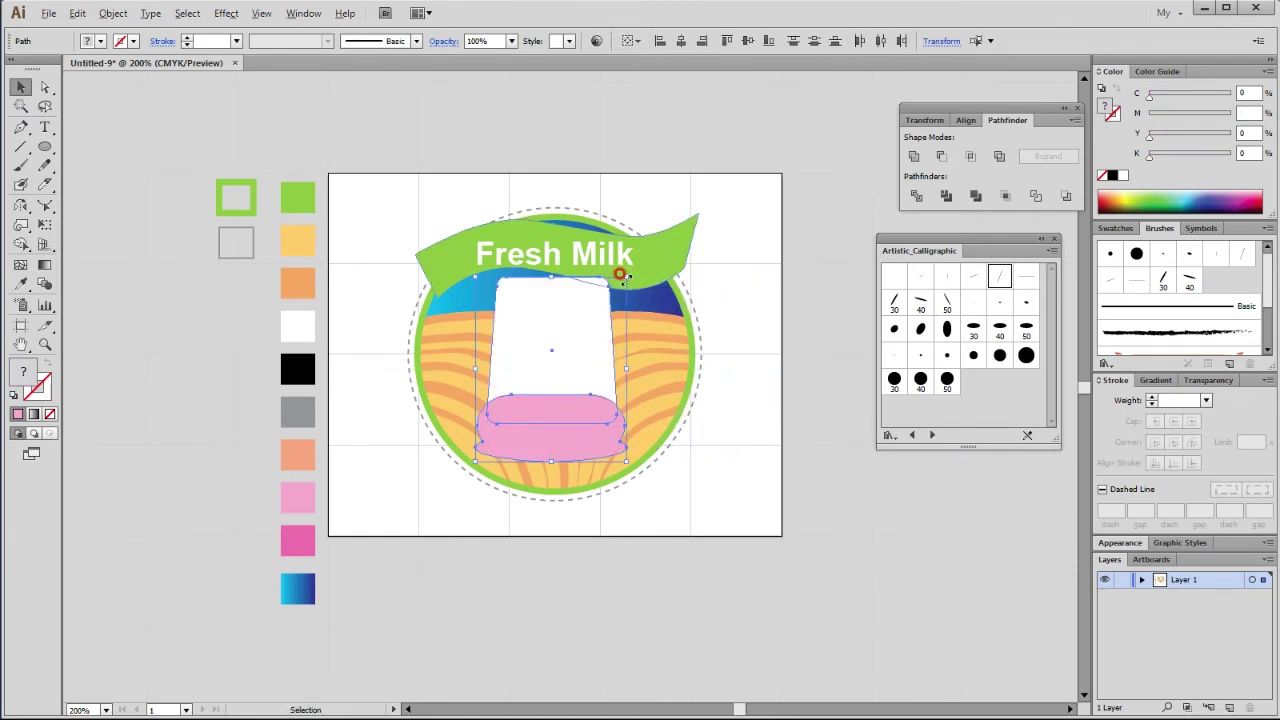
{"action": "left_click_drag", "start_coordinate": [620, 274], "coordinate": [610, 297]}
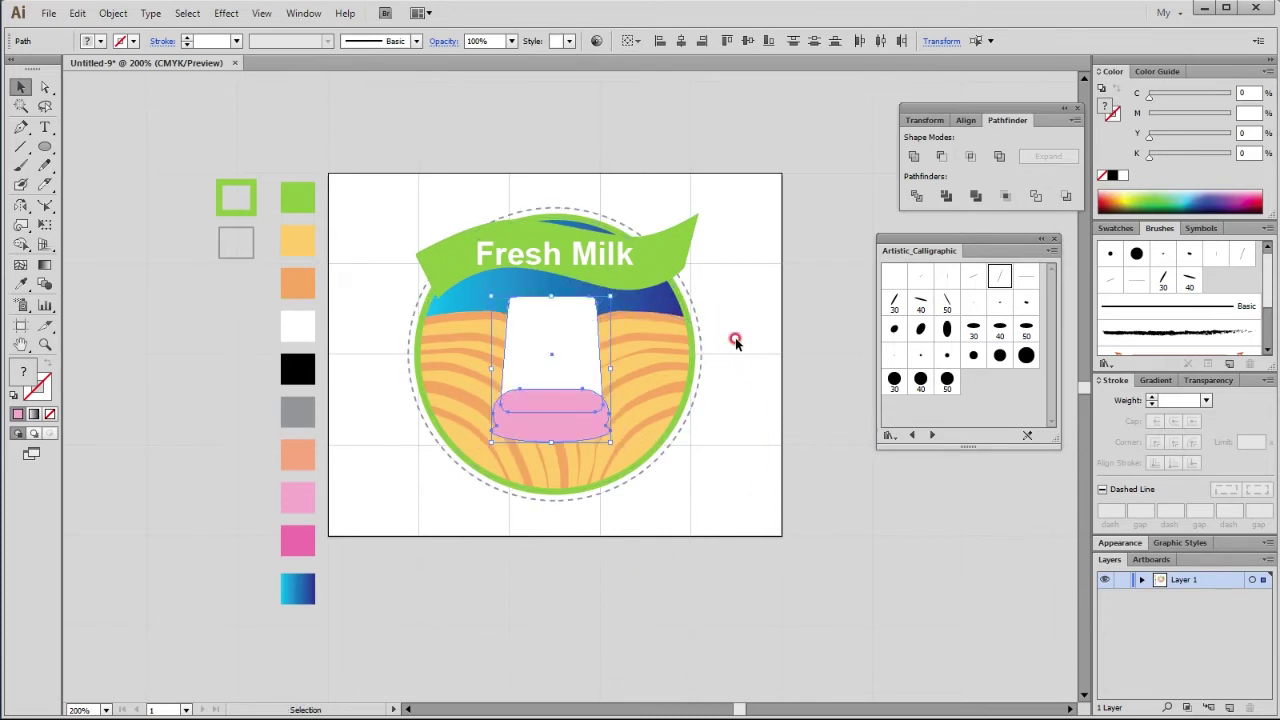
{"action": "left_click_drag", "start_coordinate": [355, 172], "coordinate": [784, 578]}
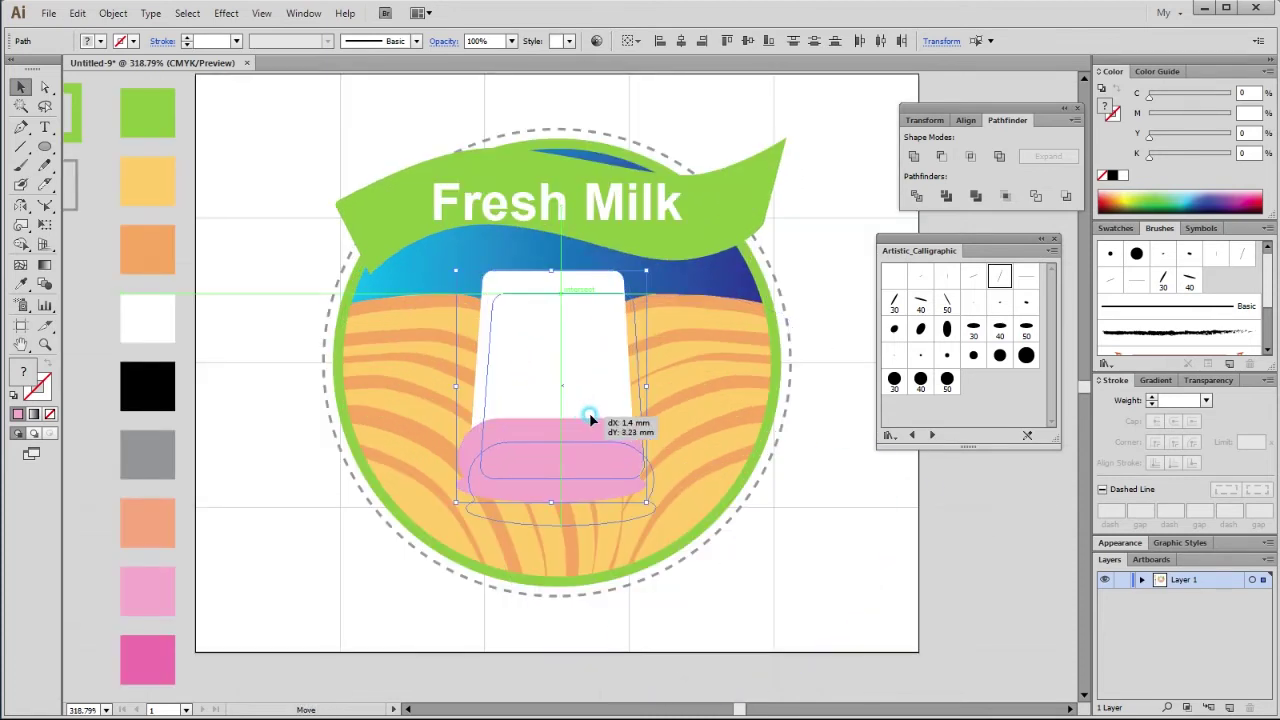
{"action": "left_click_drag", "start_coordinate": [577, 398], "coordinate": [591, 423]}
{"action": "left_click", "coordinate": [829, 543]}
Step: Shorten the pink base to about 26.35 × 10 mm
{"action": "left_click", "coordinate": [586, 497]}
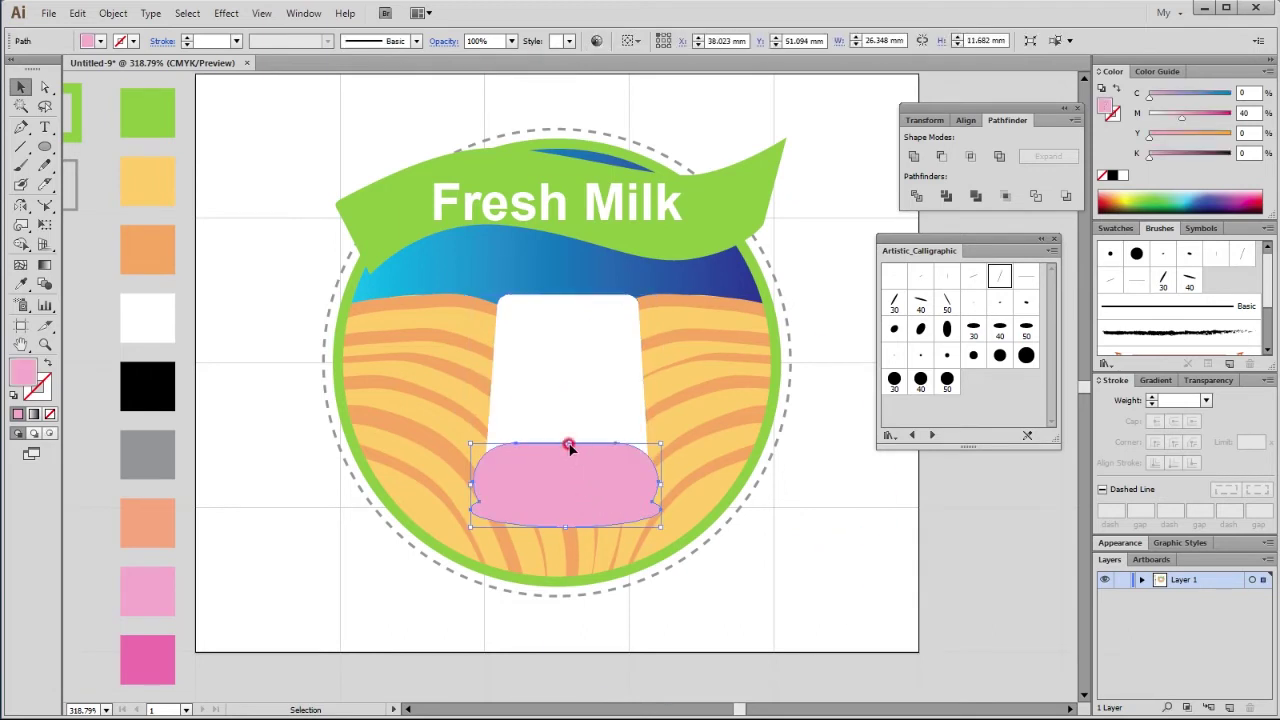
{"action": "left_click_drag", "start_coordinate": [563, 441], "coordinate": [562, 455]}
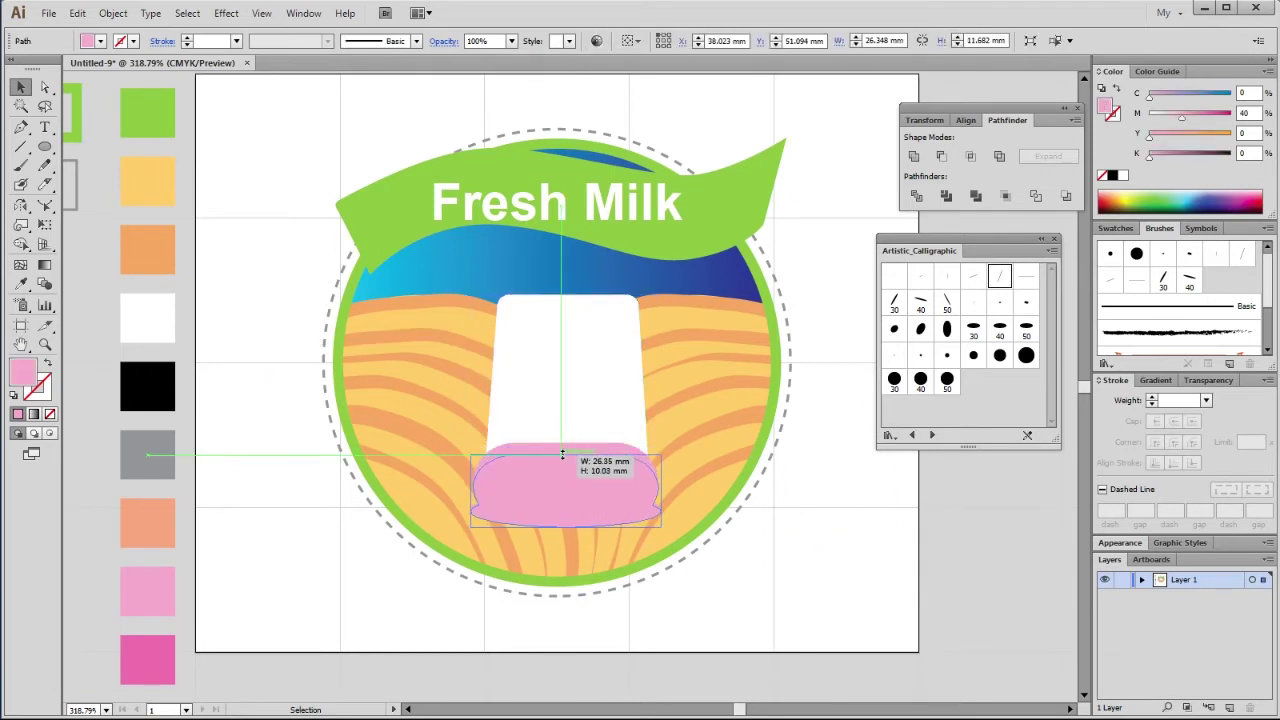
{"action": "left_click", "coordinate": [851, 554]}
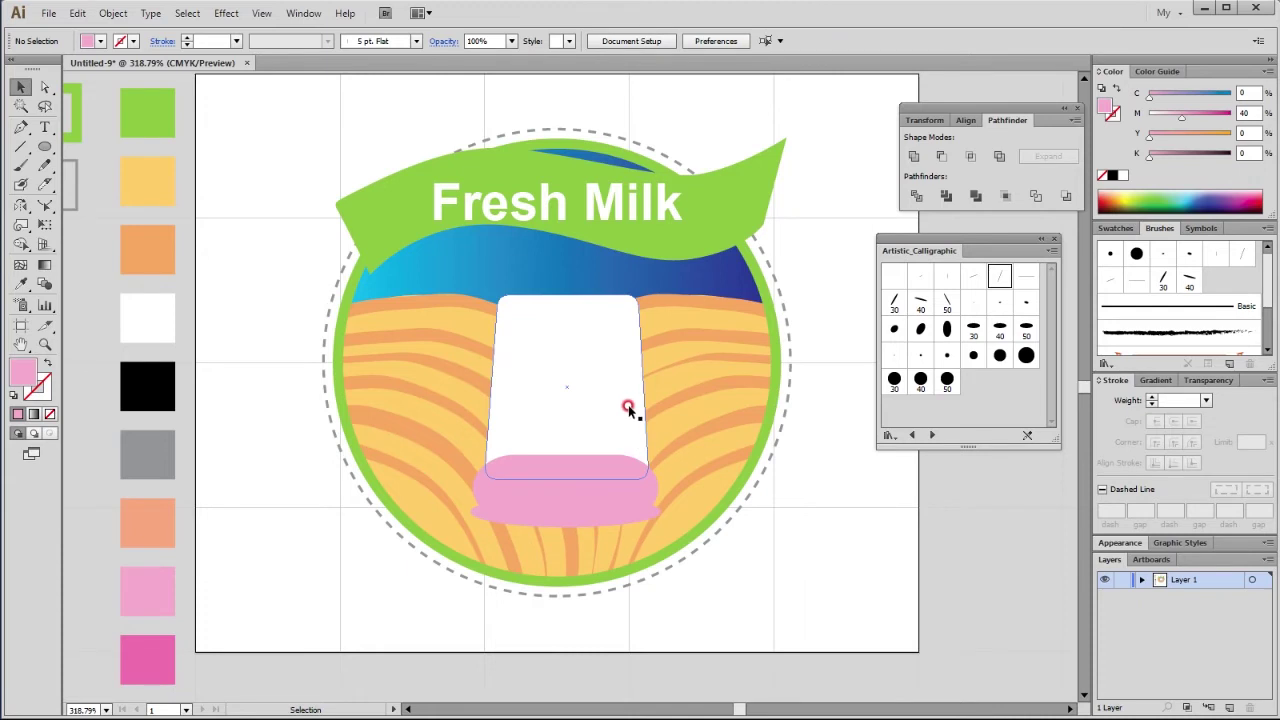
{"action": "left_click", "coordinate": [572, 372]}
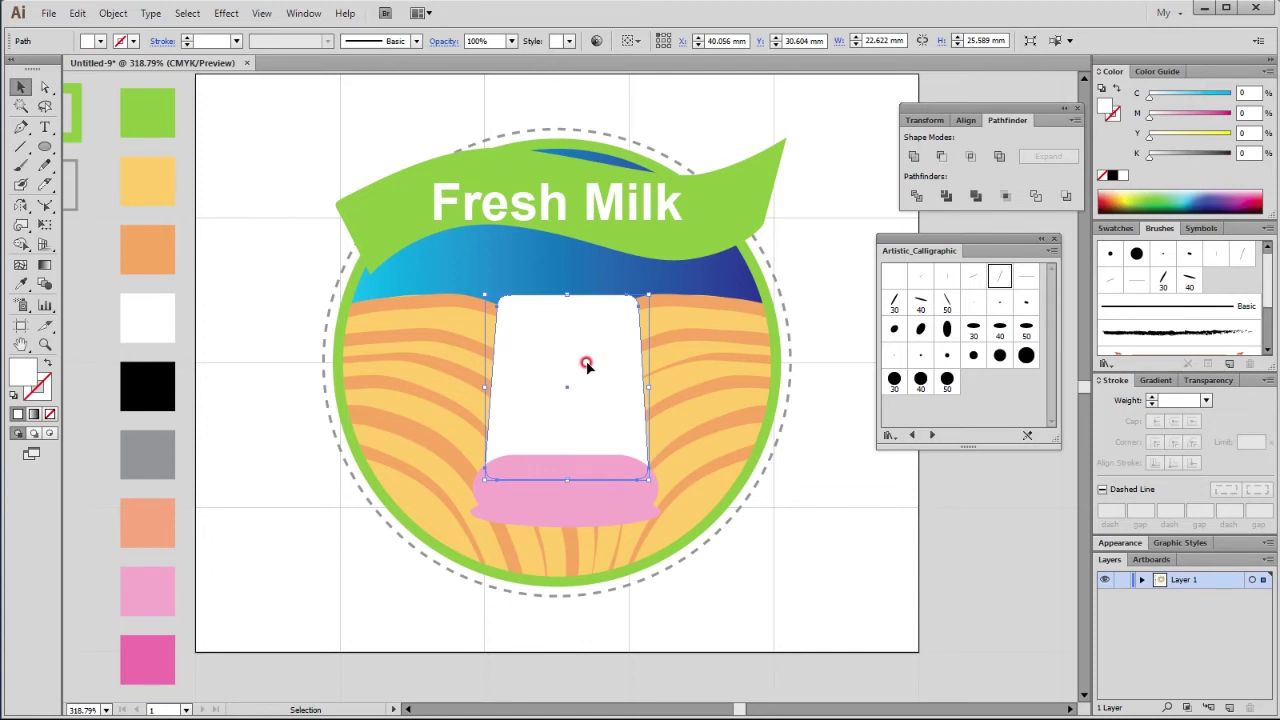
{"action": "double_click", "coordinate": [587, 365]}
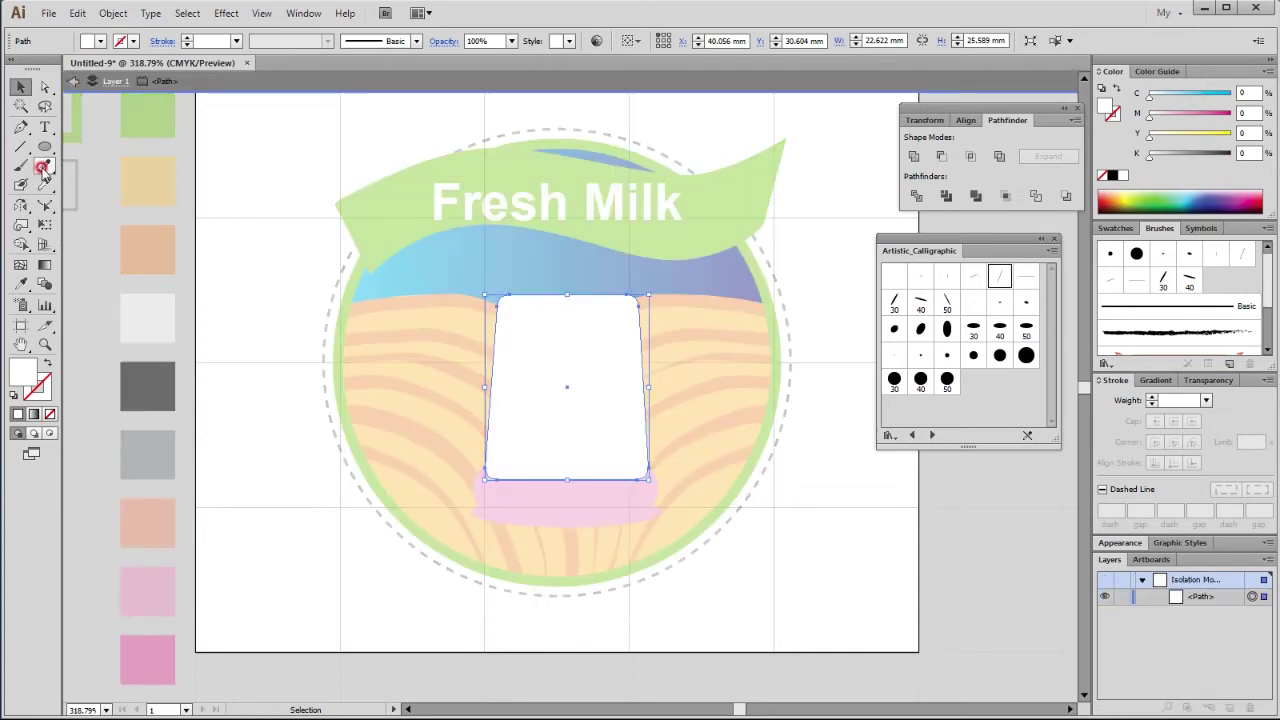
Step: Cut wavy patches off the bottle's upper left, right side and bottom with the Knife tool
{"action": "left_click", "coordinate": [45, 184]}
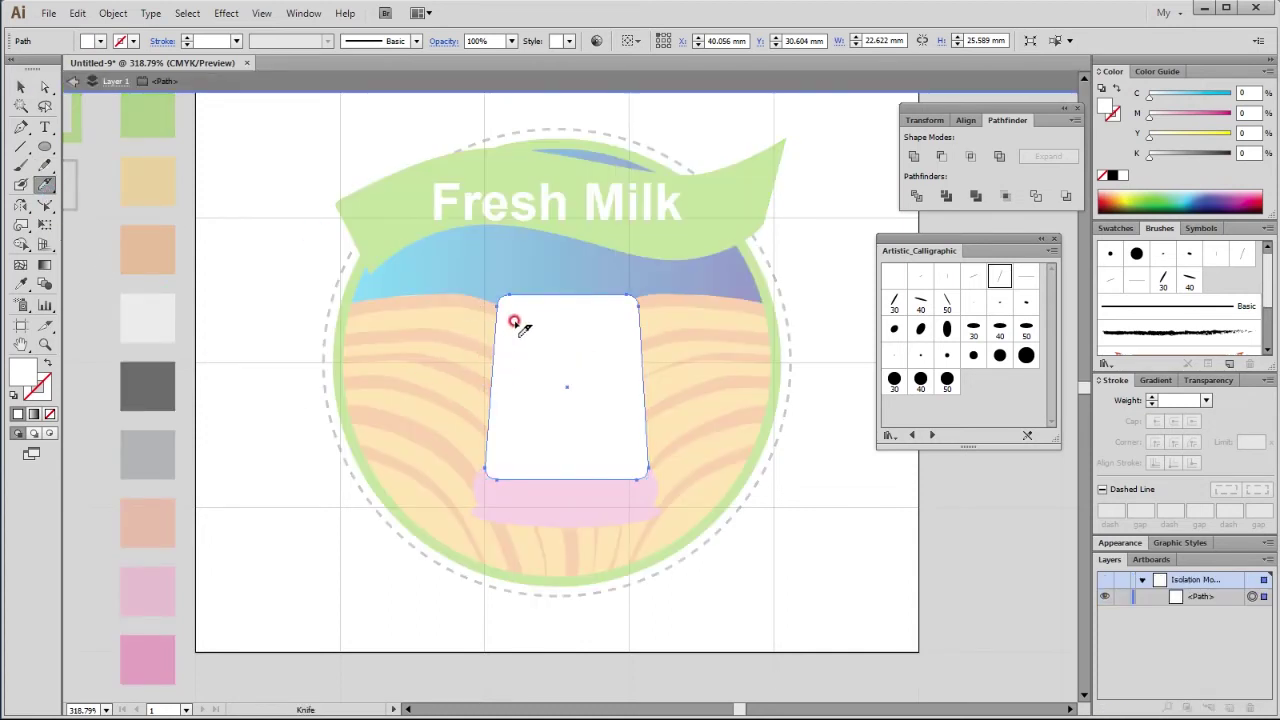
{"action": "mouse_move", "coordinate": [489, 323]}
{"action": "left_mouse_down"}
{"action": "mouse_move", "coordinate": [512, 303]}
{"action": "mouse_move", "coordinate": [522, 354]}
{"action": "left_mouse_up"}
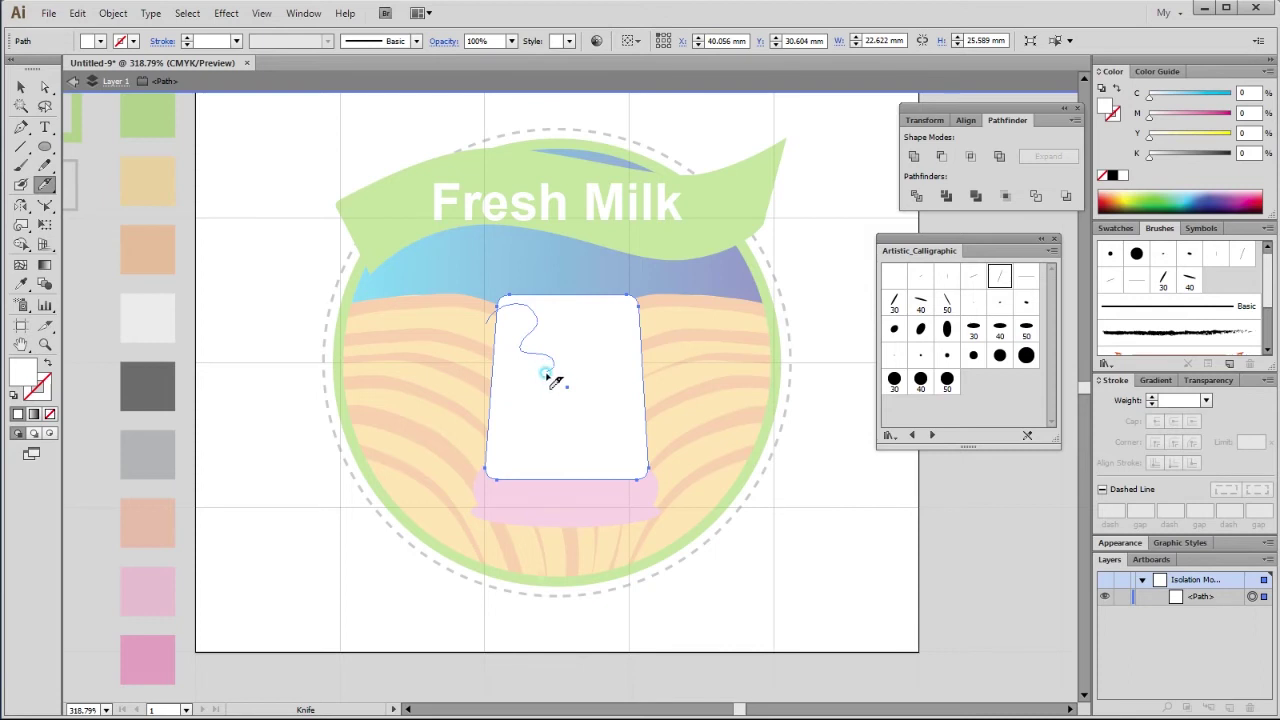
{"action": "left_click_drag", "start_coordinate": [522, 354], "coordinate": [490, 384]}
{"action": "left_click_drag", "start_coordinate": [608, 346], "coordinate": [617, 276]}
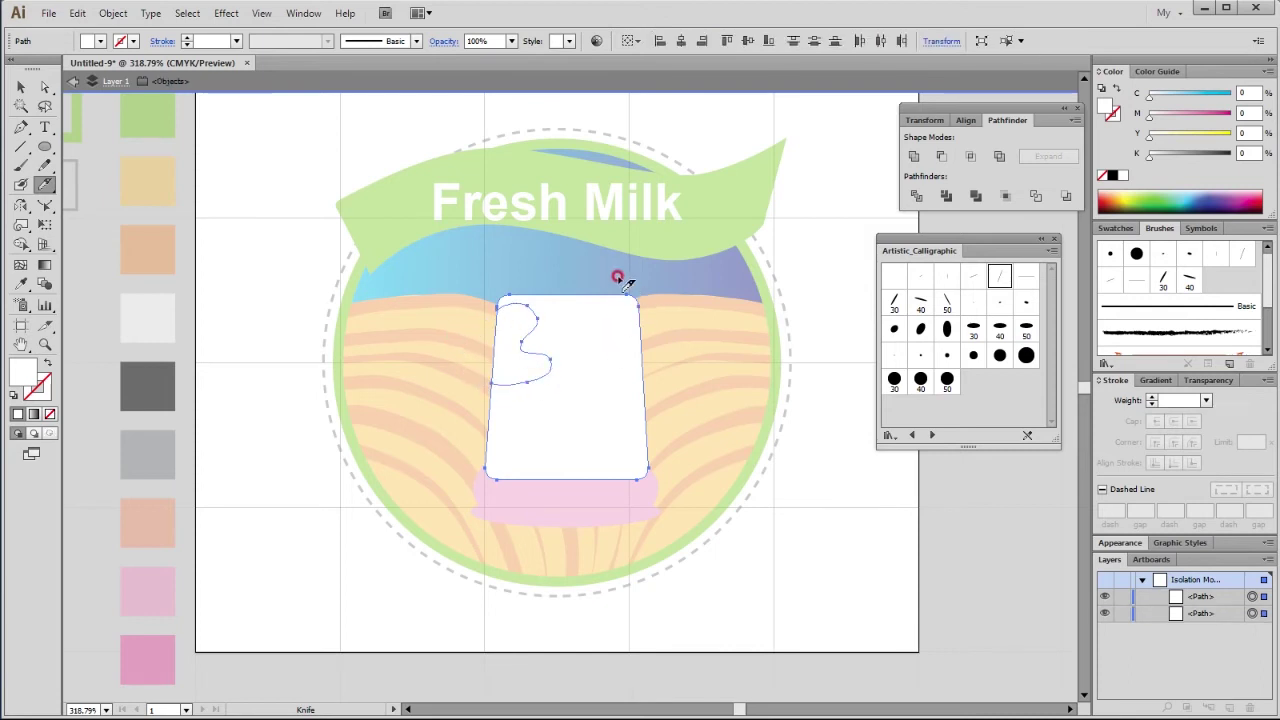
{"action": "left_click_drag", "start_coordinate": [568, 288], "coordinate": [617, 347]}
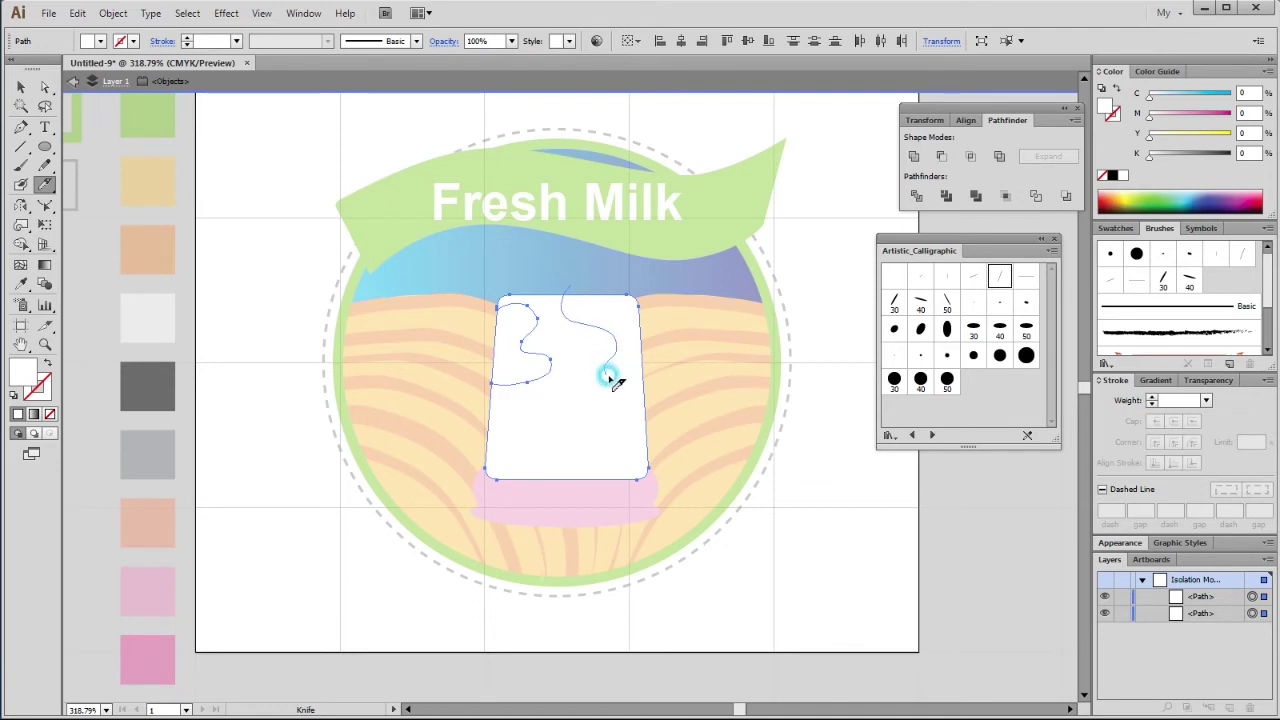
{"action": "left_click_drag", "start_coordinate": [617, 347], "coordinate": [652, 414]}
{"action": "left_click_drag", "start_coordinate": [590, 456], "coordinate": [590, 456]}
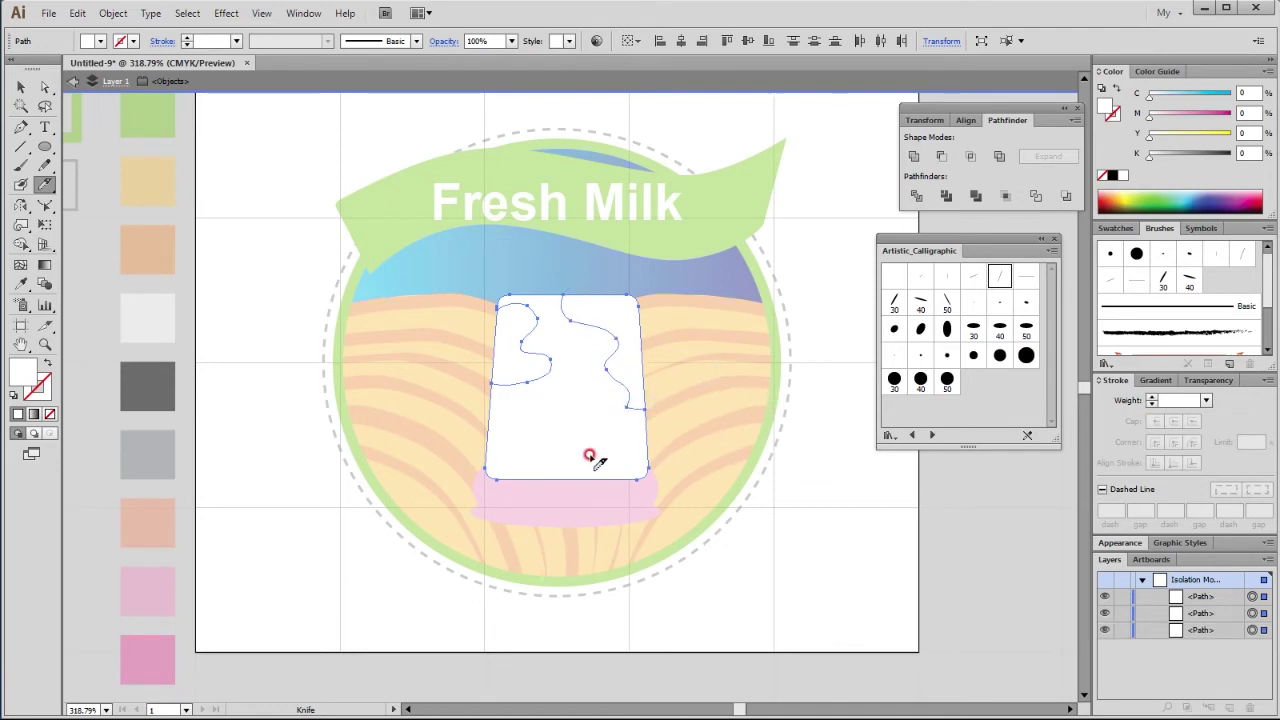
{"action": "mouse_move", "coordinate": [563, 372]}
{"action": "left_mouse_down"}
{"action": "mouse_move", "coordinate": [479, 415]}
{"action": "mouse_move", "coordinate": [606, 427]}
{"action": "mouse_move", "coordinate": [600, 450]}
{"action": "mouse_move", "coordinate": [448, 515]}
{"action": "left_mouse_up"}
Step: Fill the three cut patches black, then exit isolation mode
{"action": "key", "text": "v"}
{"action": "left_click", "coordinate": [512, 344]}
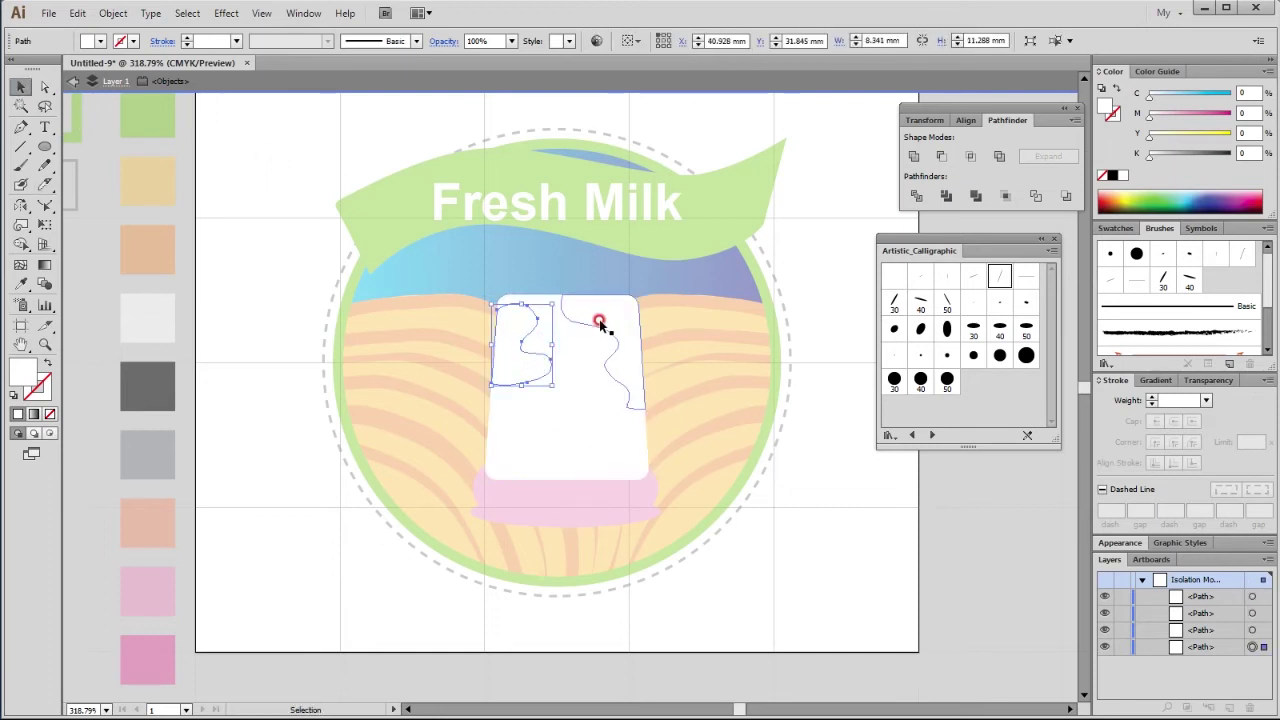
{"action": "left_click", "coordinate": [604, 316], "text": "shift"}
{"action": "left_click", "coordinate": [553, 450], "text": "shift"}
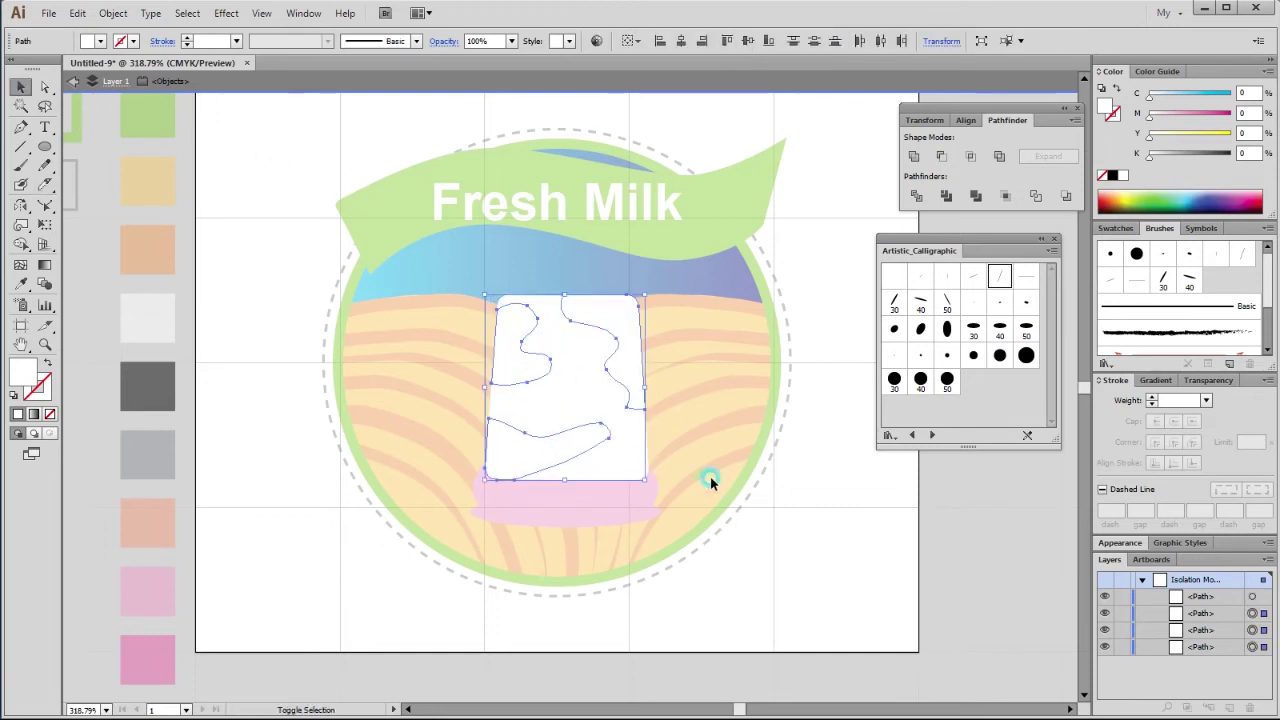
{"action": "left_click", "coordinate": [1112, 176]}
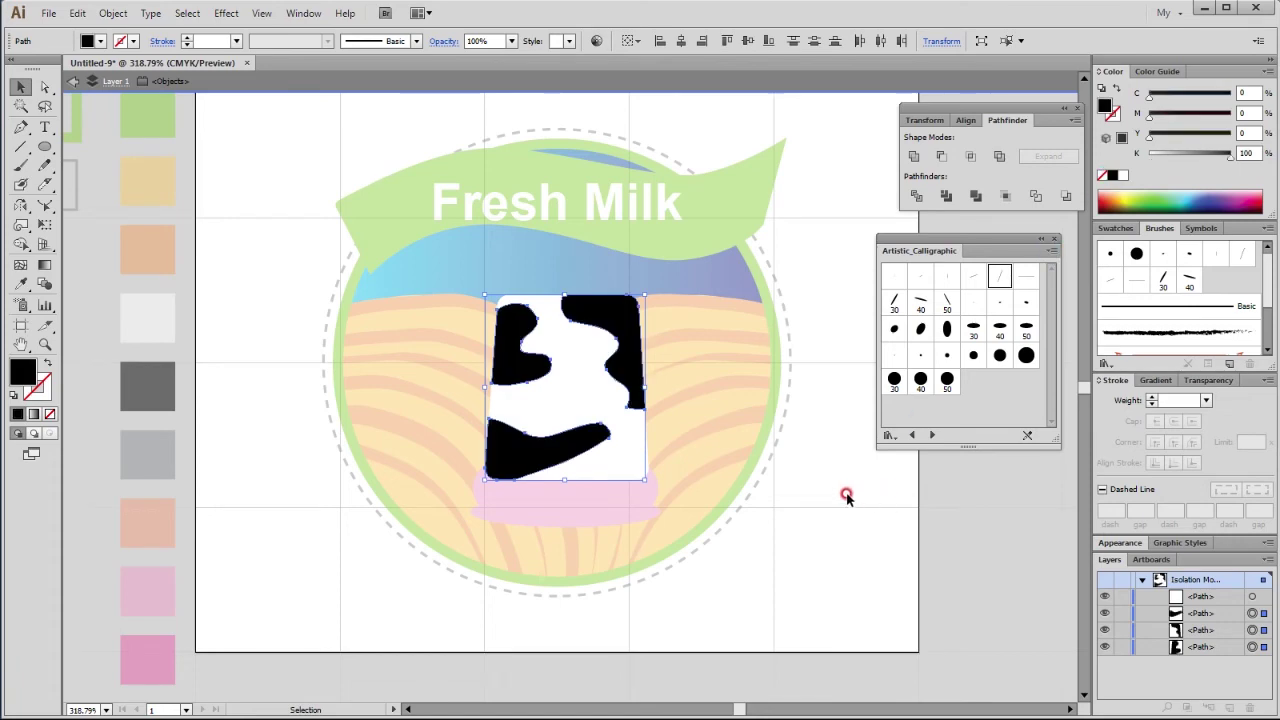
{"action": "left_click", "coordinate": [830, 516]}
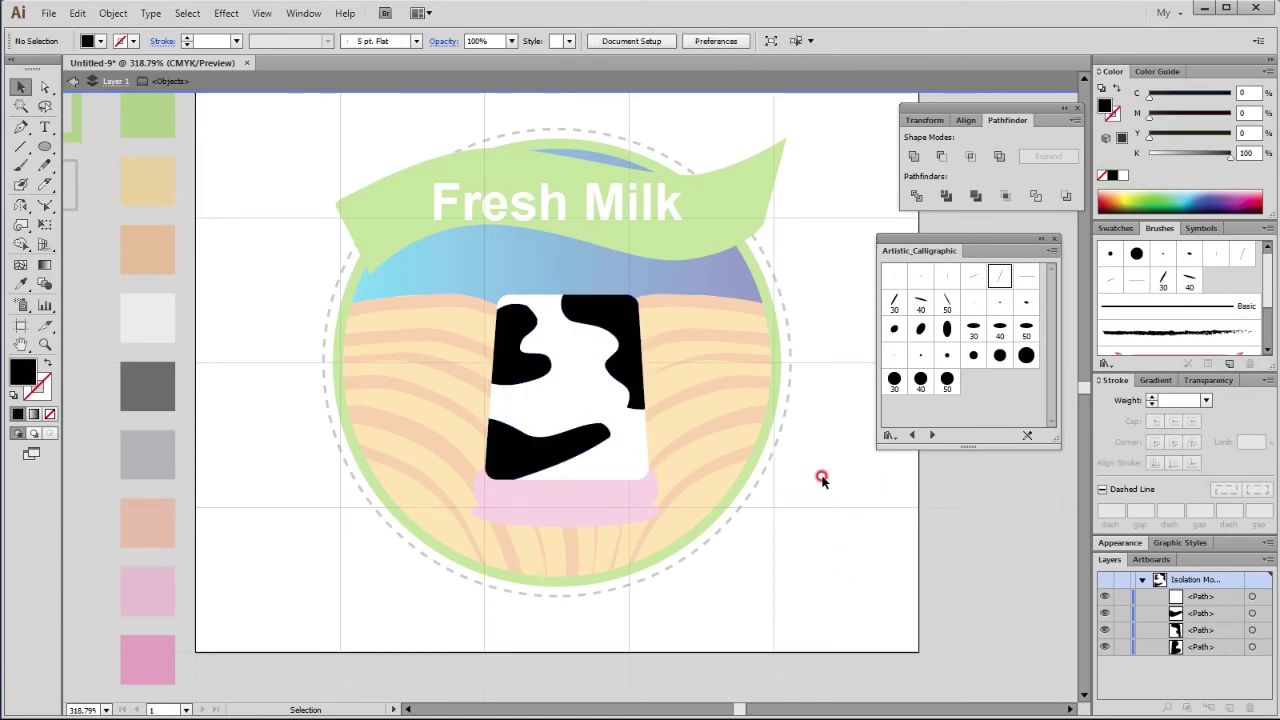
{"action": "double_click", "coordinate": [821, 479]}
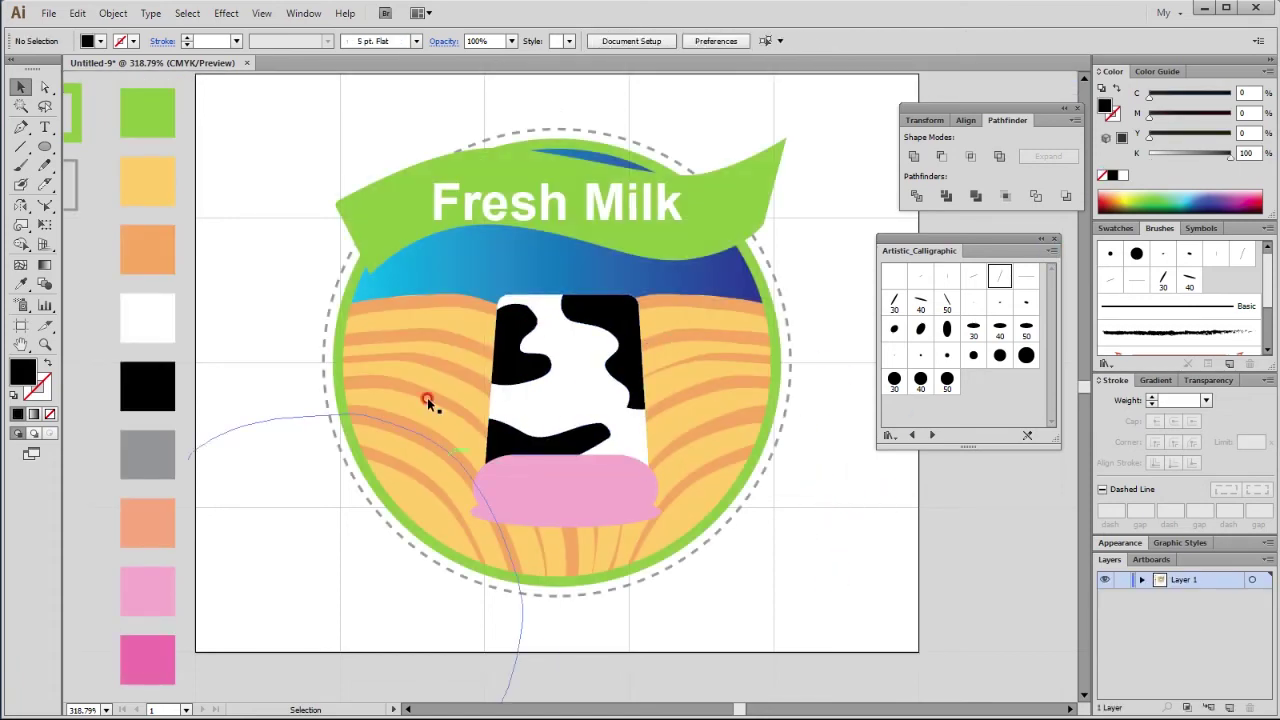
Step: Zoom in and draw an ellipse over the bottle's upper-left black spot
{"action": "mouse_move", "coordinate": [451, 557]}
{"action": "left_mouse_down"}
{"action": "mouse_move", "coordinate": [482, 505]}
{"action": "mouse_move", "coordinate": [448, 320]}
{"action": "left_mouse_up"}
{"action": "left_click_drag", "start_coordinate": [322, 306], "coordinate": [718, 594]}
{"action": "left_click", "coordinate": [47, 148]}
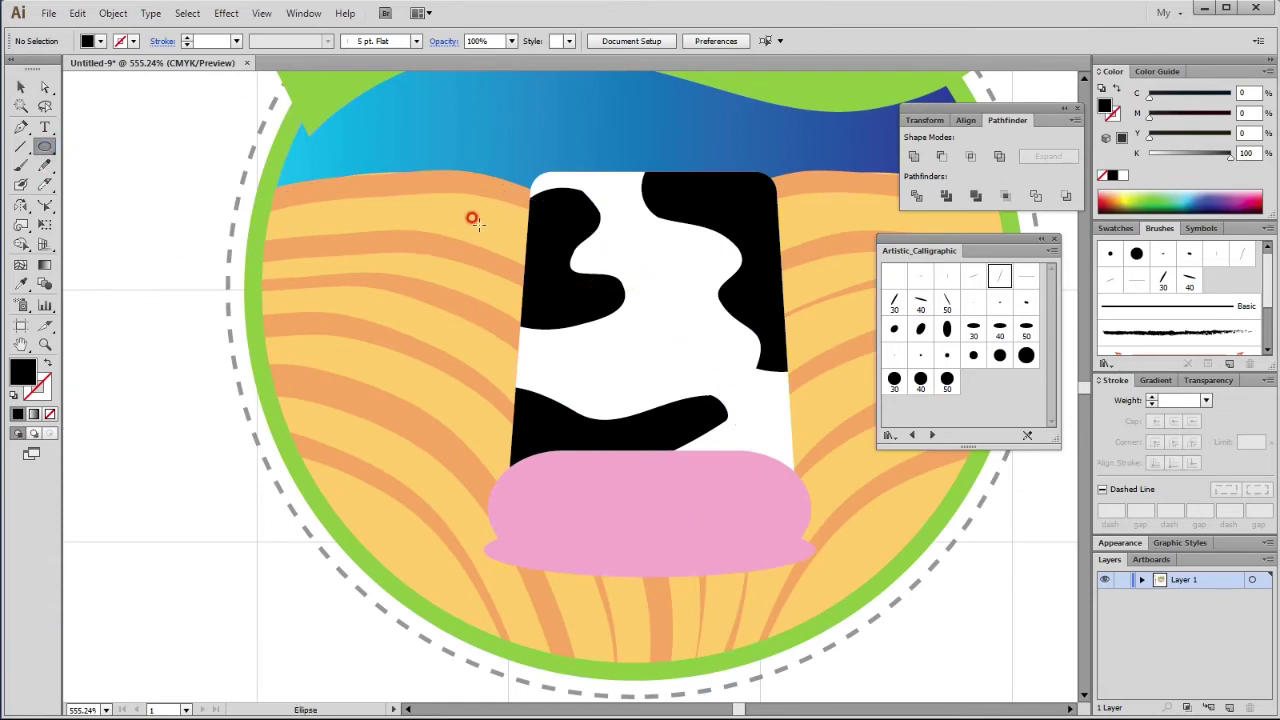
{"action": "left_click_drag", "start_coordinate": [490, 222], "coordinate": [574, 293]}
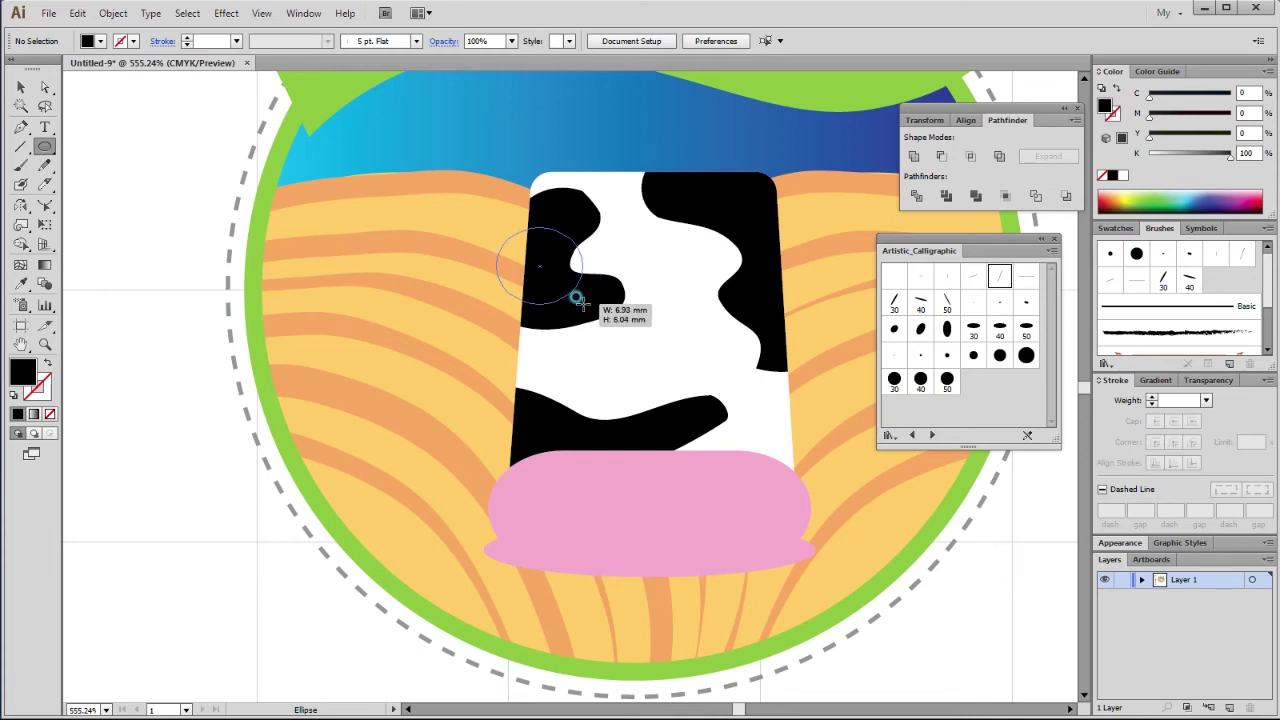
{"action": "left_click_drag", "start_coordinate": [574, 293], "coordinate": [593, 305]}
{"action": "key", "text": "z"}
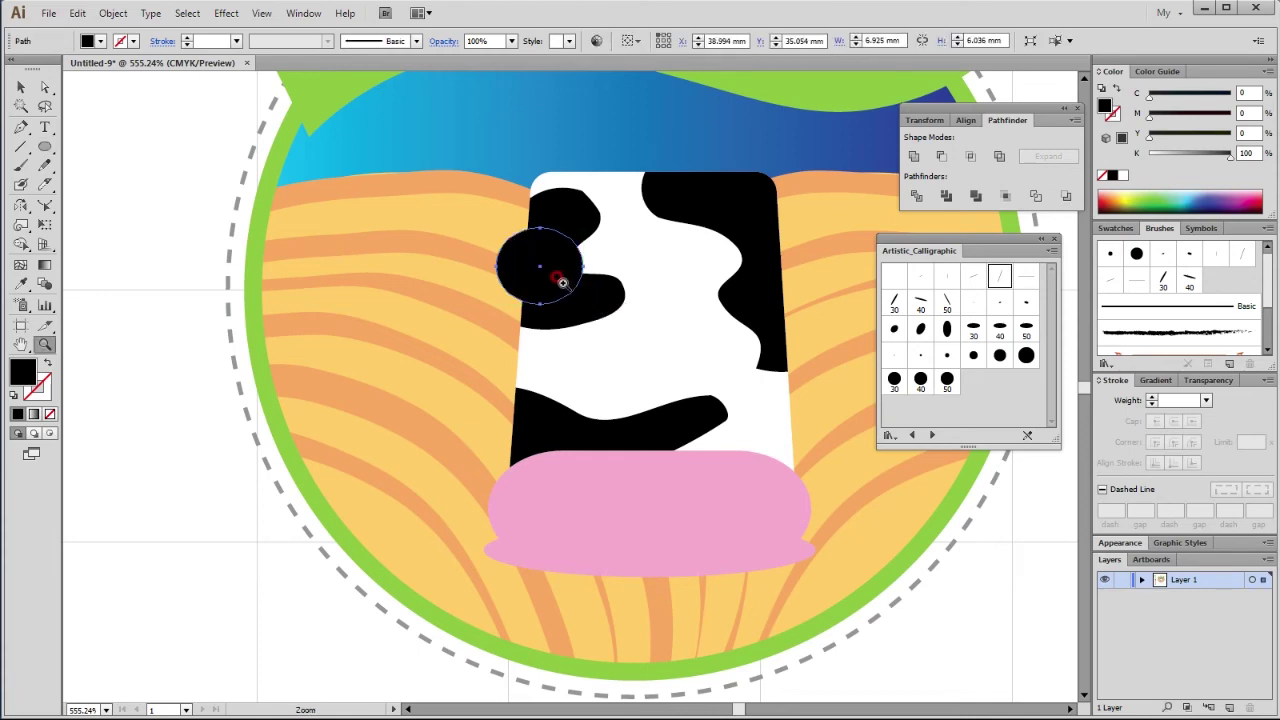
Step: Shrink the ellipse to about 5.3 mm wide and fill it white as the eyeball
{"action": "key", "text": "v"}
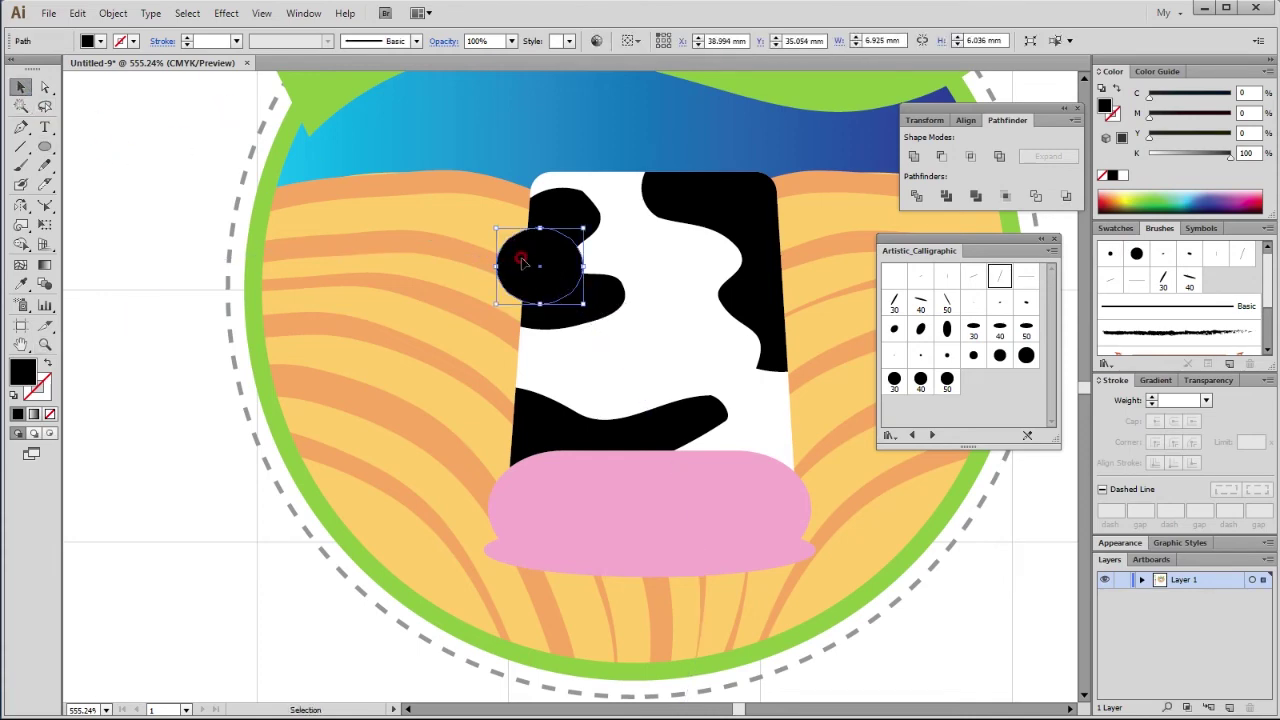
{"action": "left_click_drag", "start_coordinate": [582, 303], "coordinate": [569, 290]}
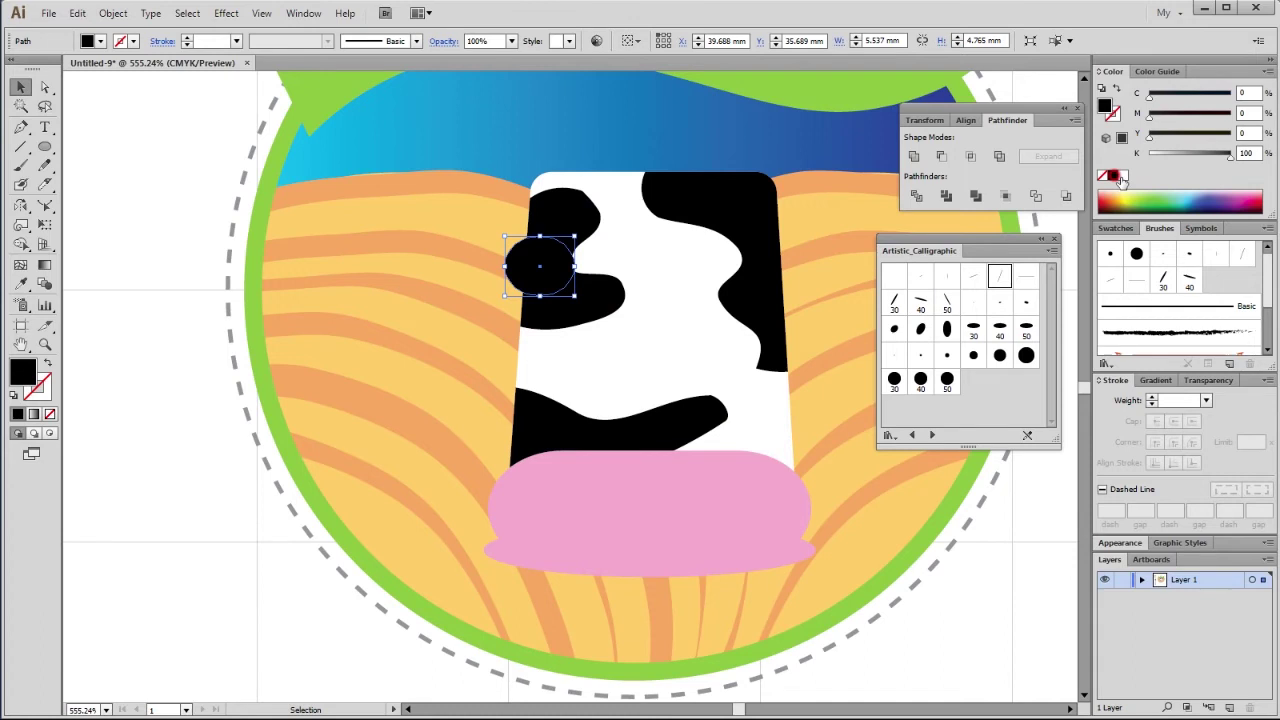
{"action": "left_click", "coordinate": [1122, 175]}
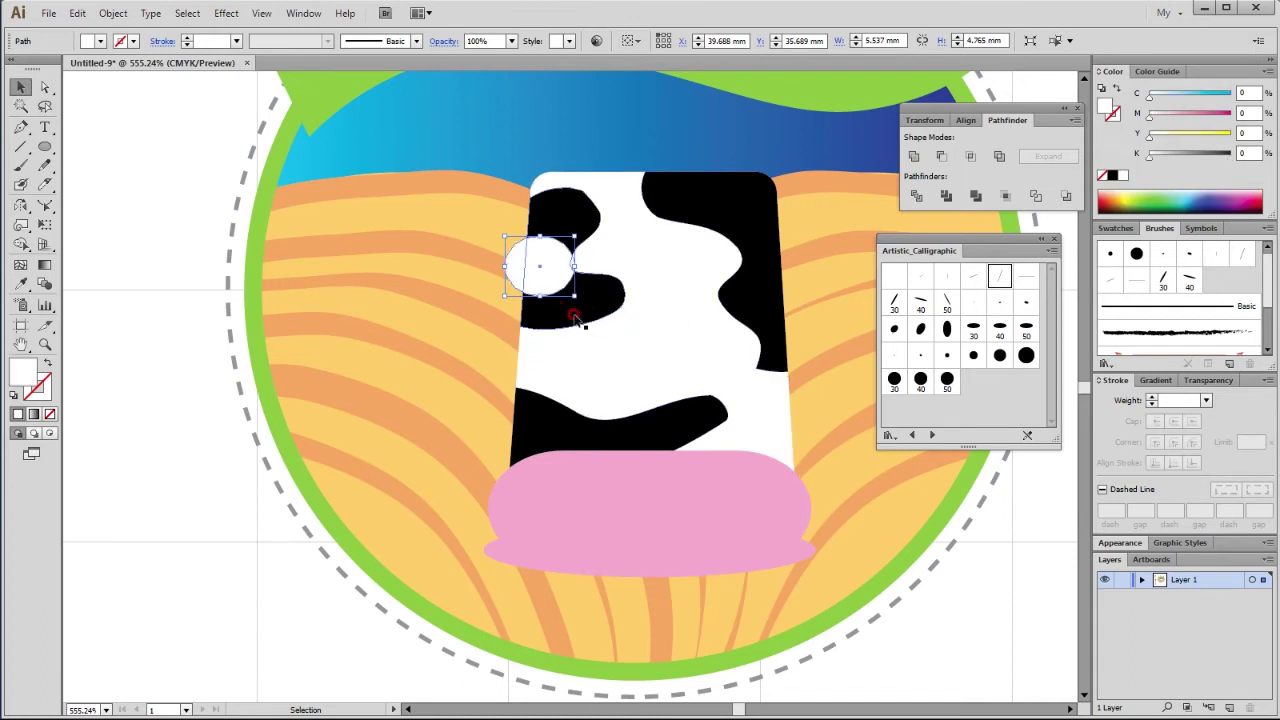
{"action": "key", "text": "ctrl+z"}
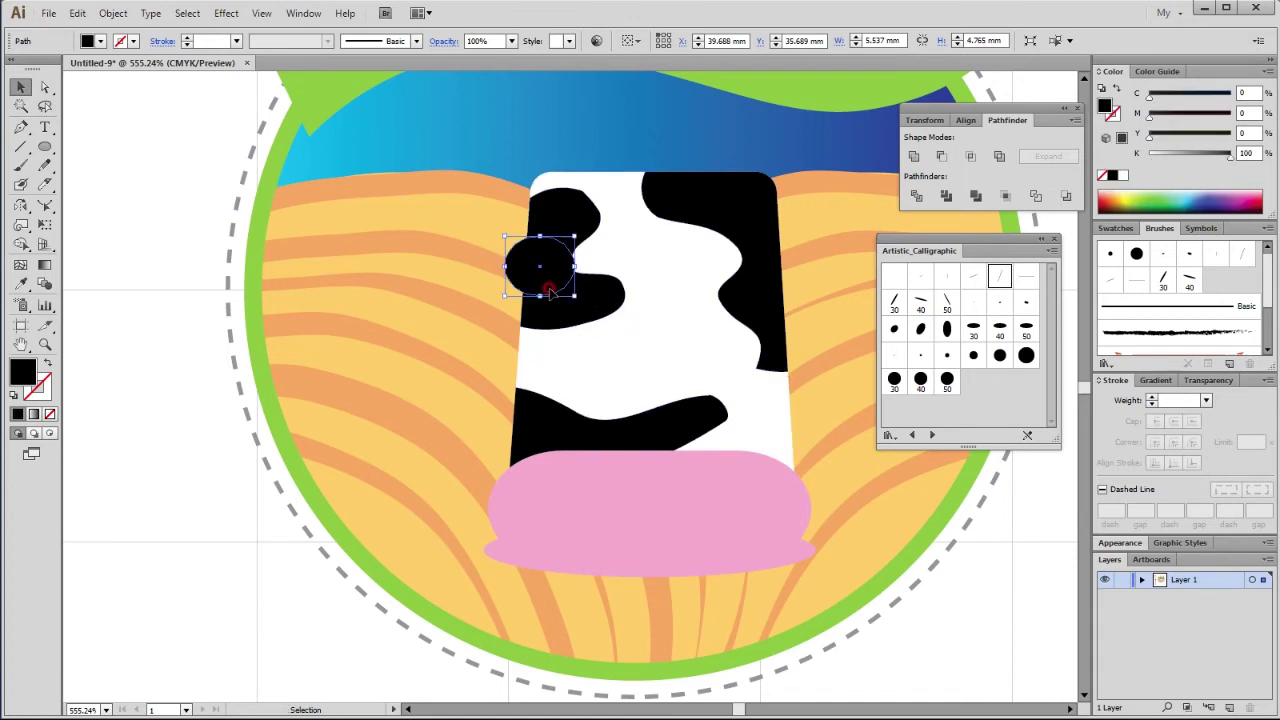
{"action": "left_click_drag", "start_coordinate": [564, 286], "coordinate": [575, 310]}
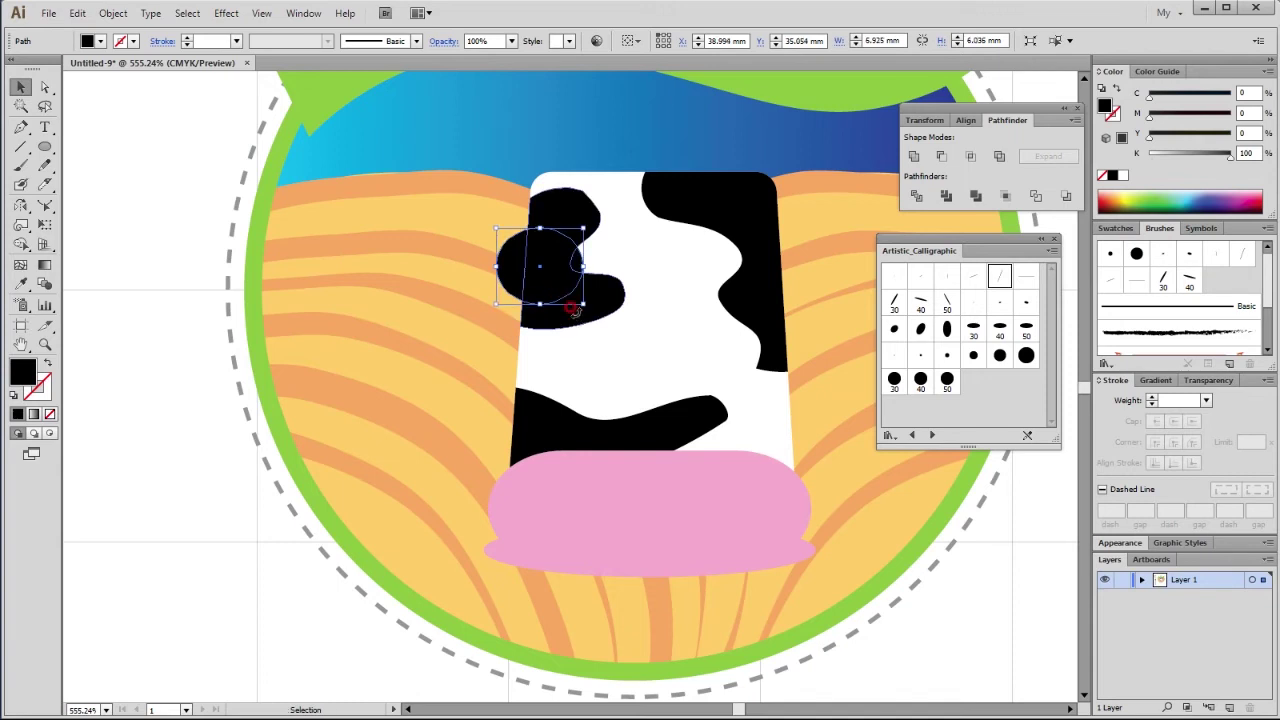
{"action": "left_click_drag", "start_coordinate": [579, 300], "coordinate": [565, 294]}
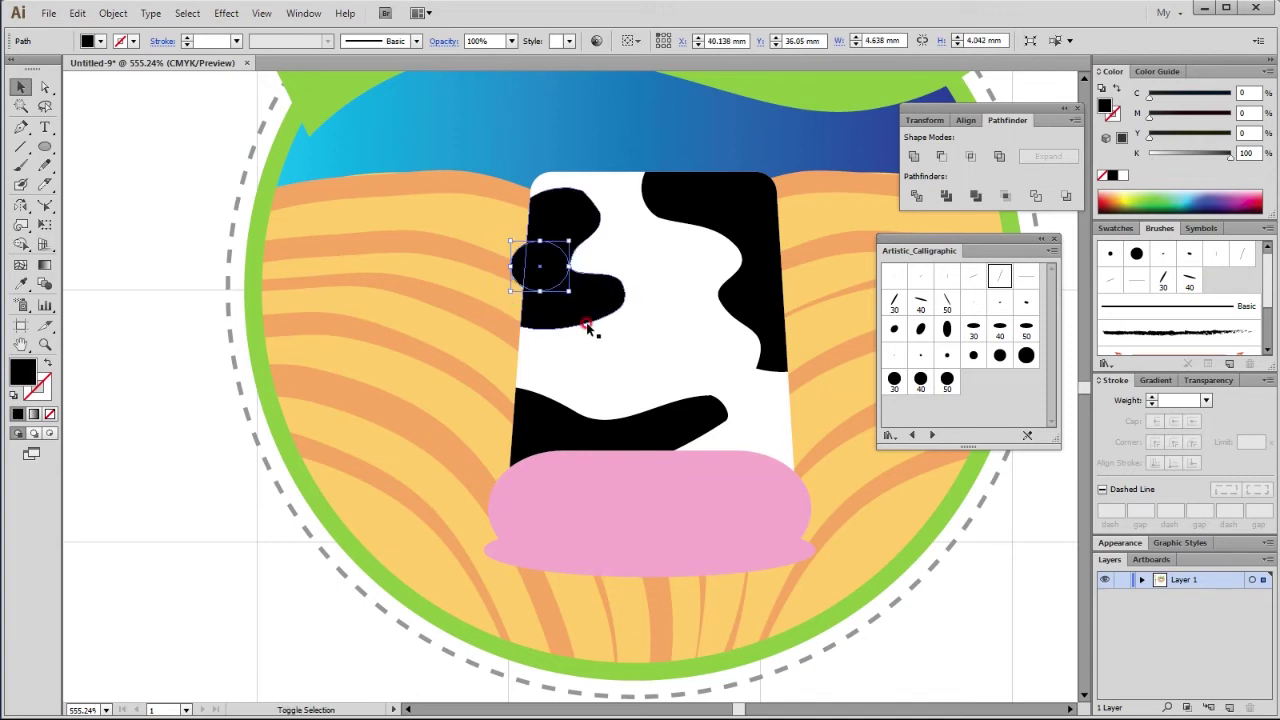
{"action": "key", "text": "ctrl+z"}
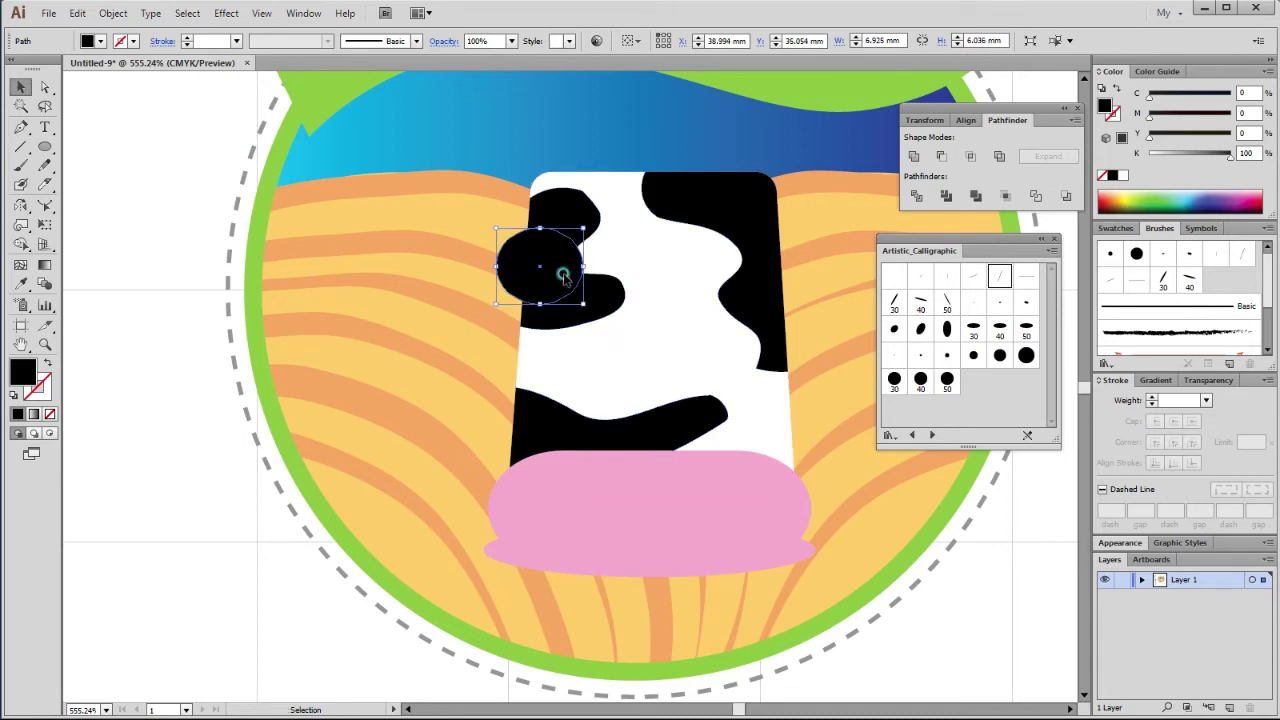
{"action": "left_click_drag", "start_coordinate": [564, 280], "coordinate": [577, 302]}
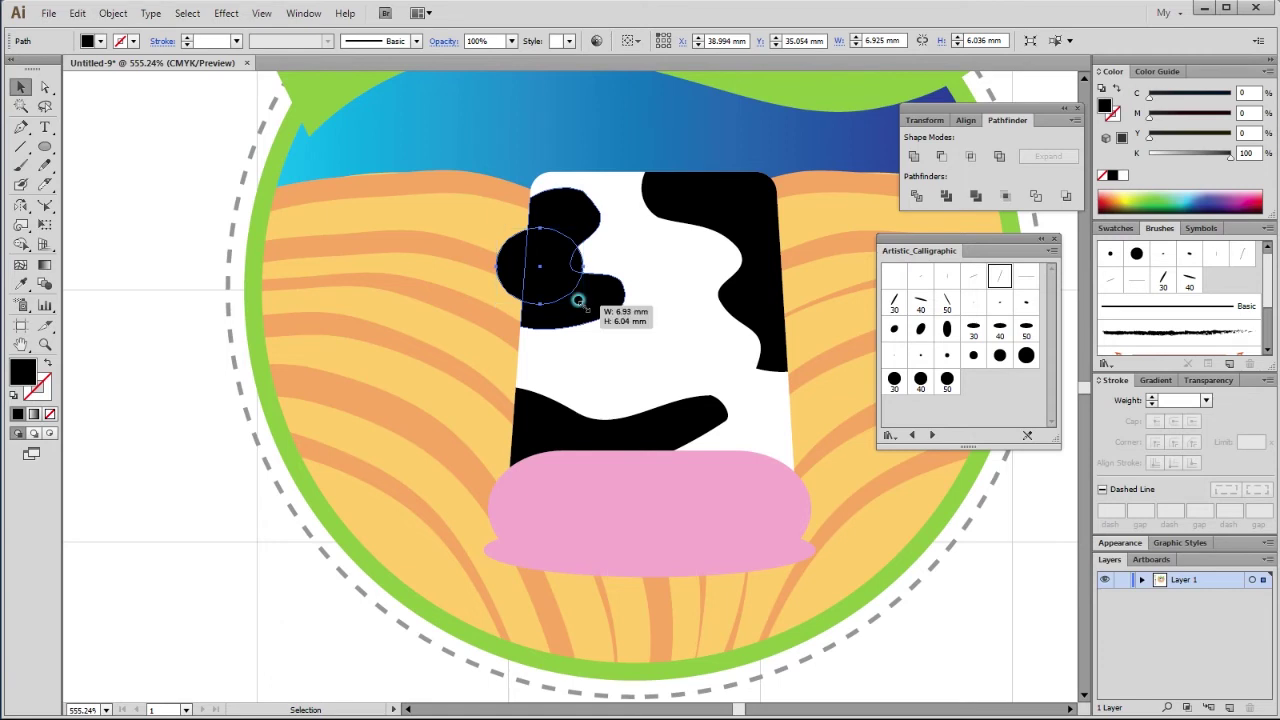
{"action": "left_click_drag", "start_coordinate": [585, 307], "coordinate": [573, 295]}
{"action": "left_click", "coordinate": [1129, 177]}
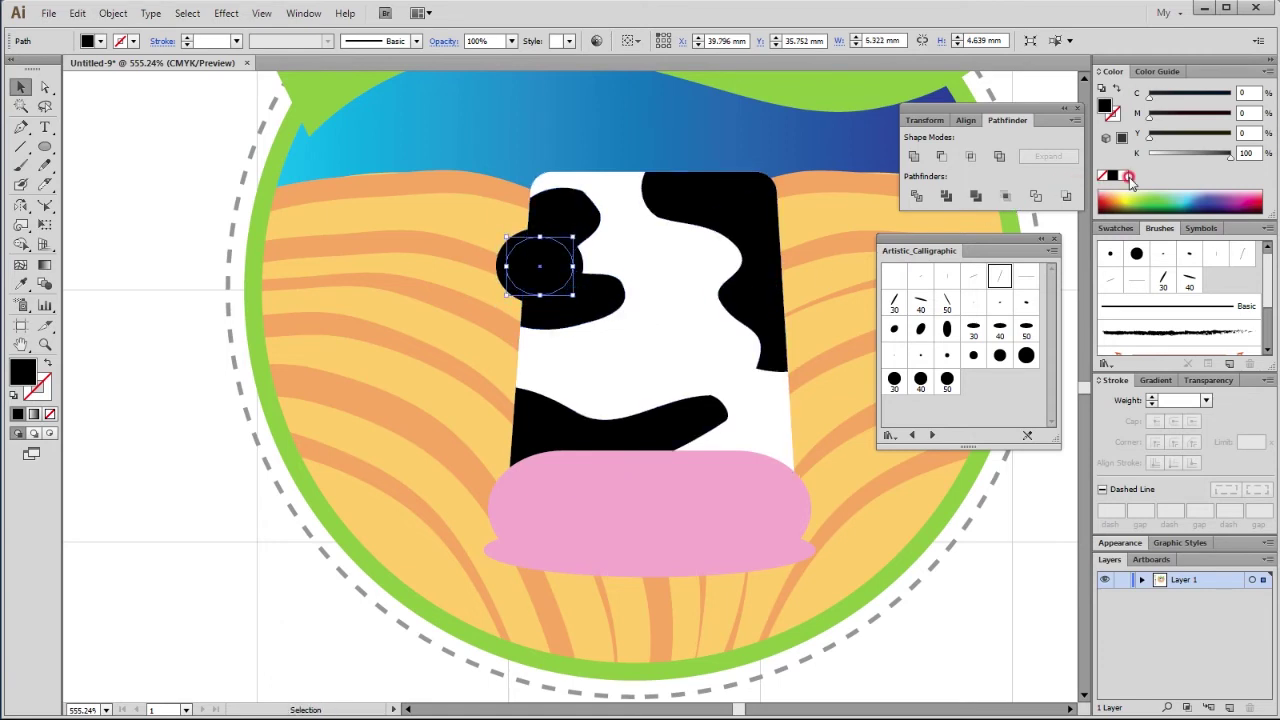
{"action": "left_click", "coordinate": [1122, 177]}
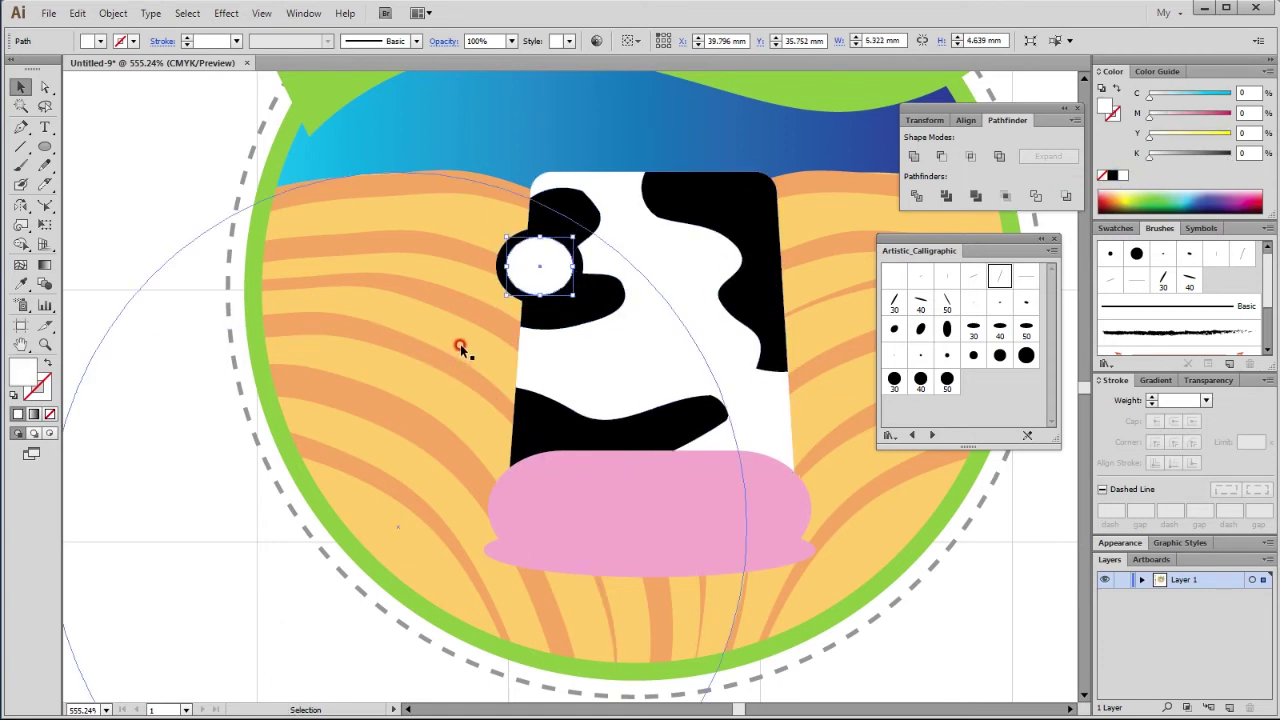
Step: Add a smaller black copy on top of the eyeball as the pupil
{"action": "key", "text": "ctrl+z"}
{"action": "key", "text": "ctrl+z"}
{"action": "left_click_drag", "start_coordinate": [581, 303], "coordinate": [557, 285]}
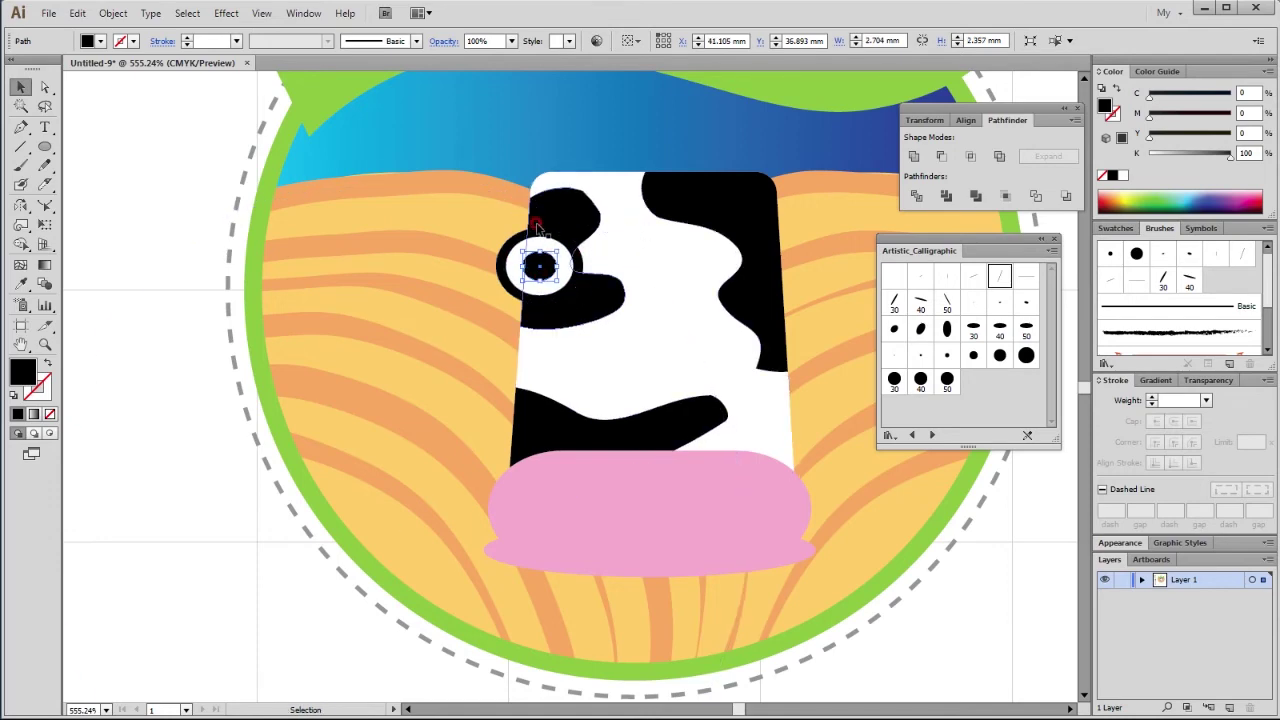
{"action": "left_click_drag", "start_coordinate": [465, 200], "coordinate": [620, 340]}
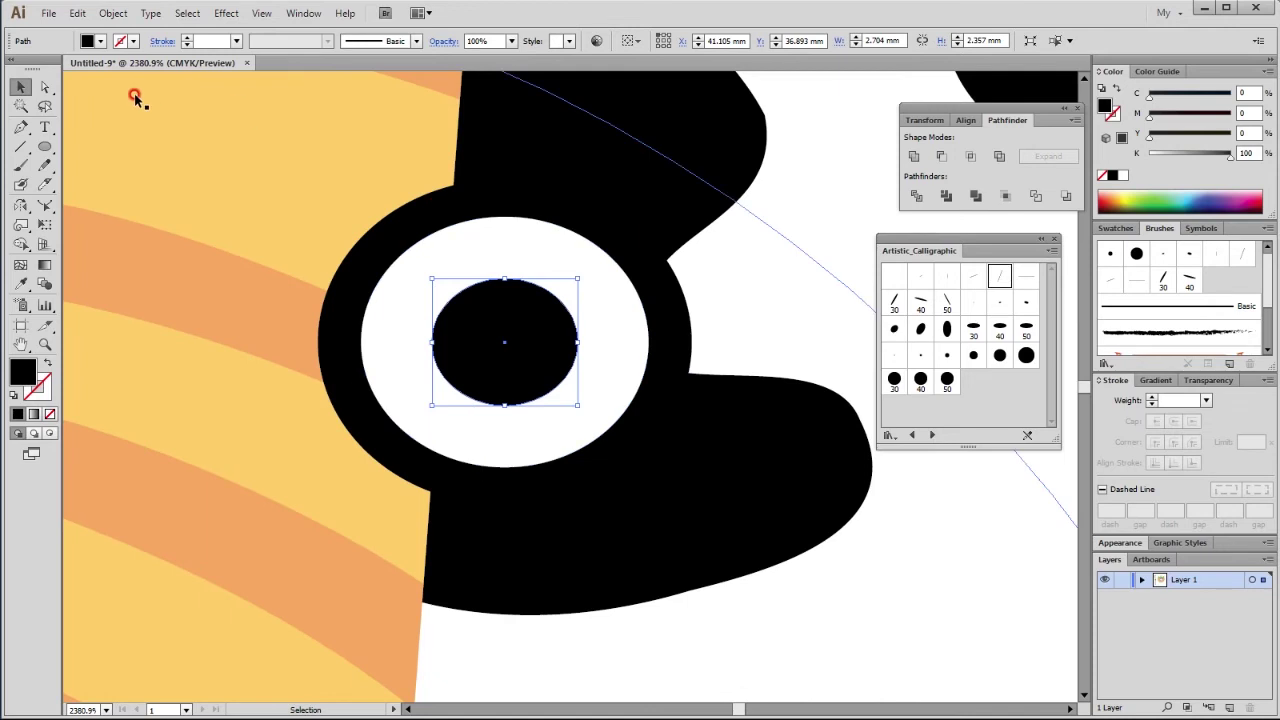
Step: Draw a small white highlight circle on the pupil
{"action": "left_click", "coordinate": [44, 146]}
{"action": "left_click_drag", "start_coordinate": [521, 284], "coordinate": [588, 348]}
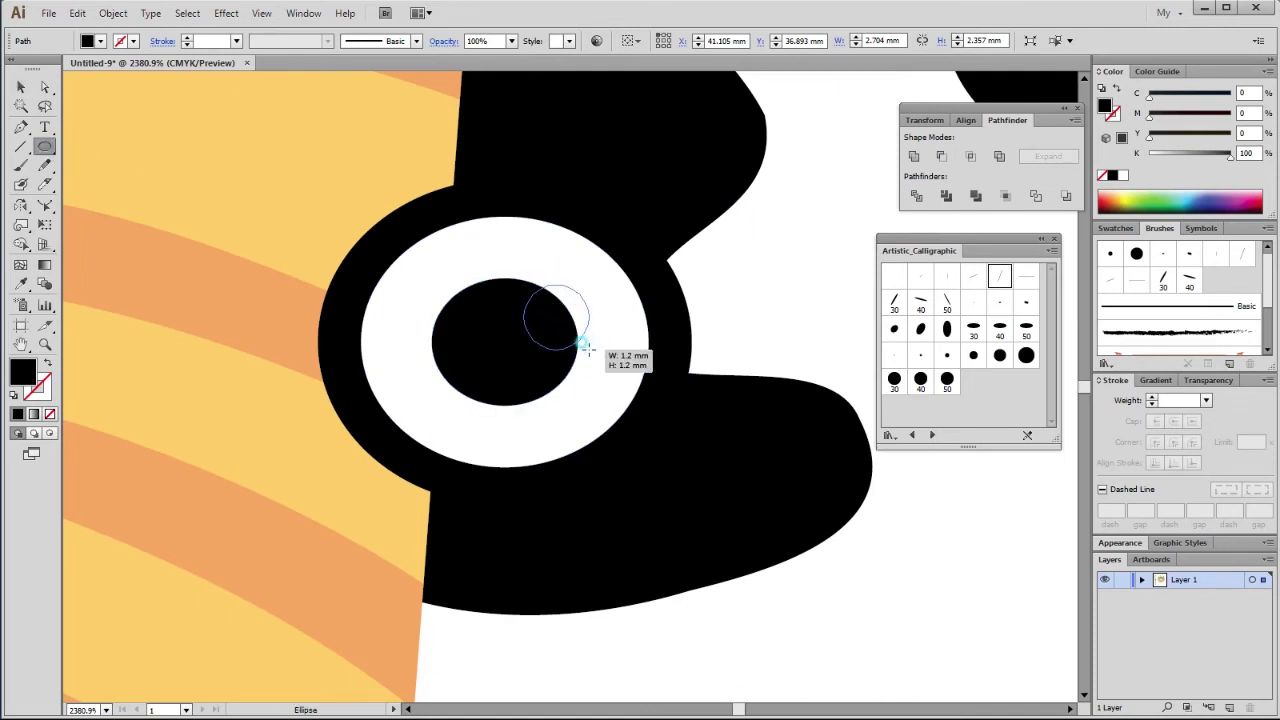
{"action": "mouse_move", "coordinate": [588, 348]}
{"action": "left_mouse_down"}
{"action": "mouse_move", "coordinate": [595, 356]}
{"action": "mouse_move", "coordinate": [522, 343]}
{"action": "left_mouse_up"}
{"action": "left_click", "coordinate": [20, 87]}
{"action": "left_click", "coordinate": [1126, 174]}
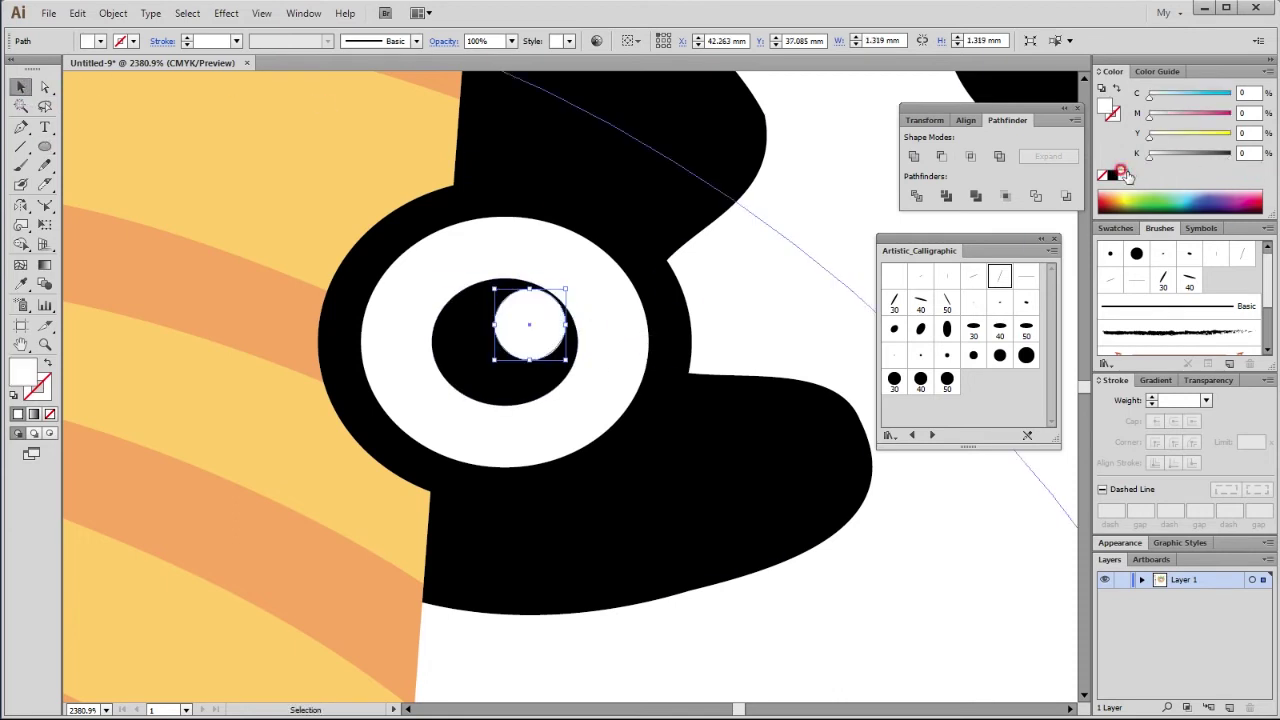
{"action": "left_click", "coordinate": [343, 243]}
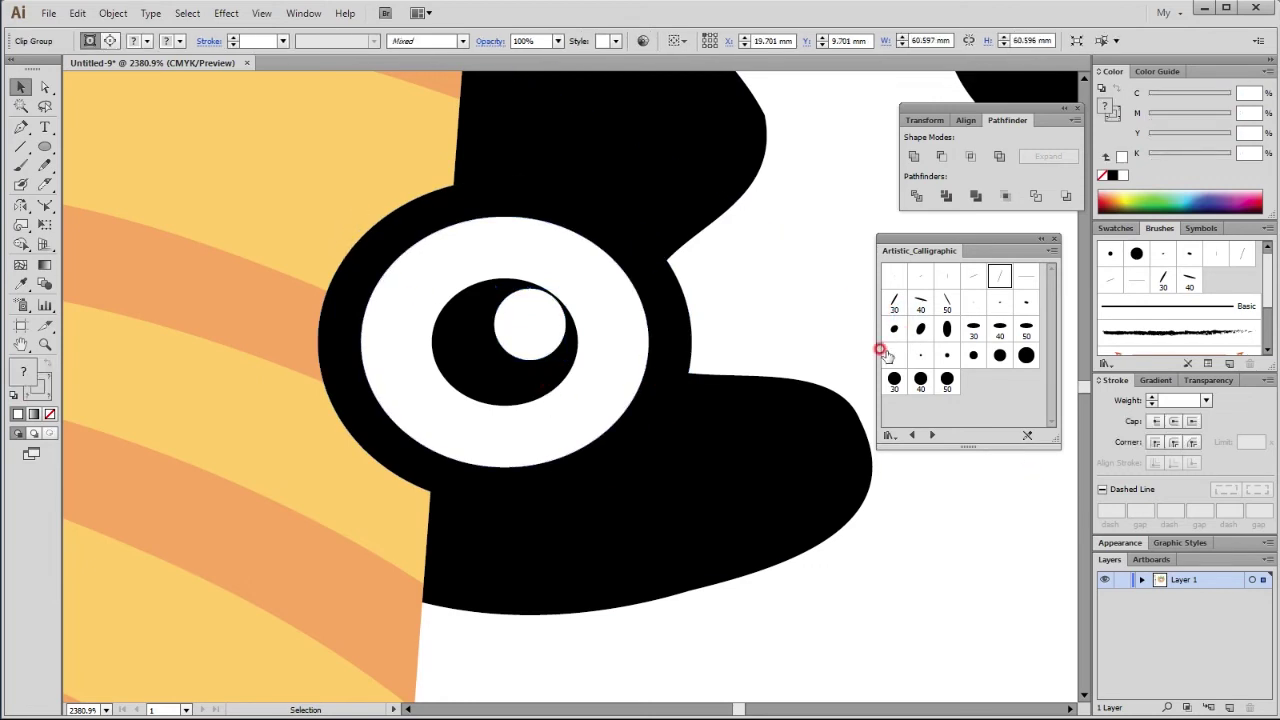
{"action": "key", "text": "ctrl+minus"}
{"action": "key", "text": "ctrl+minus"}
{"action": "key", "text": "ctrl+minus"}
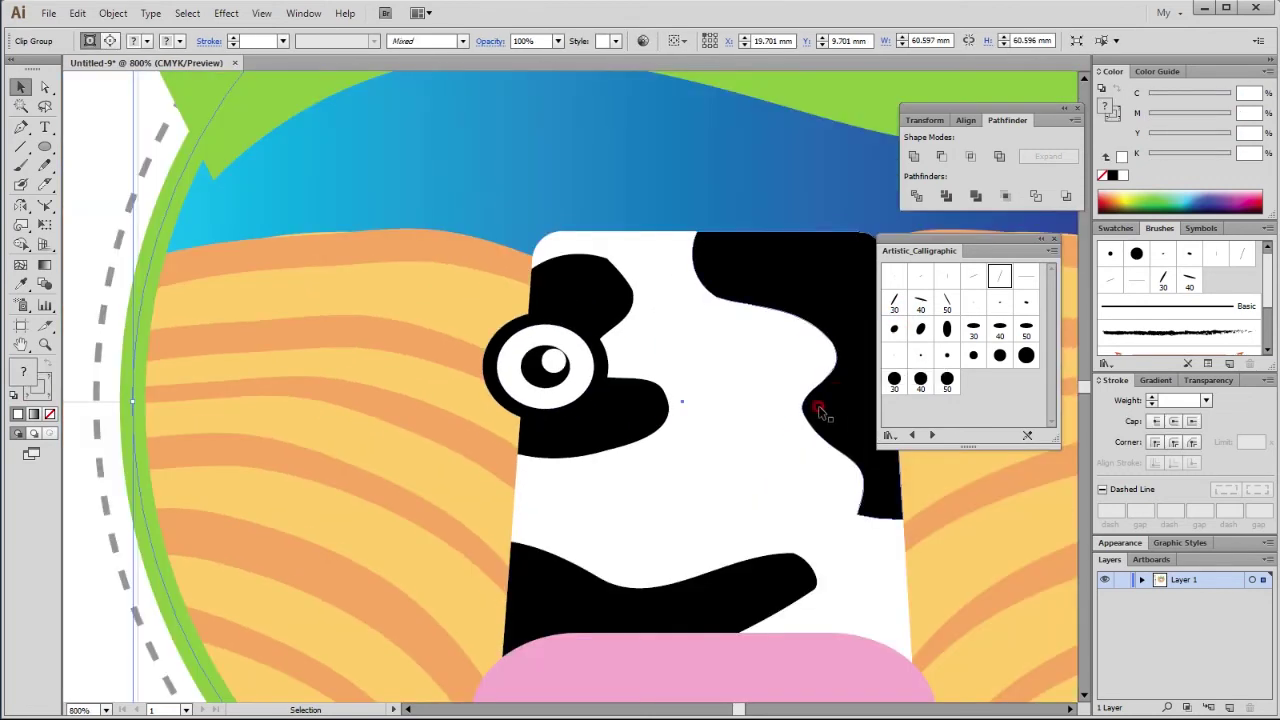
Step: Draw a black ellipse about 10.8 × 6 mm on the field left of the eye
{"action": "mouse_move", "coordinate": [630, 433]}
{"action": "left_mouse_down"}
{"action": "mouse_move", "coordinate": [560, 370]}
{"action": "mouse_move", "coordinate": [543, 400]}
{"action": "mouse_move", "coordinate": [623, 366]}
{"action": "left_mouse_up"}
{"action": "scroll", "coordinate": [333, 296], "scroll_direction": "left", "scroll_amount": 3}
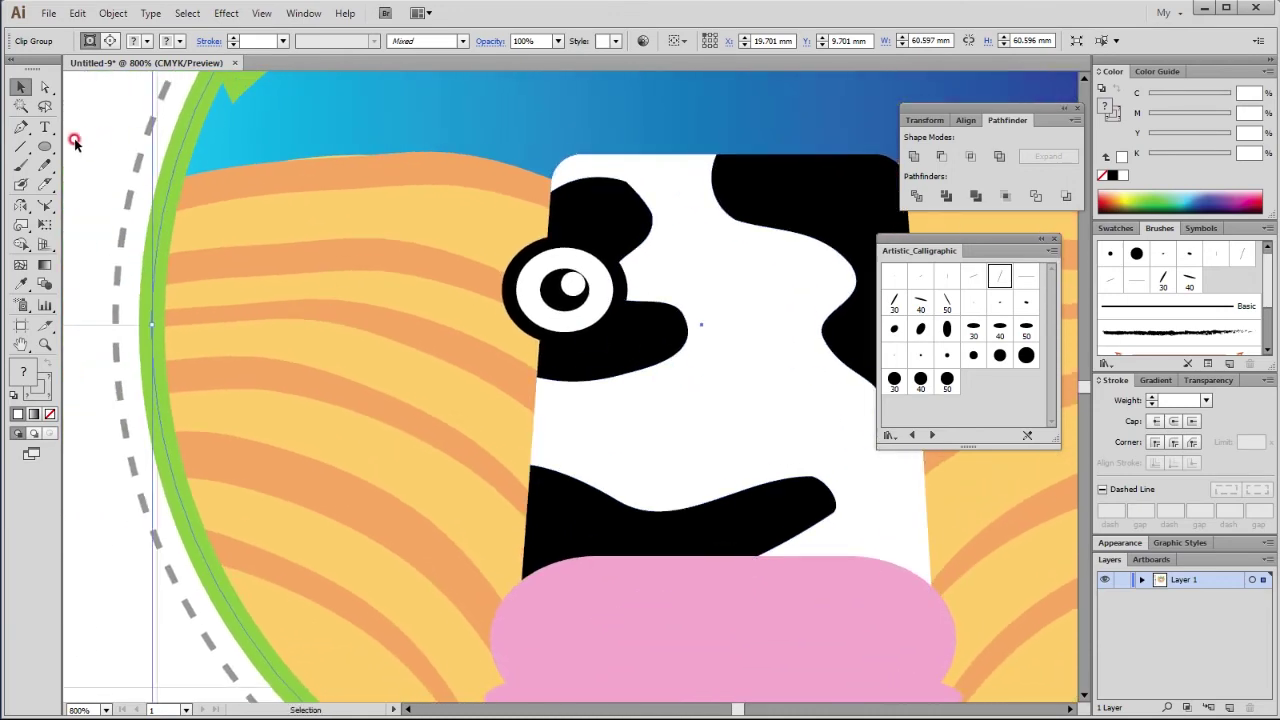
{"action": "left_click", "coordinate": [44, 146]}
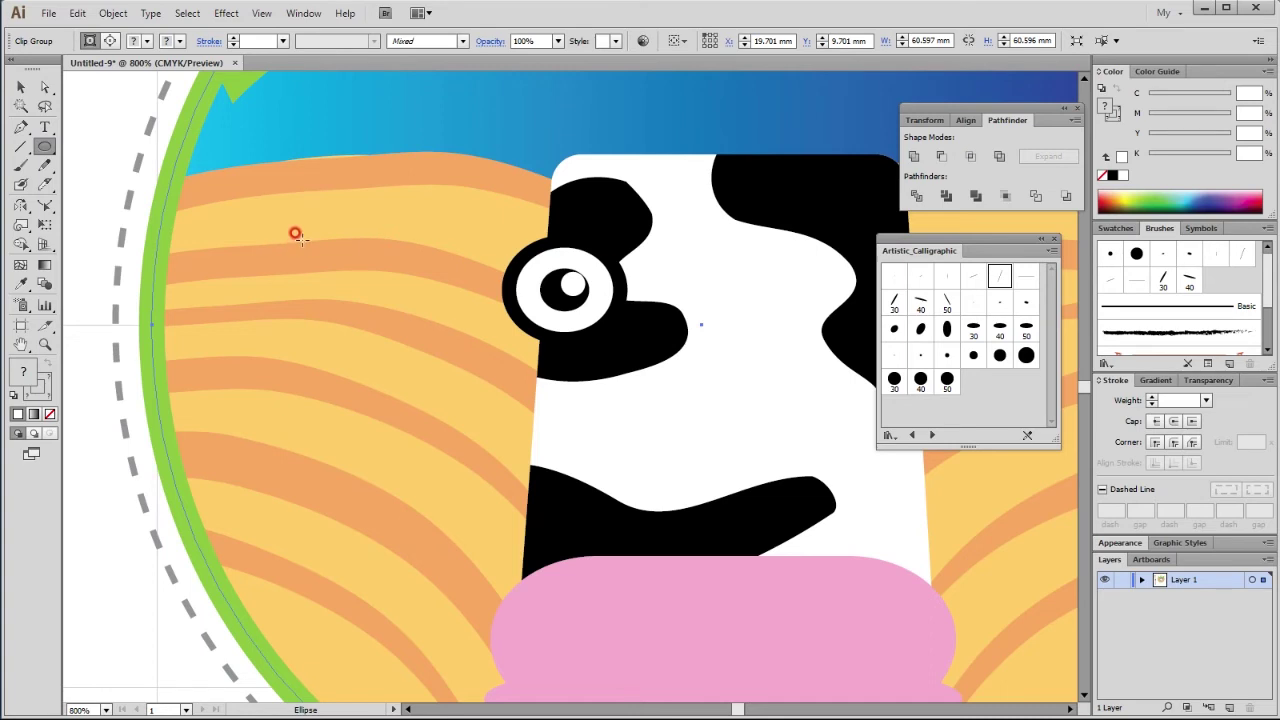
{"action": "left_click", "coordinate": [593, 230], "text": "ctrl"}
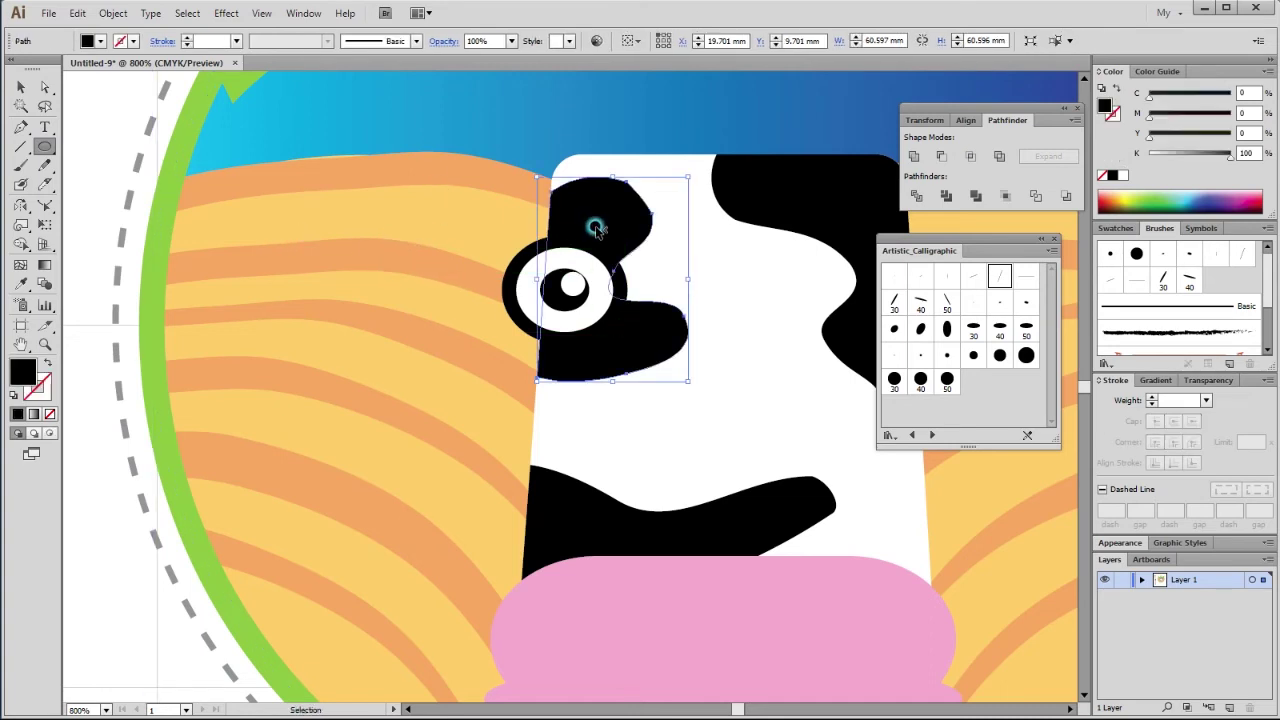
{"action": "left_click_drag", "start_coordinate": [294, 247], "coordinate": [481, 366]}
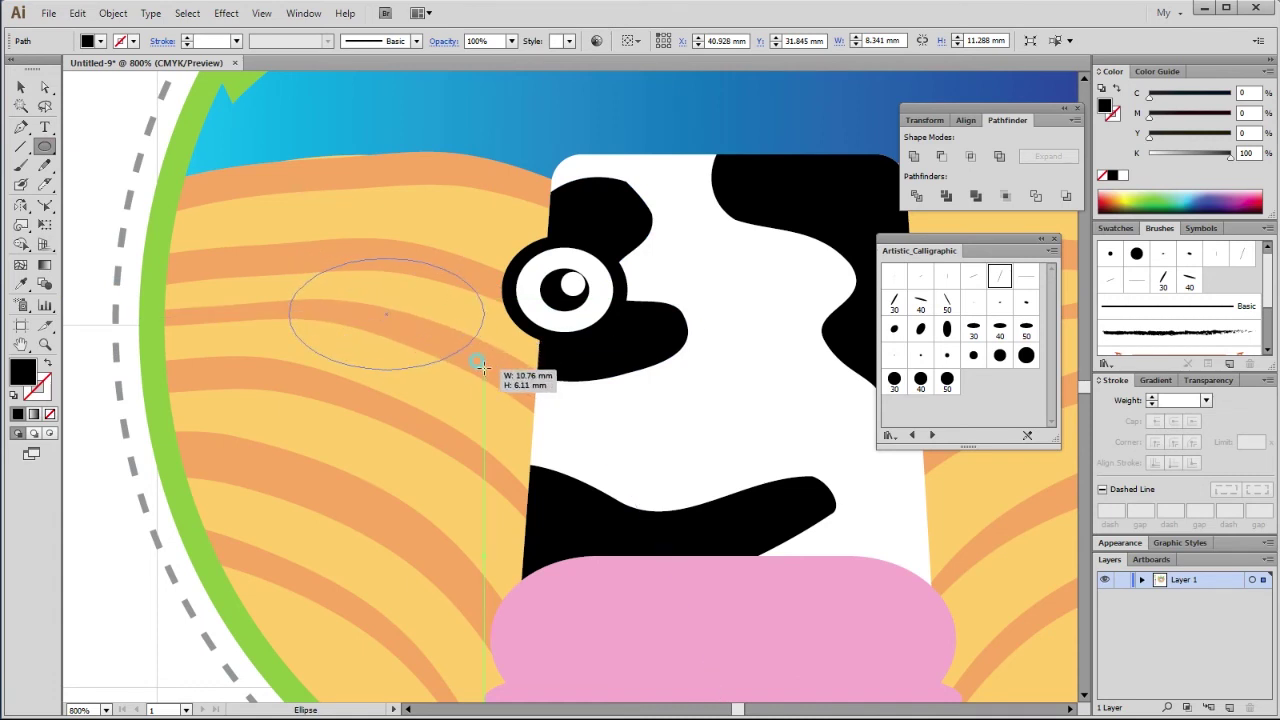
{"action": "left_click_drag", "start_coordinate": [481, 366], "coordinate": [481, 366]}
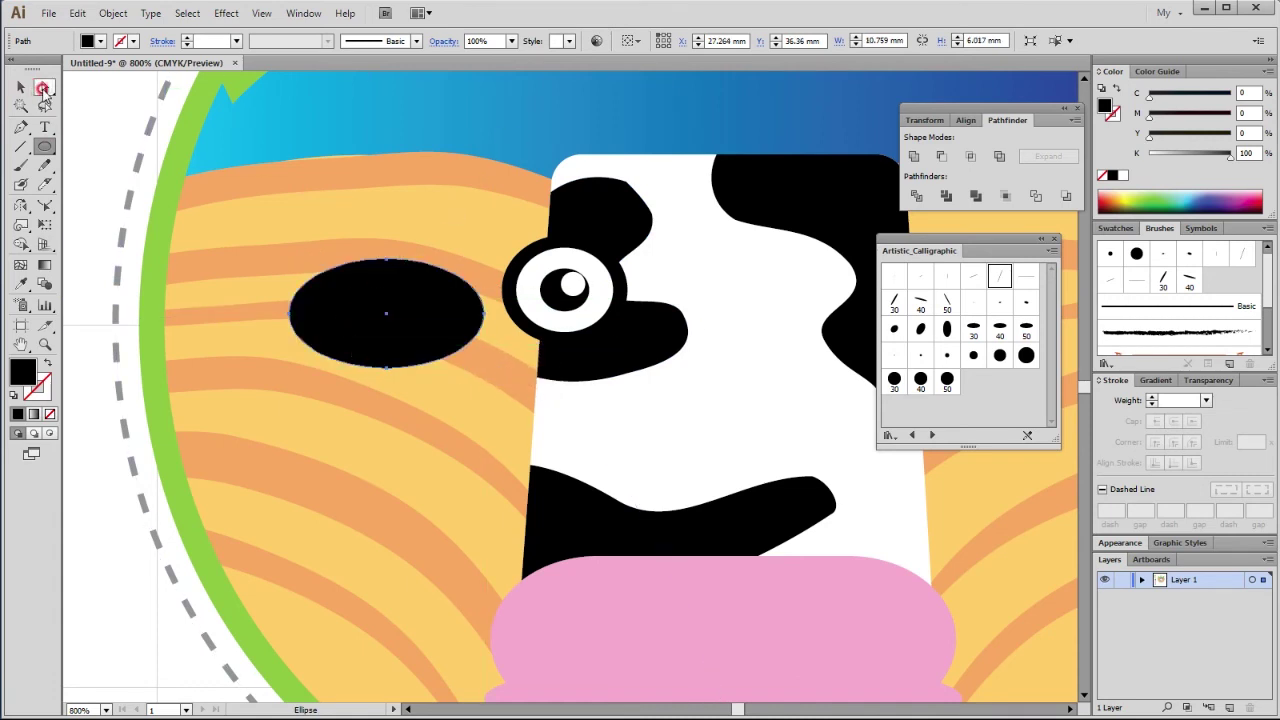
Step: Convert the ellipse's left and right anchors to corners, forming an almond
{"action": "left_click", "coordinate": [44, 88]}
{"action": "left_click", "coordinate": [289, 313]}
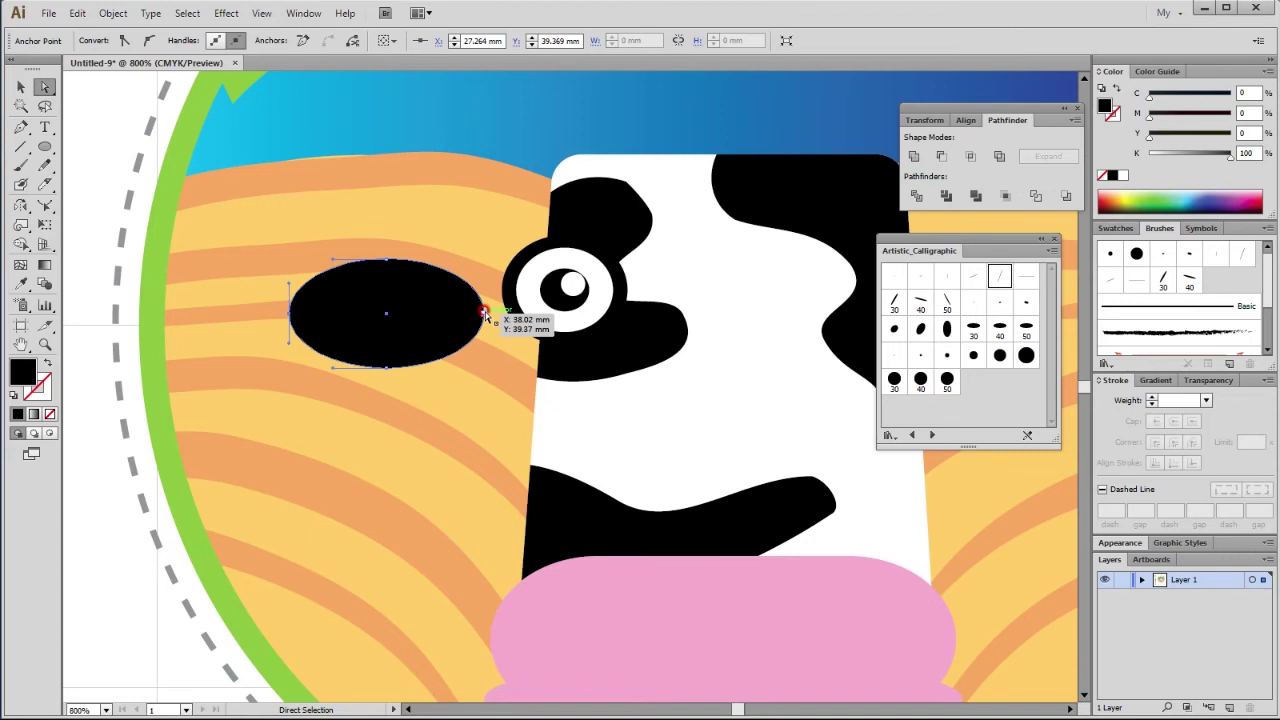
{"action": "left_click", "coordinate": [484, 313], "text": "shift"}
{"action": "left_click", "coordinate": [123, 40]}
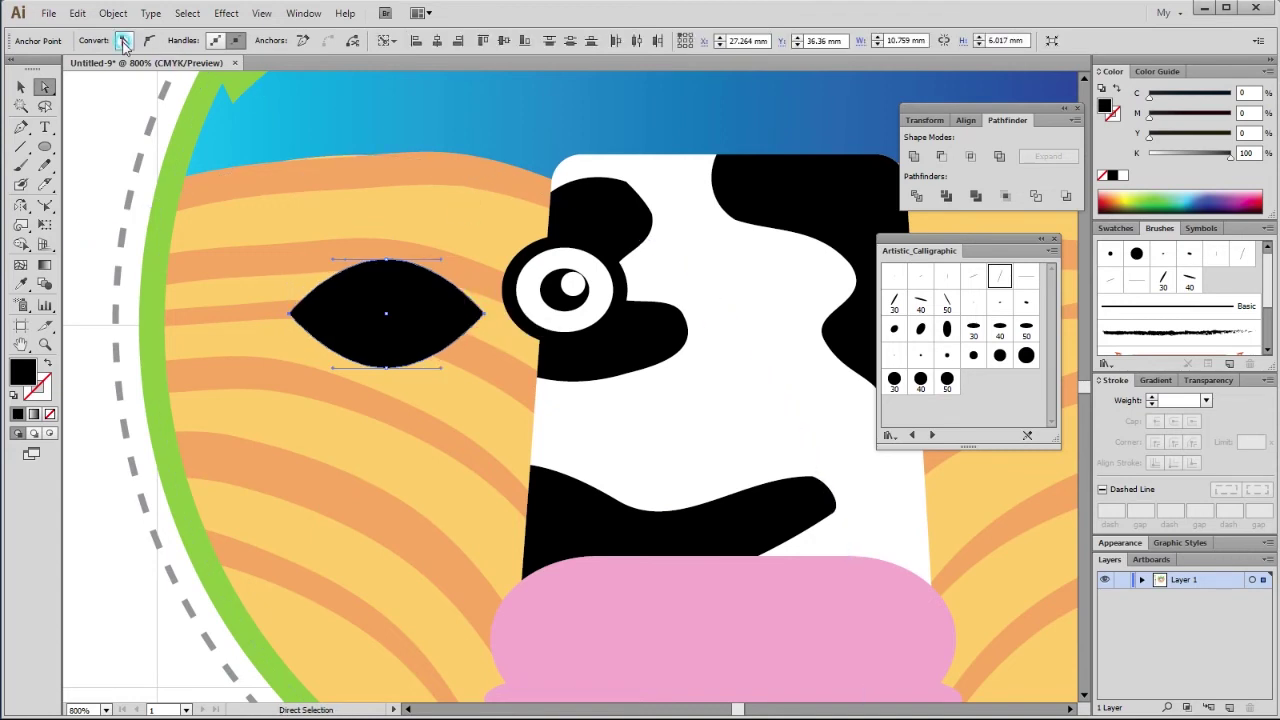
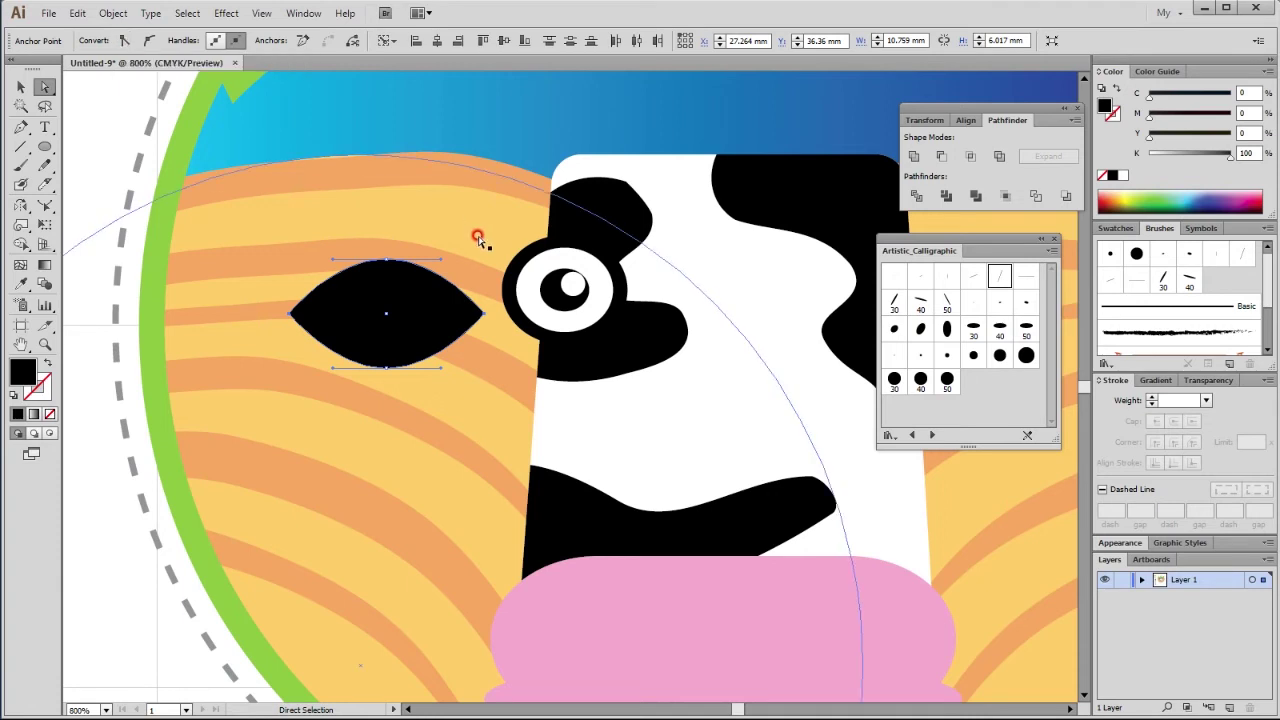
Step: Isolate the black eye and draw a white-stroked curved cutting line across it
{"action": "left_click", "coordinate": [28, 87]}
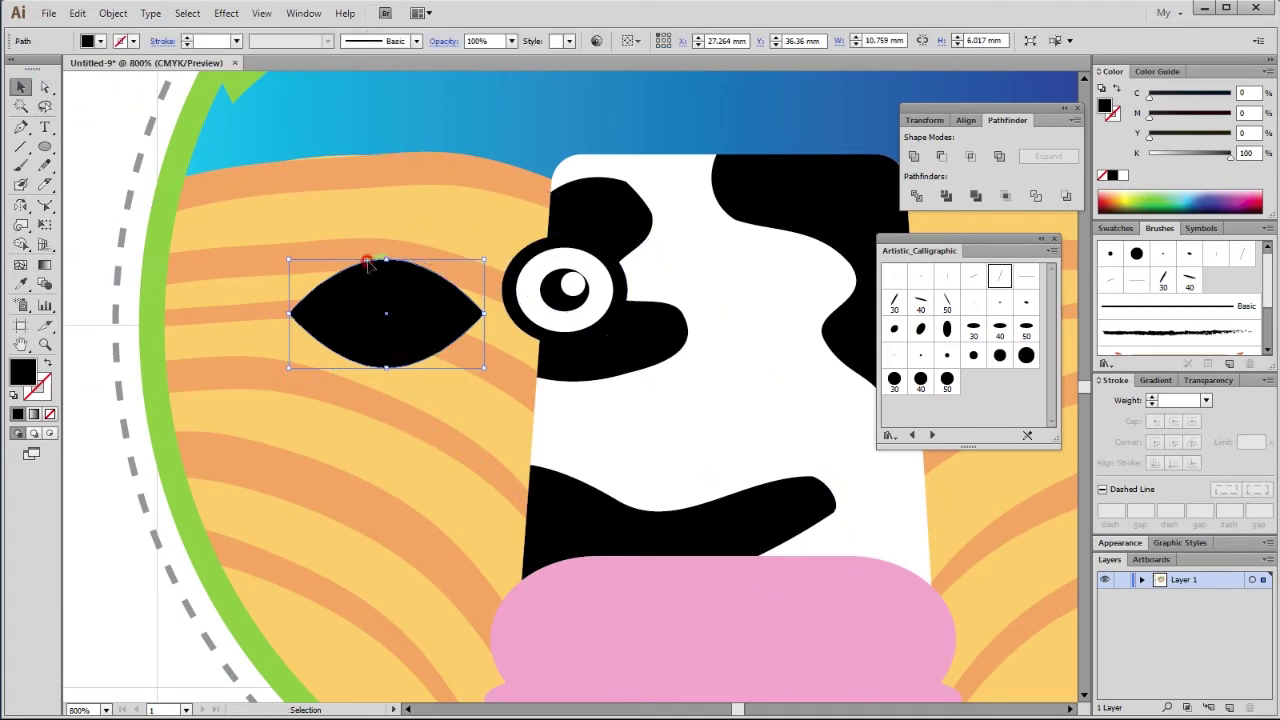
{"action": "double_click", "coordinate": [433, 313]}
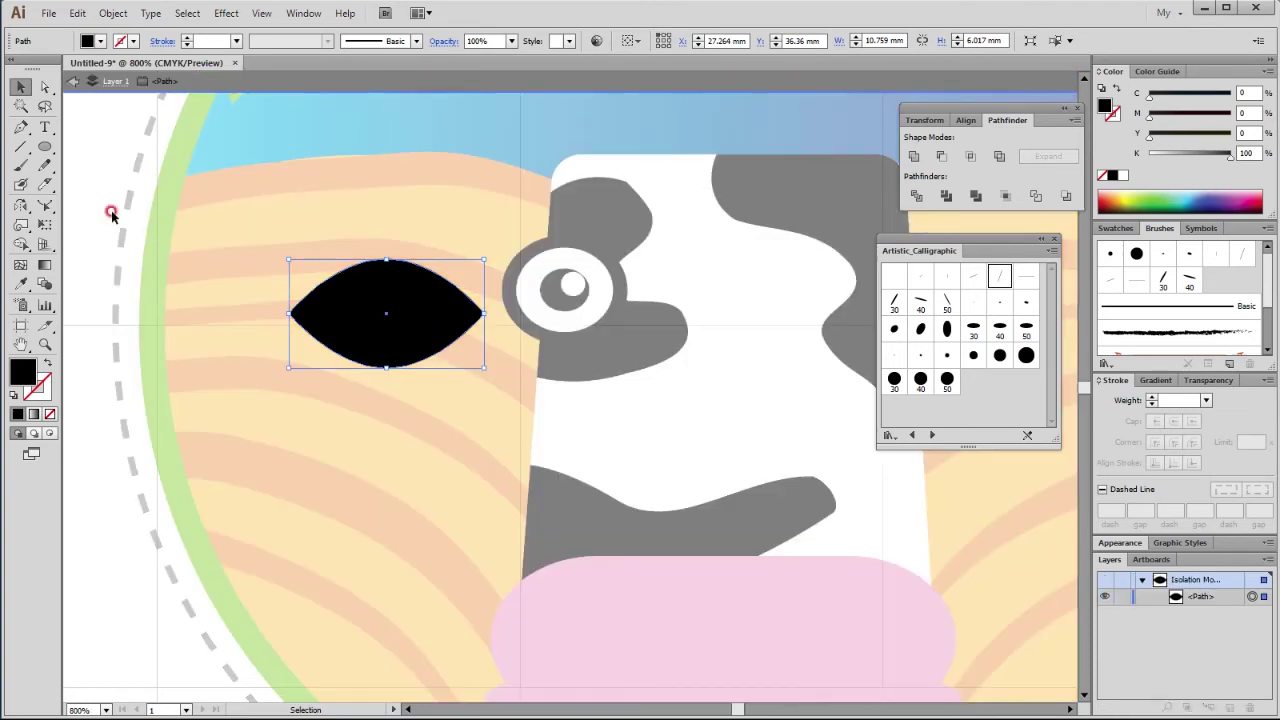
{"action": "left_click", "coordinate": [21, 127]}
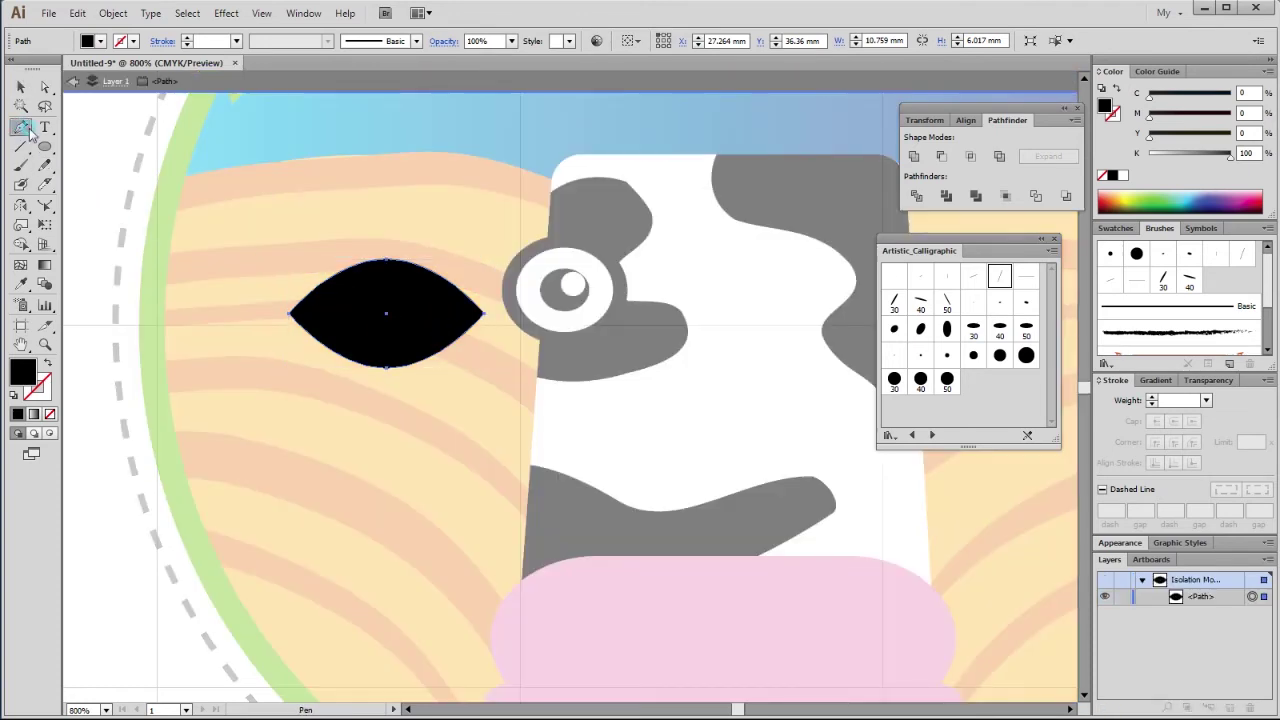
{"action": "left_click", "coordinate": [264, 321]}
{"action": "mouse_move", "coordinate": [386, 289]}
{"action": "left_mouse_down"}
{"action": "mouse_move", "coordinate": [432, 300]}
{"action": "mouse_move", "coordinate": [435, 289]}
{"action": "mouse_move", "coordinate": [500, 327]}
{"action": "mouse_move", "coordinate": [523, 319]}
{"action": "left_mouse_up"}
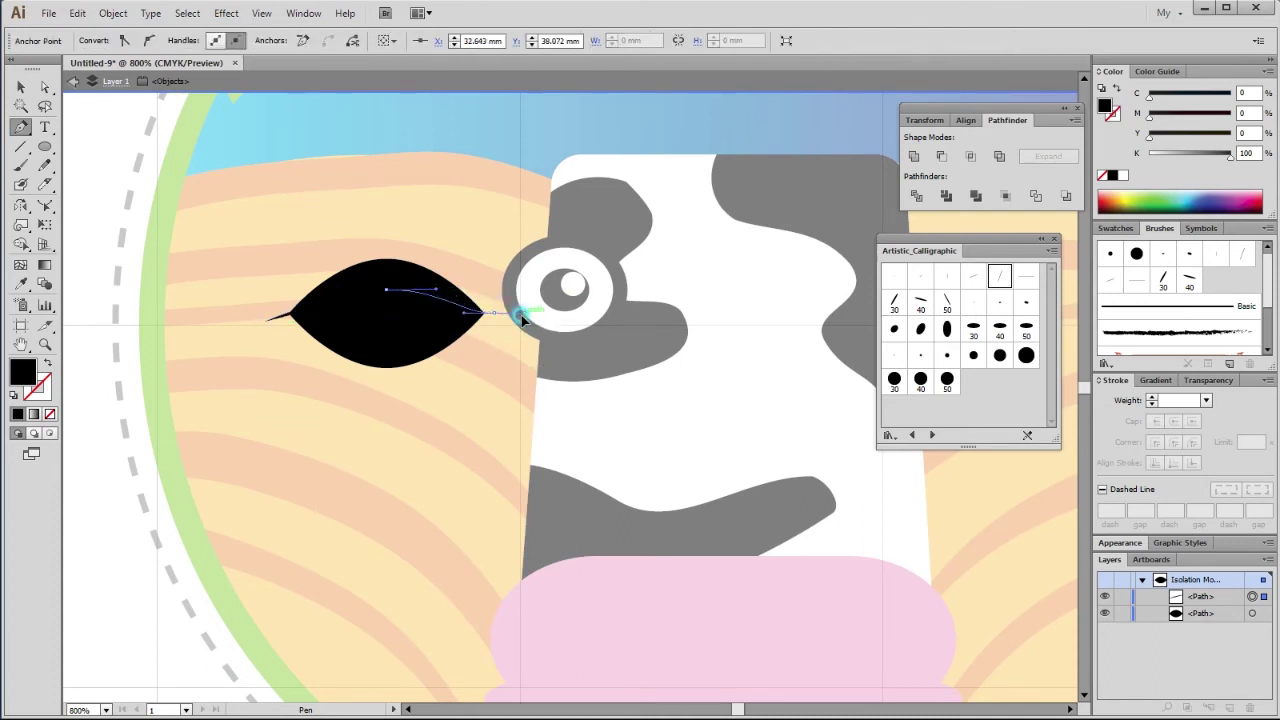
{"action": "left_click", "coordinate": [20, 87]}
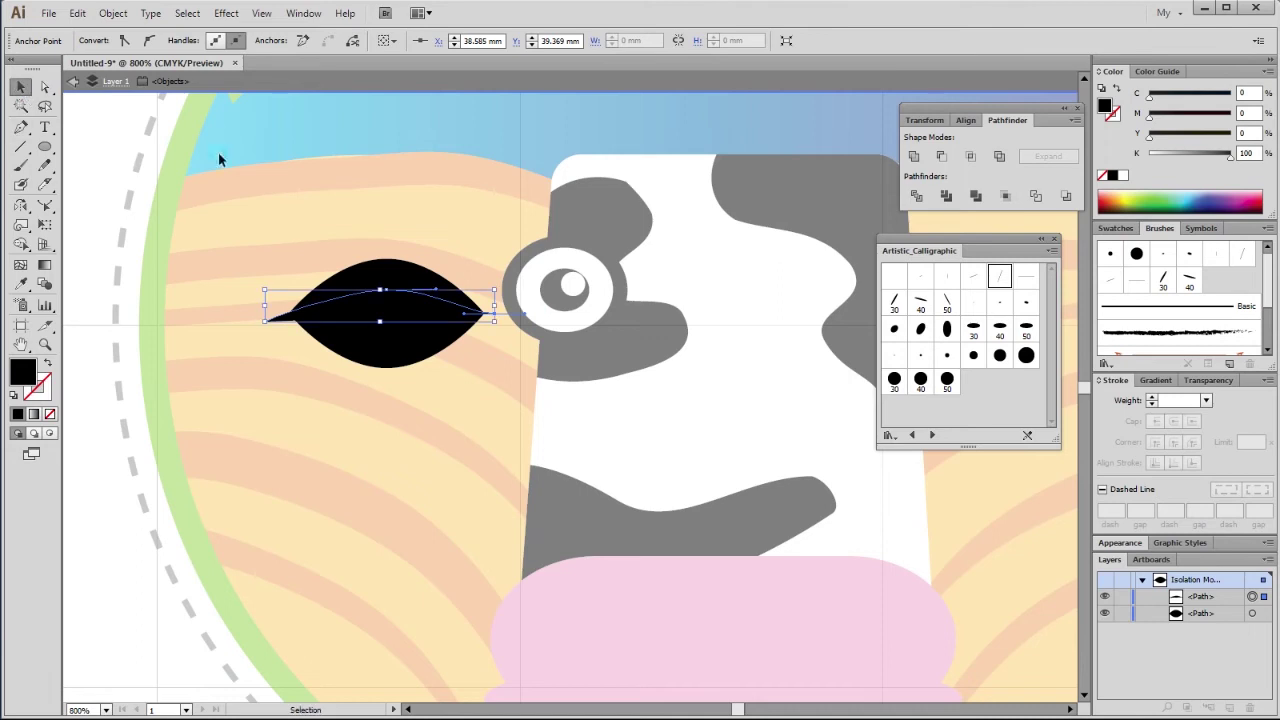
{"action": "left_click", "coordinate": [45, 367]}
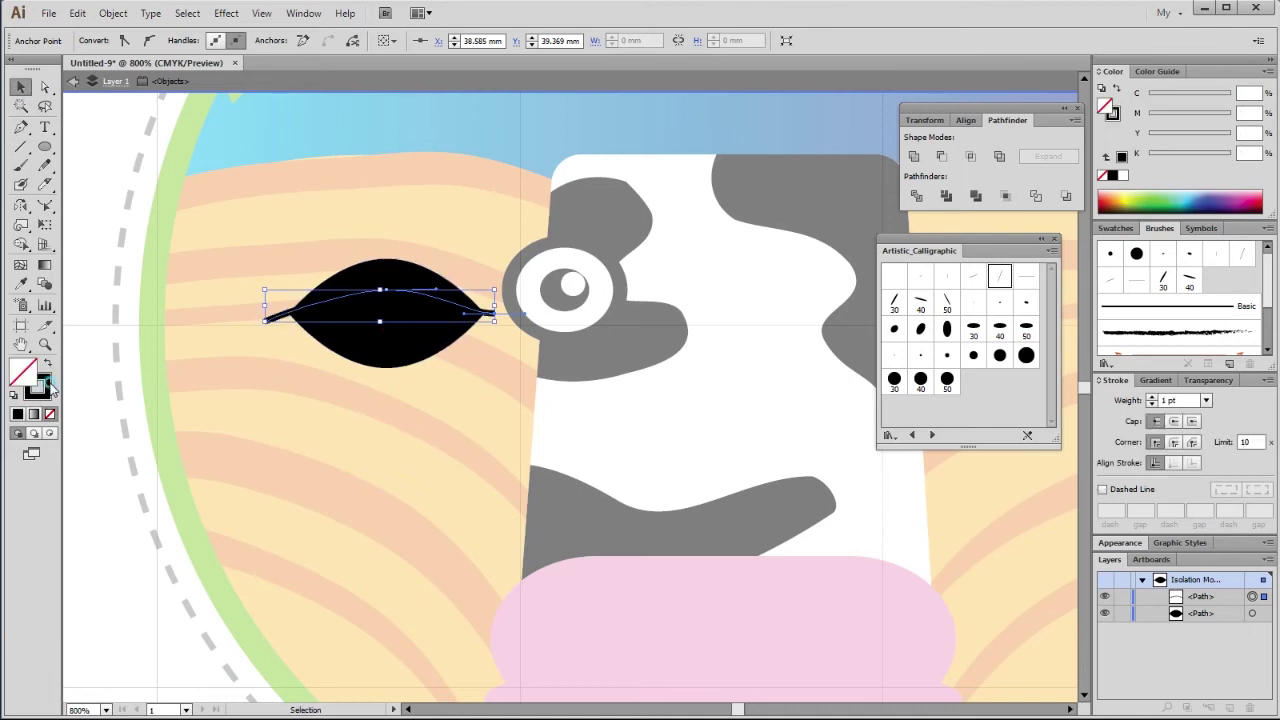
{"action": "left_click", "coordinate": [1121, 175]}
Step: Divide the eye along the curve with Pathfinder, ungroup the pieces, and exit isolation
{"action": "left_click", "coordinate": [409, 280]}
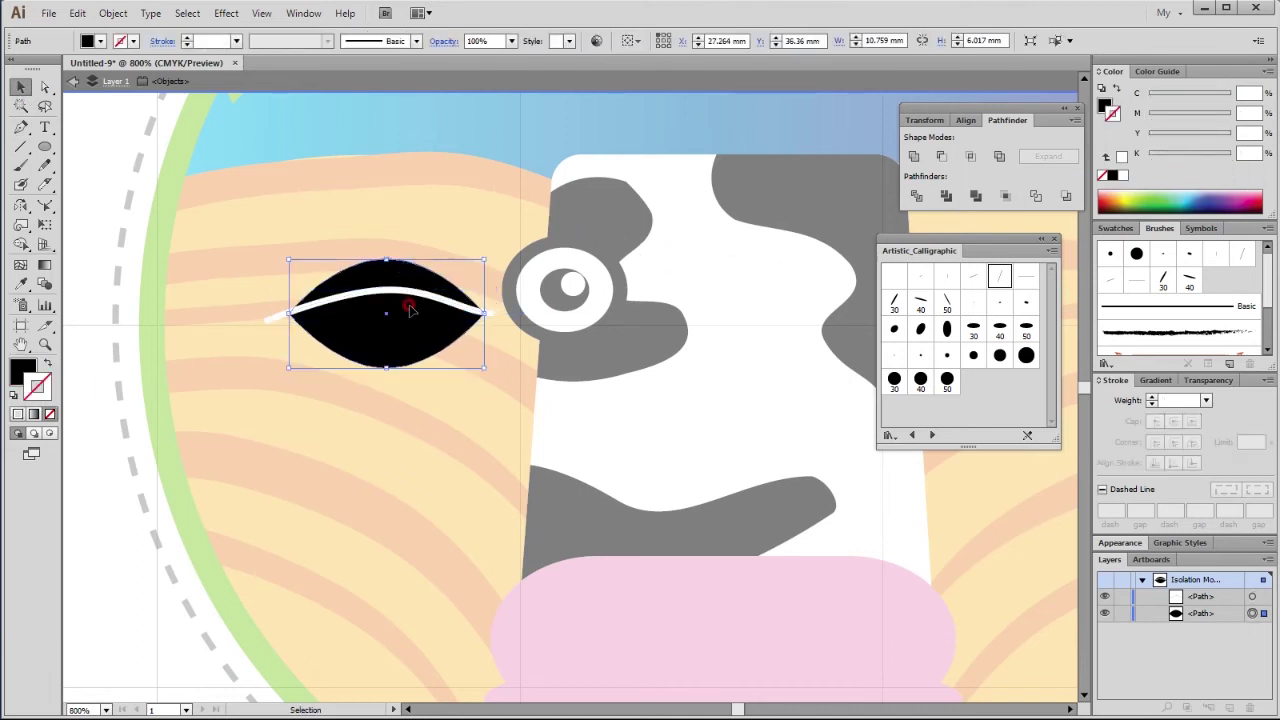
{"action": "left_click", "coordinate": [438, 297], "text": "shift"}
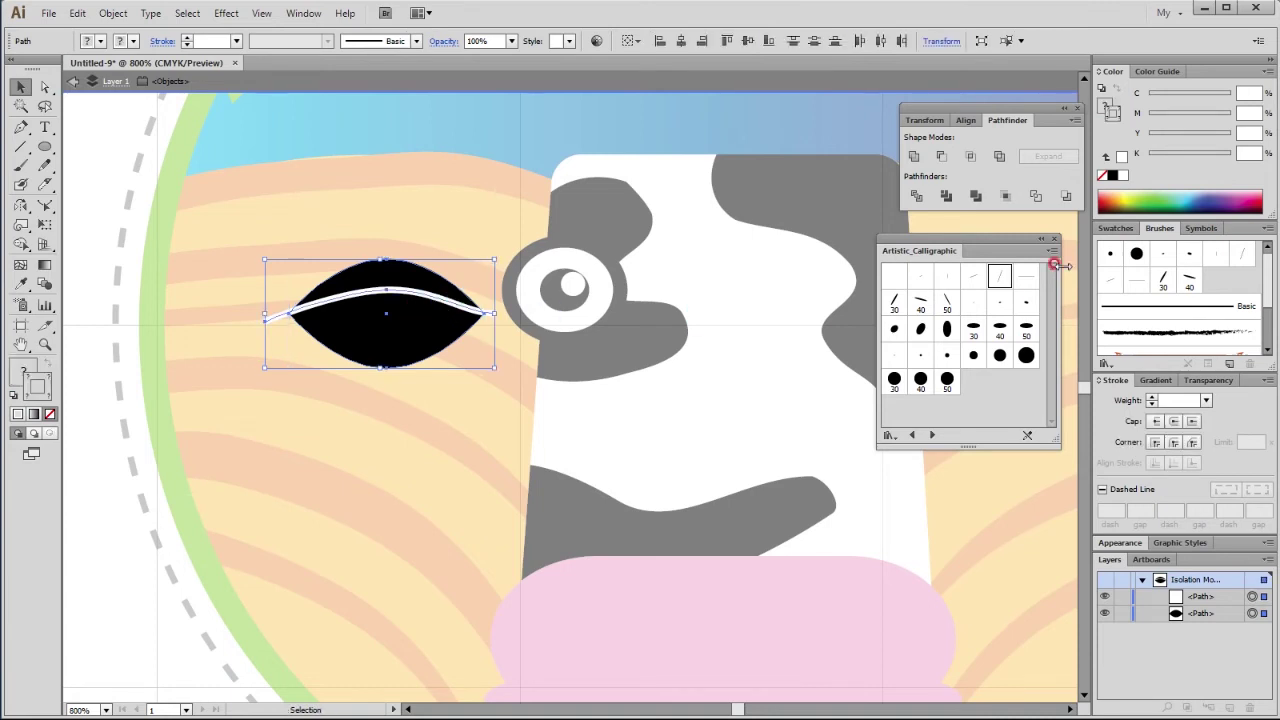
{"action": "left_click", "coordinate": [915, 157]}
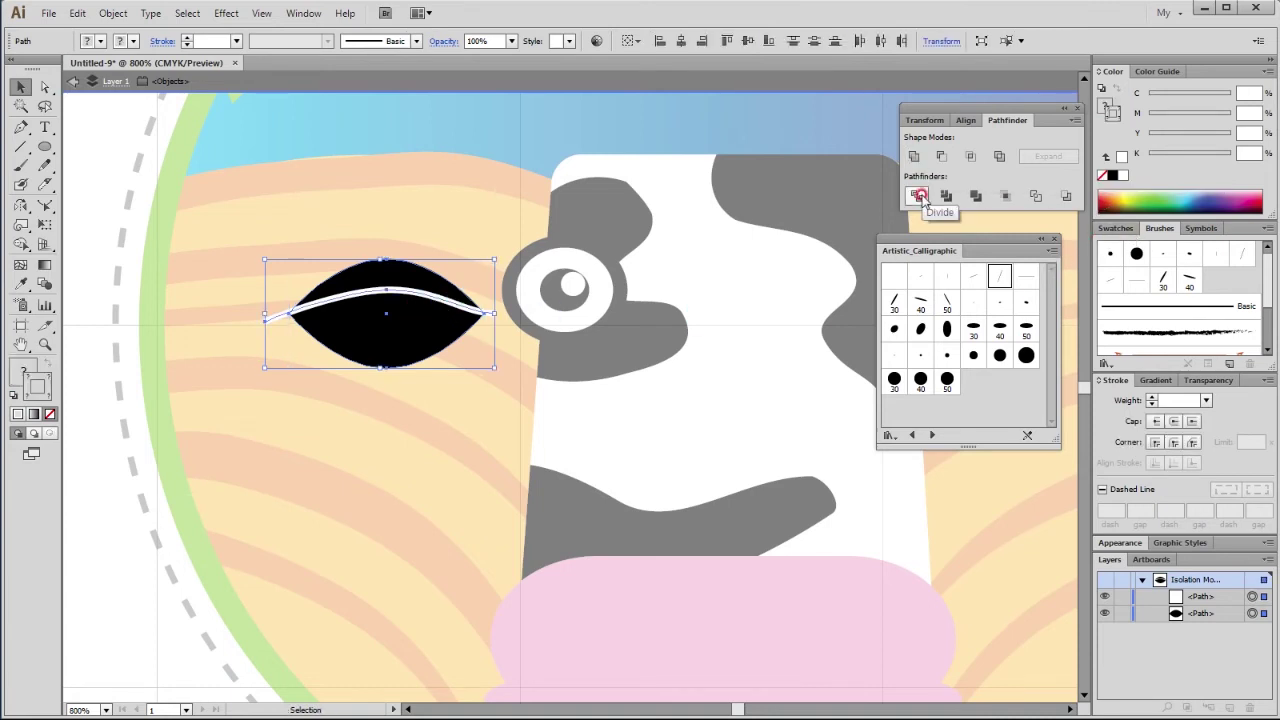
{"action": "left_click", "coordinate": [916, 198]}
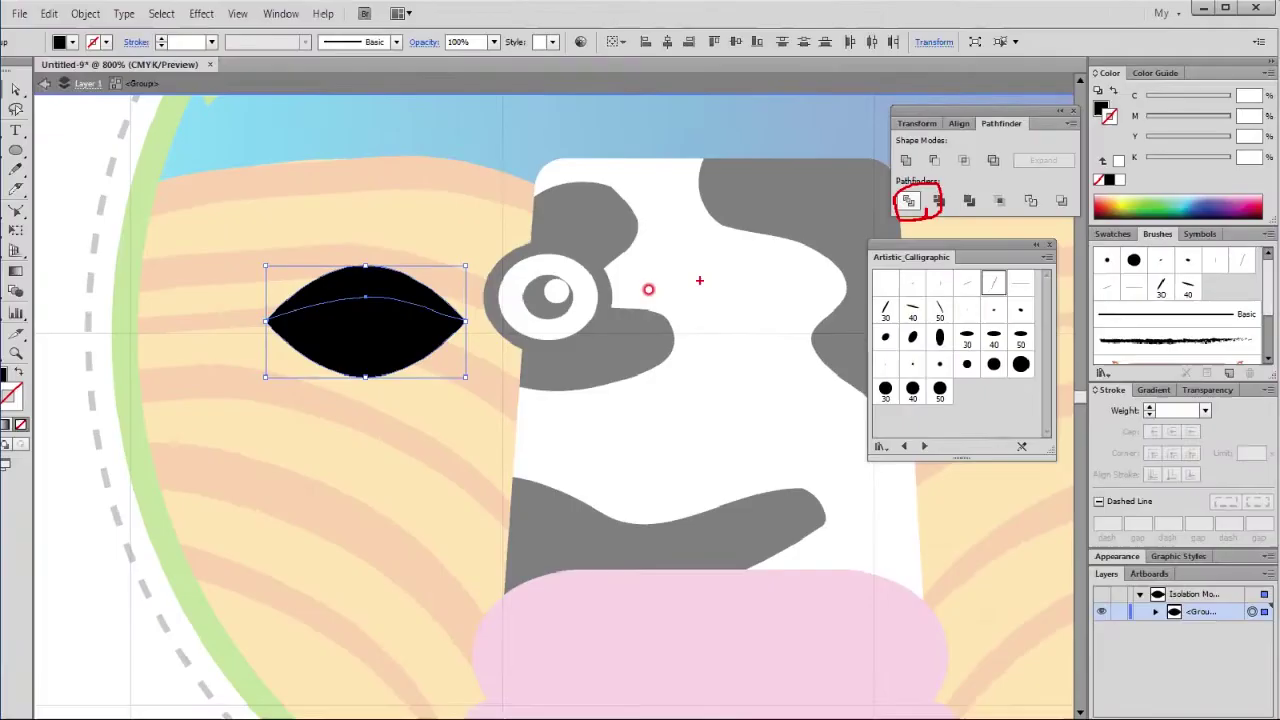
{"action": "double_click", "coordinate": [335, 317]}
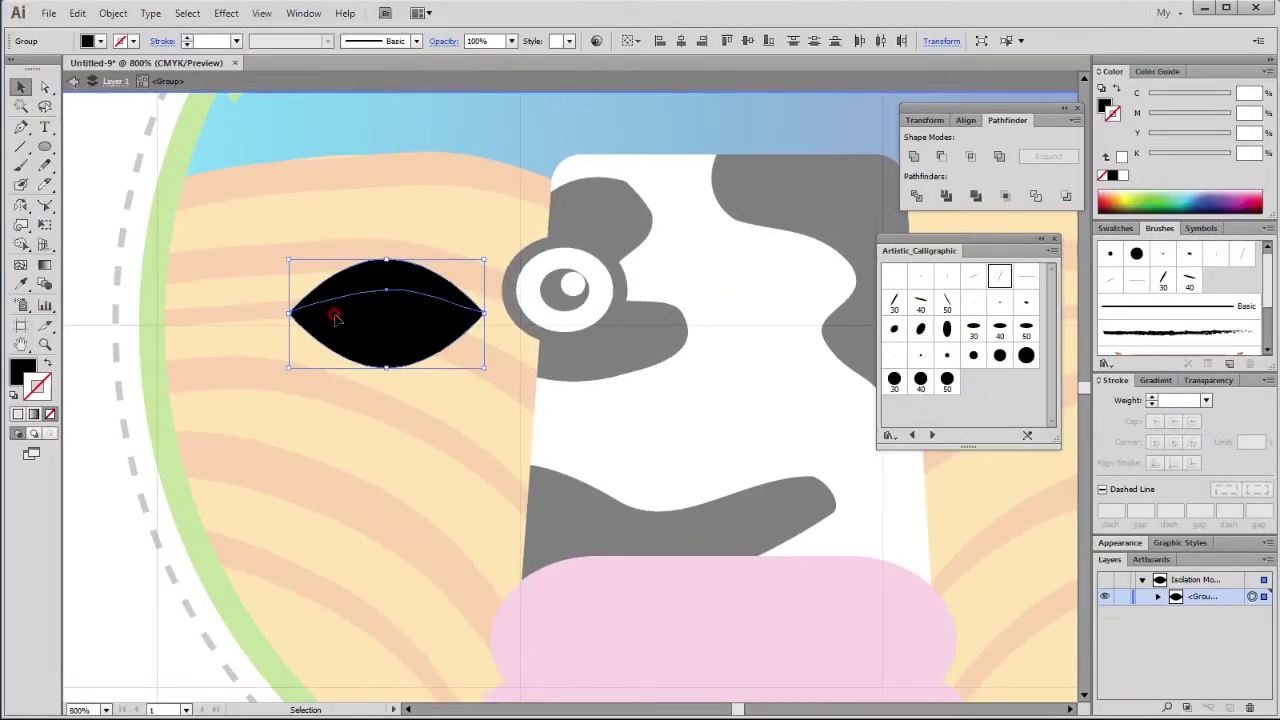
{"action": "right_click", "coordinate": [370, 317]}
{"action": "left_click", "coordinate": [423, 408]}
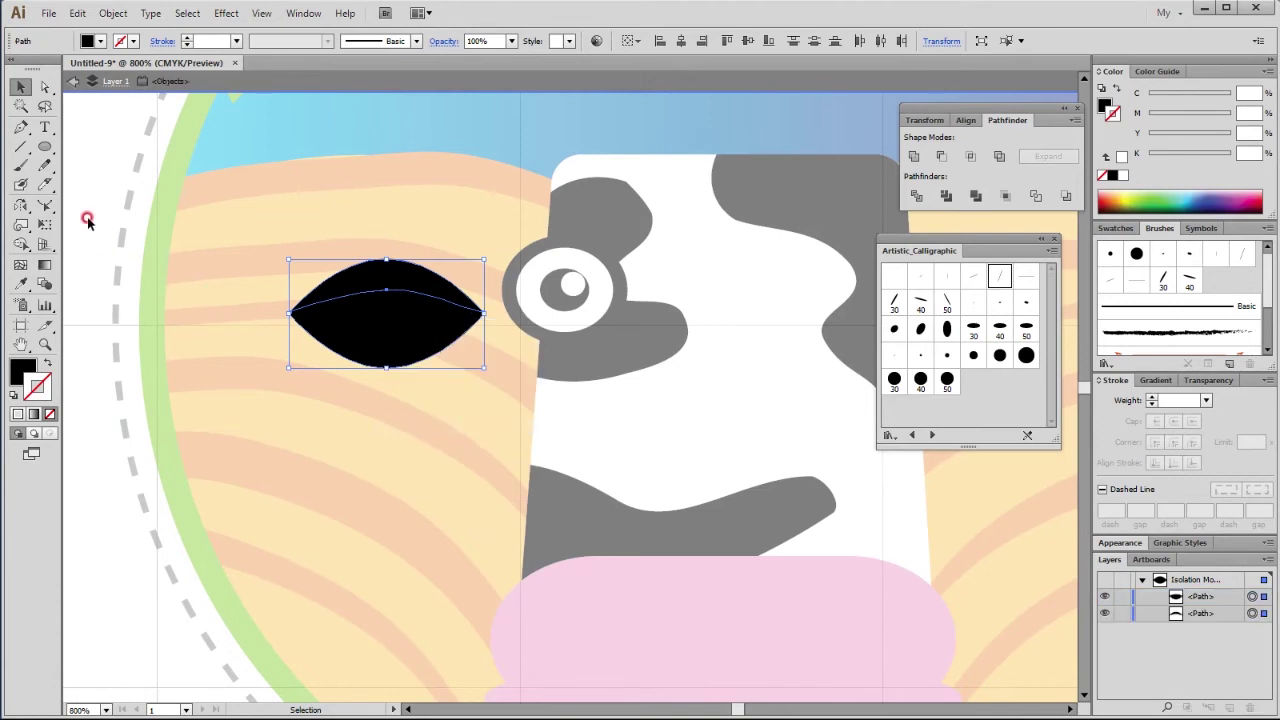
{"action": "left_click", "coordinate": [86, 214]}
{"action": "left_click", "coordinate": [403, 322]}
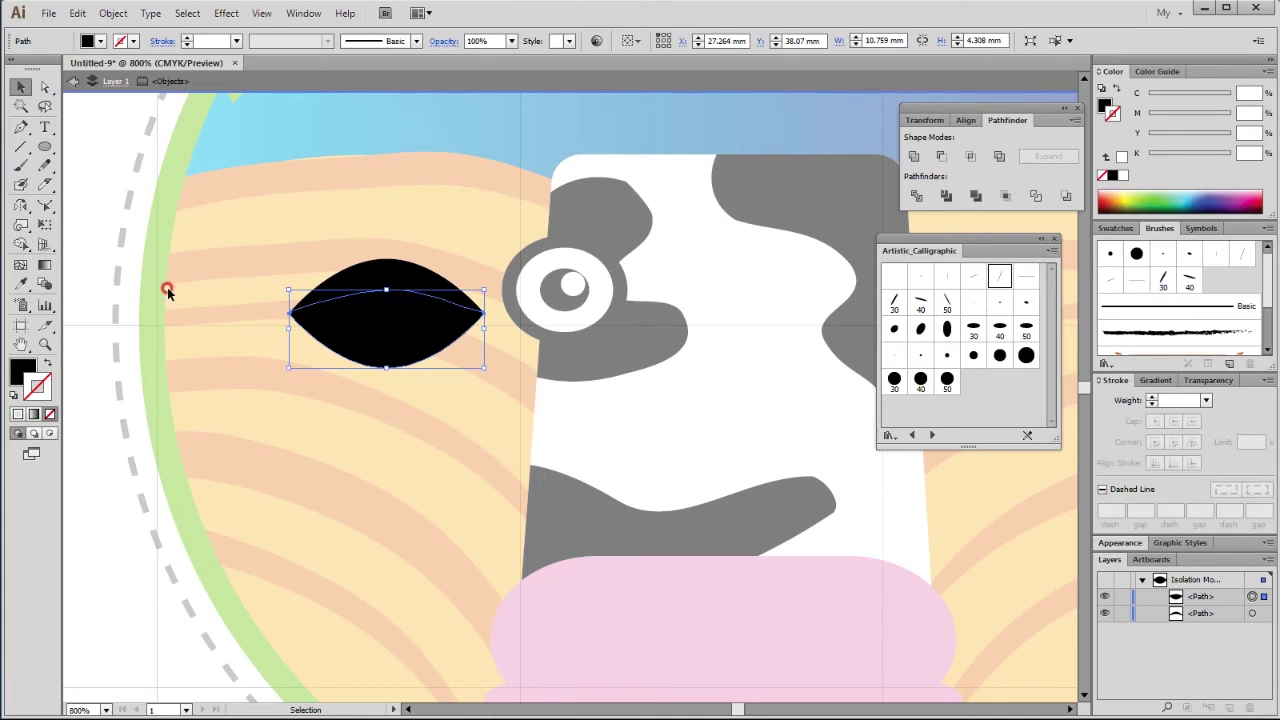
{"action": "double_click", "coordinate": [103, 200]}
Step: Fill the lower eye piece with the grey swatch colour, then select both eye pieces
{"action": "left_click", "coordinate": [412, 462]}
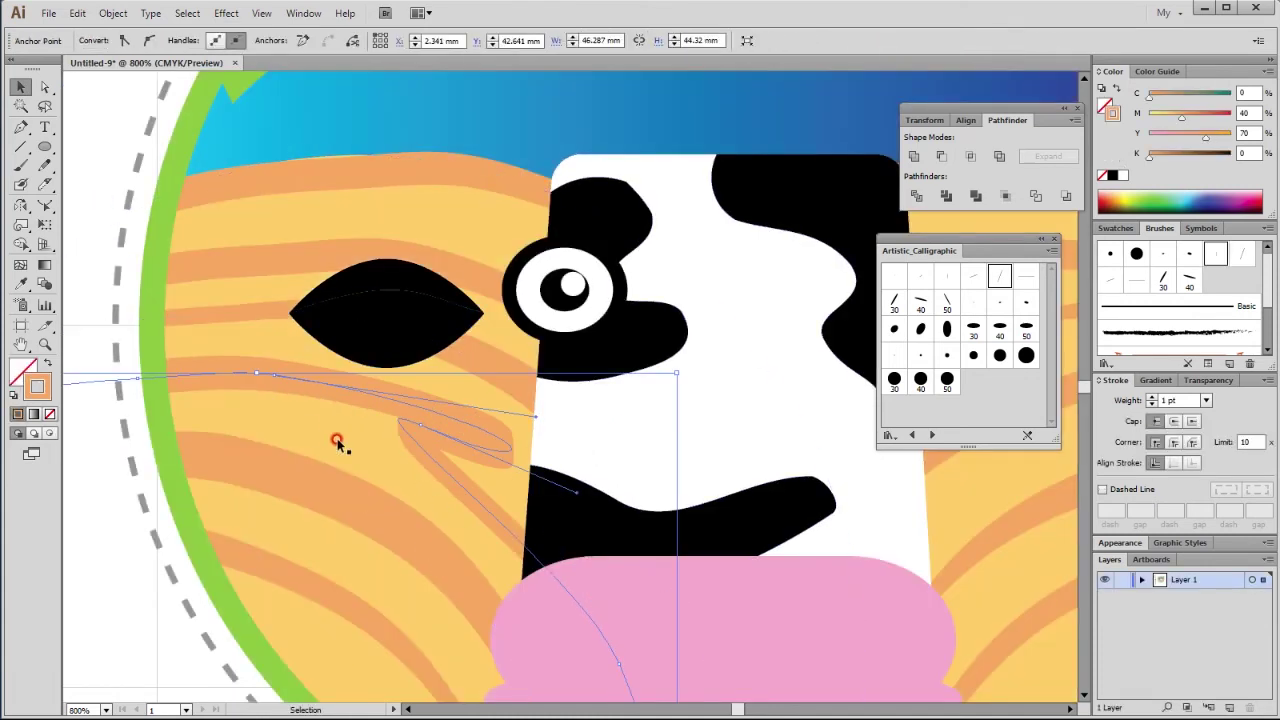
{"action": "left_click", "coordinate": [142, 209]}
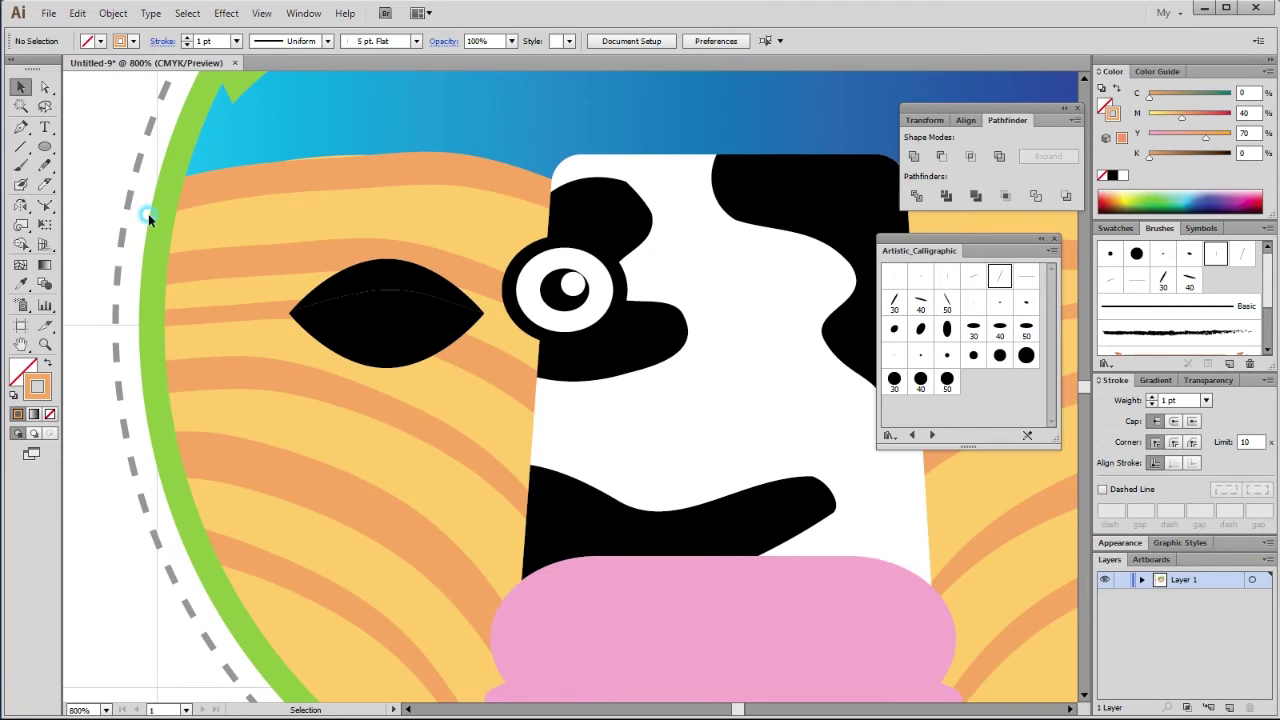
{"action": "key", "text": "ctrl+0"}
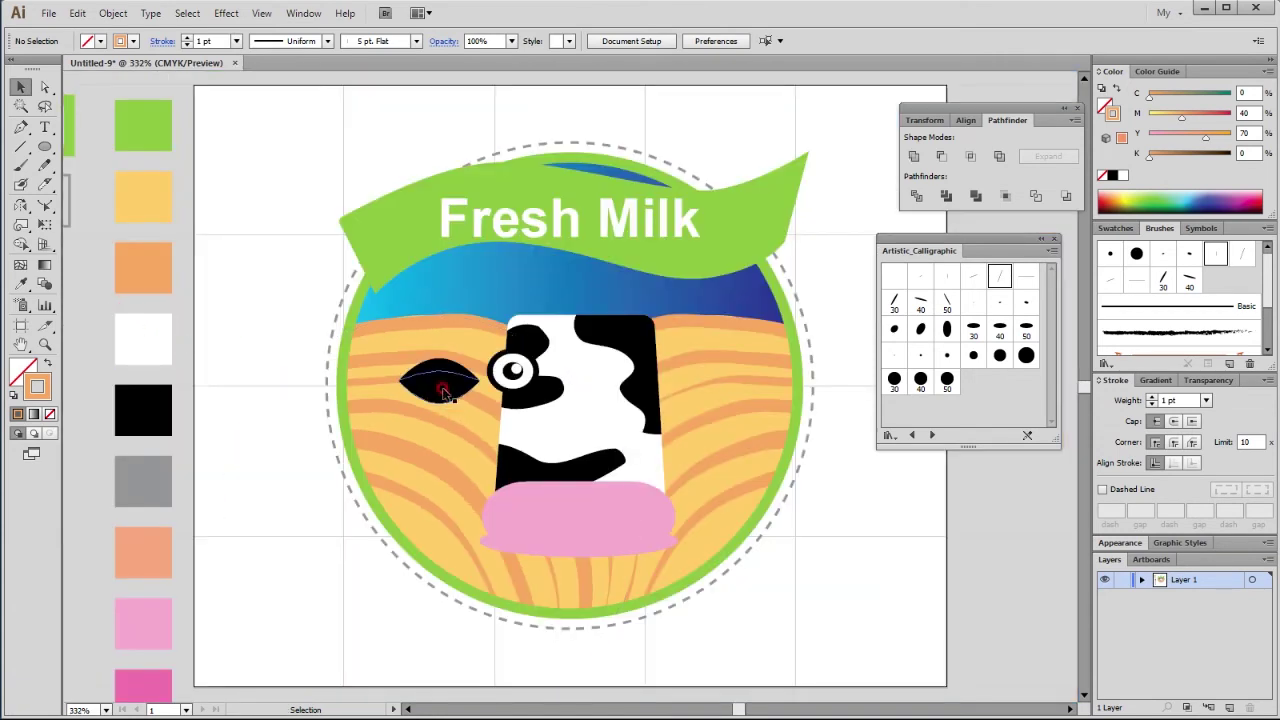
{"action": "left_click", "coordinate": [445, 393]}
{"action": "key", "text": "i"}
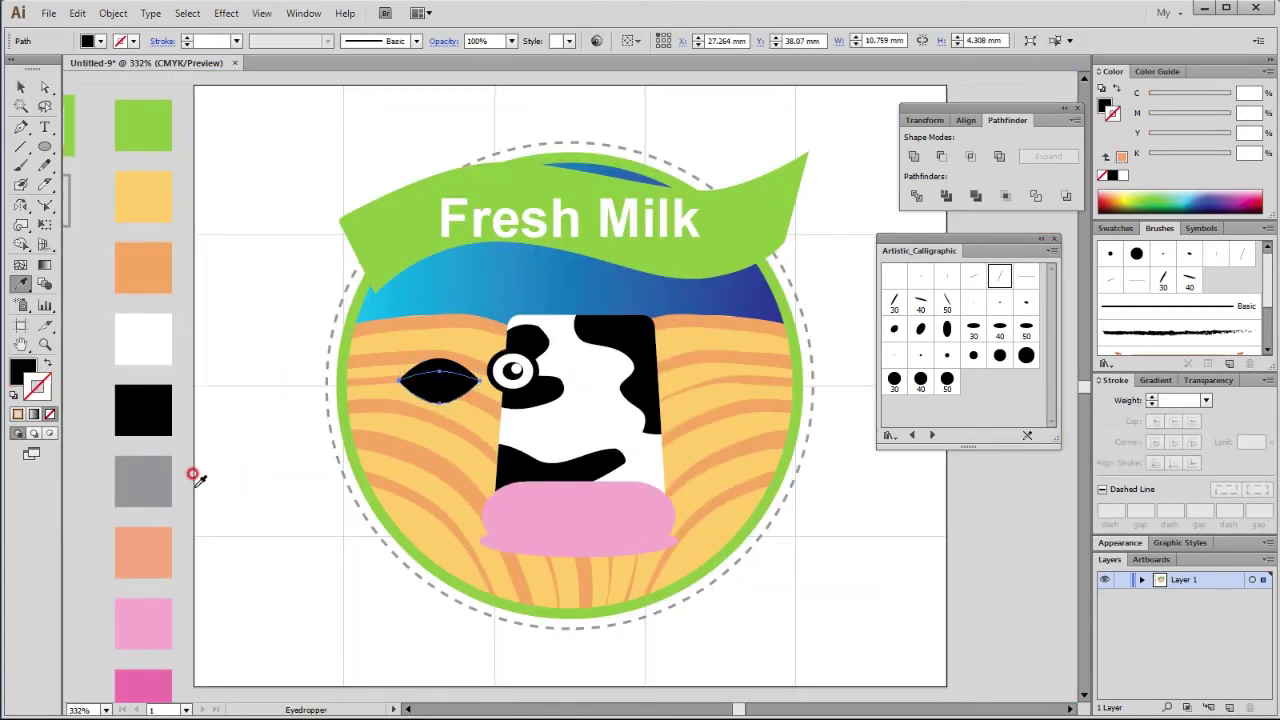
{"action": "left_click", "coordinate": [140, 475]}
{"action": "left_click", "coordinate": [20, 87]}
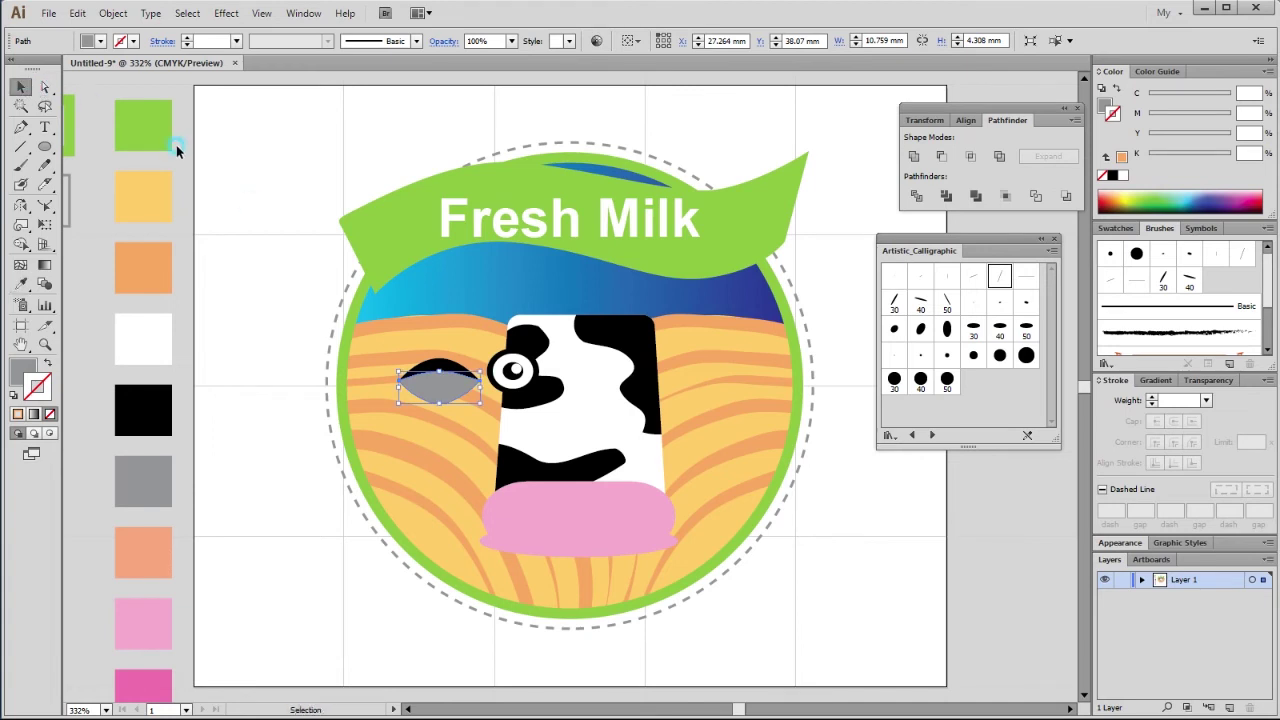
{"action": "left_click", "coordinate": [237, 299]}
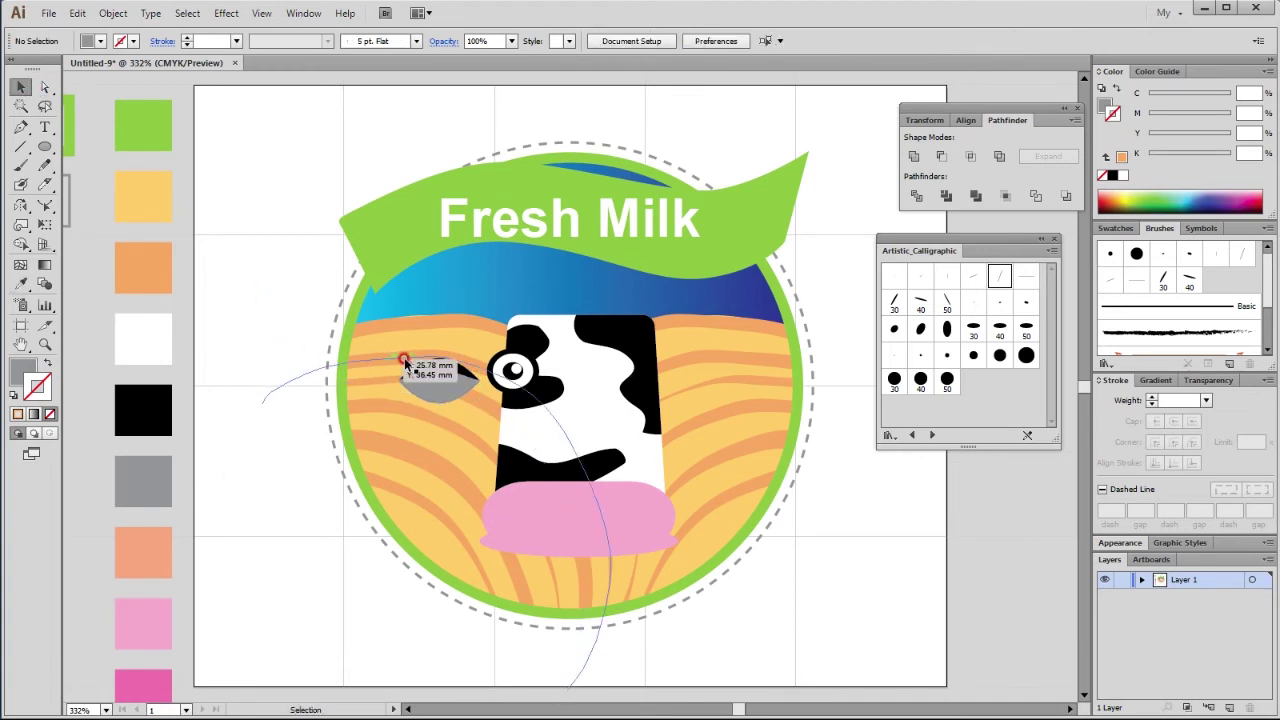
{"action": "left_click", "coordinate": [442, 382]}
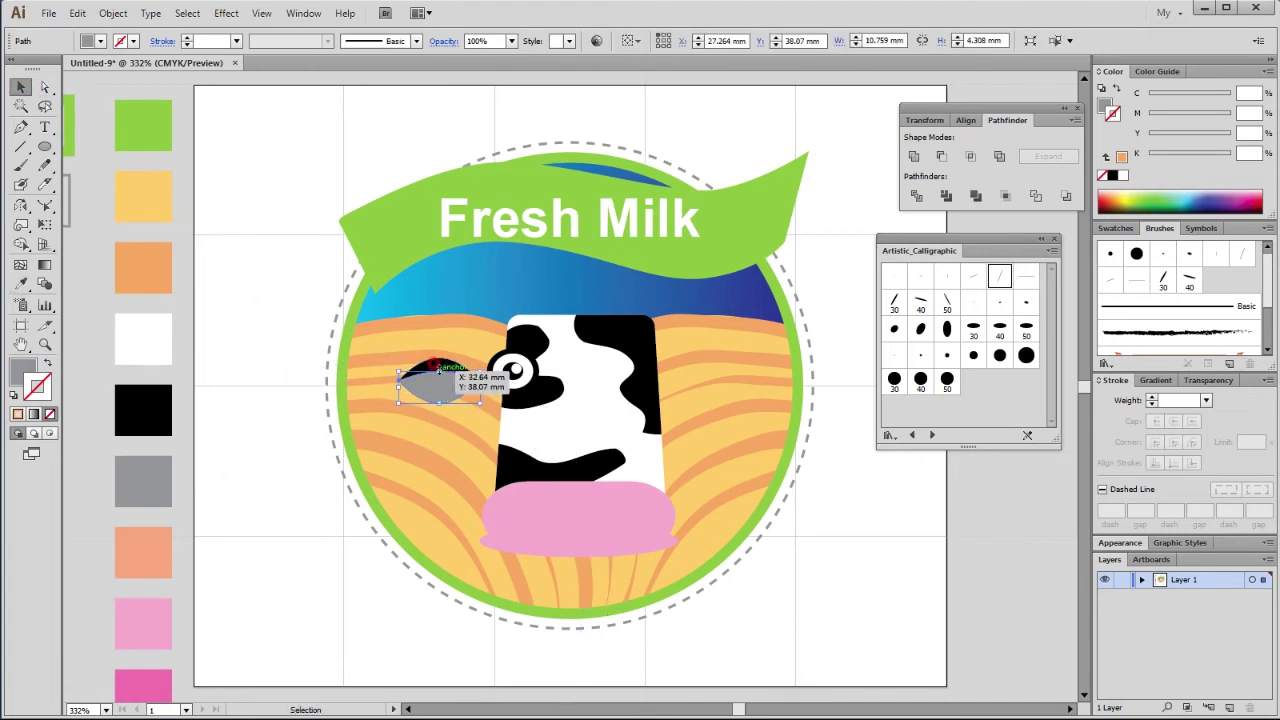
{"action": "left_click", "coordinate": [446, 370], "text": "shift"}
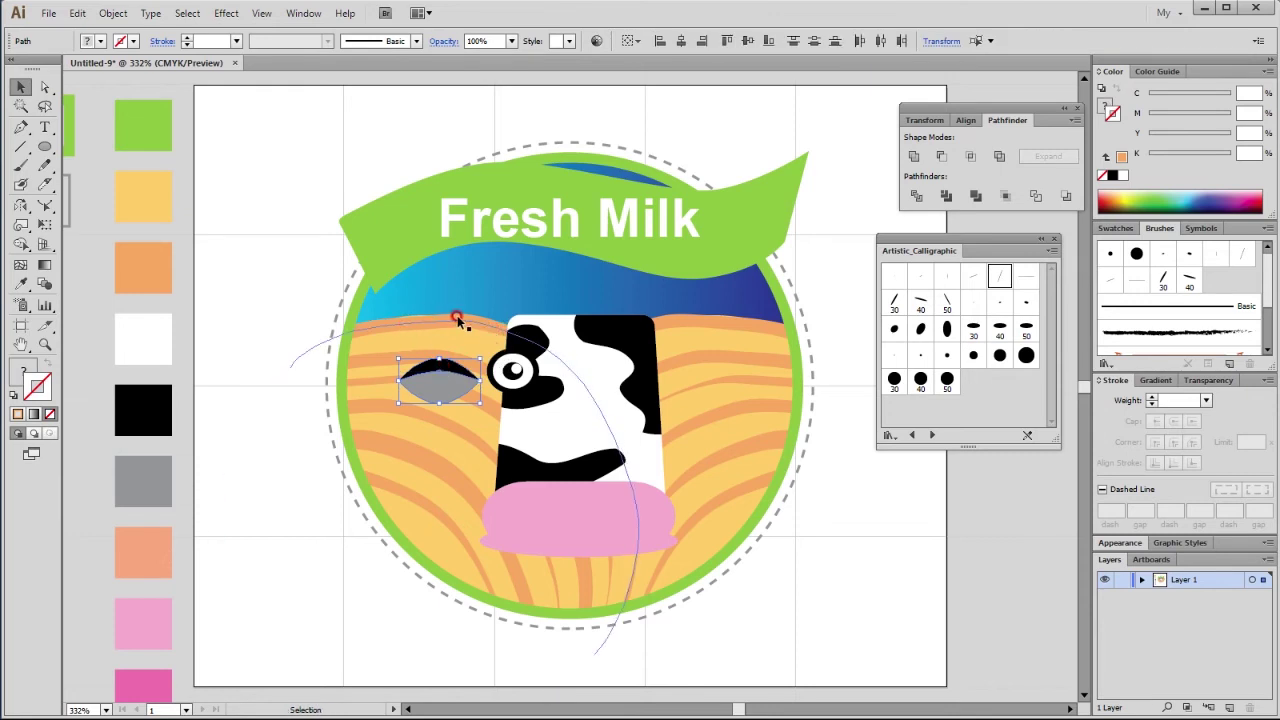
Step: Flatten, tilt and move the eye pieces onto the cow's dark eye patch
{"action": "left_click_drag", "start_coordinate": [329, 271], "coordinate": [603, 437]}
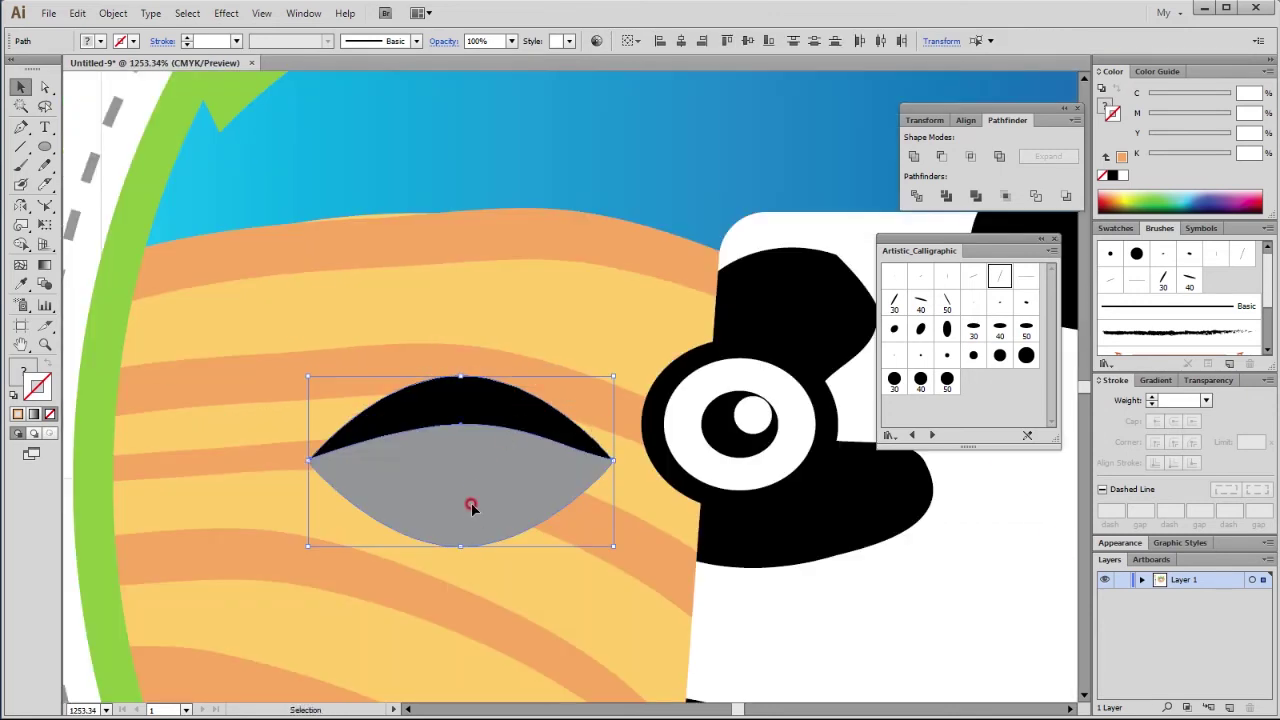
{"action": "left_click_drag", "start_coordinate": [465, 548], "coordinate": [457, 520]}
{"action": "mouse_move", "coordinate": [616, 522]}
{"action": "left_mouse_down"}
{"action": "mouse_move", "coordinate": [638, 484]}
{"action": "mouse_move", "coordinate": [632, 416]}
{"action": "left_mouse_up"}
{"action": "left_click_drag", "start_coordinate": [549, 447], "coordinate": [630, 422]}
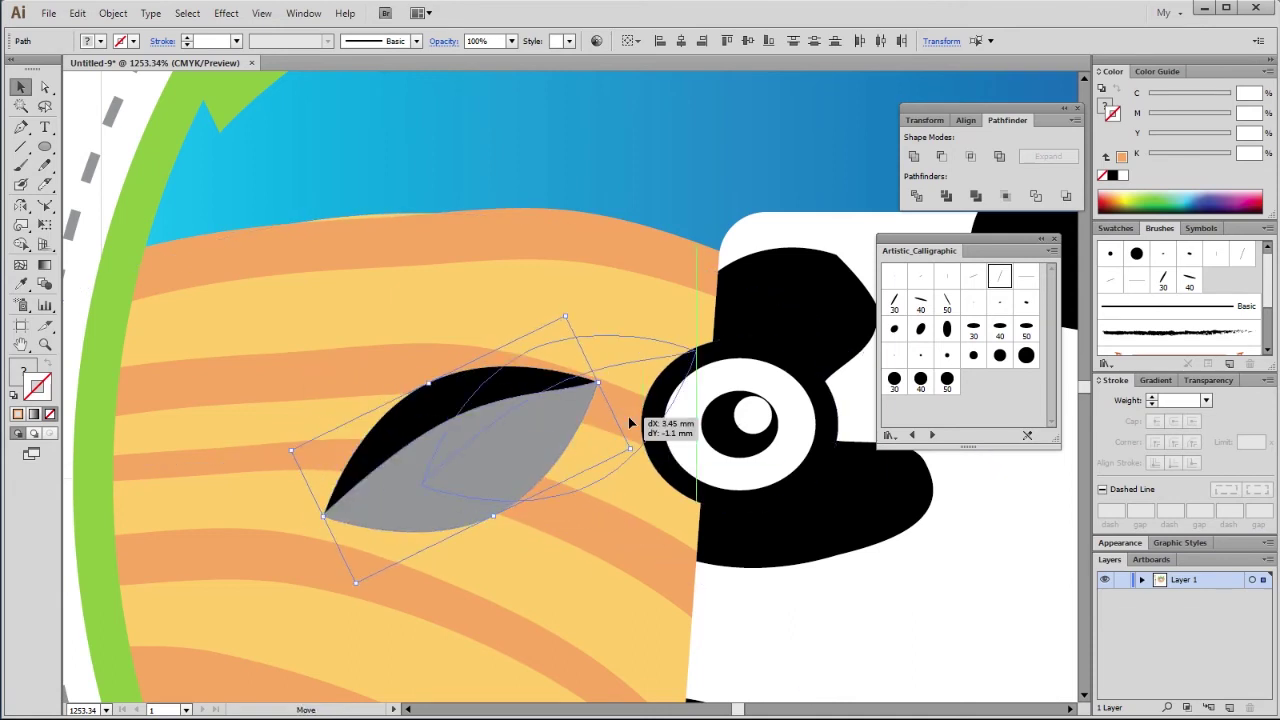
{"action": "left_click_drag", "start_coordinate": [630, 422], "coordinate": [672, 392]}
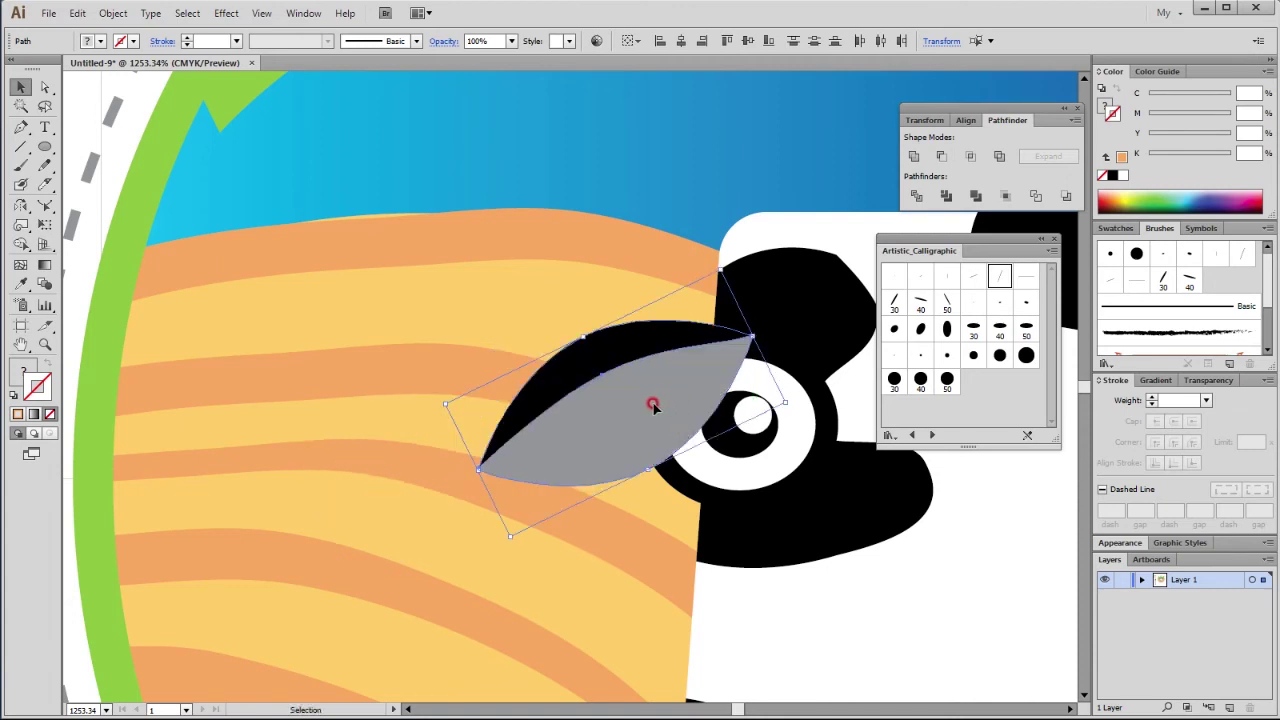
Step: Send the grey-and-black ear shapes backward behind the eye rings with Ctrl+[
{"action": "key", "text": "a"}
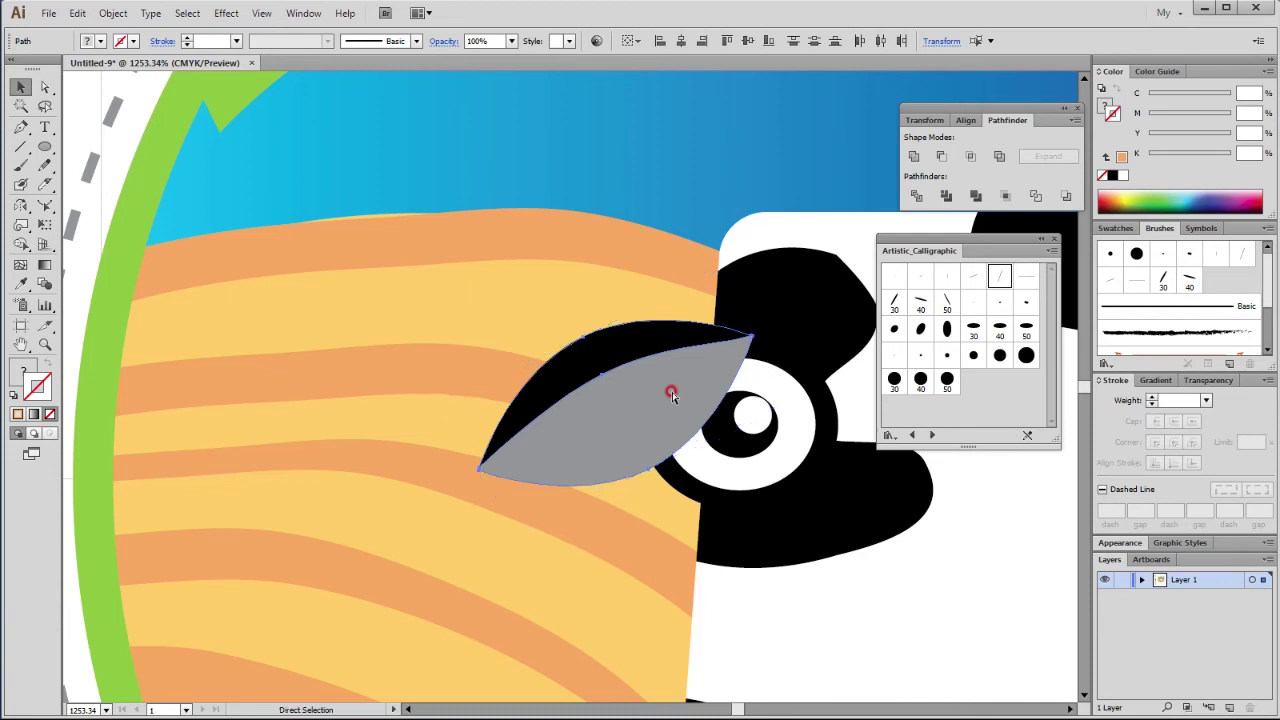
{"action": "key", "text": "v"}
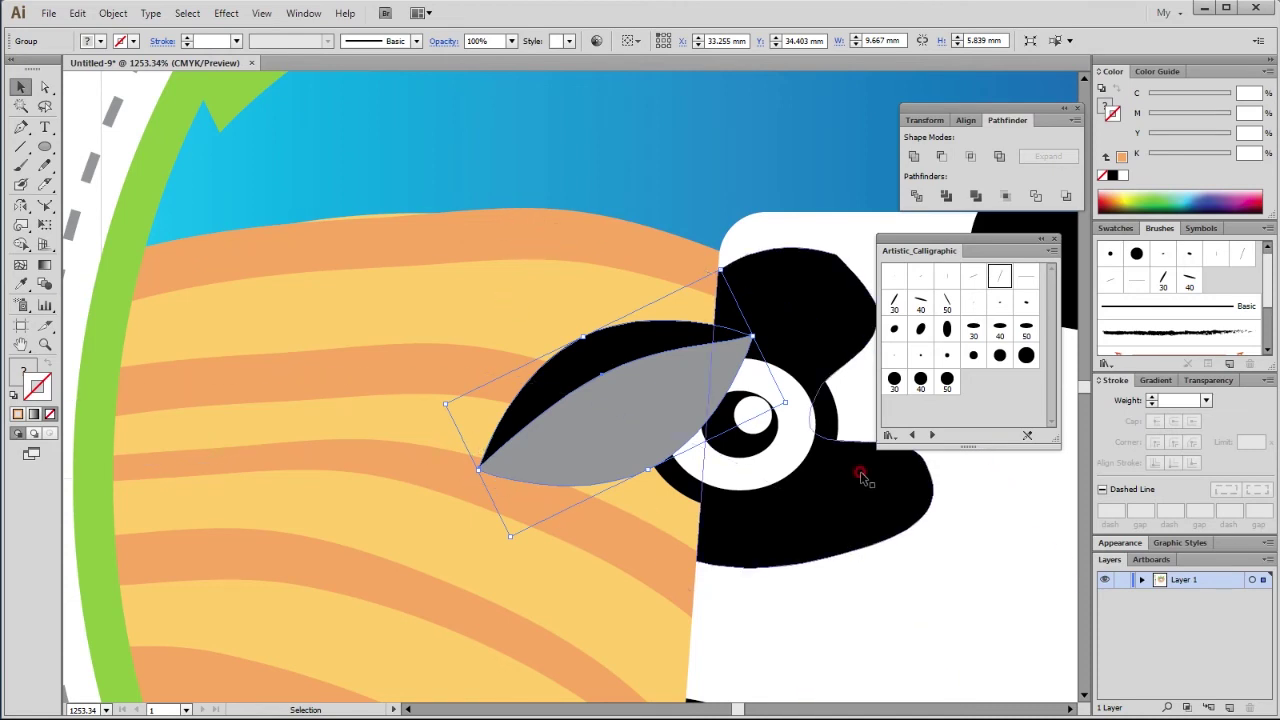
{"action": "key", "text": "a"}
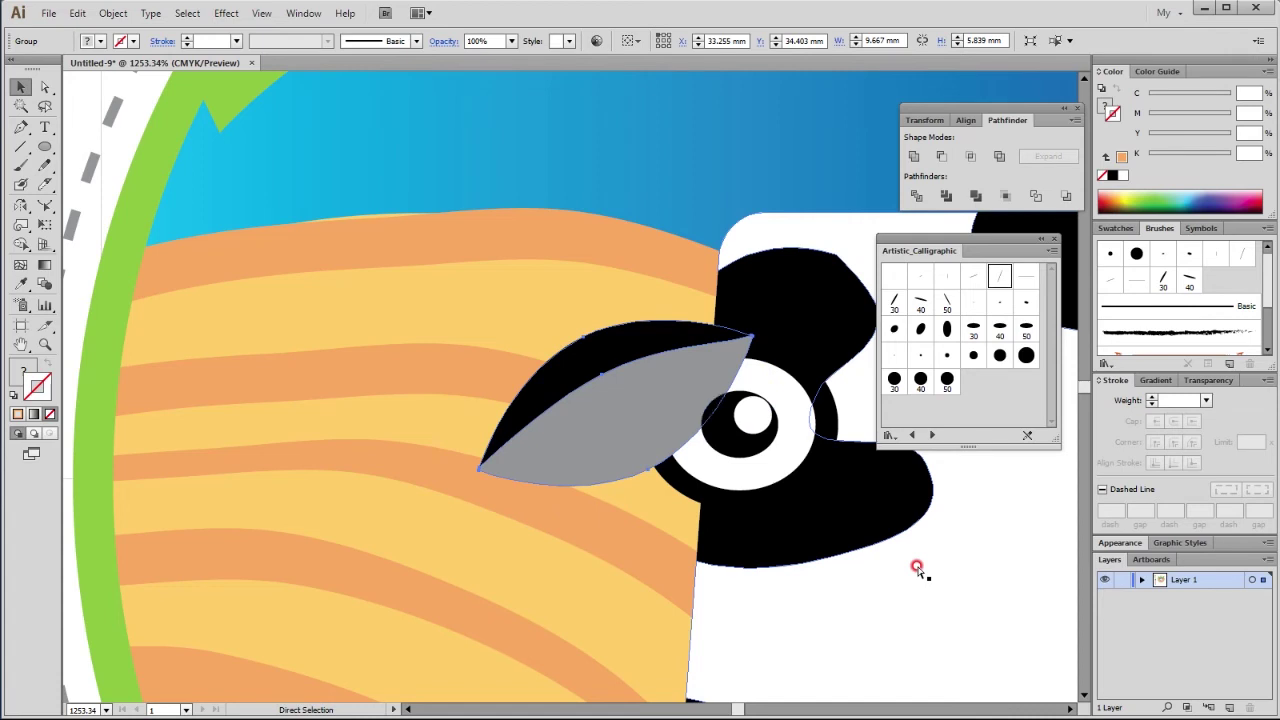
{"action": "key", "text": "ctrl+bracketleft"}
{"action": "key", "text": "ctrl+bracketleft"}
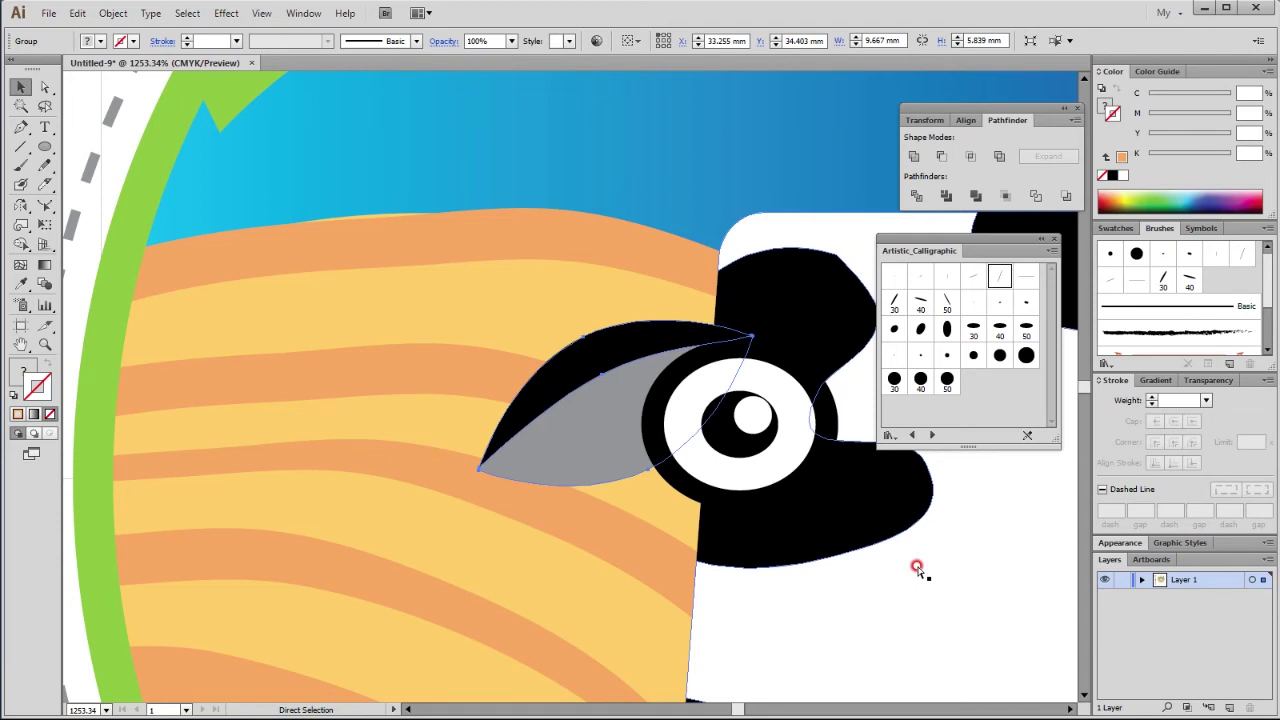
{"action": "key", "text": "ctrl+bracketleft"}
{"action": "key", "text": "ctrl+bracketright"}
{"action": "left_click", "coordinate": [608, 266]}
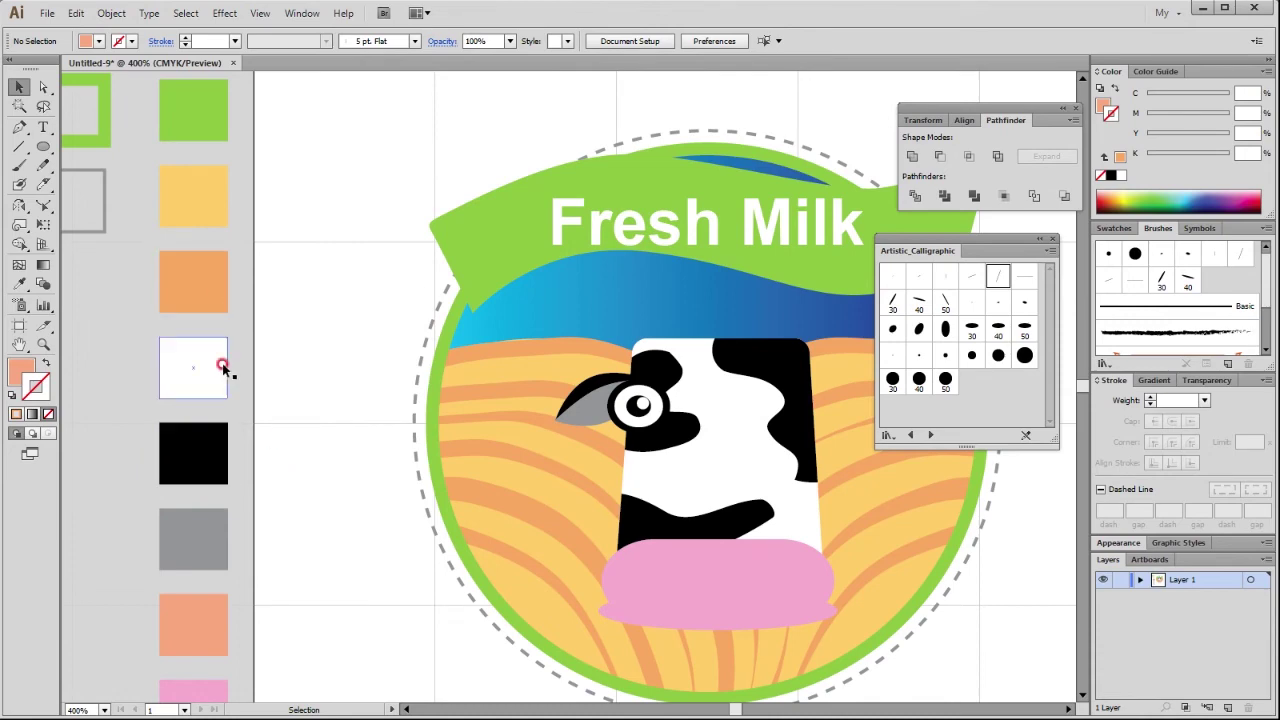
Step: Pick up salmon as the fill colour and zoom in on the top of the cow's head
{"action": "left_click", "coordinate": [205, 632]}
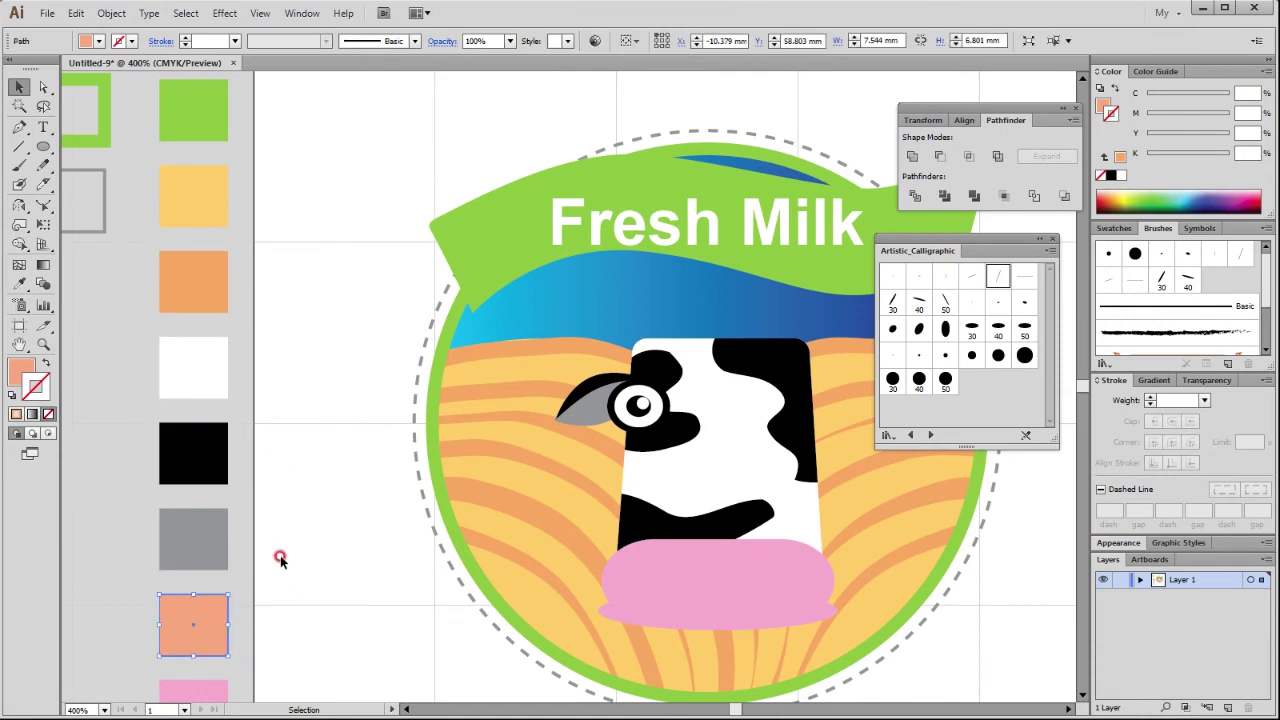
{"action": "left_click", "coordinate": [317, 520]}
{"action": "left_click", "coordinate": [19, 126]}
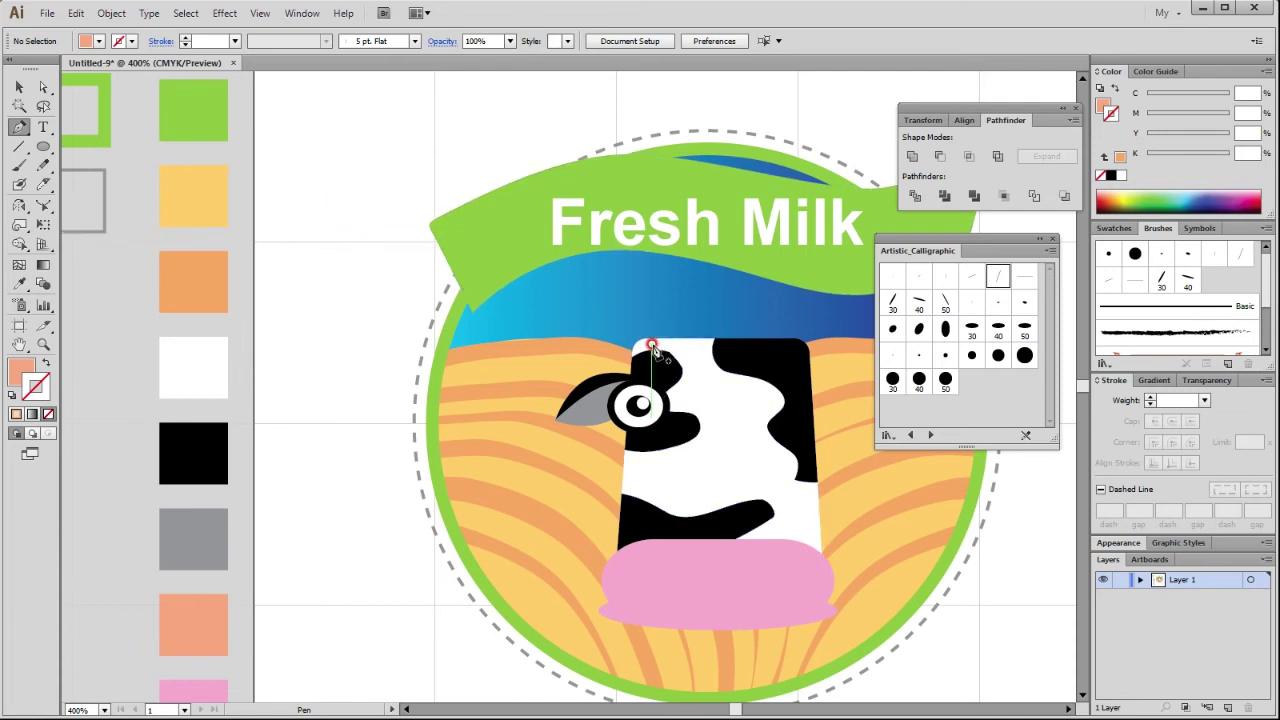
{"action": "key", "text": "ctrl"}
{"action": "key", "text": "ctrl+a"}
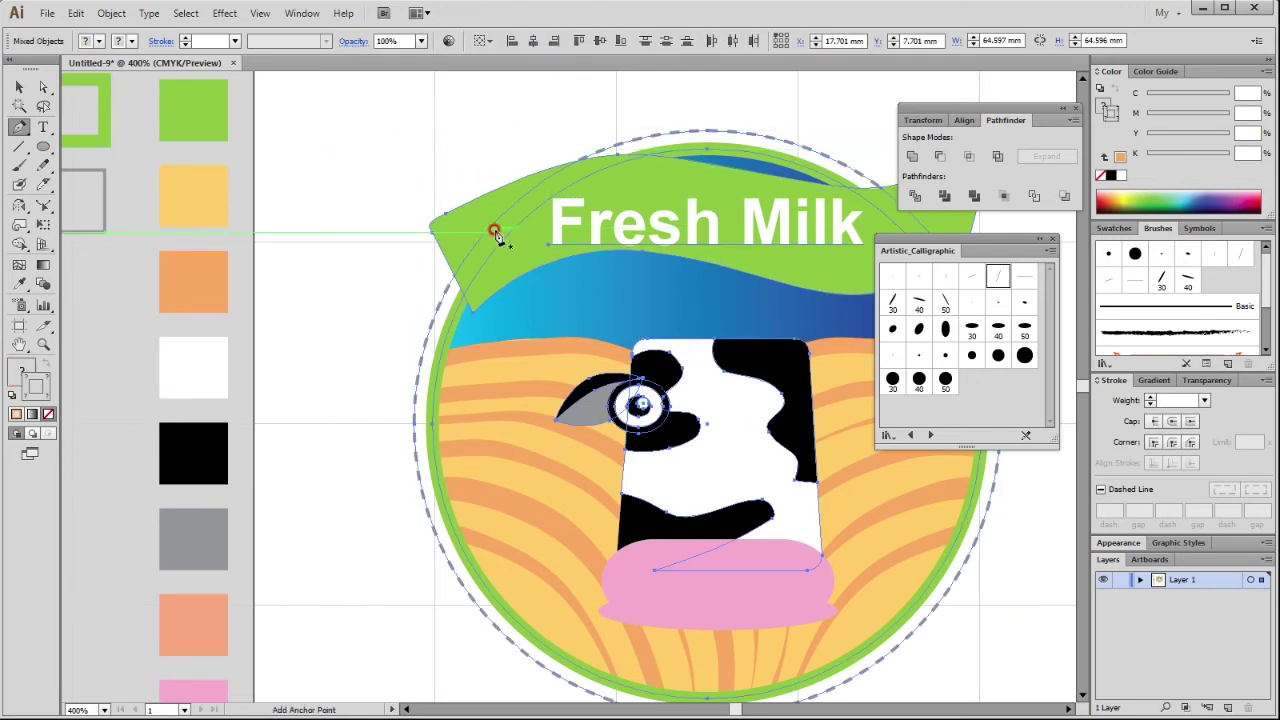
{"action": "key", "text": "ctrl+space"}
{"action": "left_click_drag", "start_coordinate": [490, 208], "coordinate": [766, 443]}
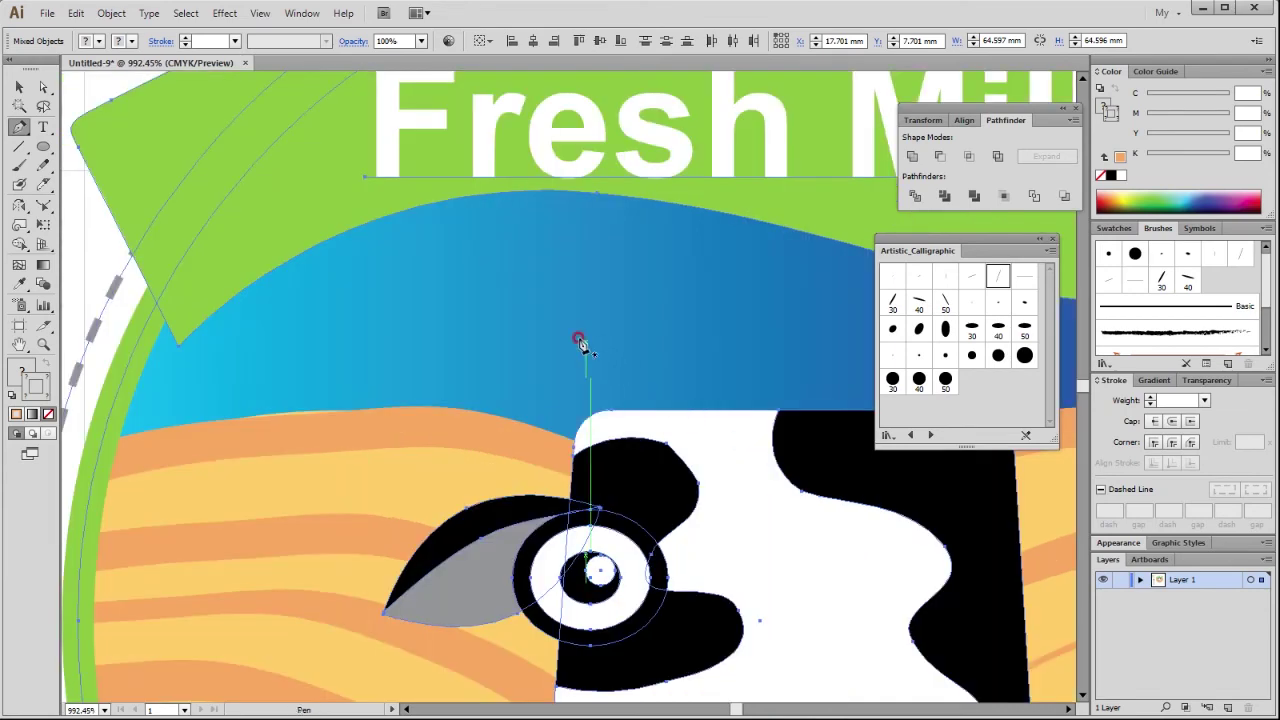
{"action": "left_click", "coordinate": [104, 230], "text": "ctrl"}
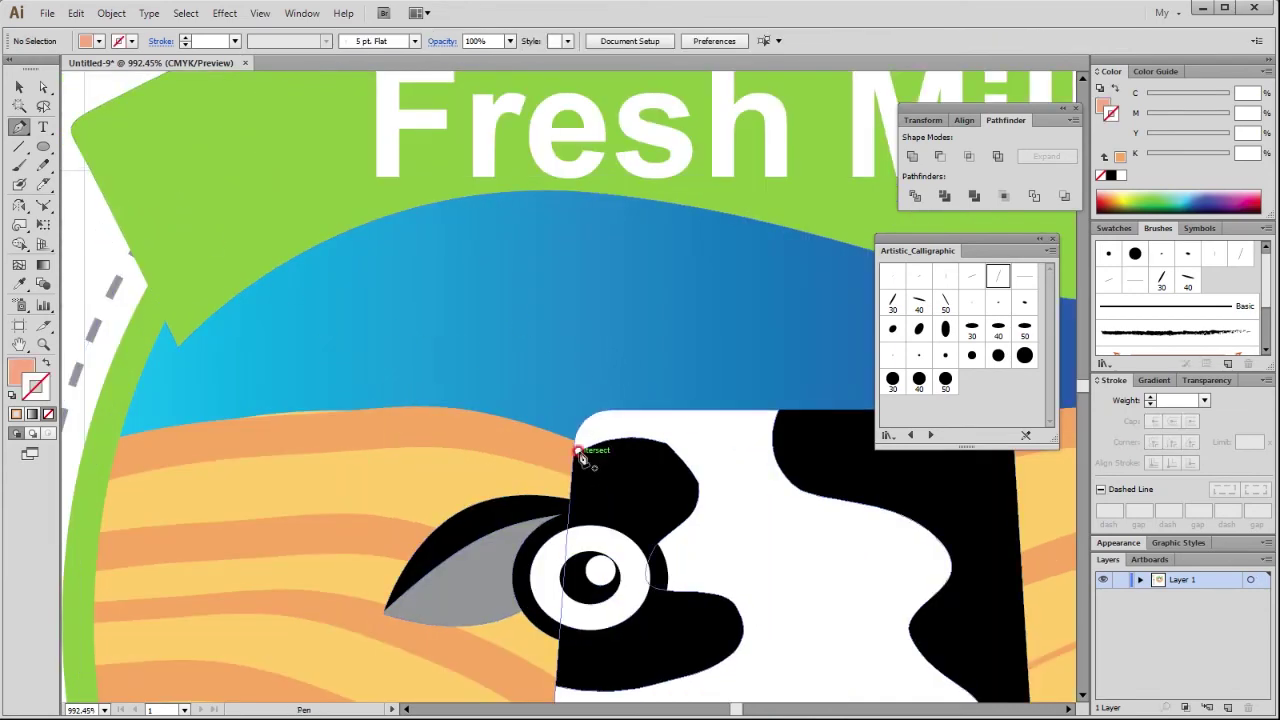
Step: Draw a closed curved salmon tail shape rising from the head's top-left into the sky
{"action": "left_click", "coordinate": [641, 427]}
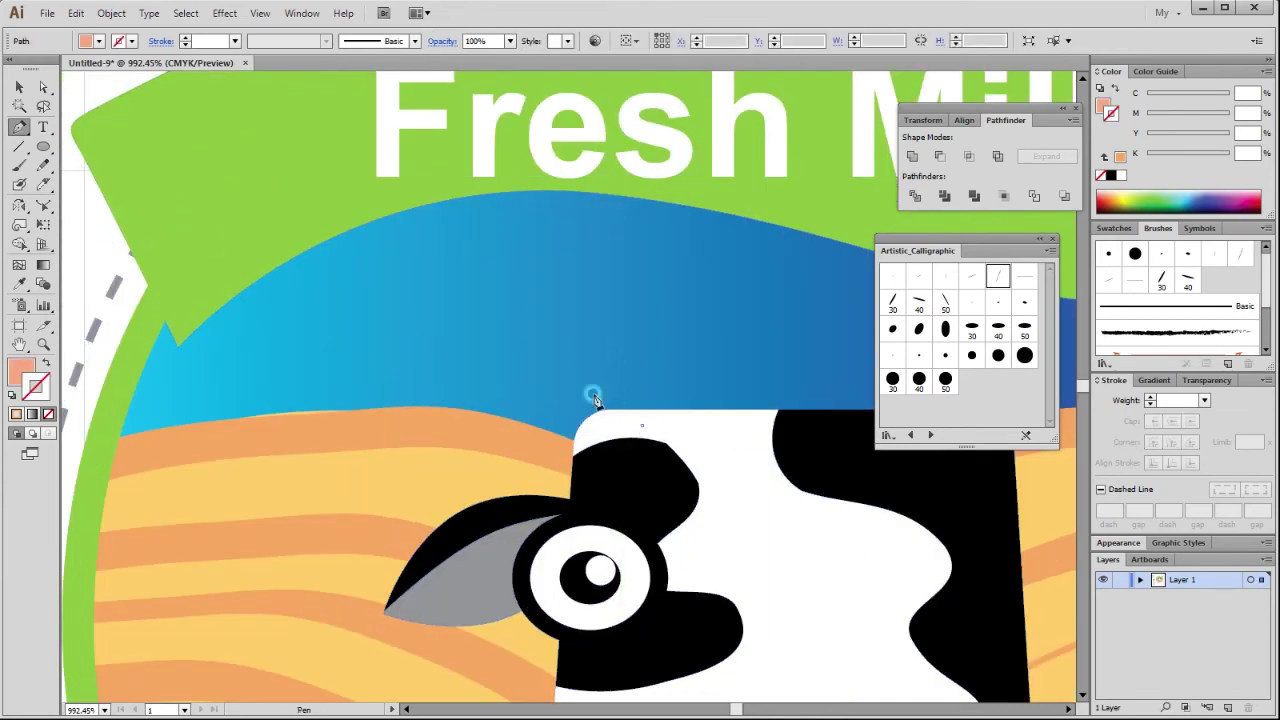
{"action": "left_click", "coordinate": [475, 307]}
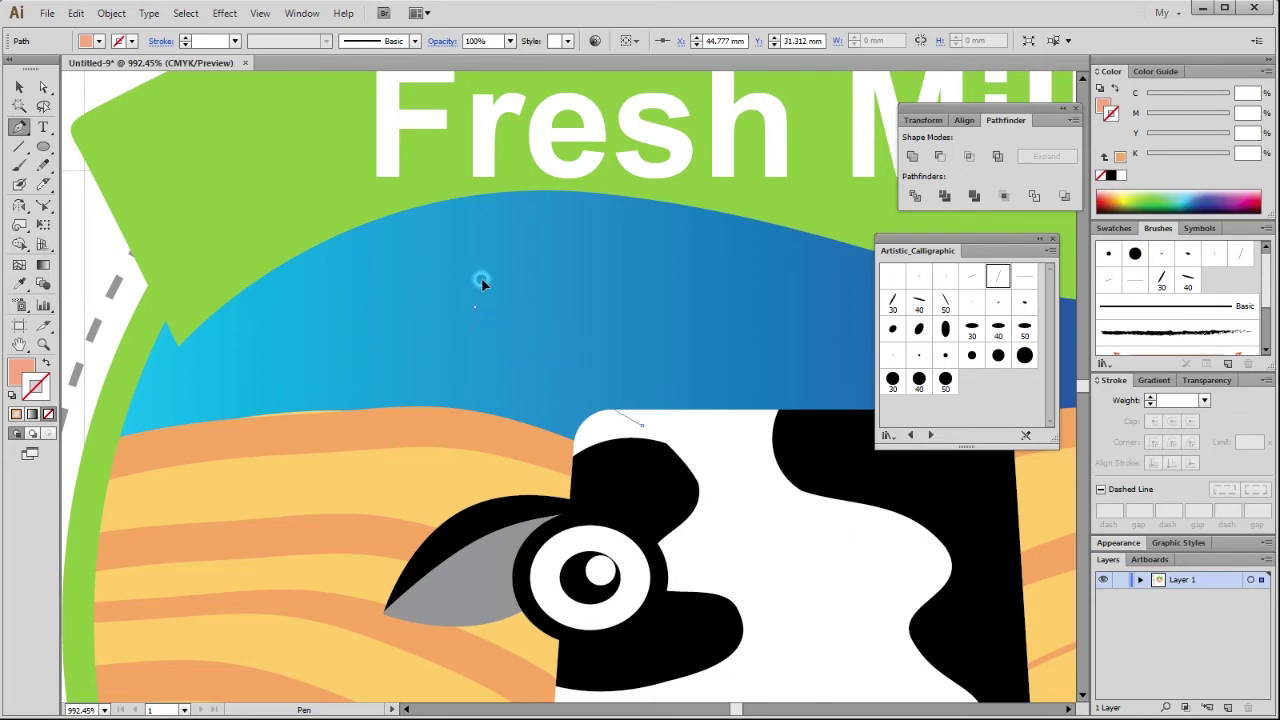
{"action": "left_click_drag", "start_coordinate": [476, 245], "coordinate": [409, 257]}
{"action": "left_click_drag", "start_coordinate": [396, 300], "coordinate": [498, 440]}
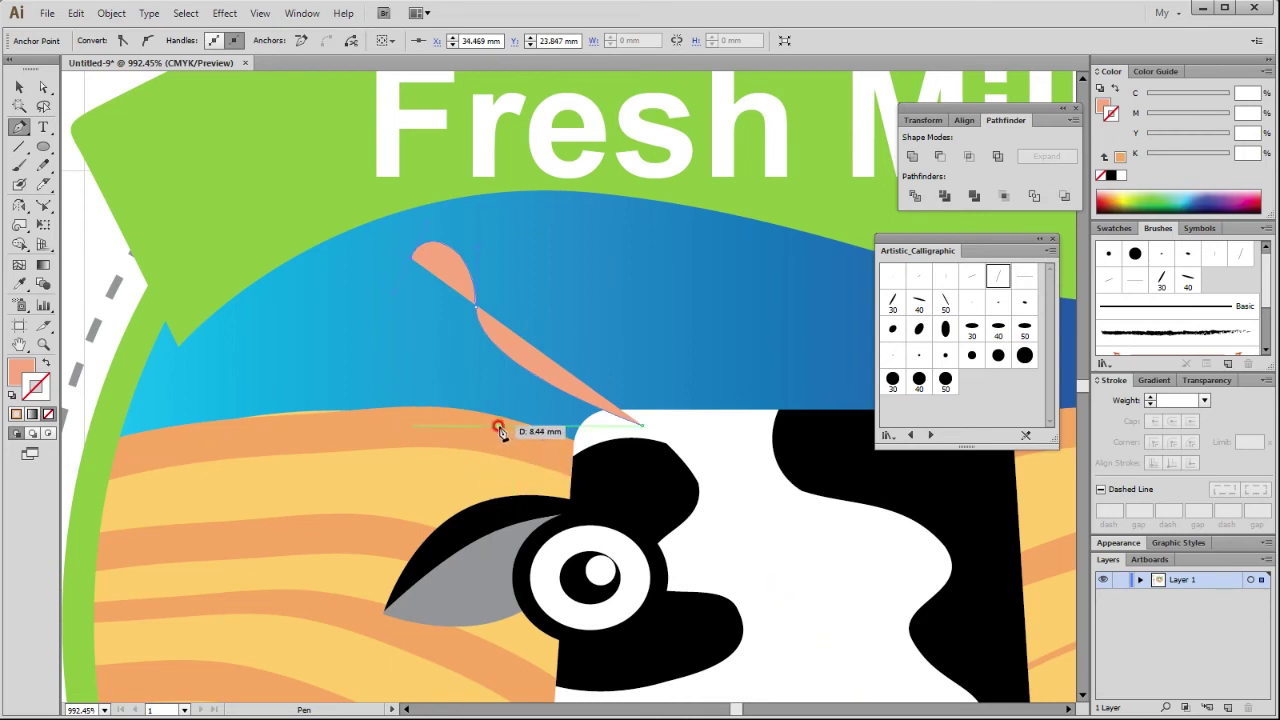
{"action": "mouse_move", "coordinate": [498, 440]}
{"action": "left_mouse_down"}
{"action": "mouse_move", "coordinate": [573, 458]}
{"action": "mouse_move", "coordinate": [653, 430]}
{"action": "left_mouse_up"}
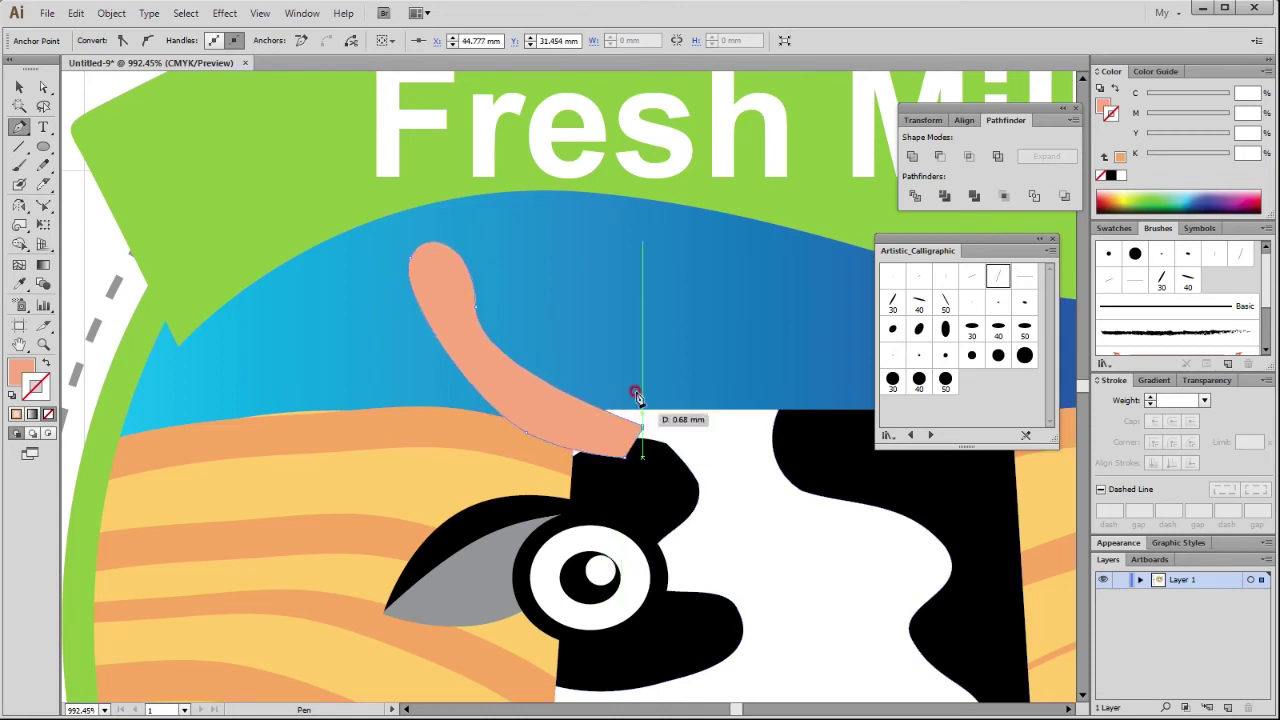
{"action": "left_click", "coordinate": [43, 87]}
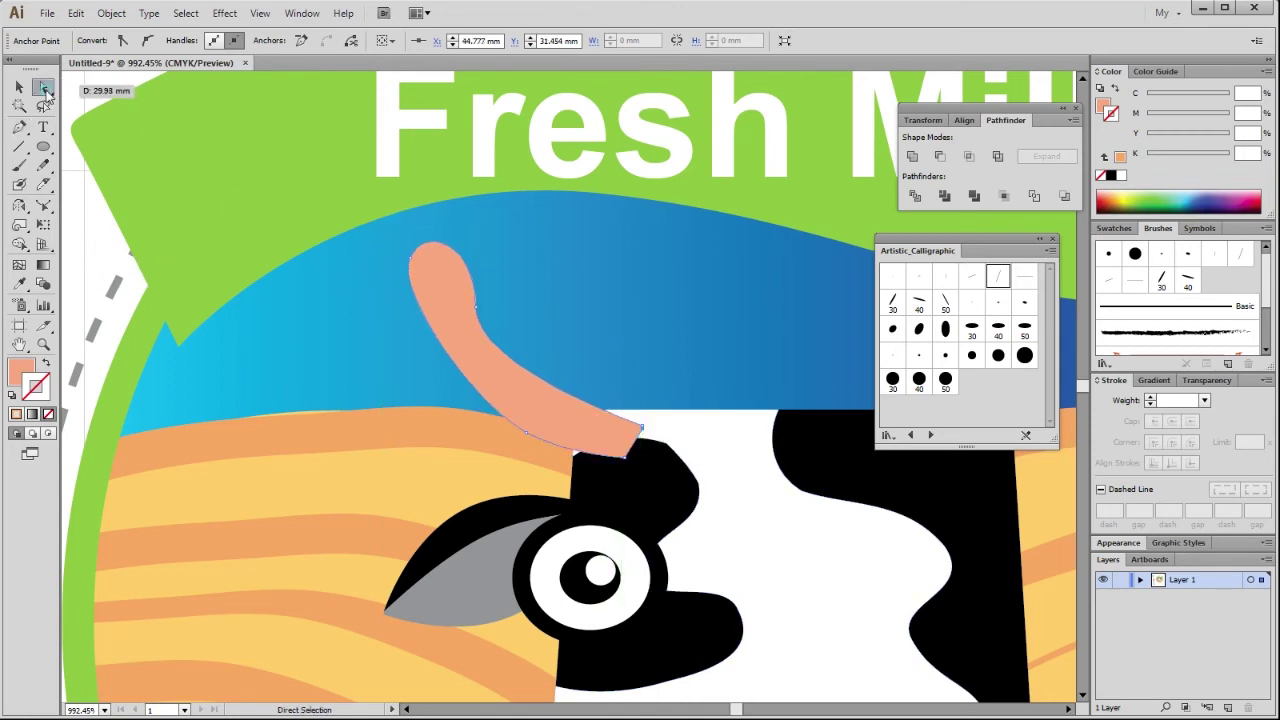
Step: Reshape the salmon tail's anchors, pulling its top point further left
{"action": "left_click_drag", "start_coordinate": [528, 438], "coordinate": [522, 452]}
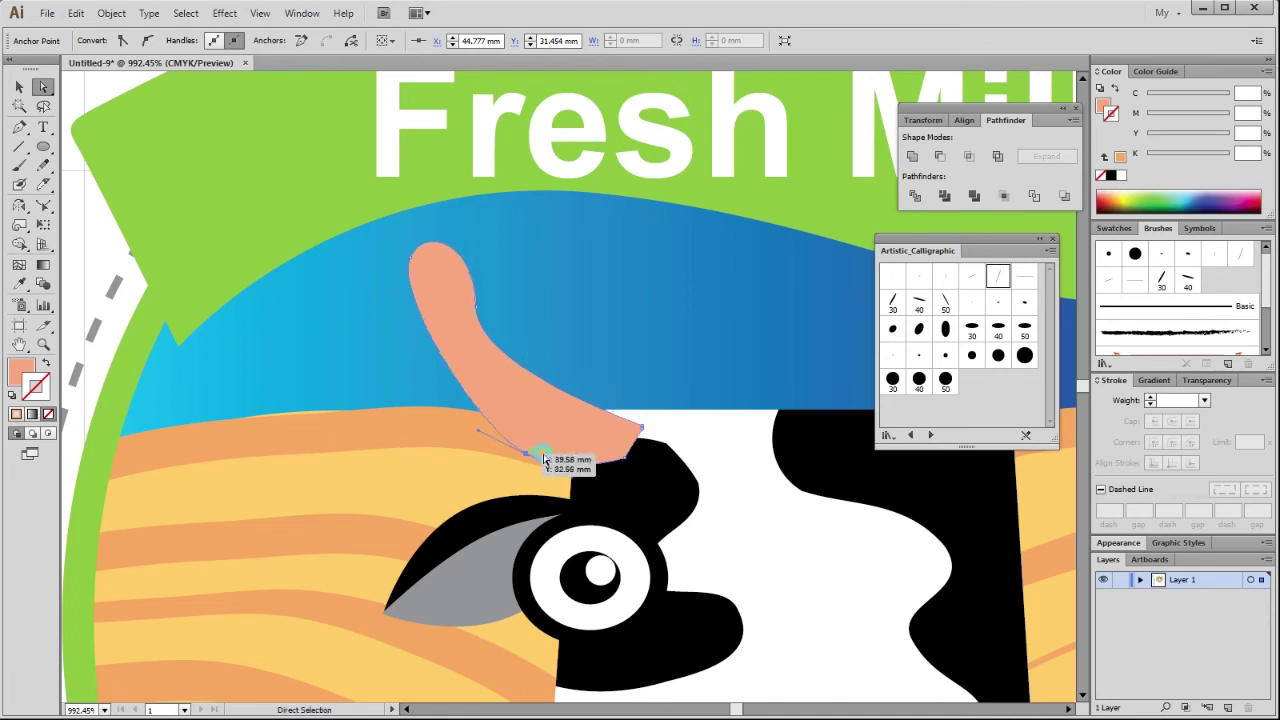
{"action": "left_click_drag", "start_coordinate": [476, 300], "coordinate": [503, 296]}
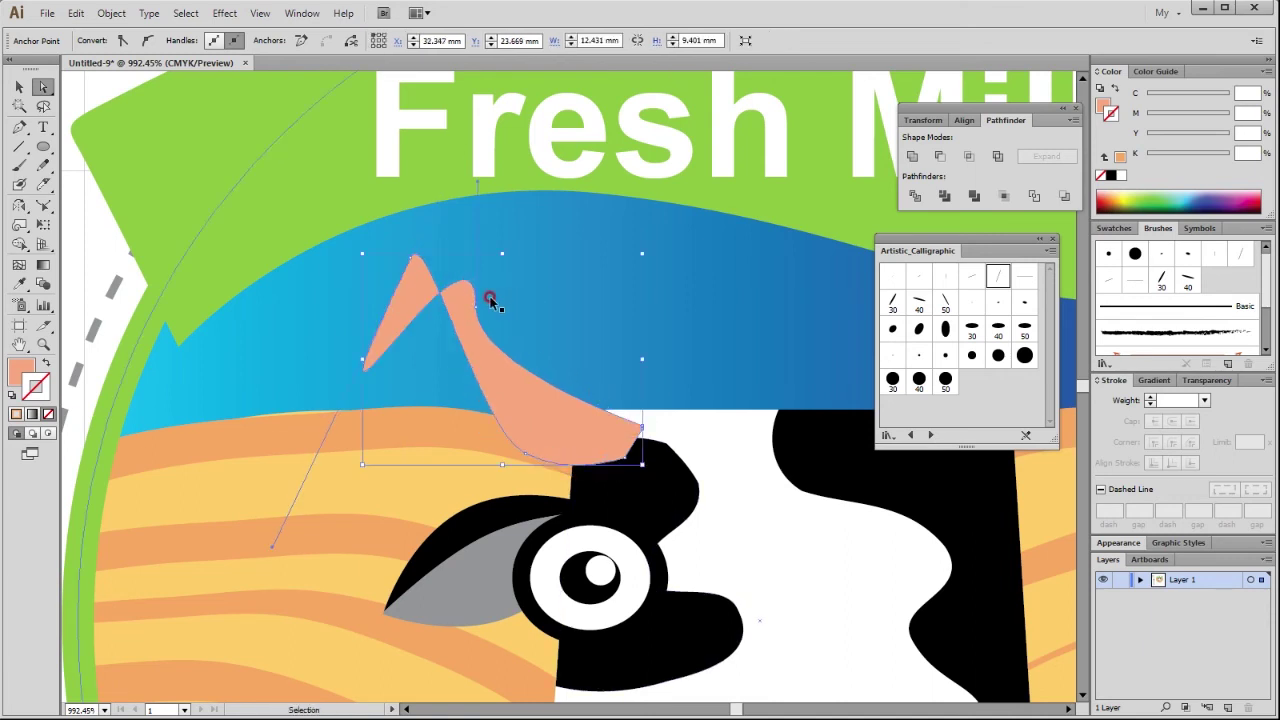
{"action": "key", "text": "ctrl+z"}
{"action": "left_click", "coordinate": [480, 306]}
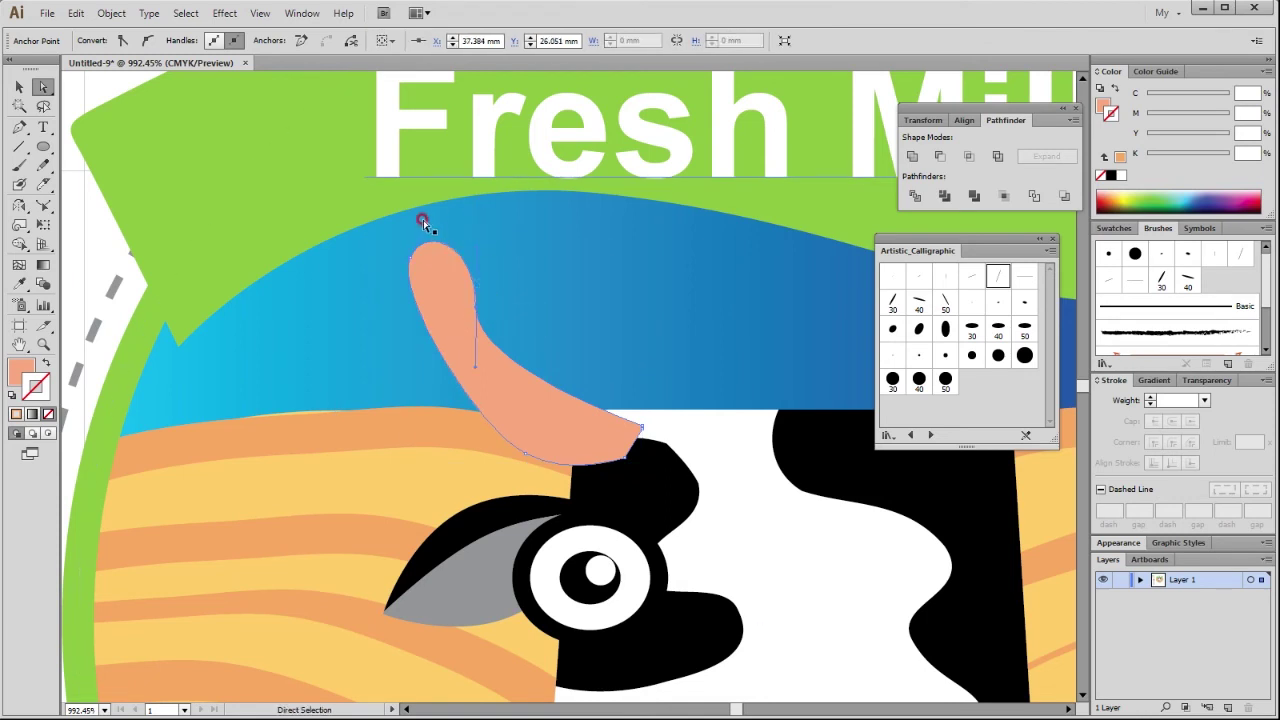
{"action": "left_click_drag", "start_coordinate": [424, 227], "coordinate": [410, 242]}
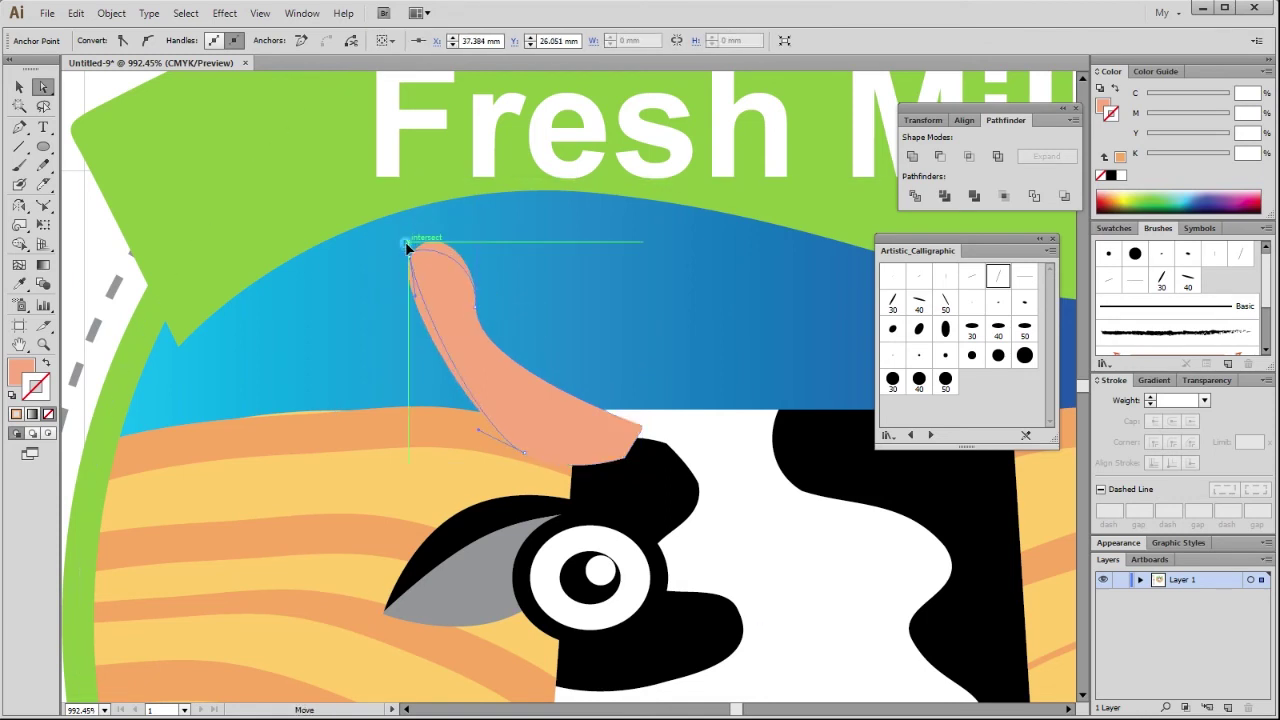
{"action": "left_click_drag", "start_coordinate": [410, 242], "coordinate": [411, 245]}
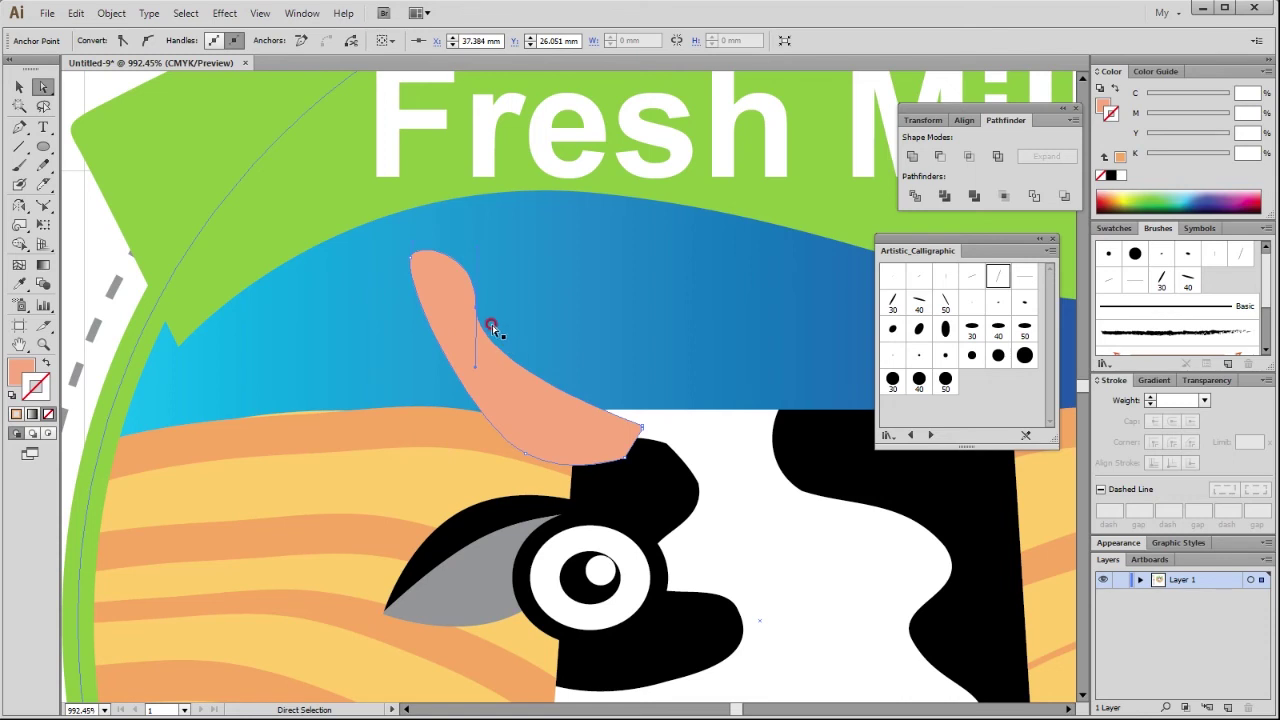
Step: Send the salmon tail behind the cow's white head and zoom out to the whole badge
{"action": "left_click", "coordinate": [728, 450]}
{"action": "left_click", "coordinate": [19, 87]}
{"action": "left_click", "coordinate": [494, 418]}
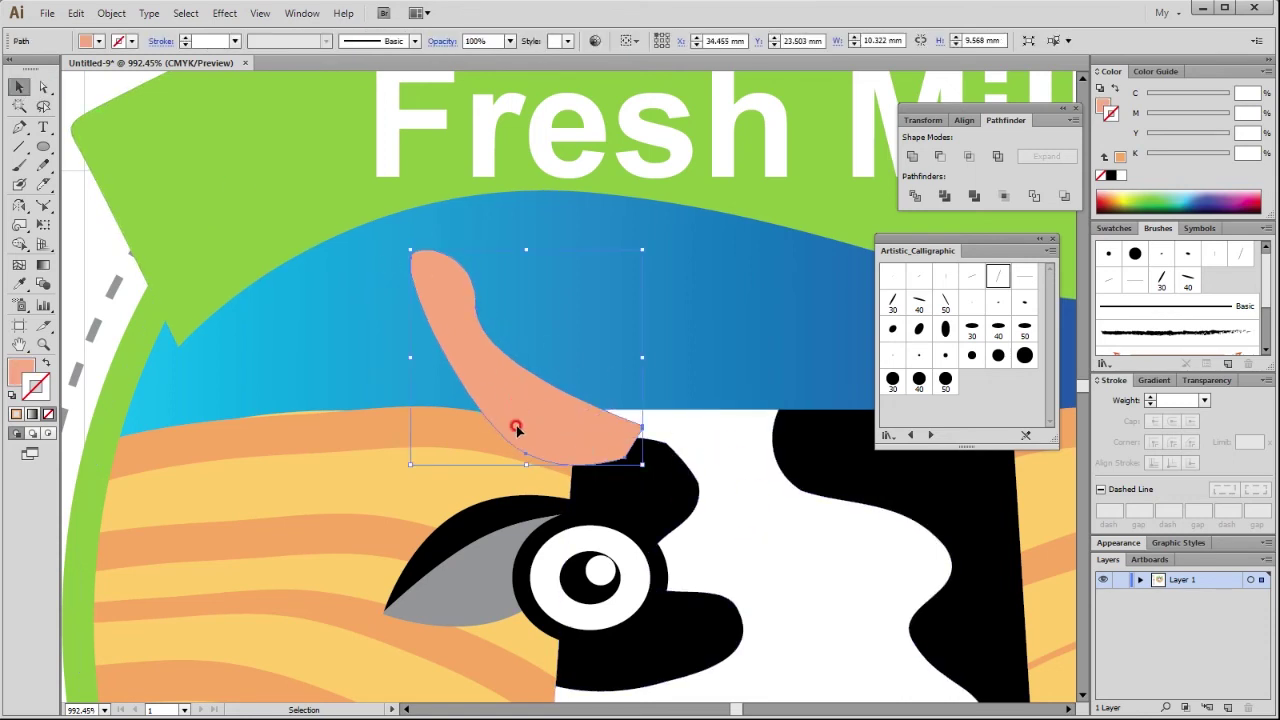
{"action": "key", "text": "a"}
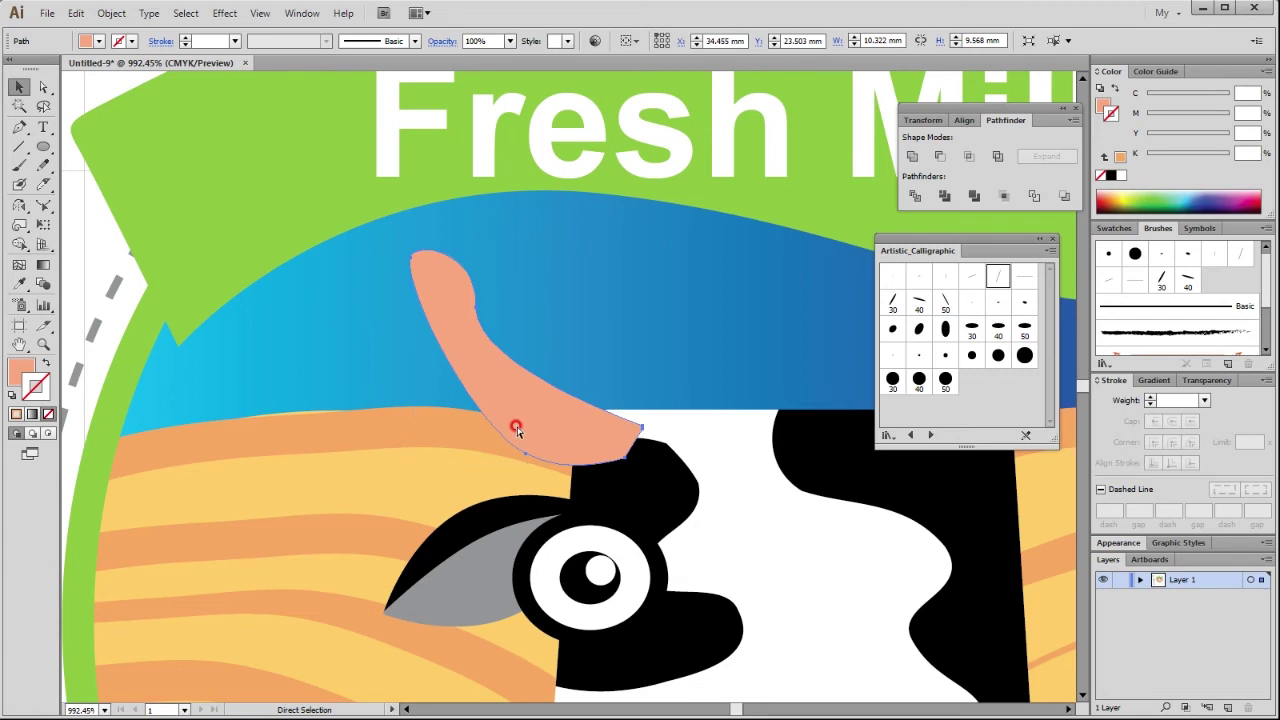
{"action": "key", "text": "ctrl+bracketleft"}
{"action": "key", "text": "v"}
{"action": "left_click", "coordinate": [107, 259]}
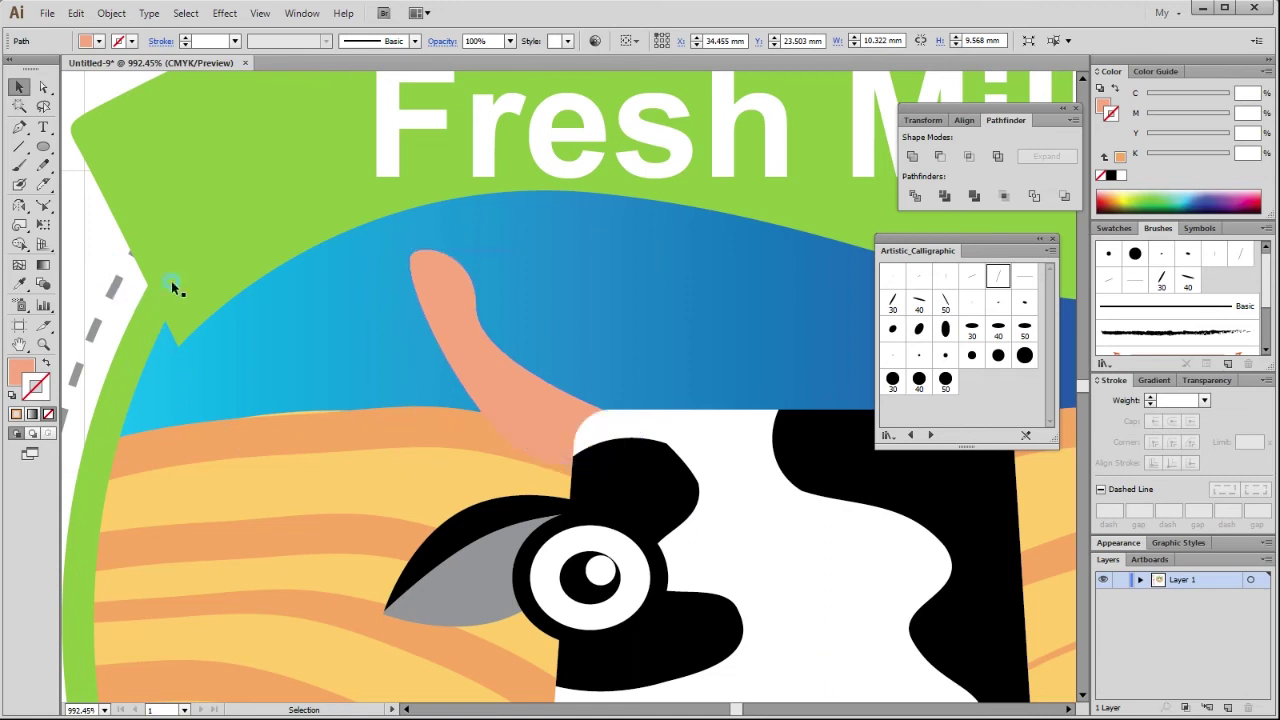
{"action": "key", "text": "ctrl+0"}
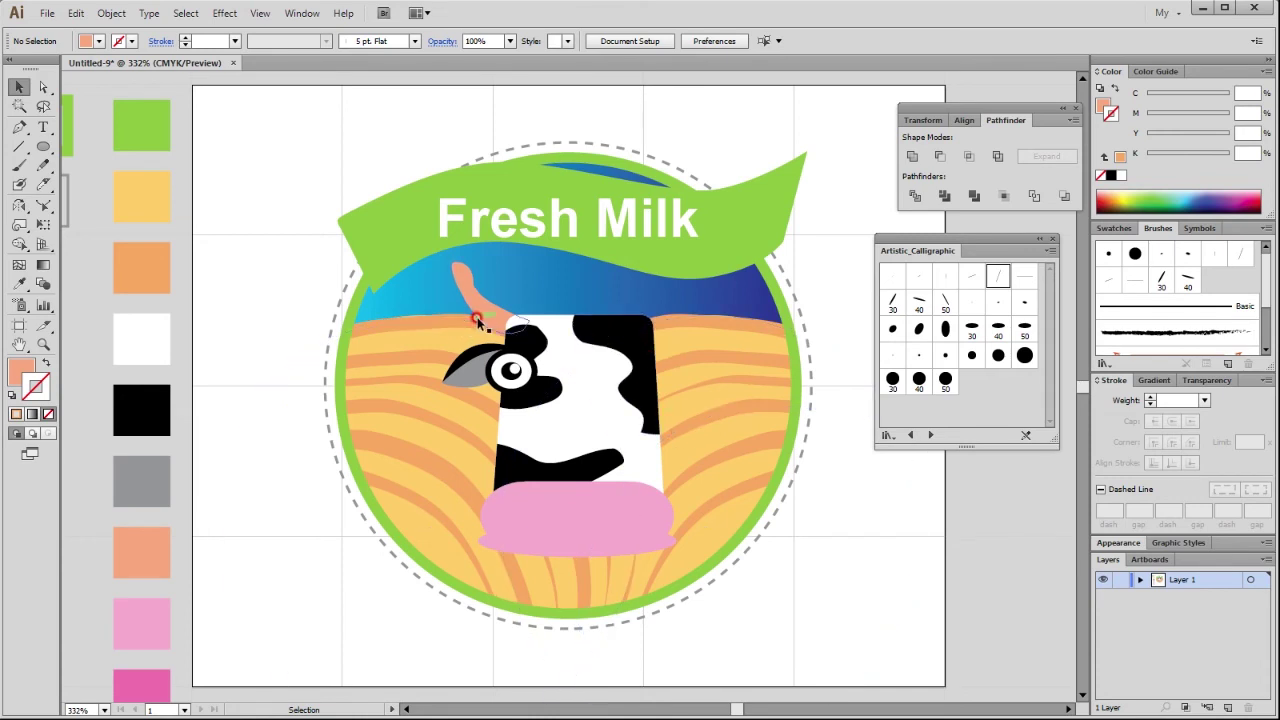
Step: Reposition and resize the horn and eye group, then select the left ear and horn together
{"action": "left_click_drag", "start_coordinate": [485, 316], "coordinate": [430, 243]}
{"action": "left_click_drag", "start_coordinate": [482, 314], "coordinate": [472, 331]}
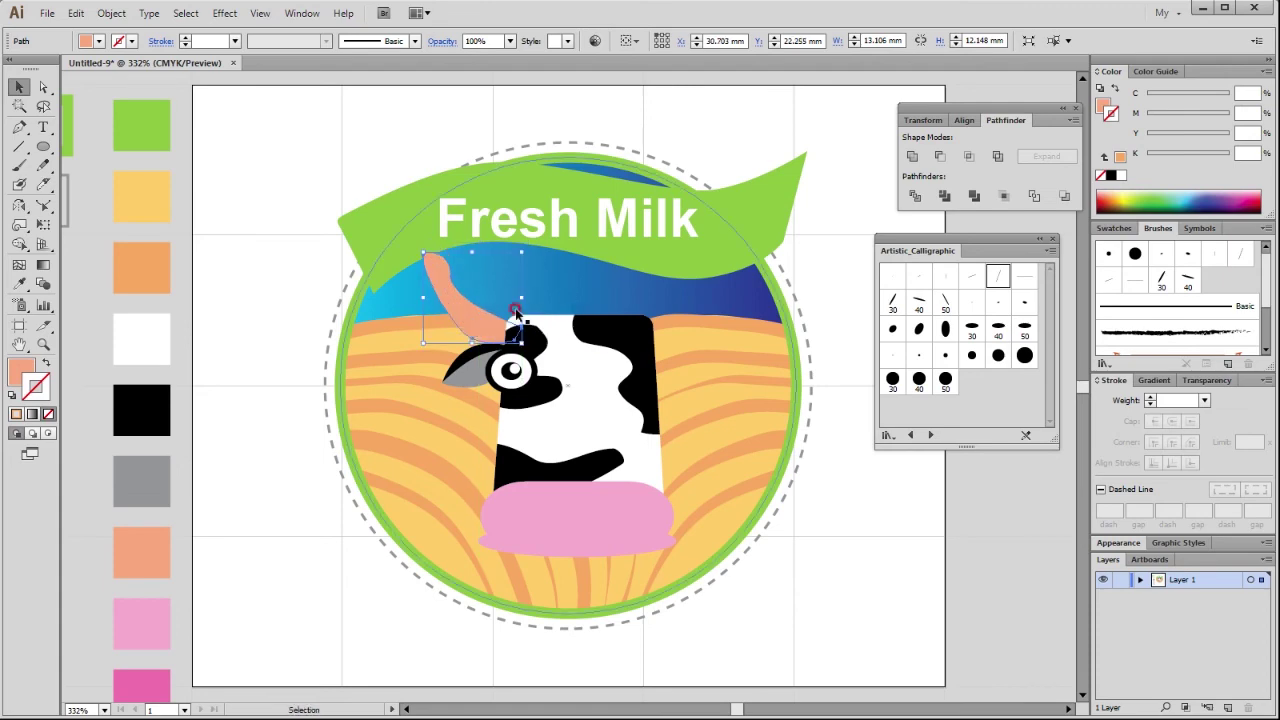
{"action": "left_click", "coordinate": [303, 170]}
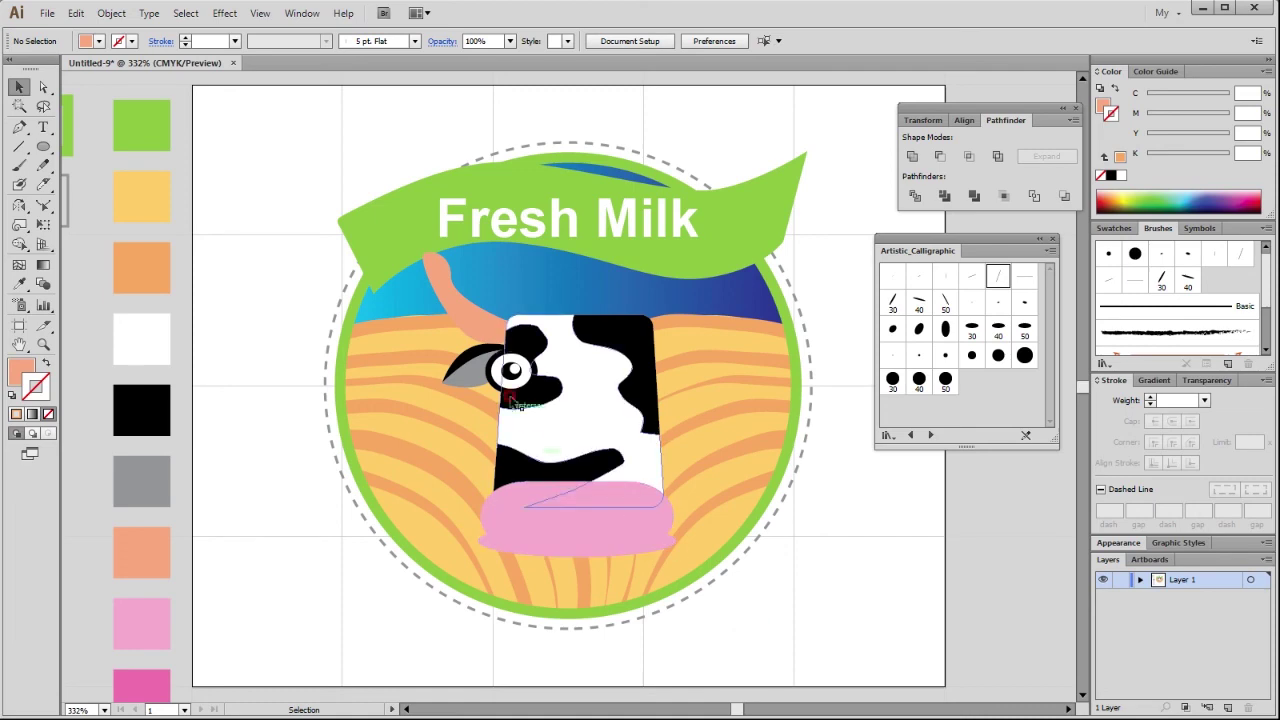
{"action": "left_click", "coordinate": [468, 362]}
{"action": "left_click_drag", "start_coordinate": [440, 382], "coordinate": [477, 398]}
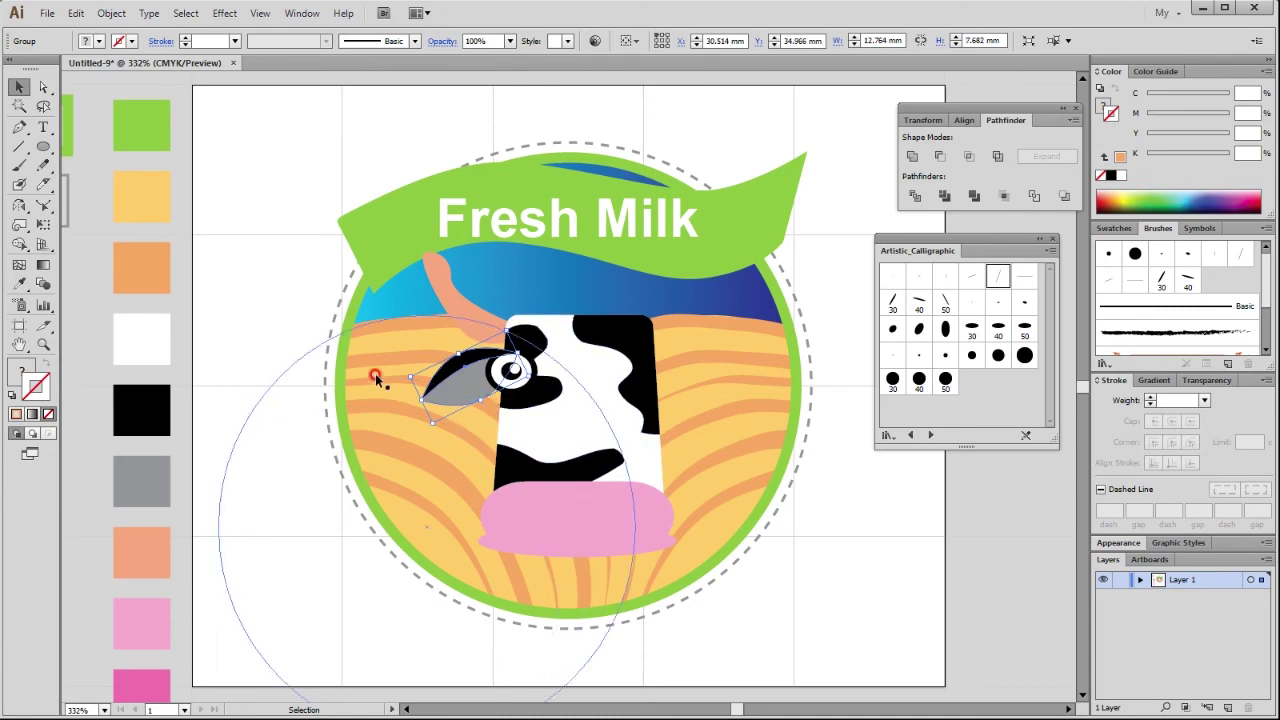
{"action": "left_click", "coordinate": [261, 313]}
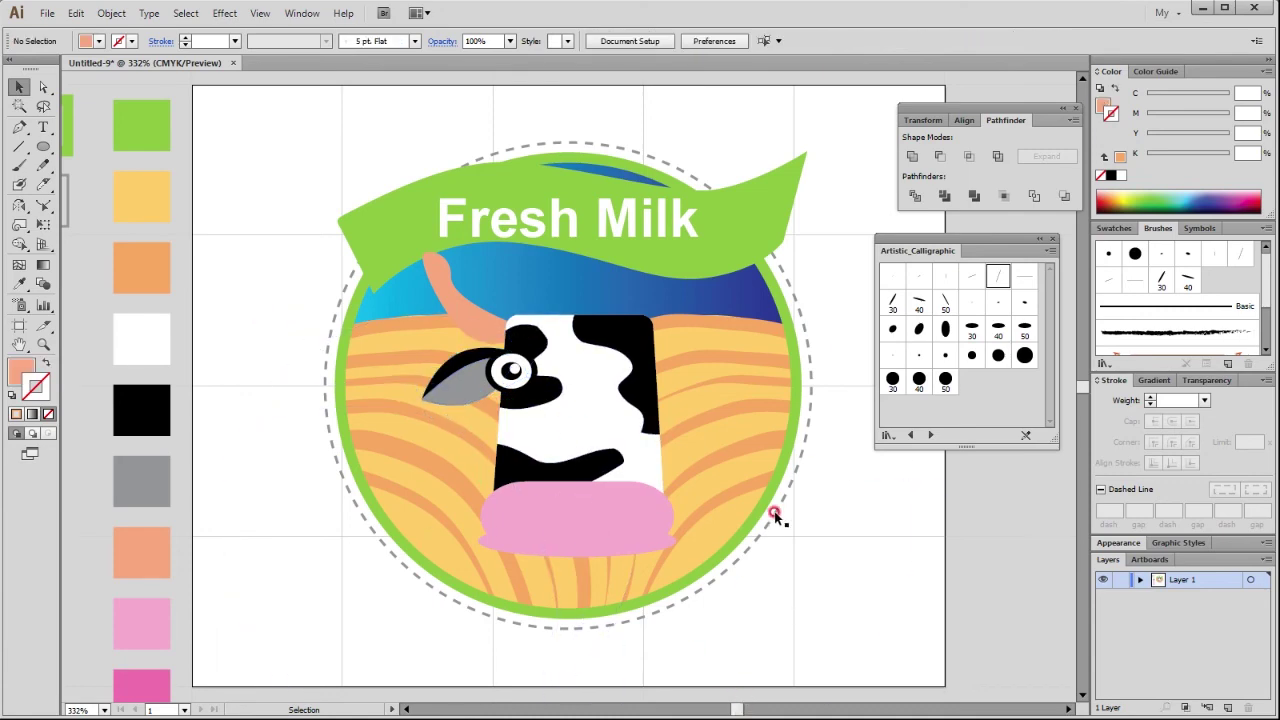
{"action": "left_click", "coordinate": [463, 388]}
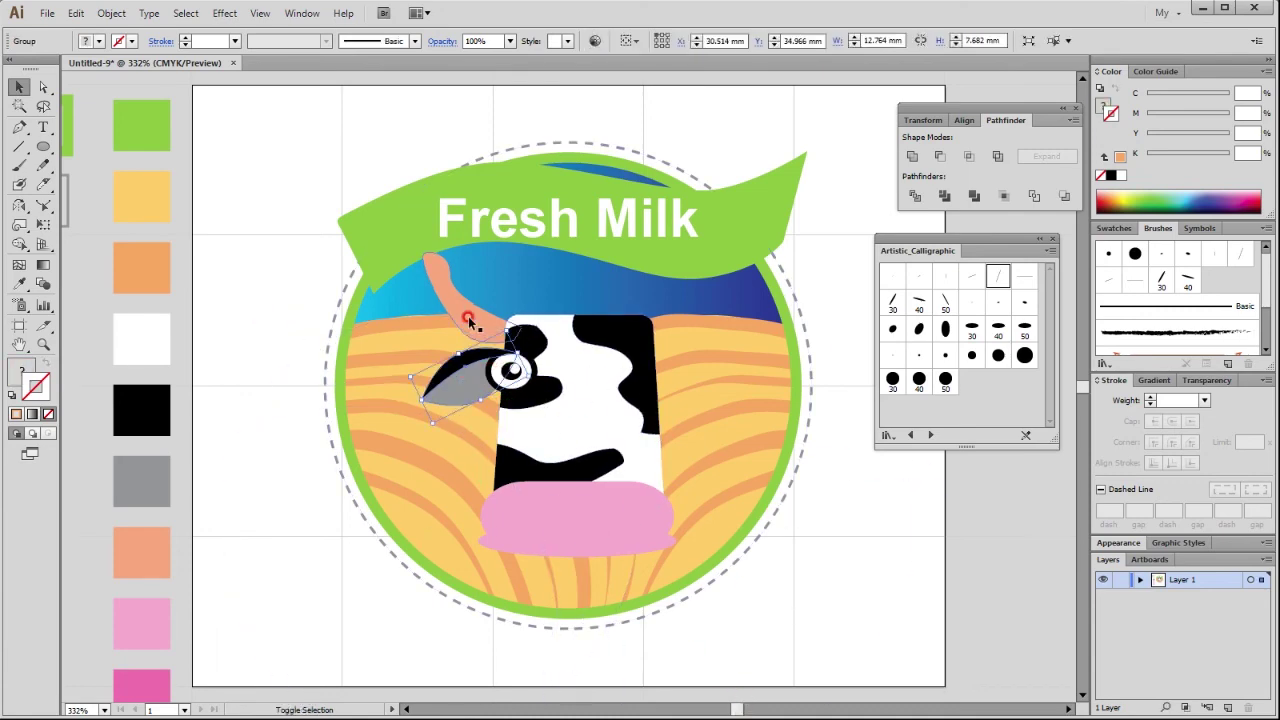
{"action": "left_click", "coordinate": [469, 321], "text": "shift"}
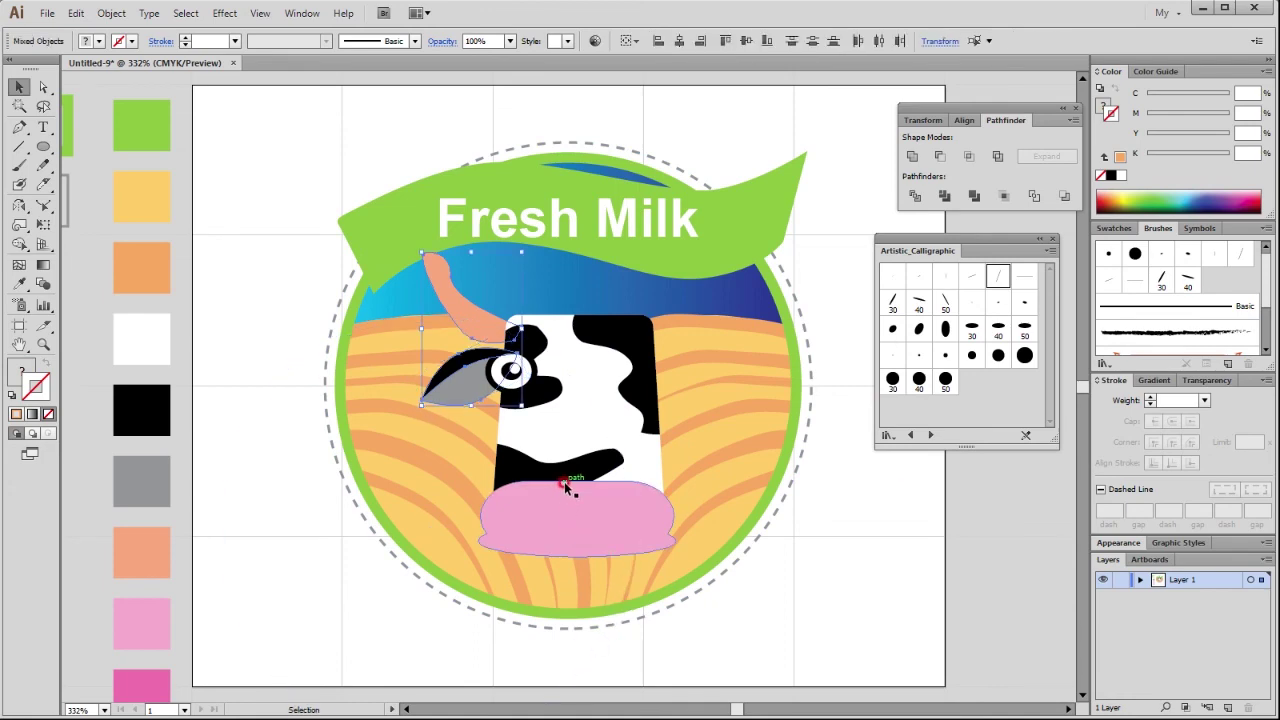
Step: Reflect a vertical copy of the horn and ear across the badge's top centre
{"action": "key", "text": "o"}
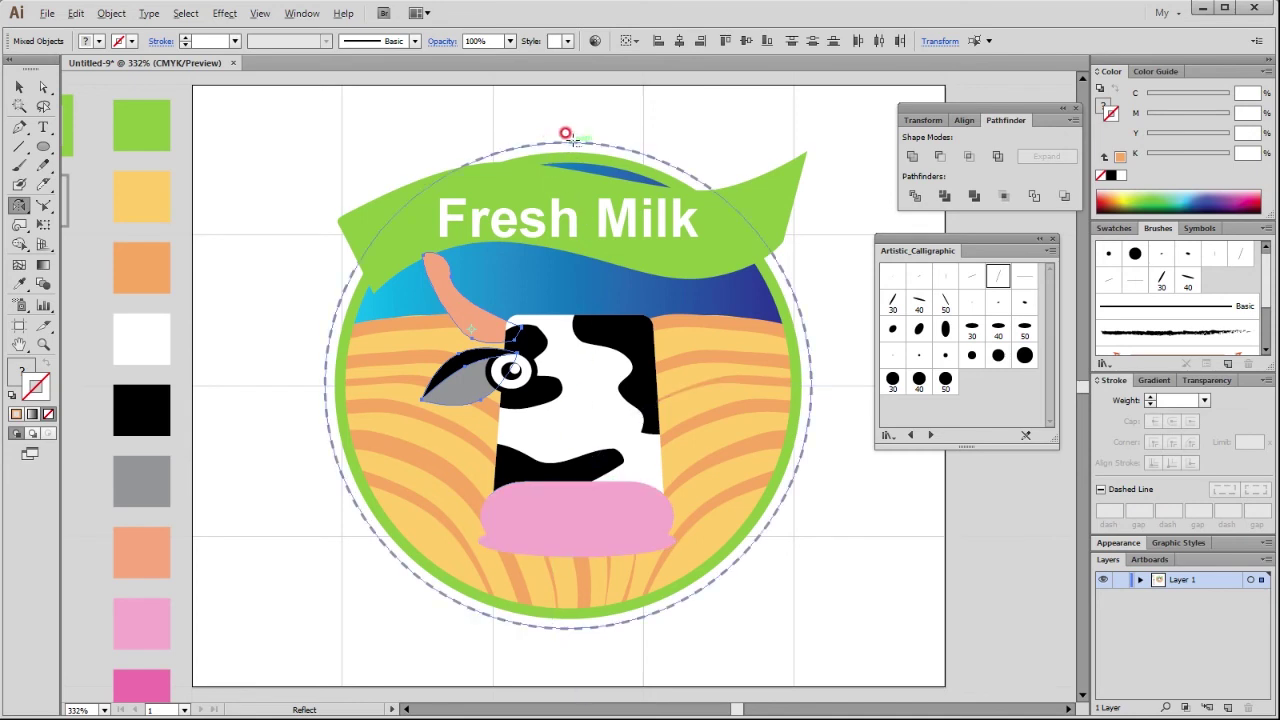
{"action": "left_click_drag", "start_coordinate": [570, 135], "coordinate": [573, 155]}
{"action": "left_click", "coordinate": [568, 157], "text": "alt"}
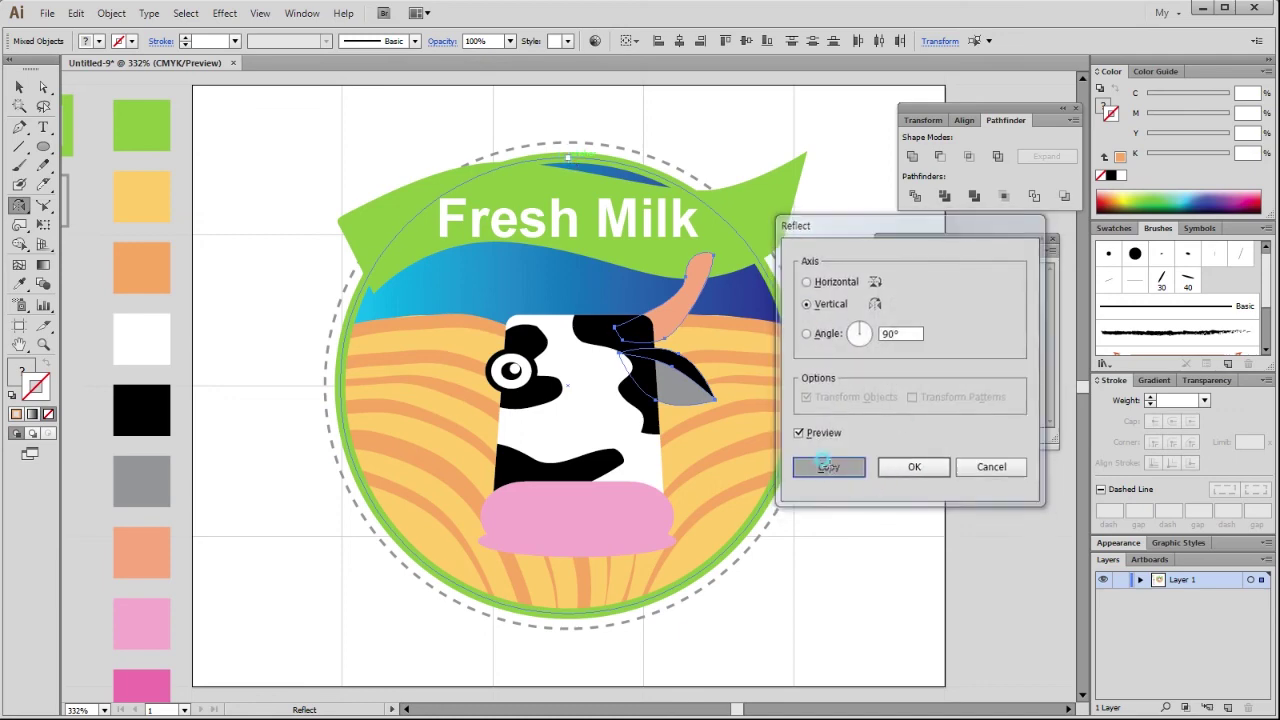
{"action": "left_click", "coordinate": [828, 467]}
{"action": "left_click", "coordinate": [21, 86]}
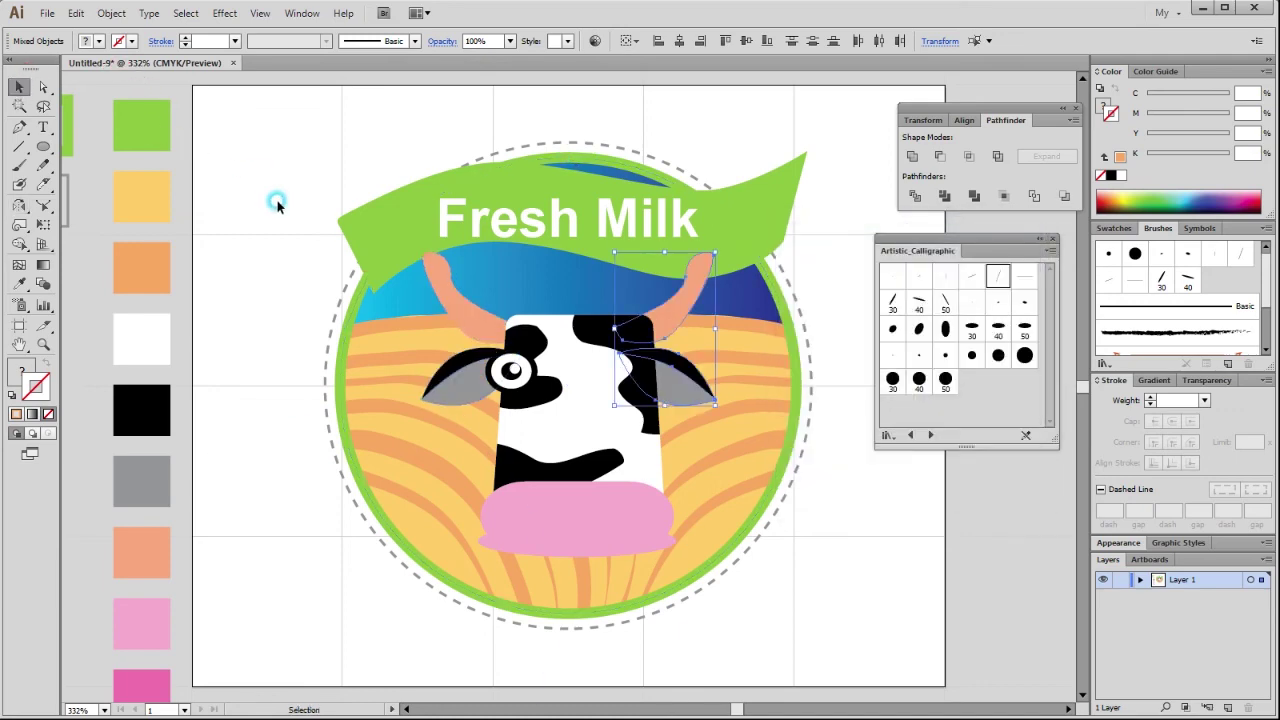
{"action": "left_click", "coordinate": [277, 200]}
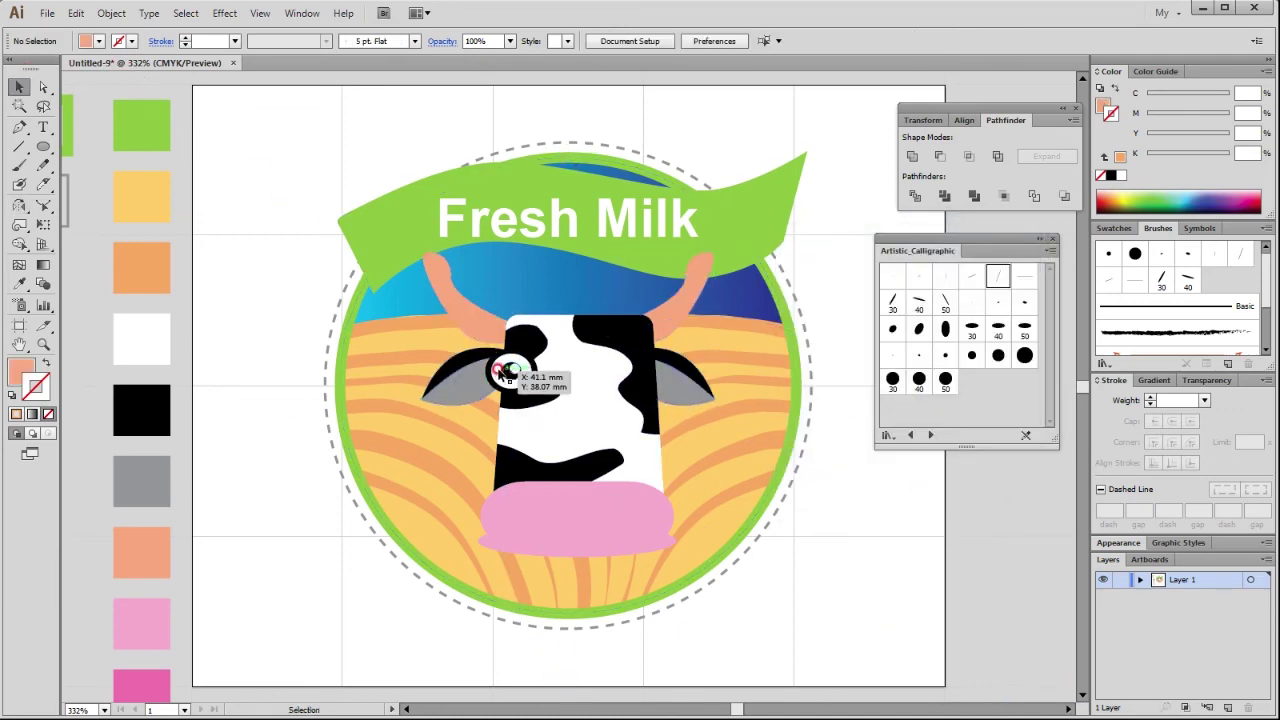
Step: Set the darker pink swatch as the fill colour and zoom in on the cow's face
{"action": "left_click_drag", "start_coordinate": [389, 251], "coordinate": [777, 663]}
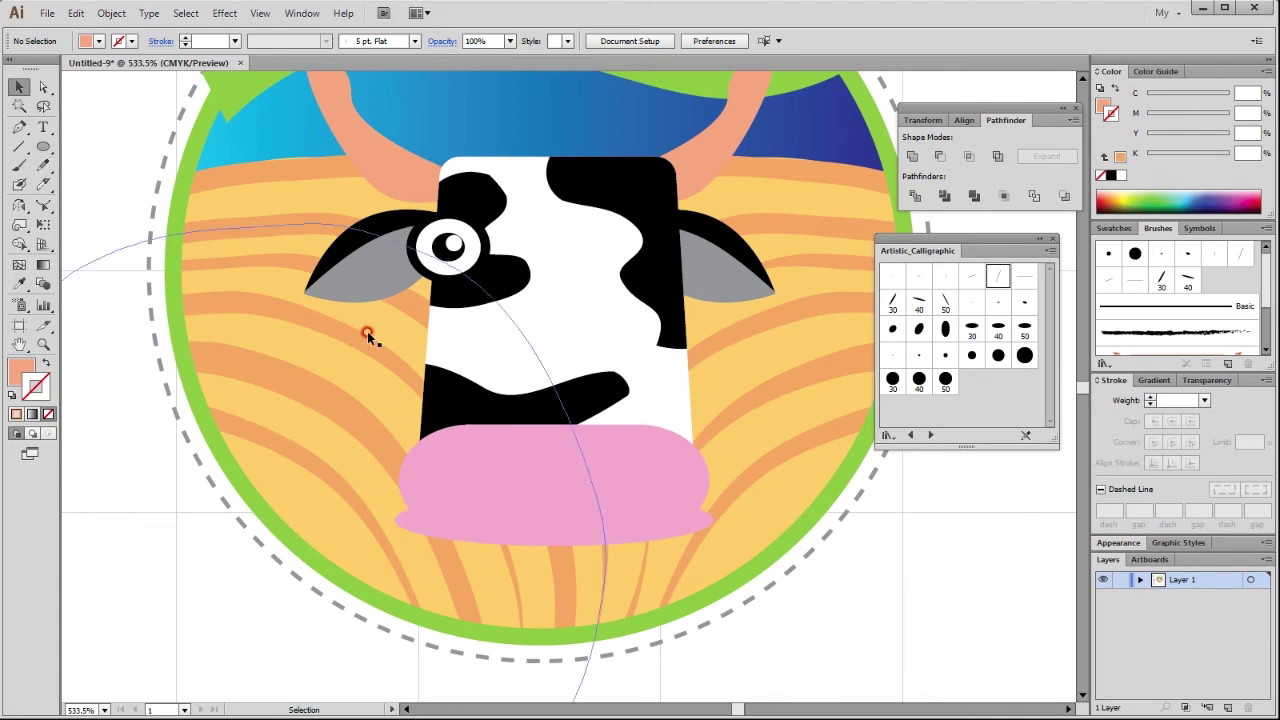
{"action": "key", "text": "a"}
{"action": "key", "text": "v"}
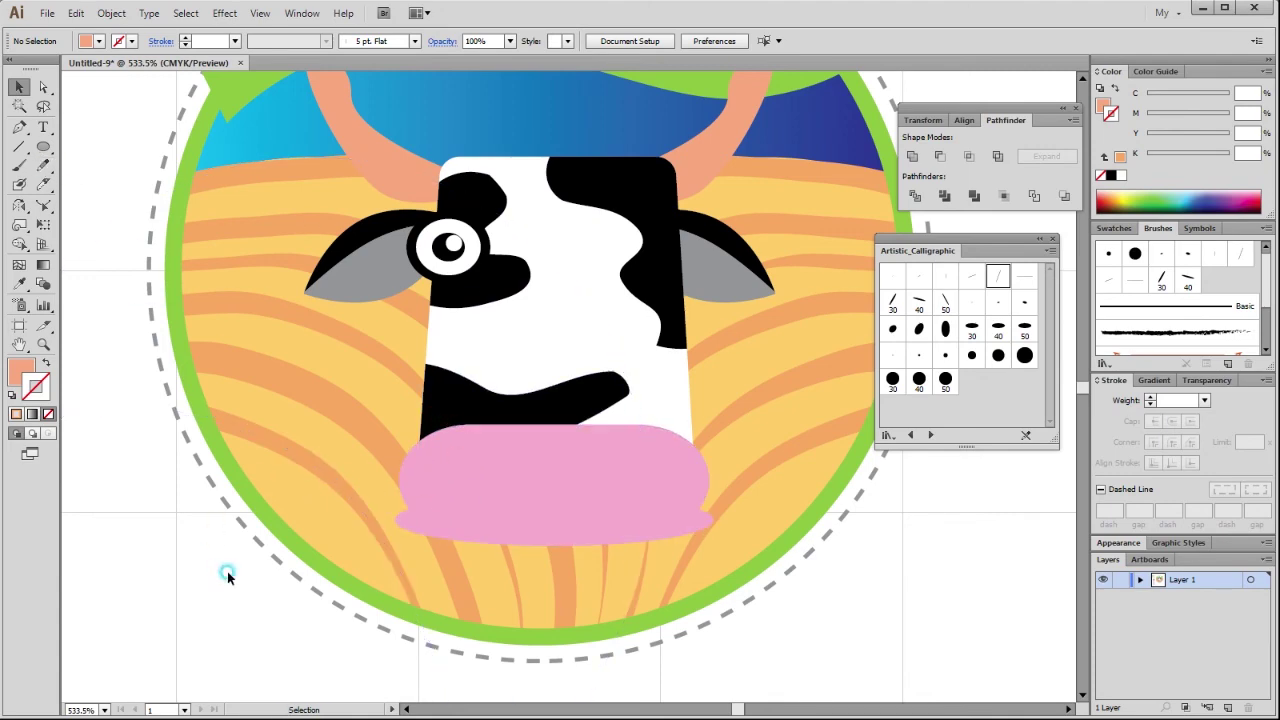
{"action": "key", "text": "ctrl+minus"}
{"action": "key", "text": "ctrl+minus"}
{"action": "key", "text": "ctrl+minus"}
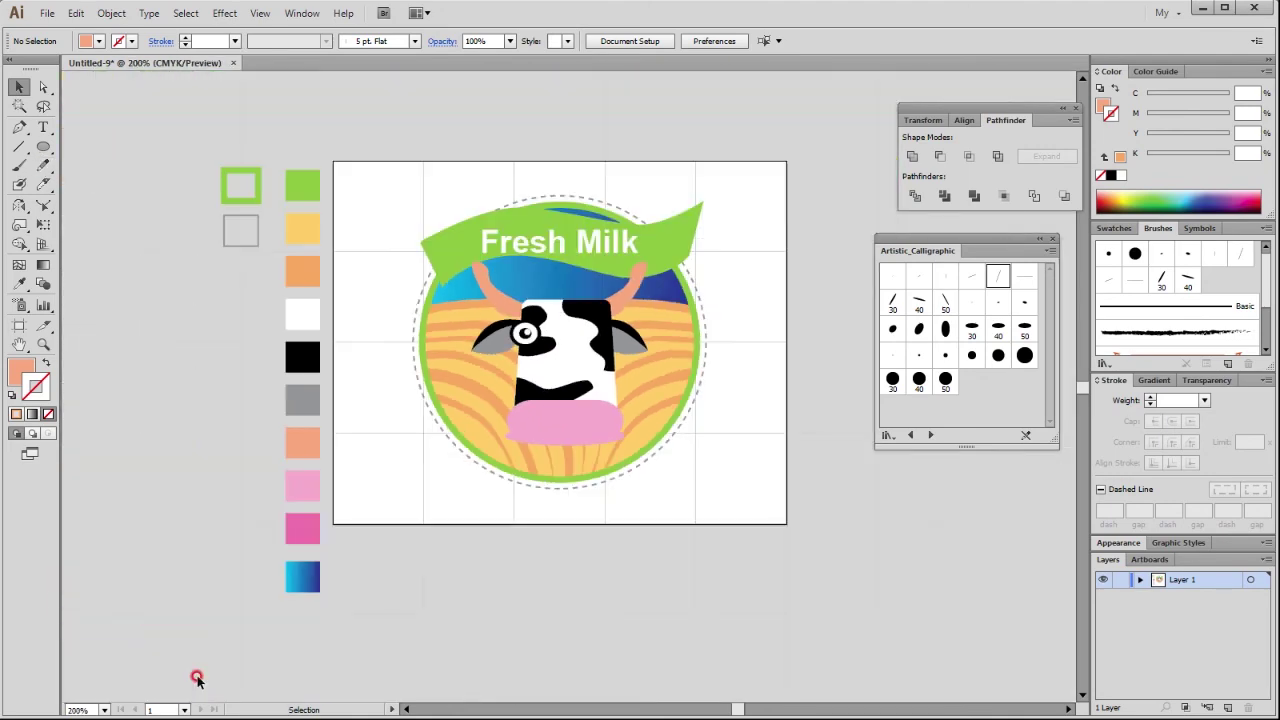
{"action": "left_click", "coordinate": [300, 528]}
{"action": "left_click", "coordinate": [455, 500]}
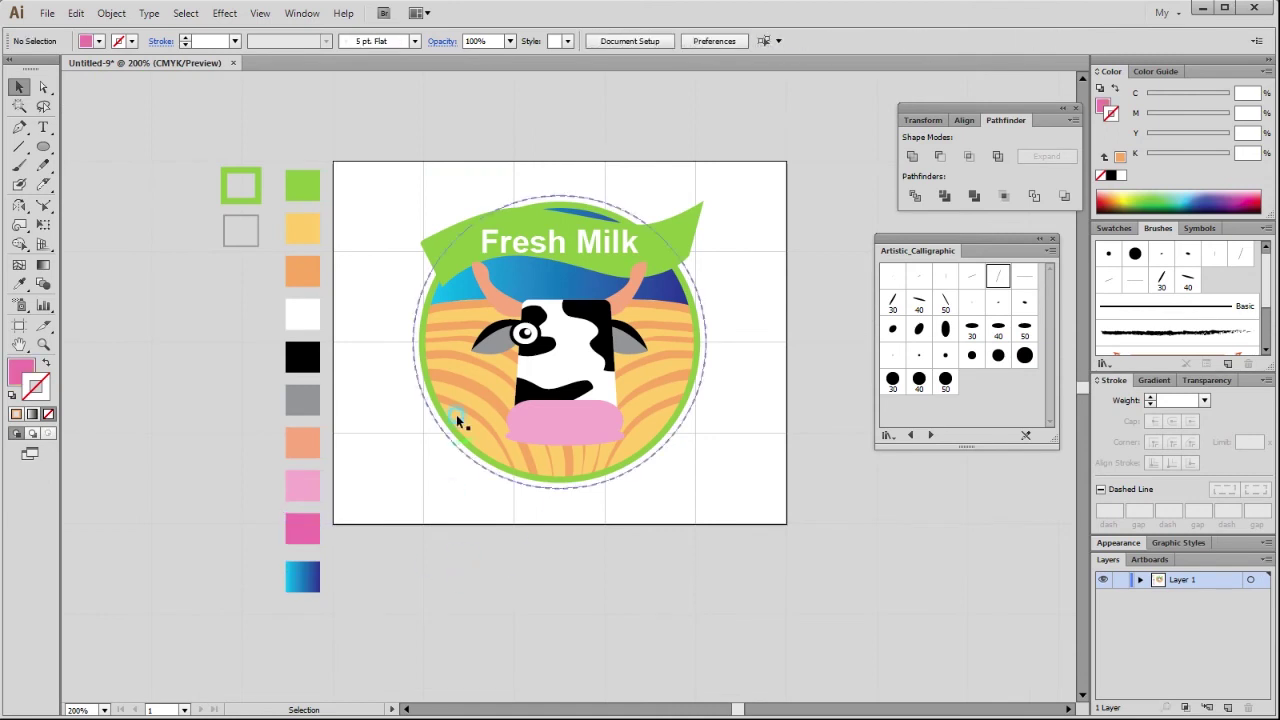
{"action": "left_click_drag", "start_coordinate": [378, 212], "coordinate": [672, 525]}
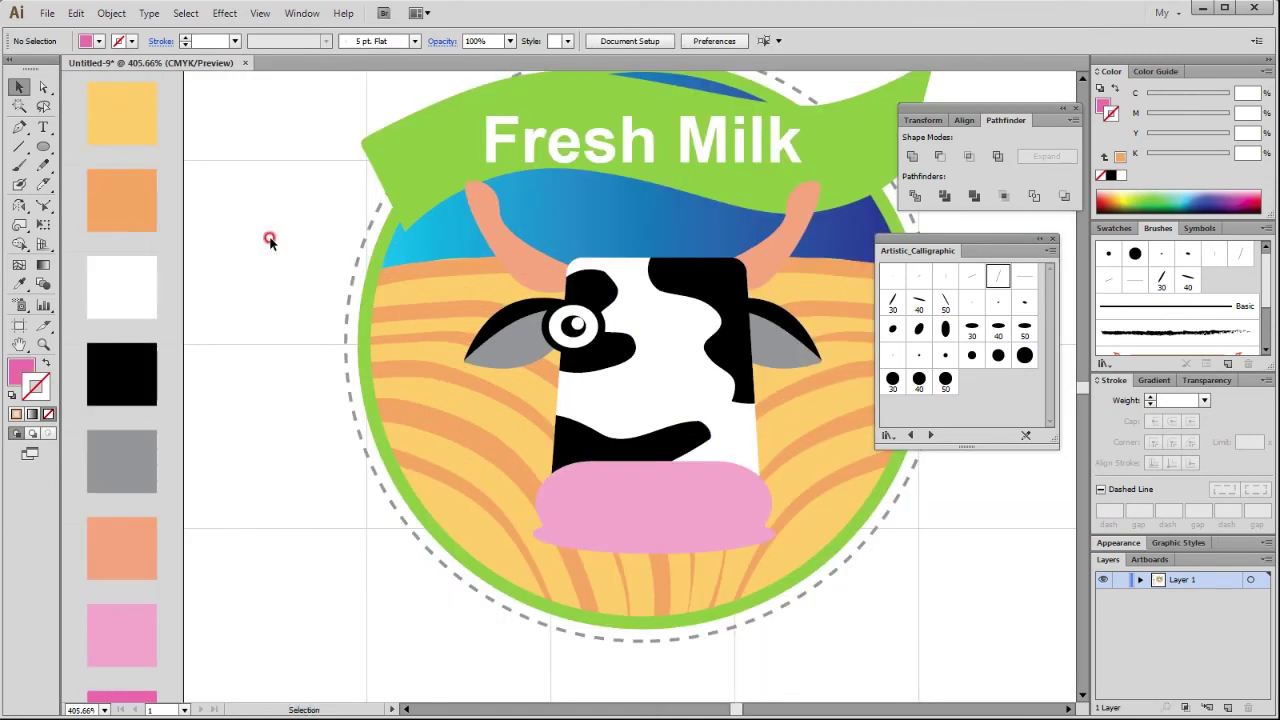
Step: Draw a curved dark pink nostril on the muzzle's left side and select it
{"action": "left_click", "coordinate": [17, 127]}
{"action": "left_click", "coordinate": [589, 474]}
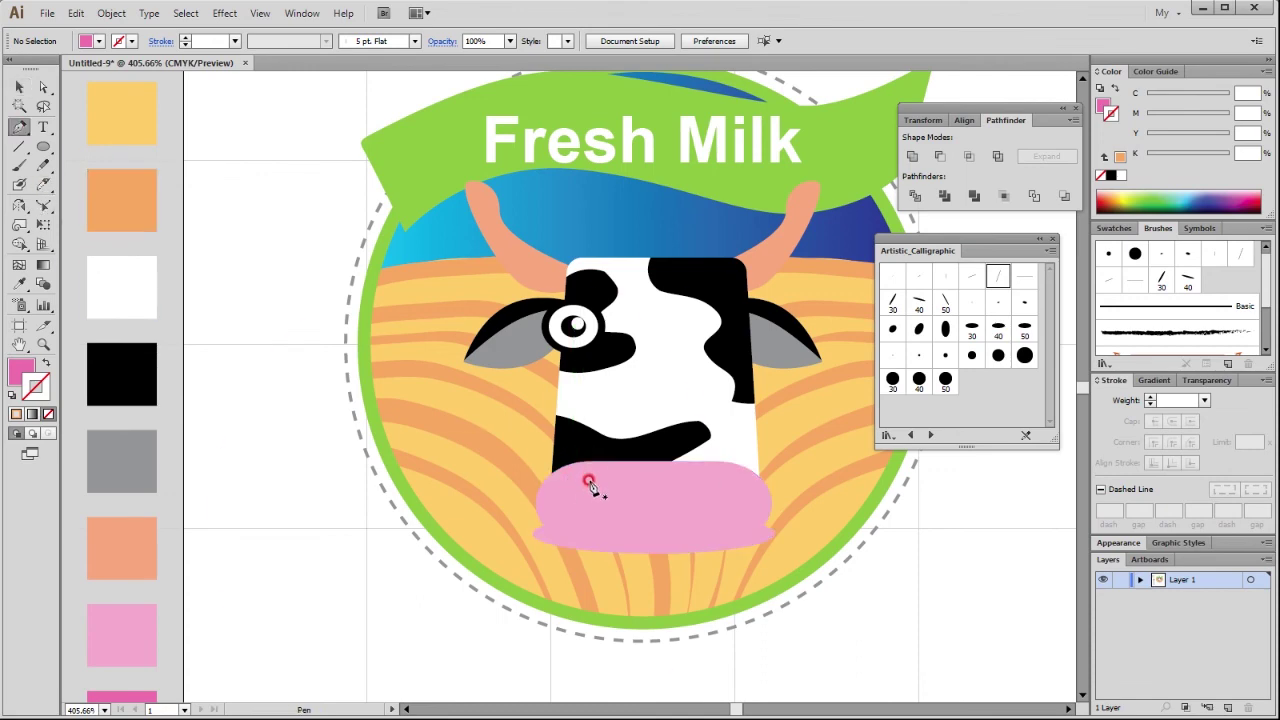
{"action": "mouse_move", "coordinate": [593, 485]}
{"action": "left_mouse_down"}
{"action": "mouse_move", "coordinate": [560, 507]}
{"action": "mouse_move", "coordinate": [572, 523]}
{"action": "mouse_move", "coordinate": [589, 511]}
{"action": "left_mouse_up"}
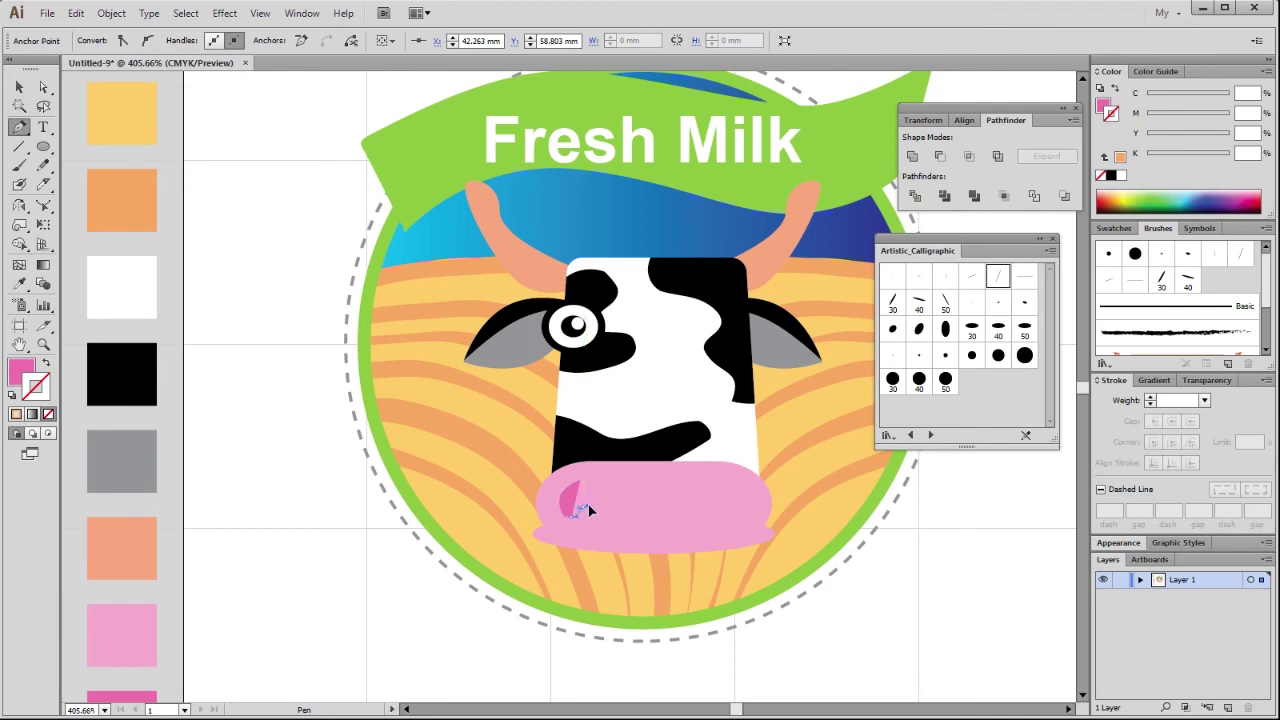
{"action": "left_click_drag", "start_coordinate": [605, 496], "coordinate": [601, 476]}
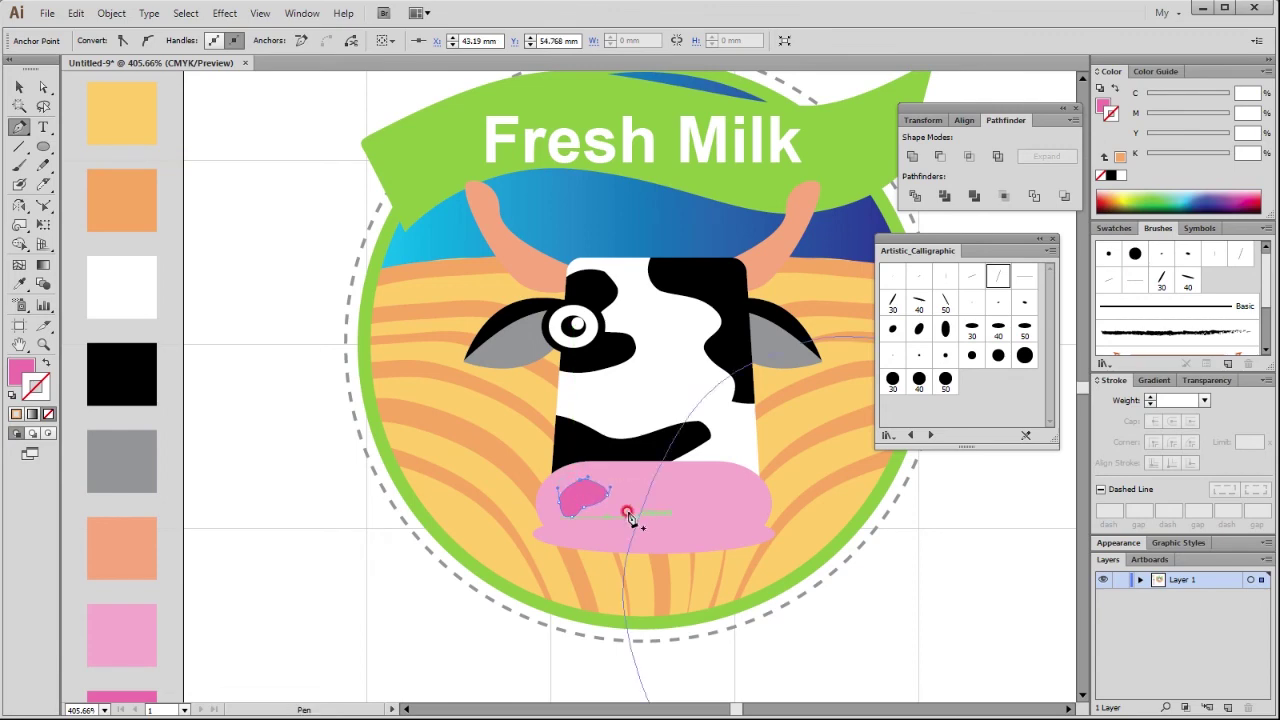
{"action": "key", "text": "v"}
{"action": "left_click", "coordinate": [310, 530]}
{"action": "left_click", "coordinate": [597, 491]}
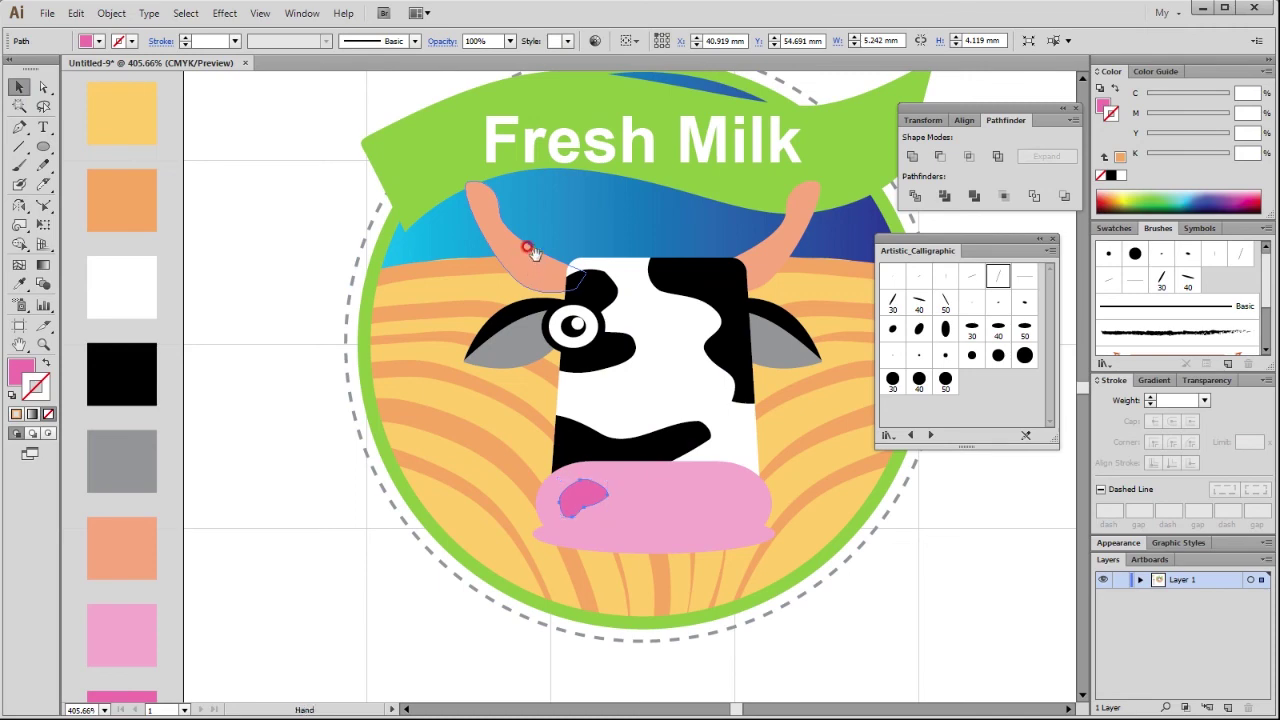
{"action": "scroll", "coordinate": [875, 452], "scroll_direction": "up", "scroll_amount": 2}
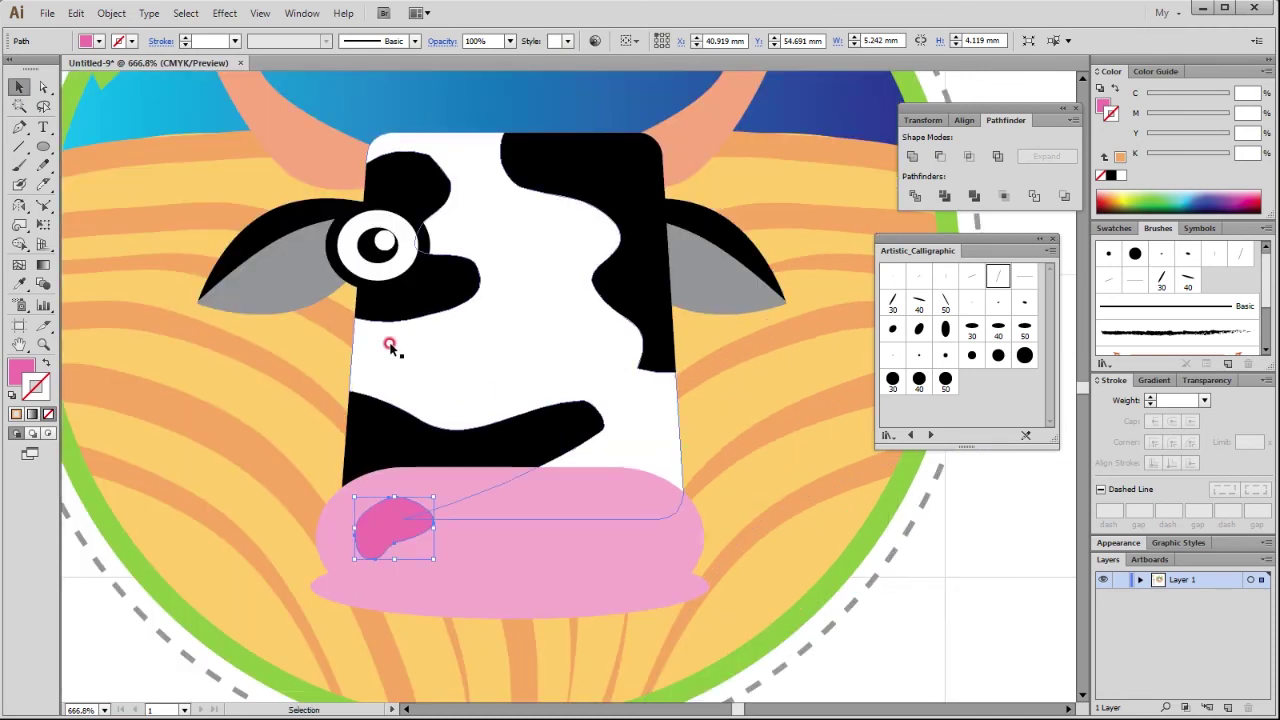
Step: Reflect copies of the eye parts and nostril across a vertical axis at the muzzle centre, then zoom out
{"action": "left_click", "coordinate": [375, 245], "text": "shift"}
{"action": "left_click", "coordinate": [348, 255], "text": "shift"}
{"action": "left_click", "coordinate": [550, 460], "text": "shift"}
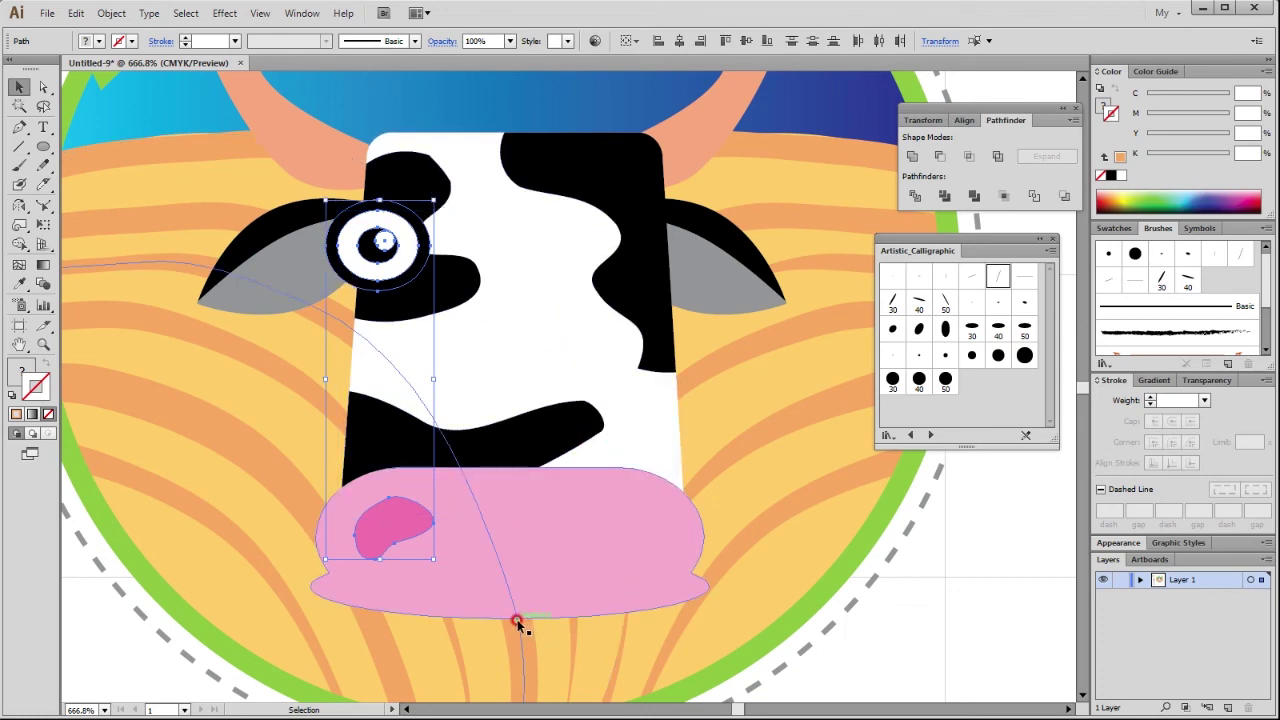
{"action": "key", "text": "o"}
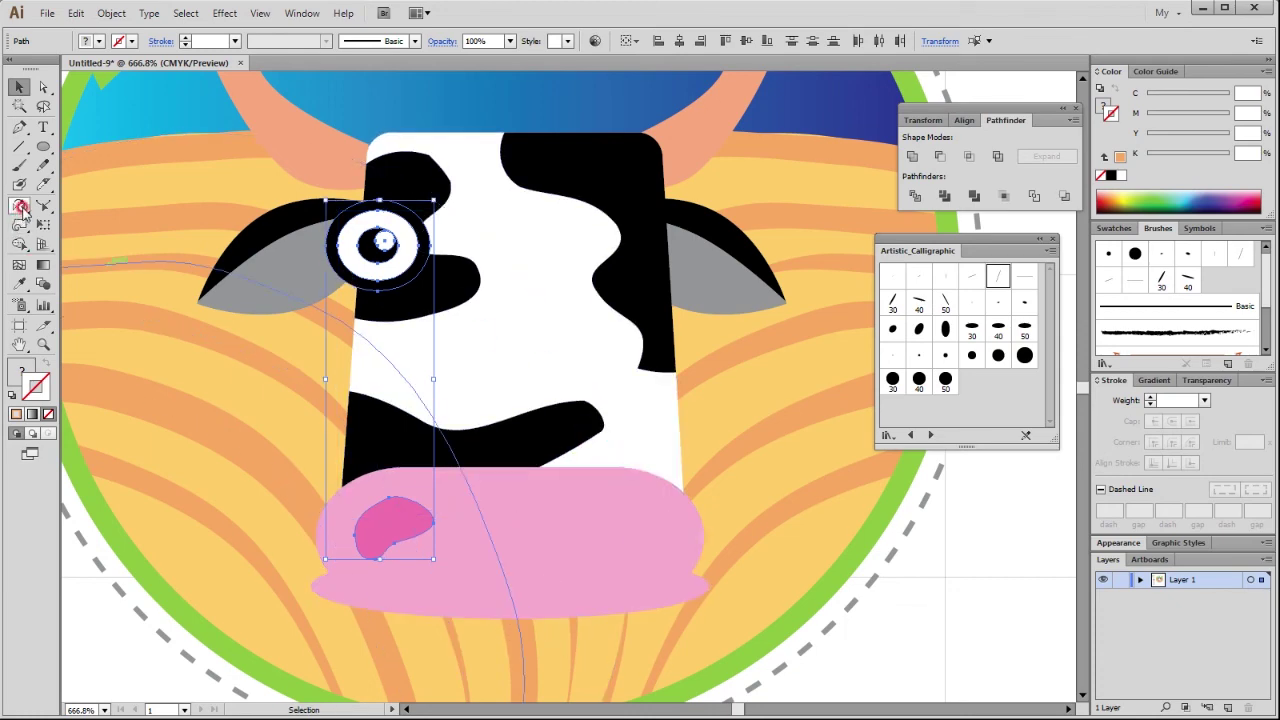
{"action": "left_click", "coordinate": [508, 616], "text": "alt"}
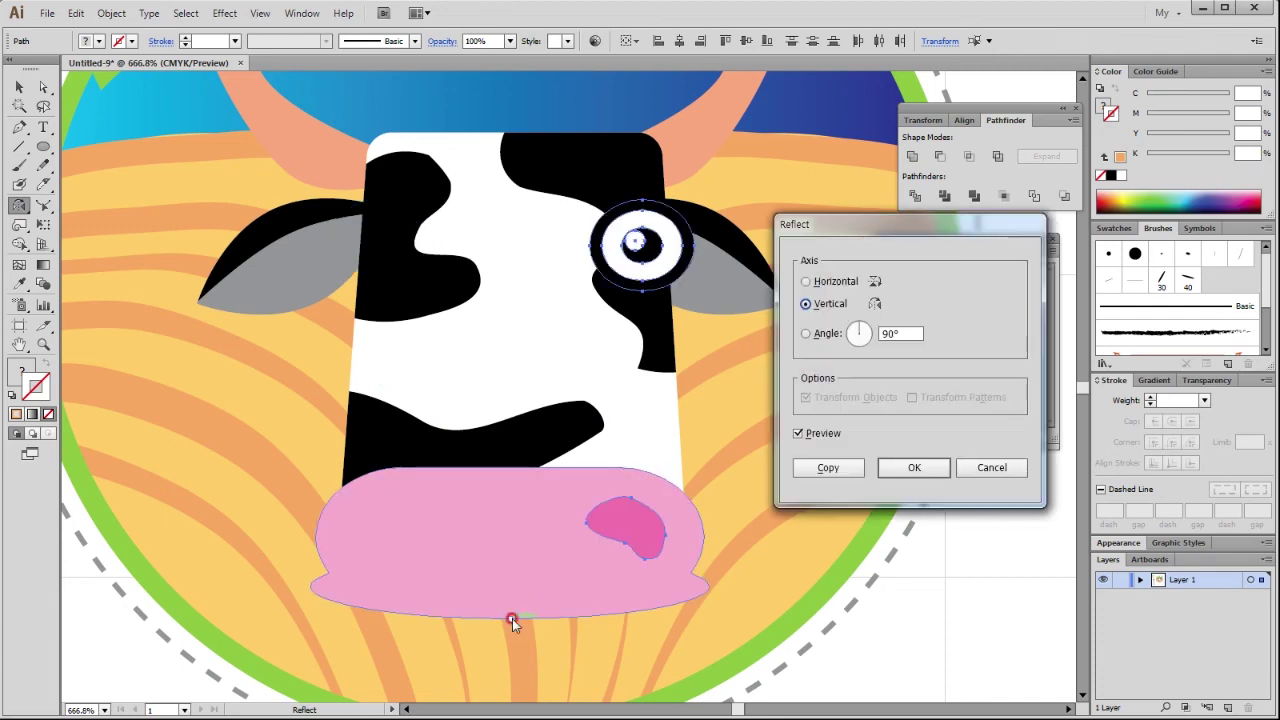
{"action": "left_click", "coordinate": [826, 466]}
{"action": "left_click", "coordinate": [19, 87]}
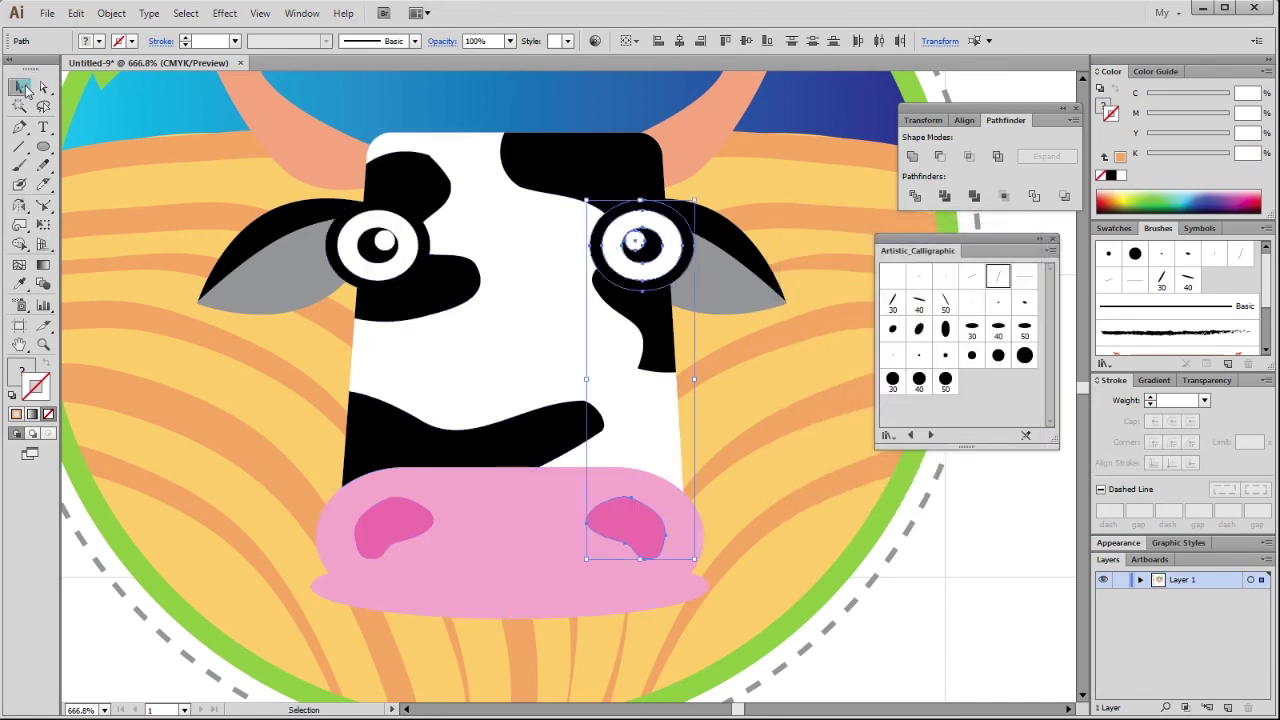
{"action": "left_click", "coordinate": [908, 640]}
{"action": "key", "text": "ctrl+0"}
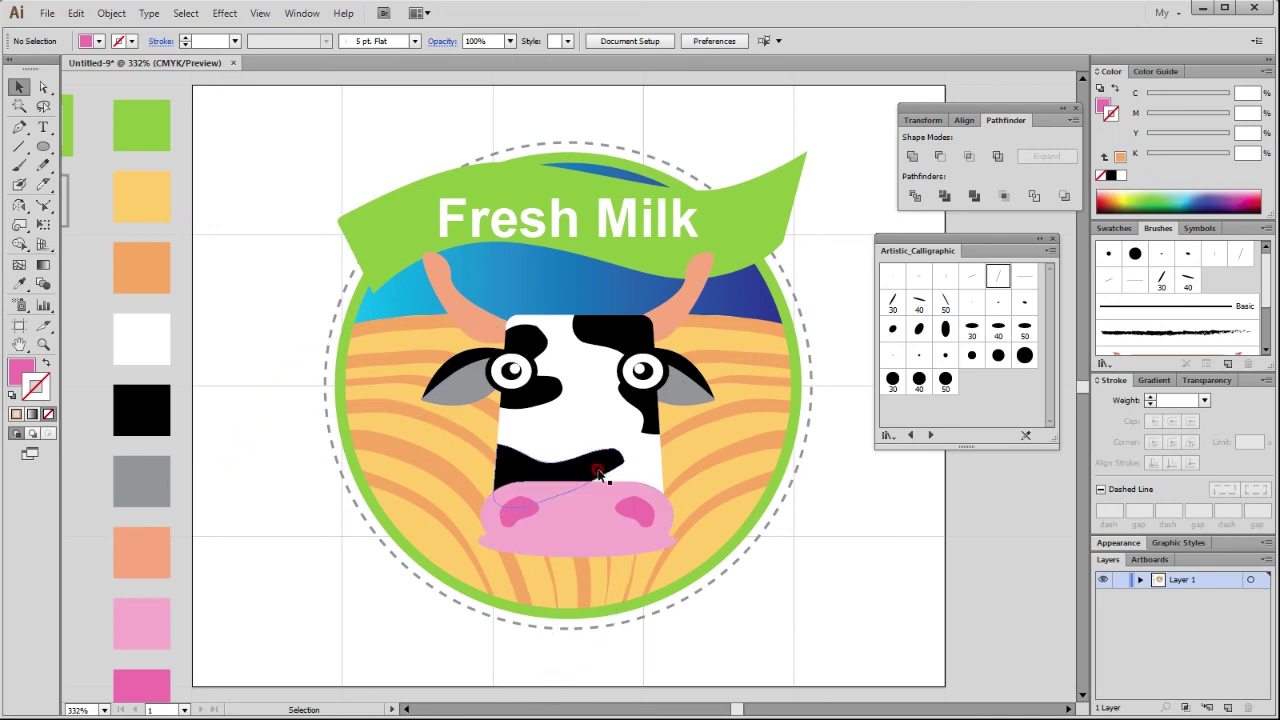
Step: Isolate the circular background group and frame the striped field
{"action": "left_click", "coordinate": [384, 342]}
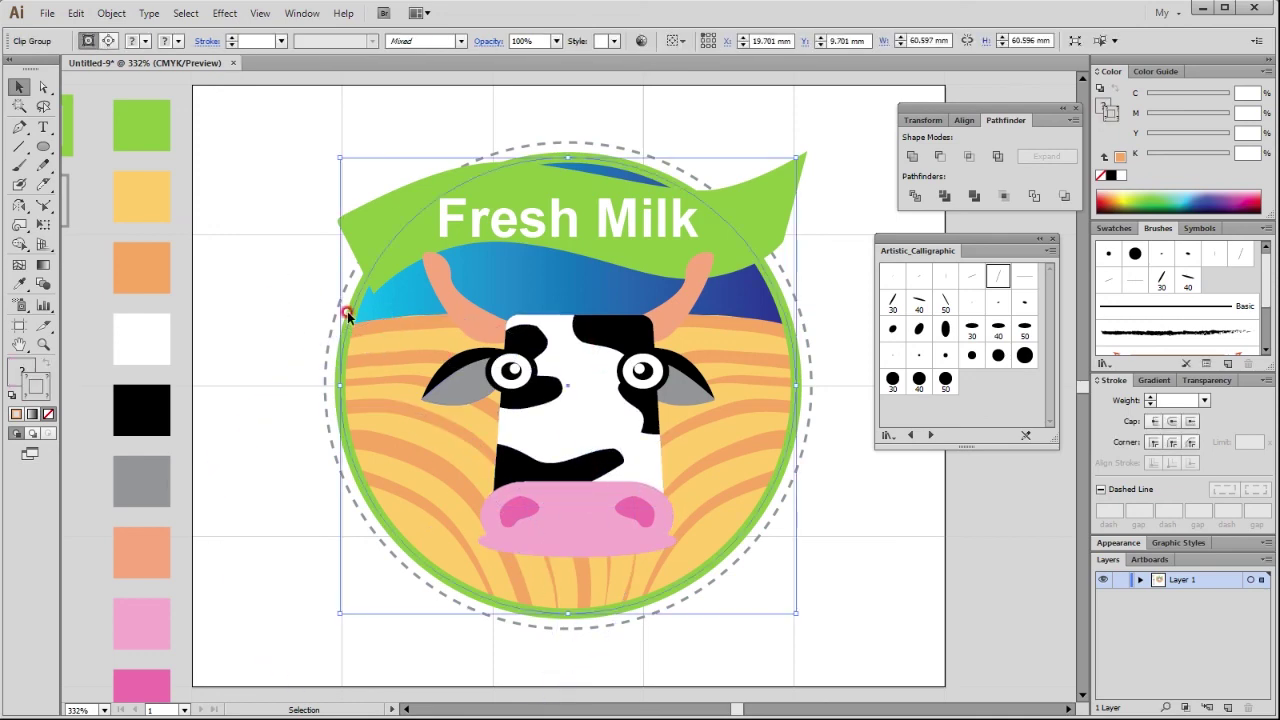
{"action": "double_click", "coordinate": [398, 325]}
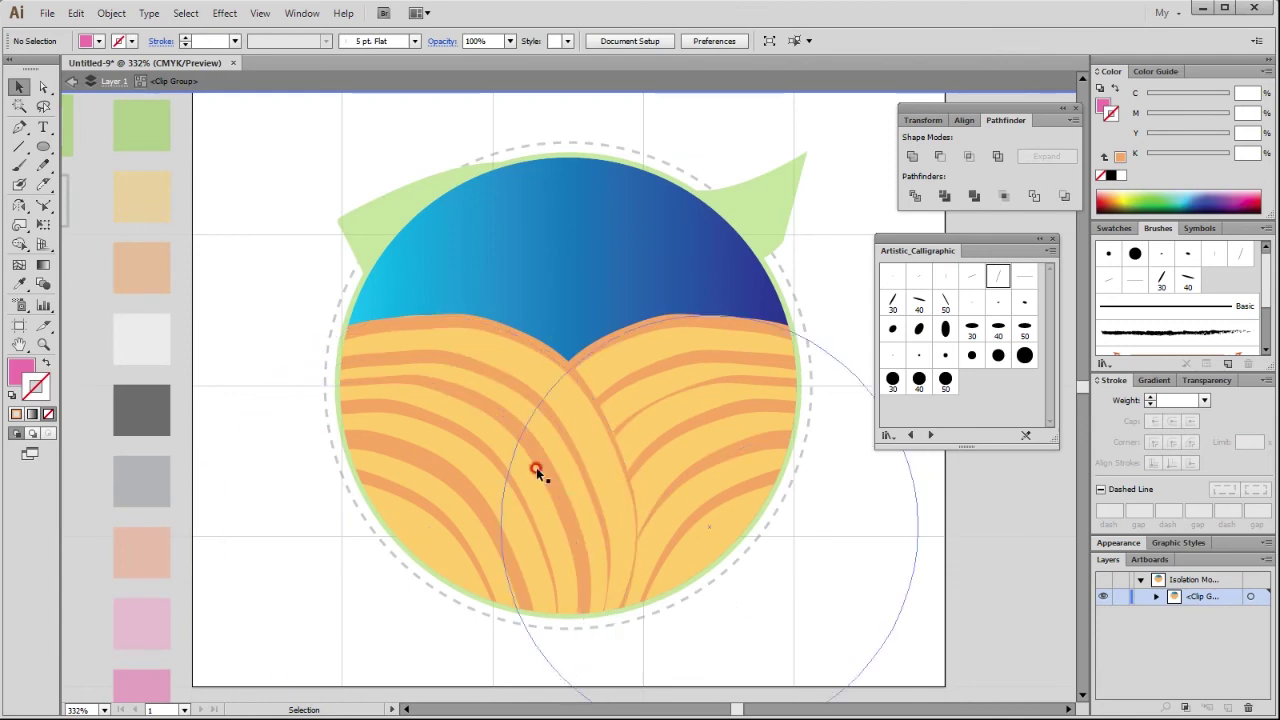
{"action": "mouse_move", "coordinate": [543, 451]}
{"action": "left_mouse_down"}
{"action": "mouse_move", "coordinate": [524, 308]}
{"action": "mouse_move", "coordinate": [532, 366]}
{"action": "left_mouse_up"}
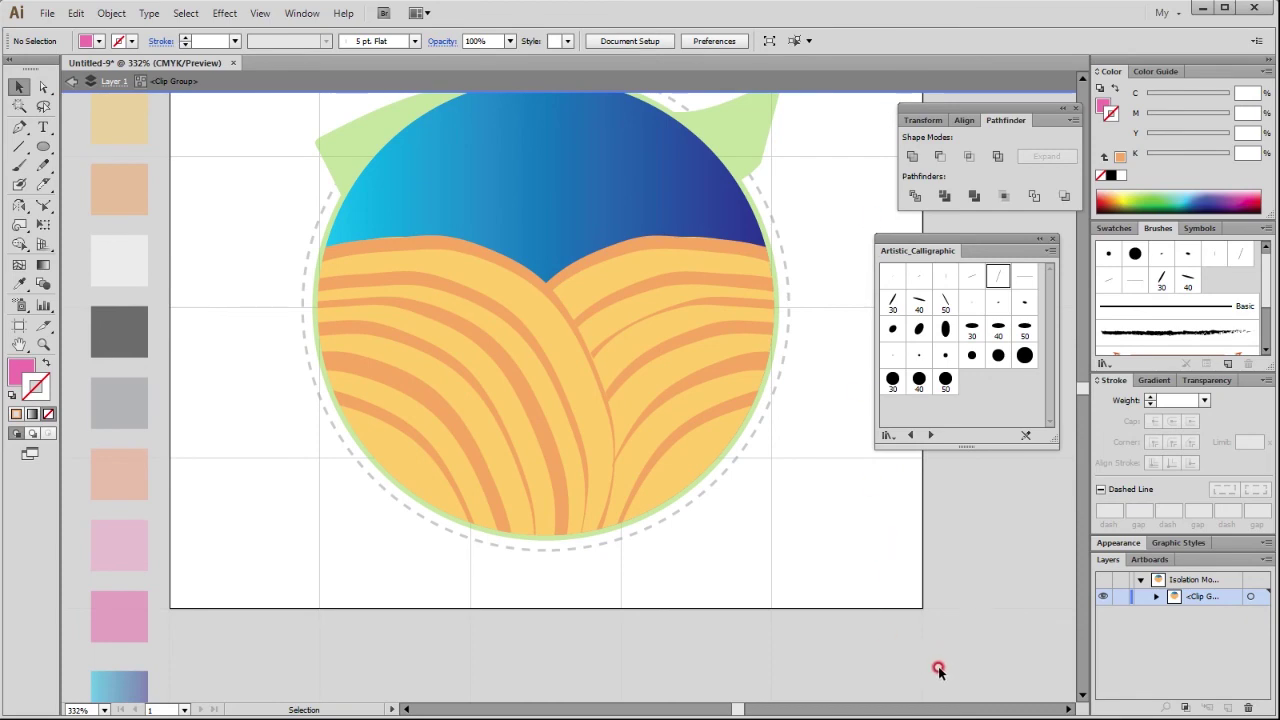
{"action": "key", "text": "ctrl+minus"}
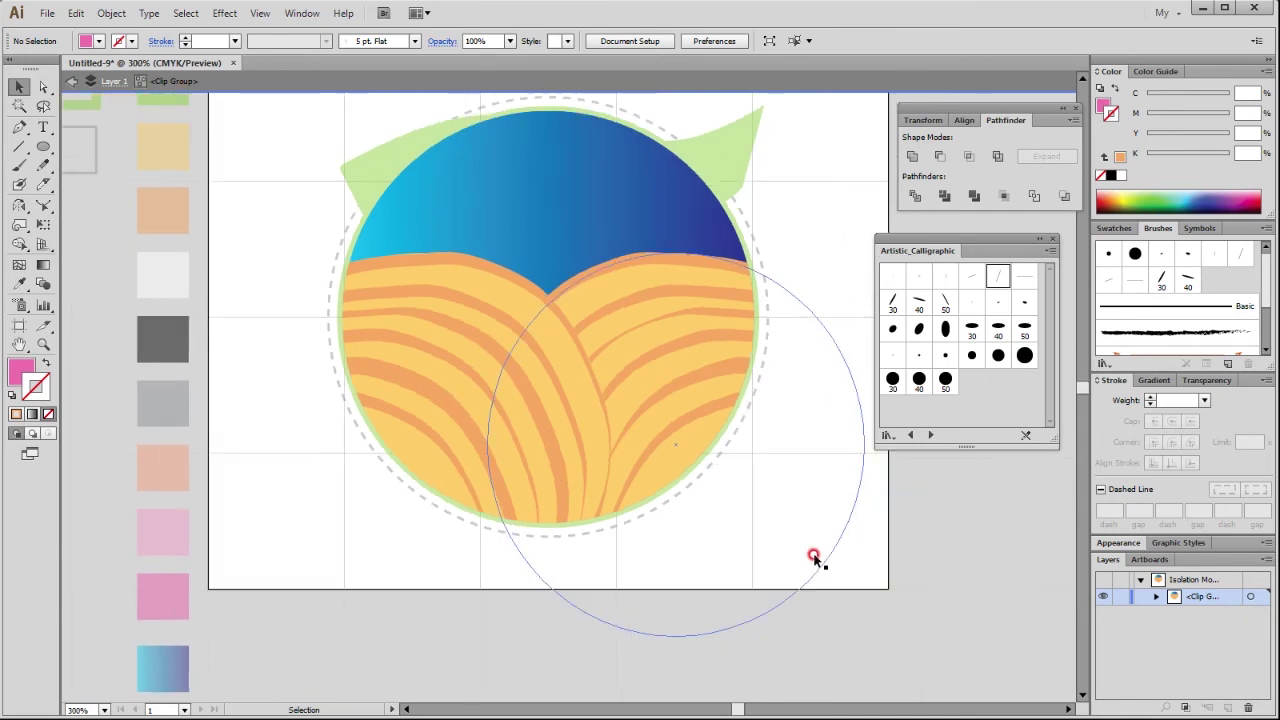
Step: Select the orange stripe arcs on both sides and drag them about 6 mm lower
{"action": "left_click_drag", "start_coordinate": [886, 643], "coordinate": [757, 457]}
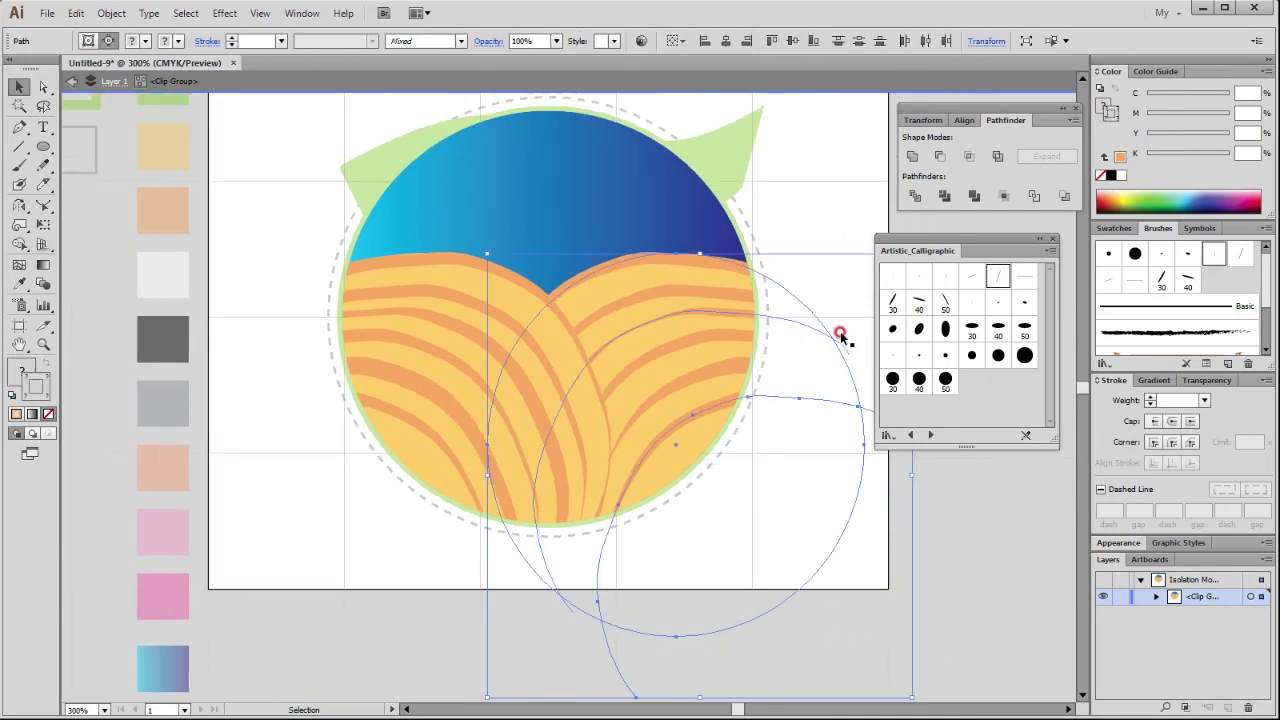
{"action": "left_click_drag", "start_coordinate": [810, 225], "coordinate": [788, 450]}
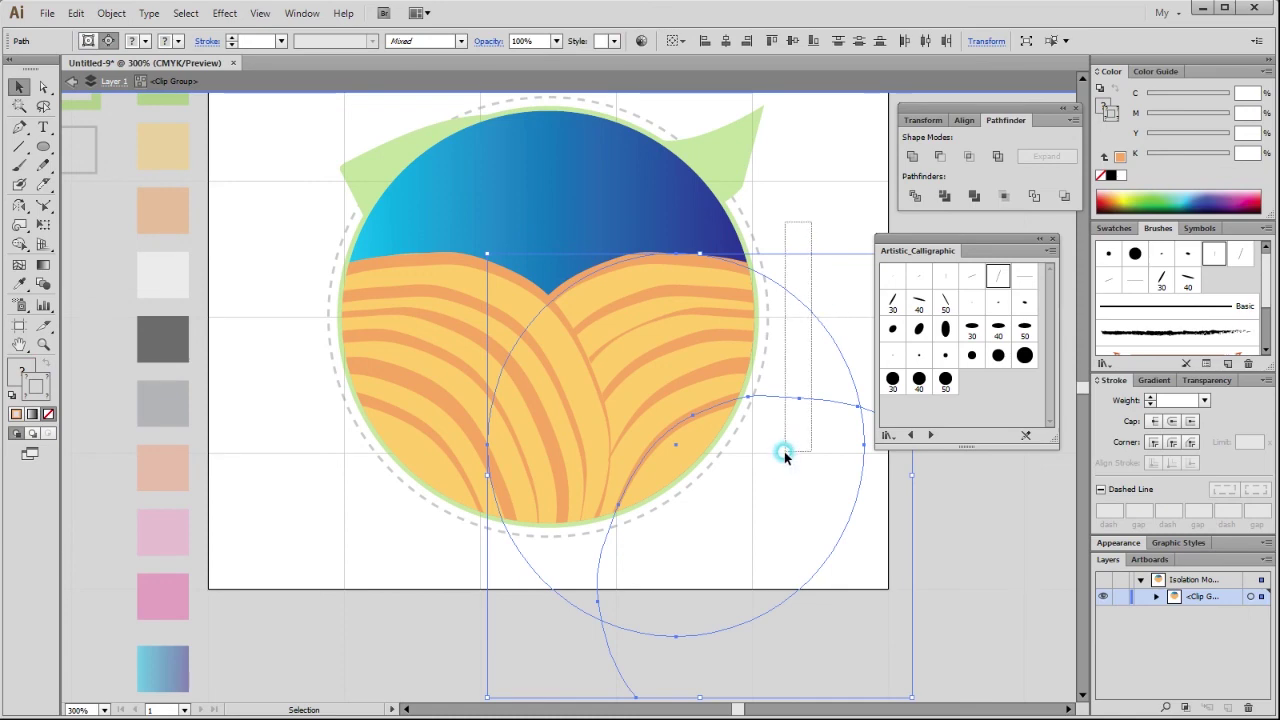
{"action": "left_click", "coordinate": [735, 413], "text": "shift"}
{"action": "left_click", "coordinate": [735, 413], "text": "shift"}
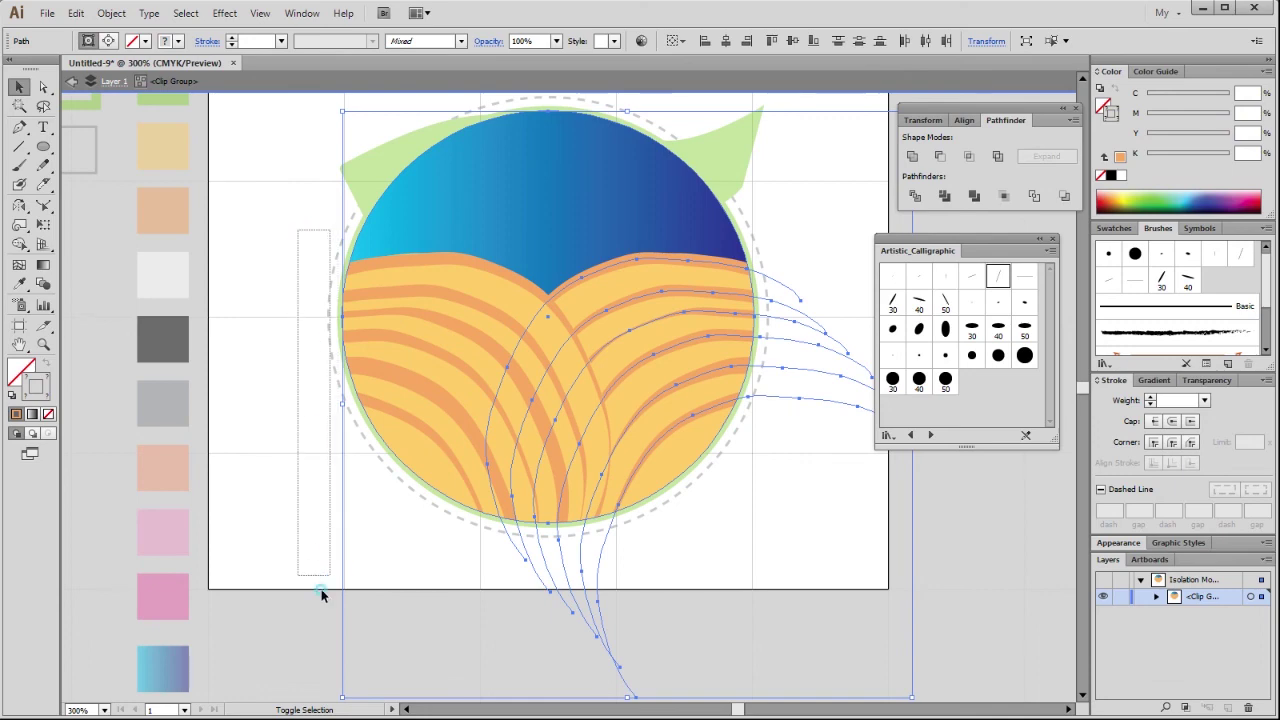
{"action": "left_click_drag", "start_coordinate": [297, 231], "coordinate": [279, 626]}
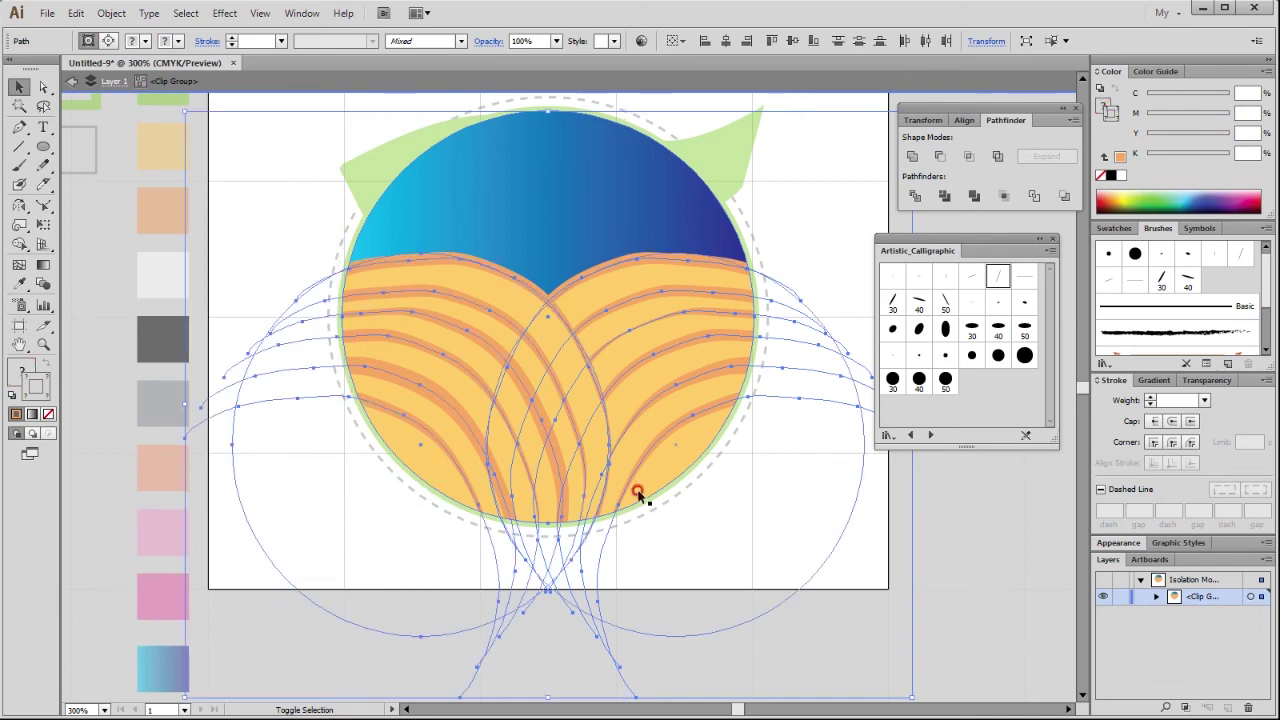
{"action": "left_click_drag", "start_coordinate": [537, 291], "coordinate": [536, 335]}
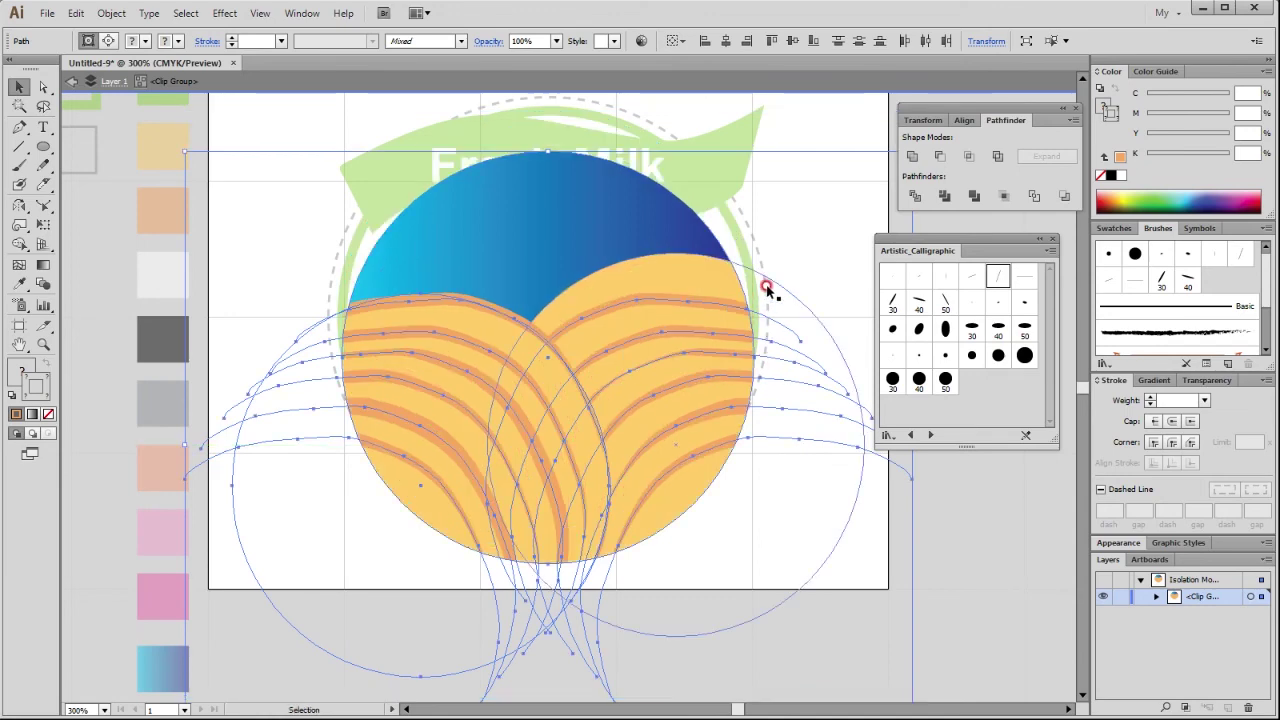
Step: Nudge the blue sky circle, then re-enter and exit the clipped field group's isolation
{"action": "left_click", "coordinate": [795, 208]}
{"action": "left_click", "coordinate": [573, 209]}
{"action": "left_click_drag", "start_coordinate": [549, 230], "coordinate": [545, 190]}
{"action": "left_click_drag", "start_coordinate": [579, 241], "coordinate": [565, 530]}
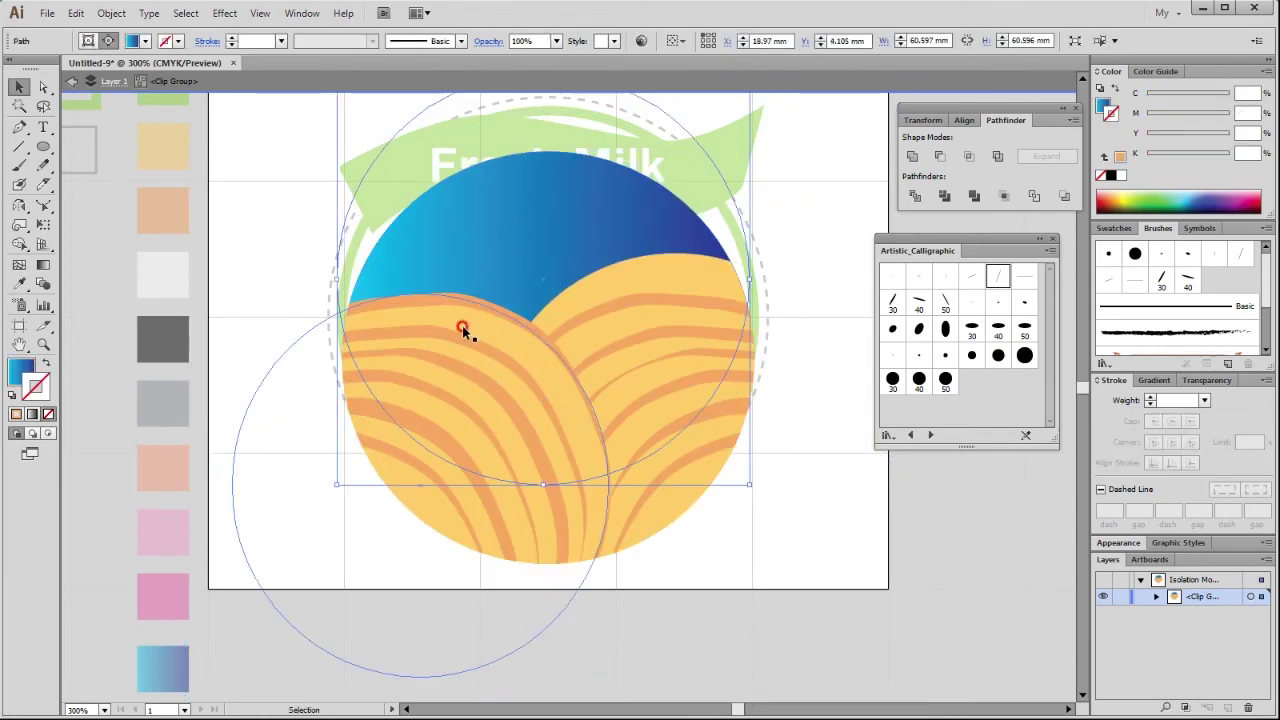
{"action": "key", "text": "v"}
{"action": "left_click", "coordinate": [551, 343]}
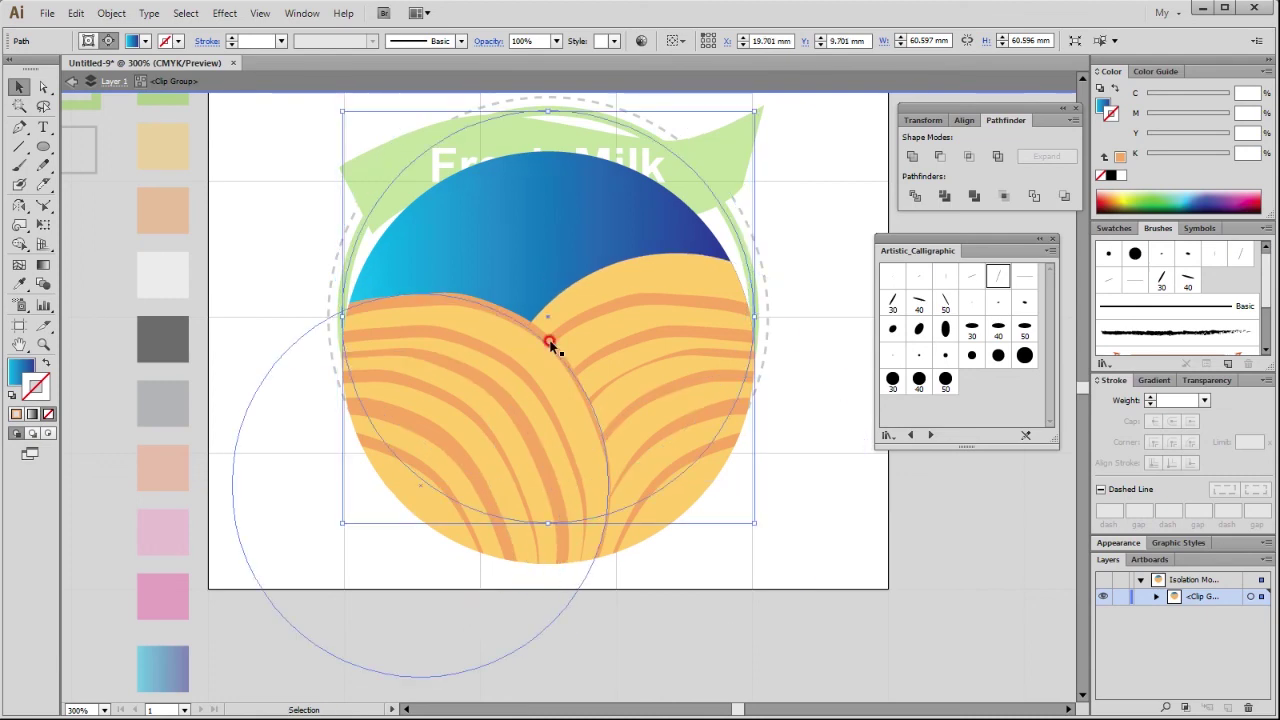
{"action": "double_click", "coordinate": [511, 227]}
{"action": "left_click", "coordinate": [806, 240]}
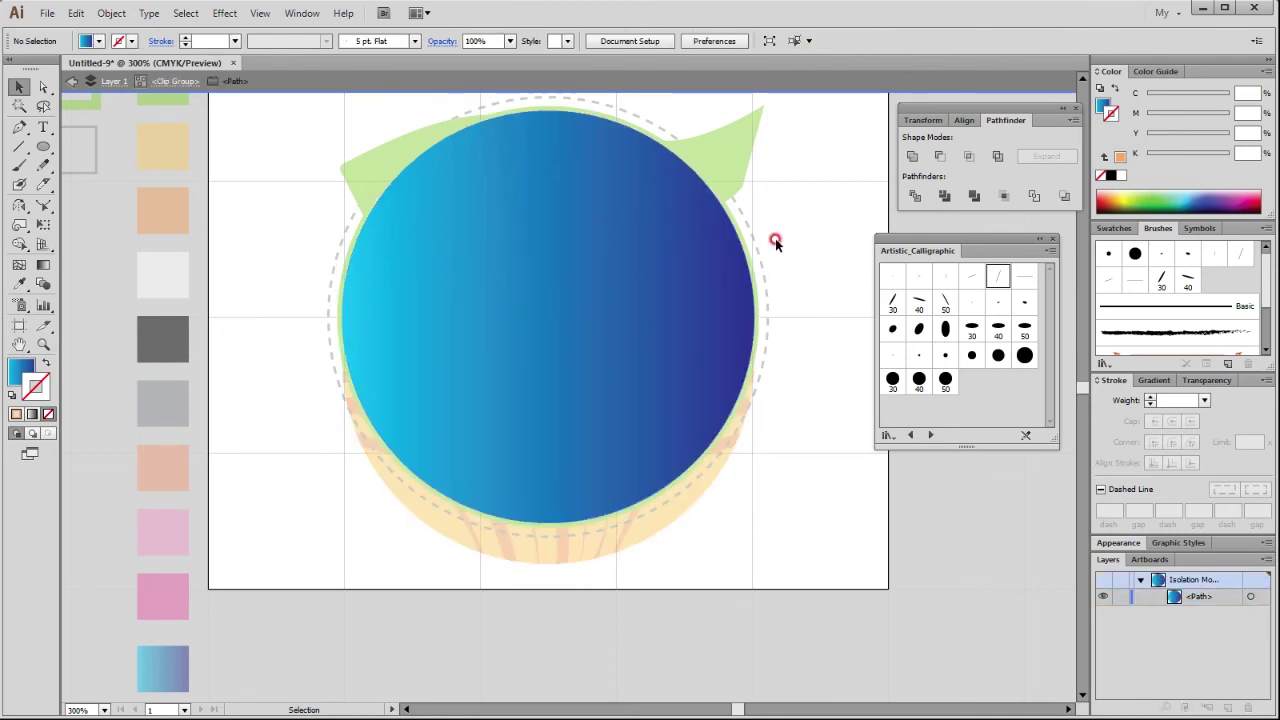
{"action": "double_click", "coordinate": [262, 241]}
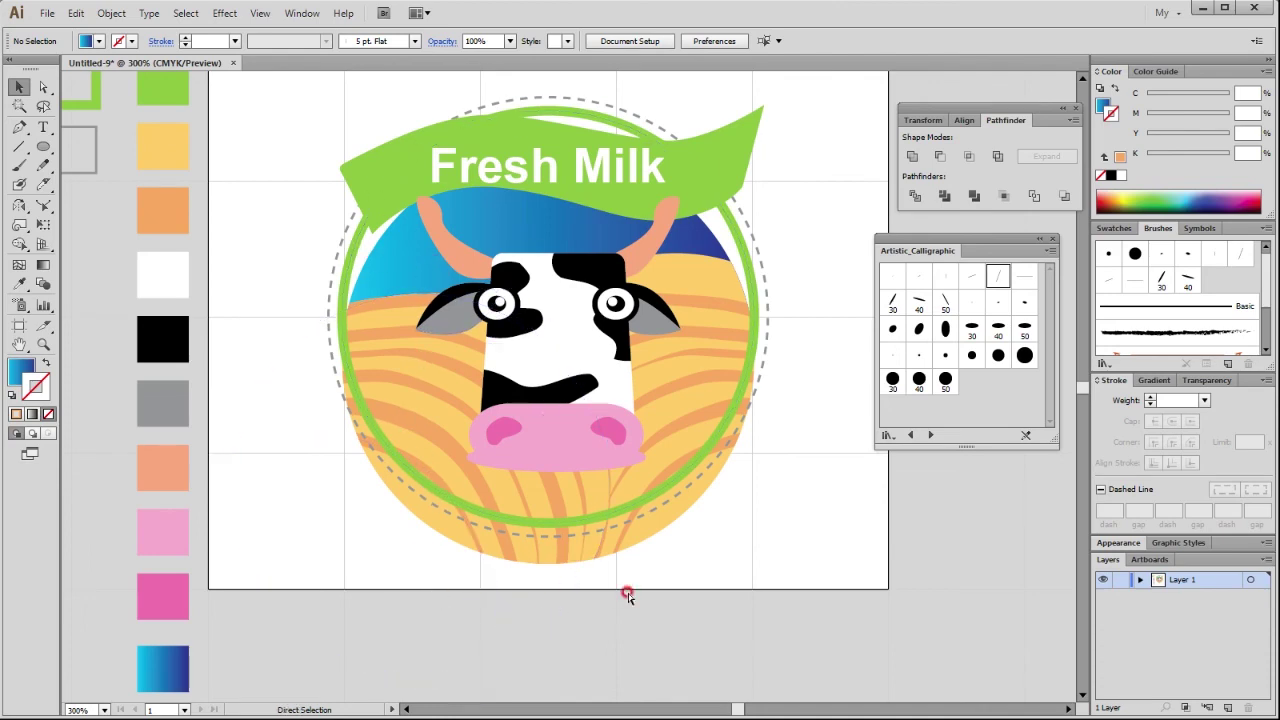
Step: Undo the mirrored right eye and nostril copies
{"action": "key", "text": "ctrl+z"}
{"action": "key", "text": "ctrl+z"}
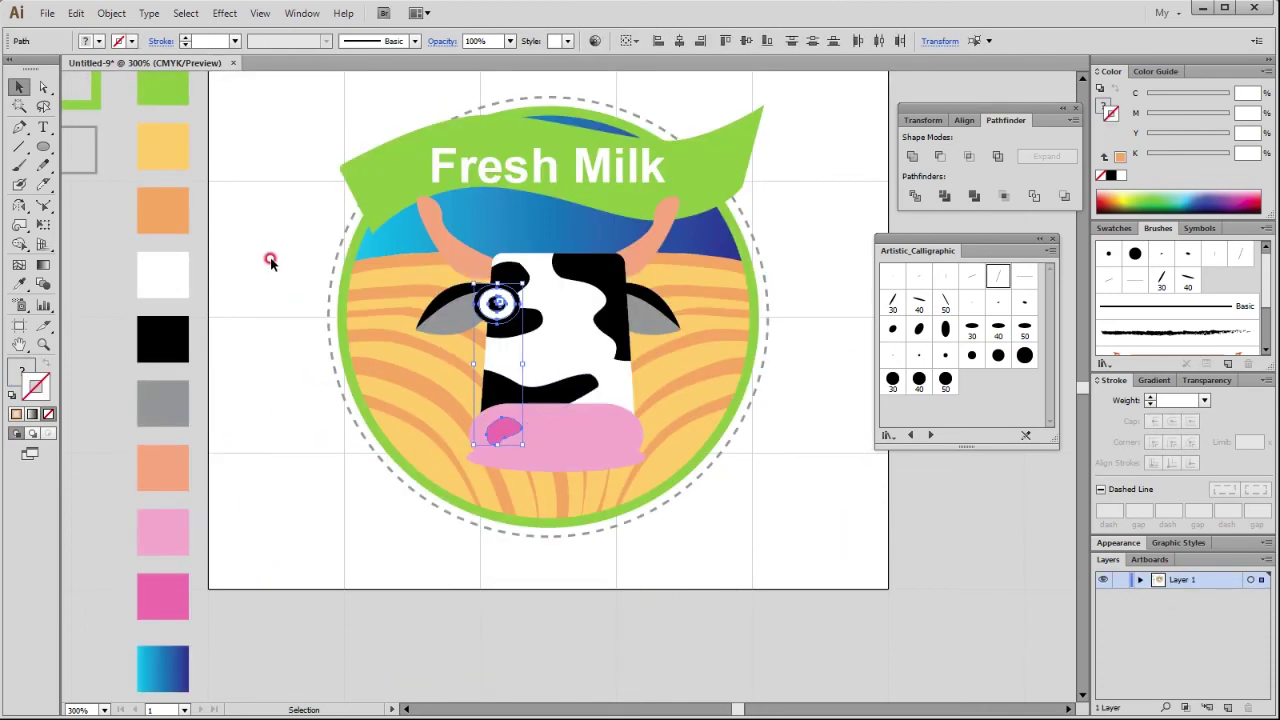
{"action": "key", "text": "v"}
{"action": "left_click", "coordinate": [280, 268]}
Step: Inside the clipped field group, shift the left field hill to the right, then exit isolation
{"action": "double_click", "coordinate": [416, 258]}
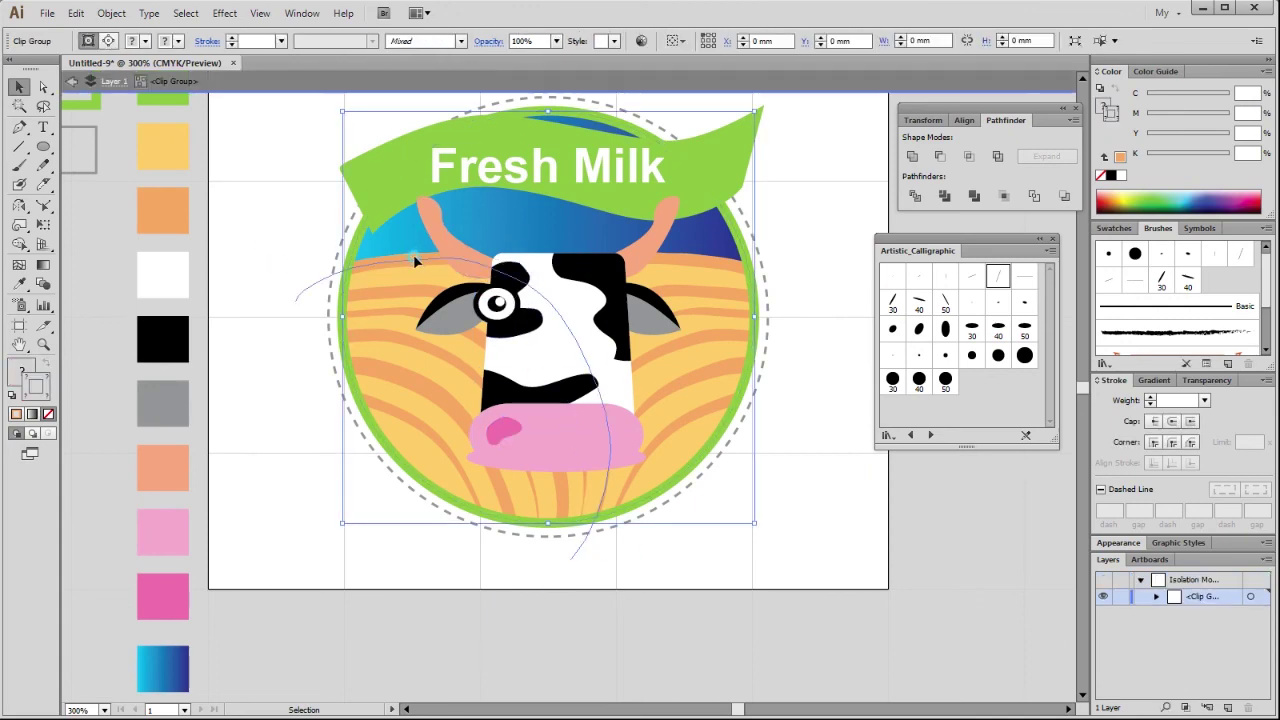
{"action": "left_click", "coordinate": [418, 259]}
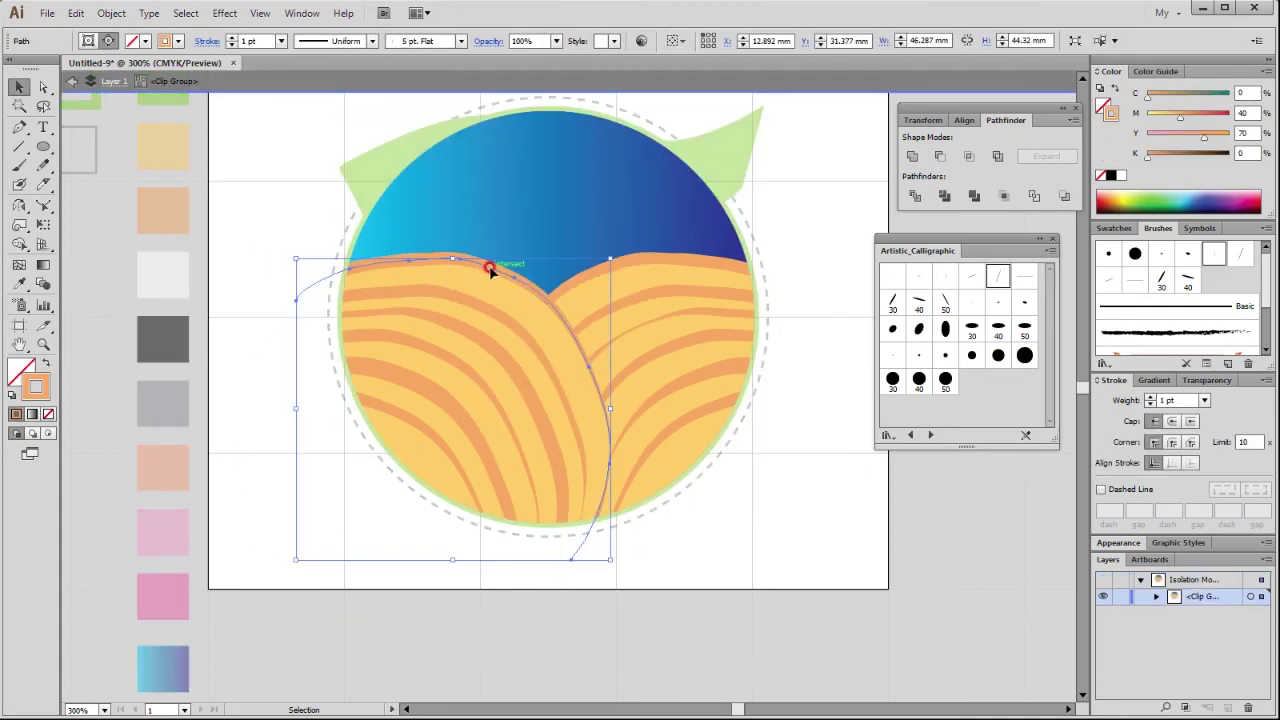
{"action": "left_click", "coordinate": [483, 281], "text": "shift"}
{"action": "left_click", "coordinate": [632, 263], "text": "shift"}
{"action": "left_click", "coordinate": [630, 259], "text": "shift"}
{"action": "mouse_move", "coordinate": [498, 271]}
{"action": "left_mouse_down"}
{"action": "mouse_move", "coordinate": [590, 286]}
{"action": "mouse_move", "coordinate": [666, 277]}
{"action": "left_mouse_up"}
{"action": "double_click", "coordinate": [790, 186]}
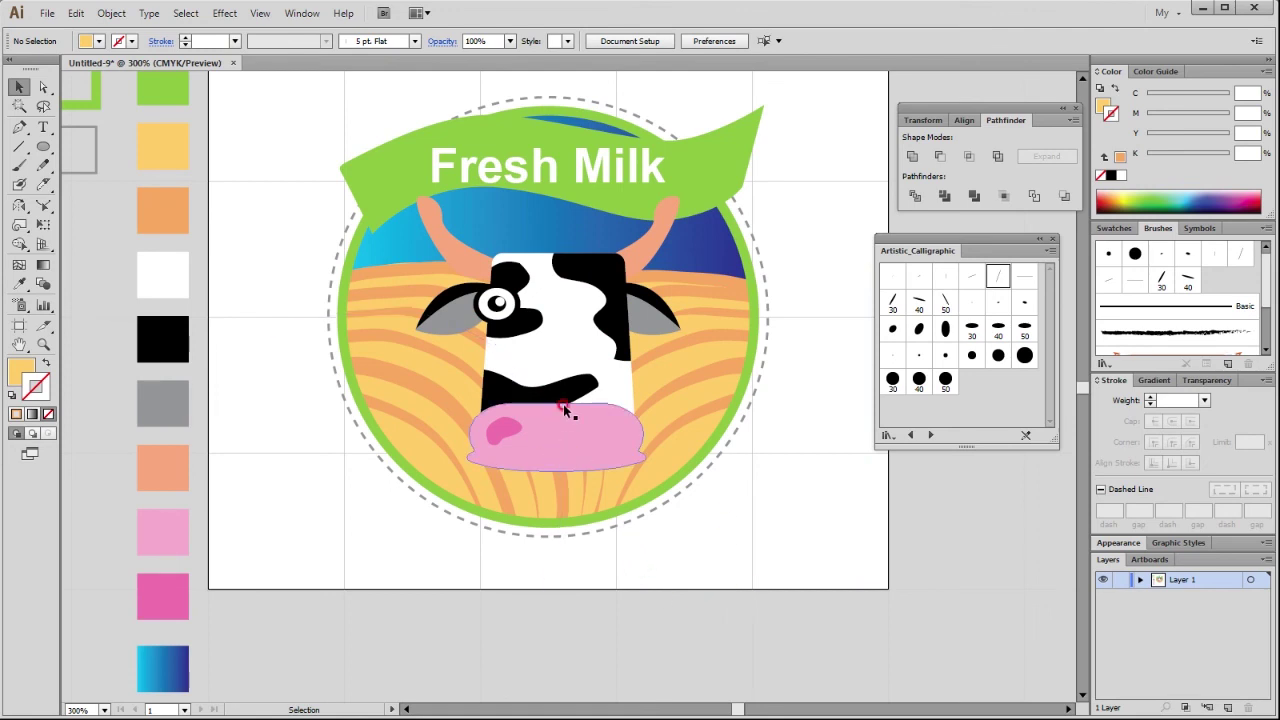
{"action": "left_click_drag", "start_coordinate": [499, 308], "coordinate": [463, 266]}
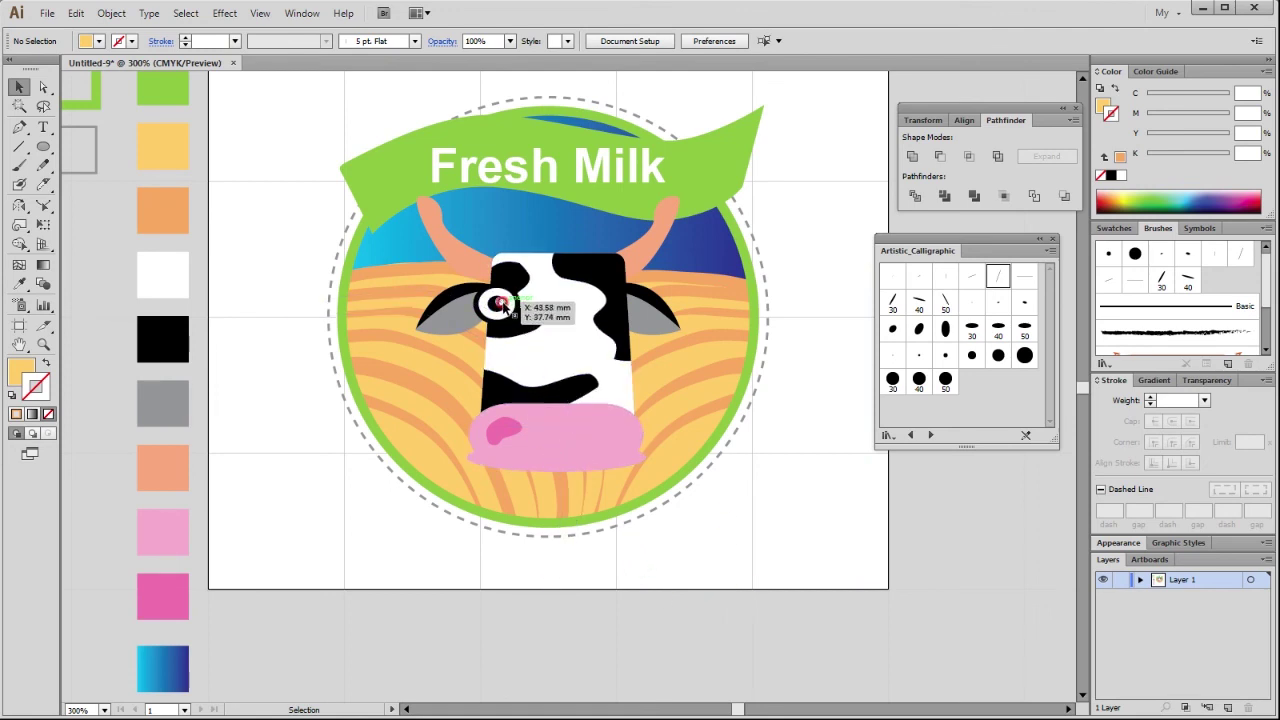
Step: Reflect copies of the left eye and pink nostril vertically onto the cow's right side
{"action": "left_click_drag", "start_coordinate": [422, 222], "coordinate": [810, 590]}
{"action": "left_click", "coordinate": [374, 214]}
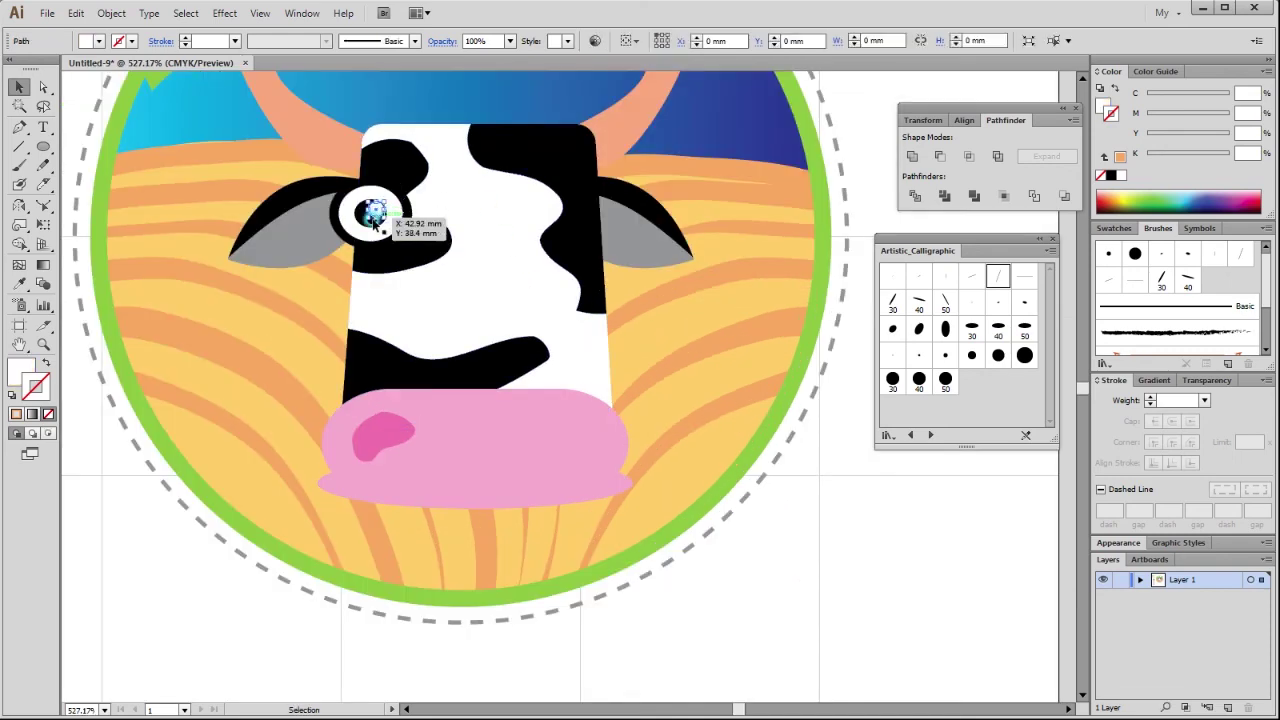
{"action": "left_click", "coordinate": [354, 226], "text": "shift"}
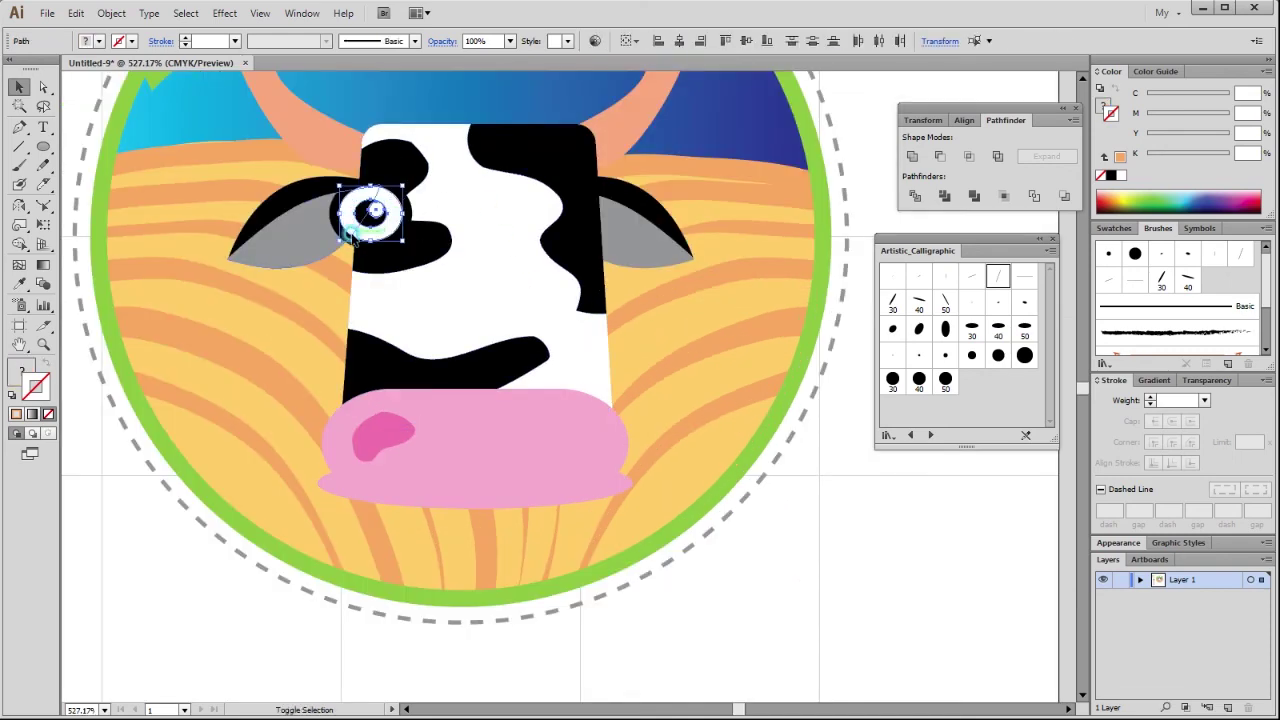
{"action": "left_click", "coordinate": [372, 452], "text": "shift"}
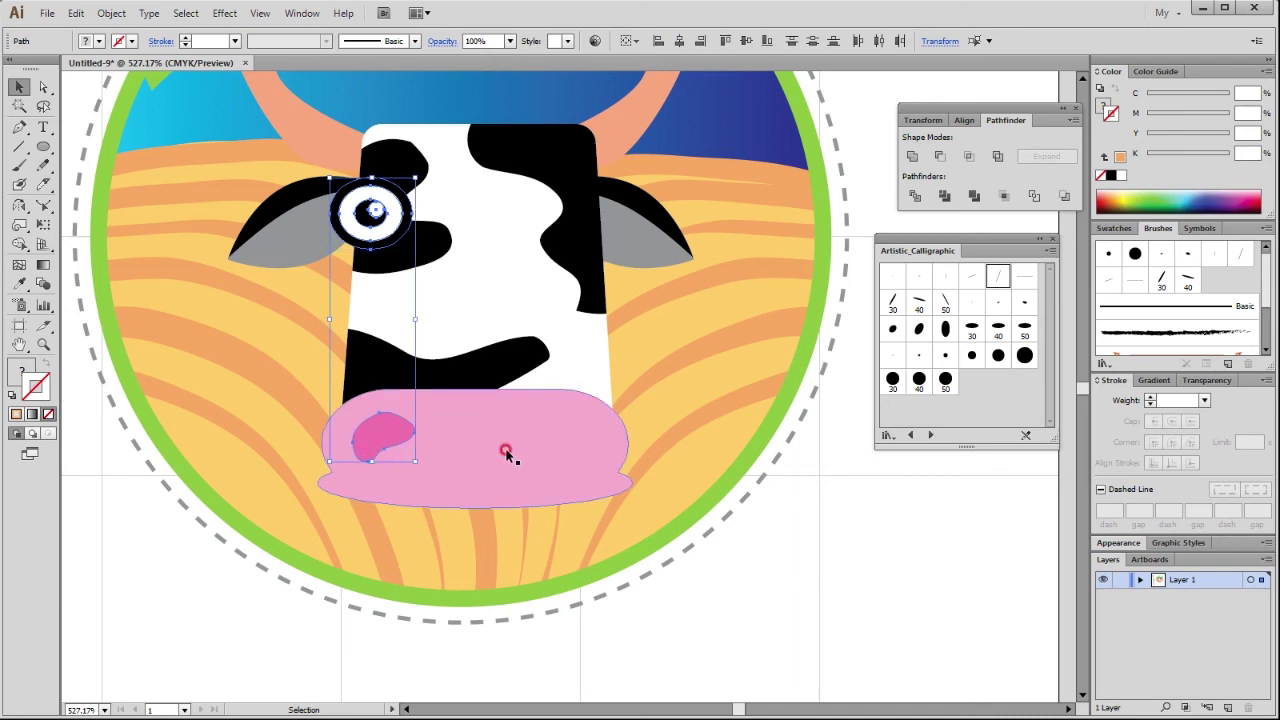
{"action": "left_click", "coordinate": [19, 205]}
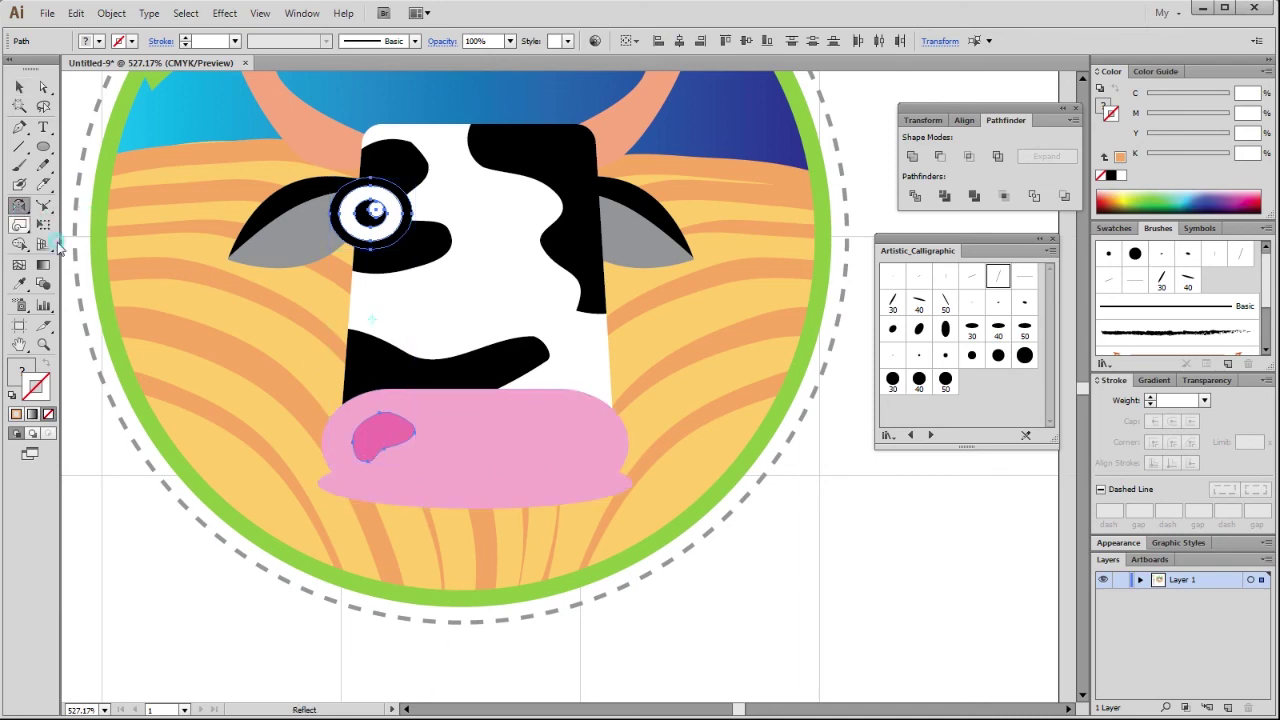
{"action": "left_click", "coordinate": [475, 507], "text": "alt"}
{"action": "left_click", "coordinate": [836, 468]}
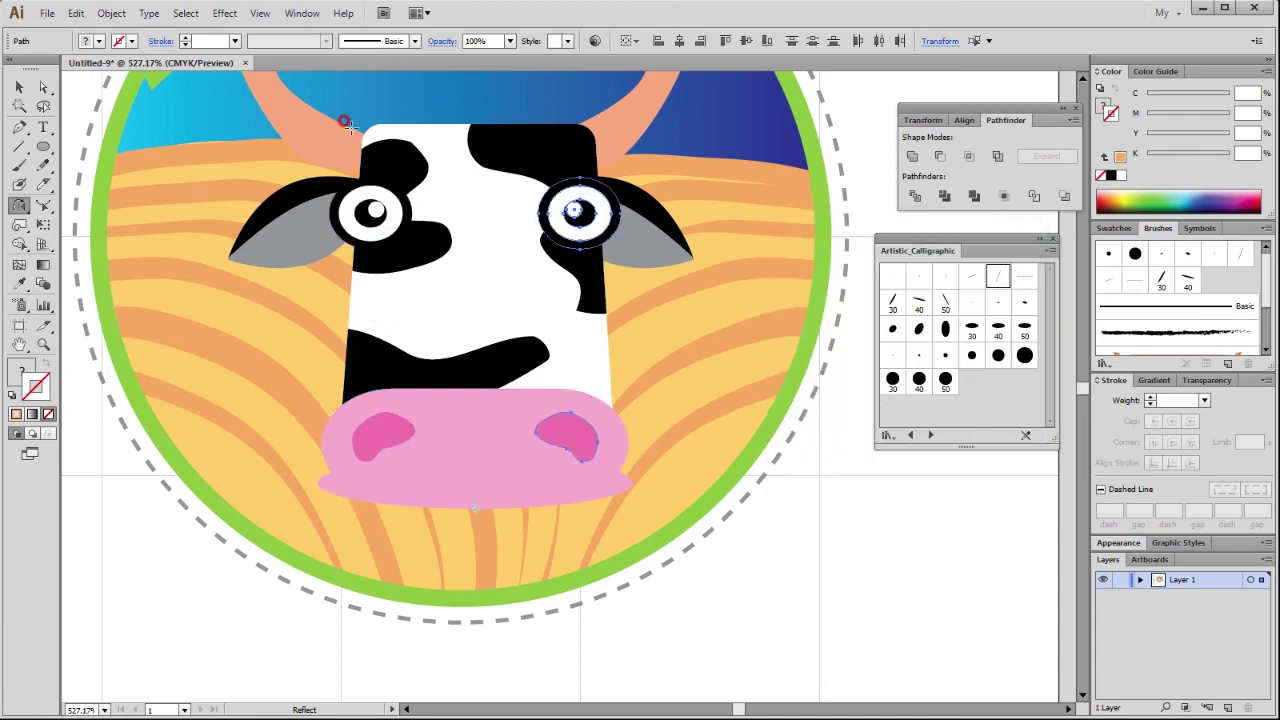
{"action": "left_click", "coordinate": [19, 87]}
{"action": "left_click", "coordinate": [806, 603]}
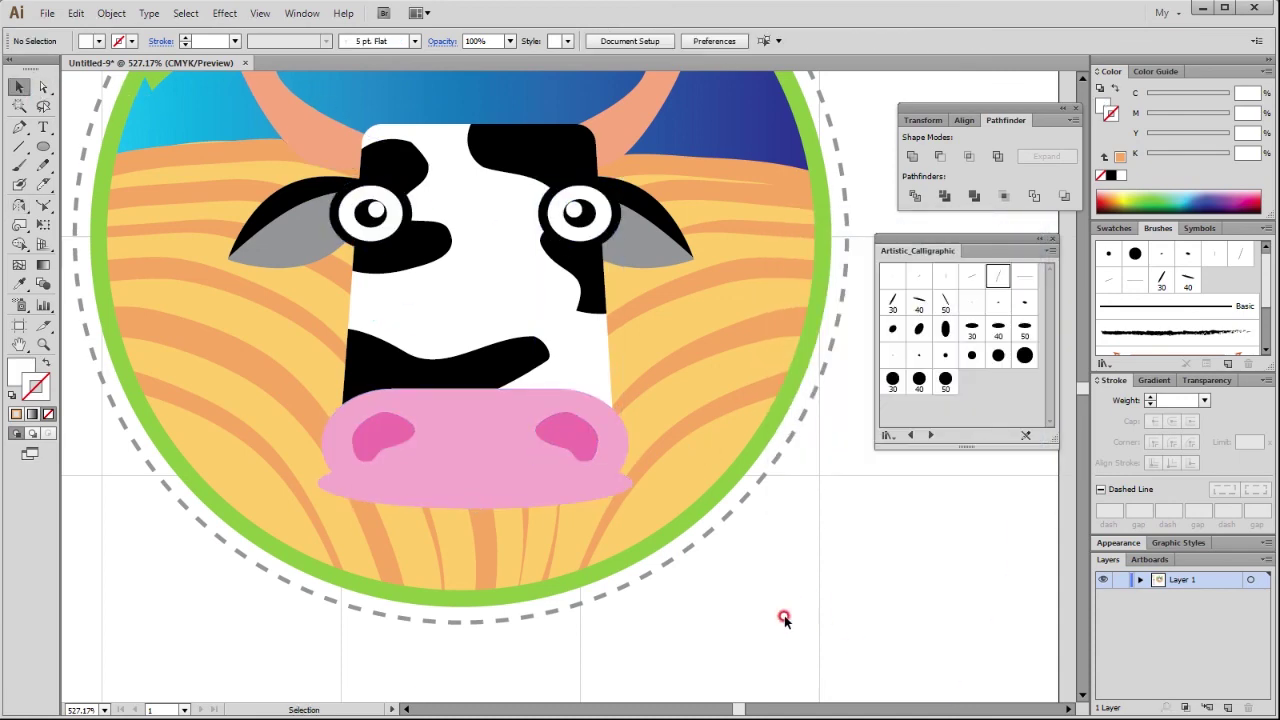
{"action": "key", "text": "ctrl+minus"}
{"action": "key", "text": "ctrl+minus"}
{"action": "key", "text": "ctrl+minus"}
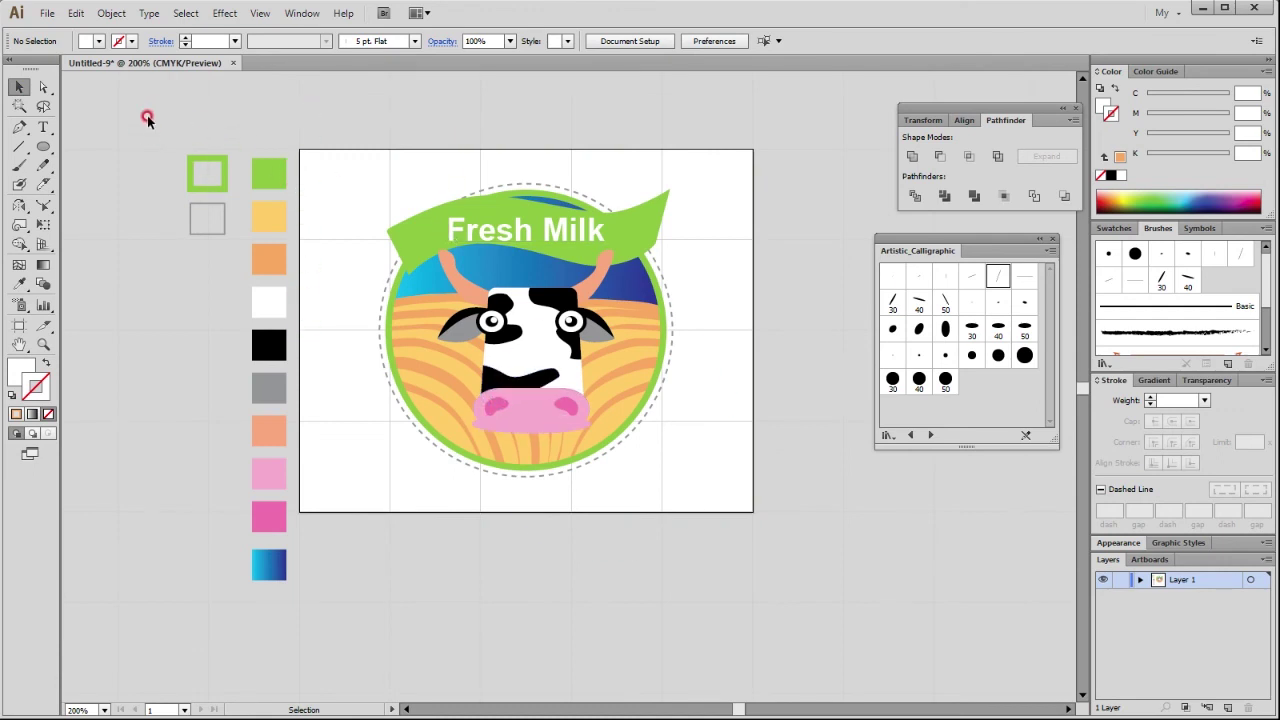
Step: Delete the column of colour swatch squares left of the artboard
{"action": "mouse_move", "coordinate": [146, 116]}
{"action": "left_mouse_down"}
{"action": "mouse_move", "coordinate": [345, 637]}
{"action": "mouse_move", "coordinate": [299, 643]}
{"action": "left_mouse_up"}
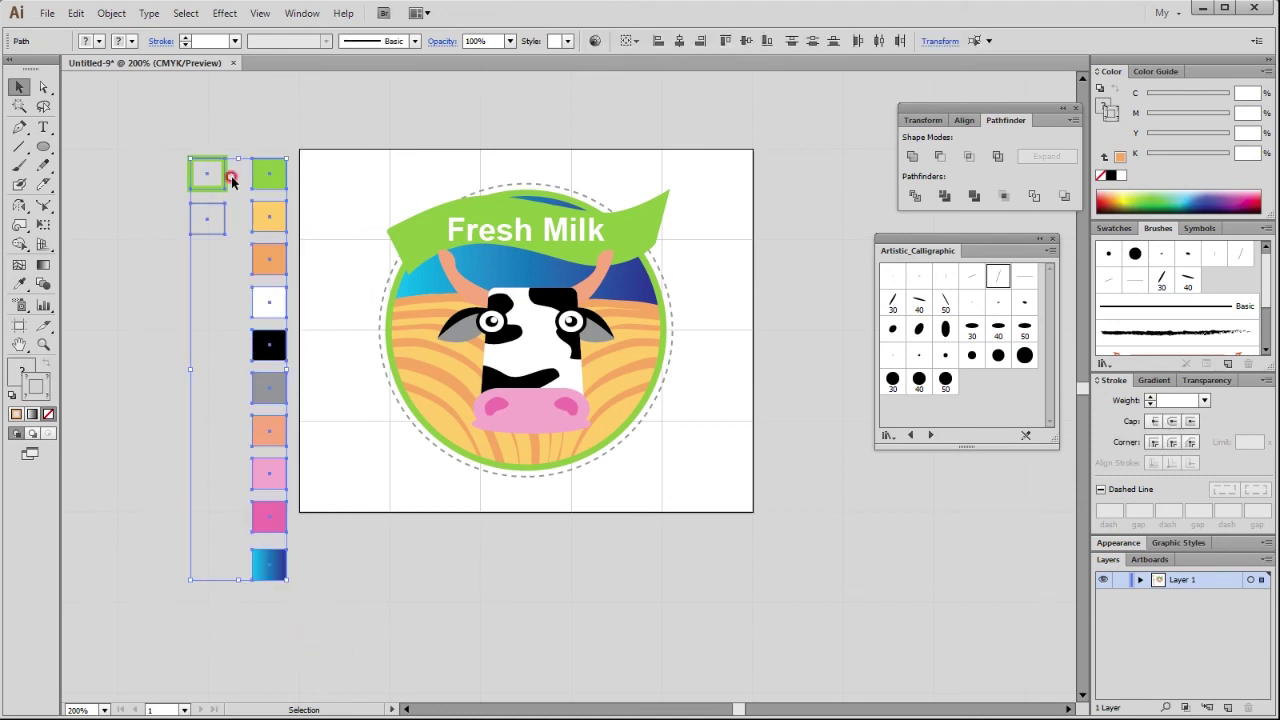
{"action": "key", "text": "Delete"}
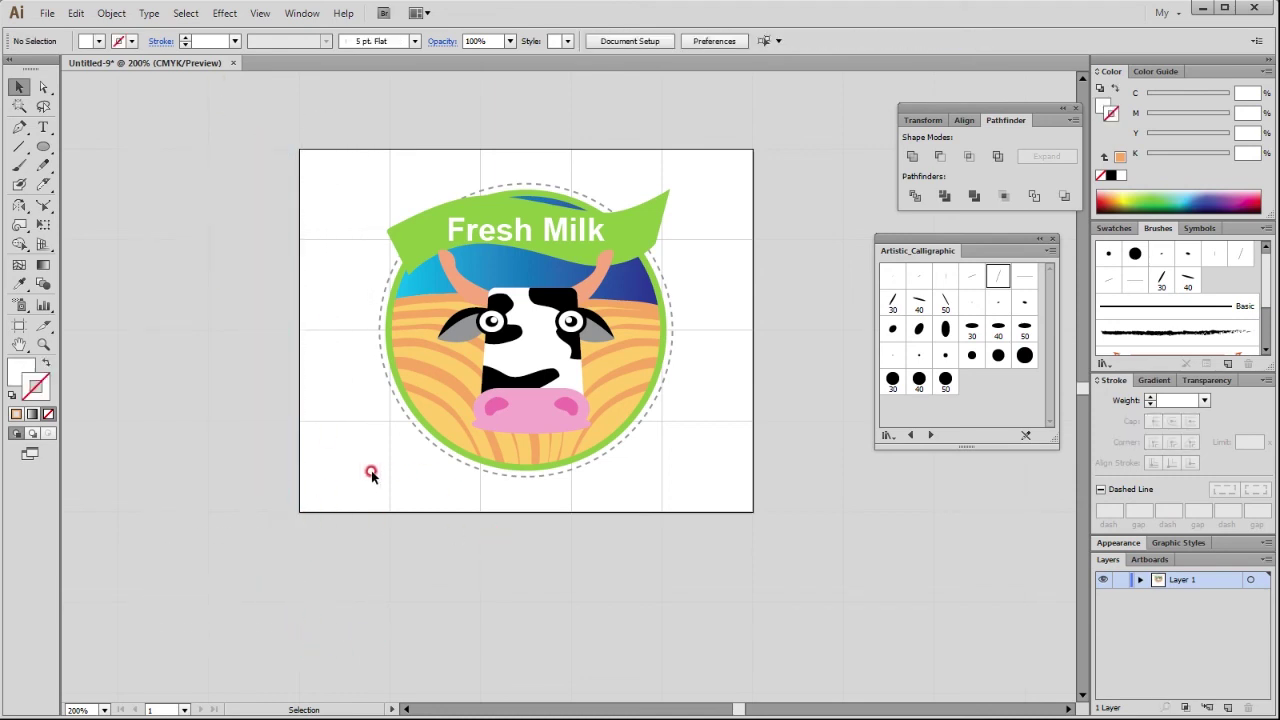